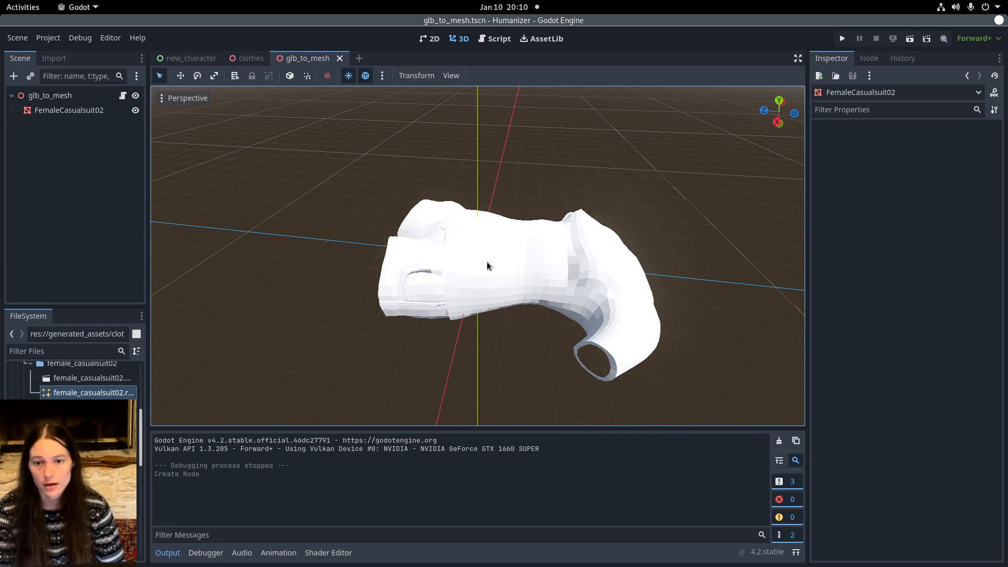
In the file manager, open mpfb2_plugin/assets/clothes/female_casualsuit02 in the Humanizer project and select female_casualsuit02.obj
{"action": "left_click", "coordinate": [23, 6]}
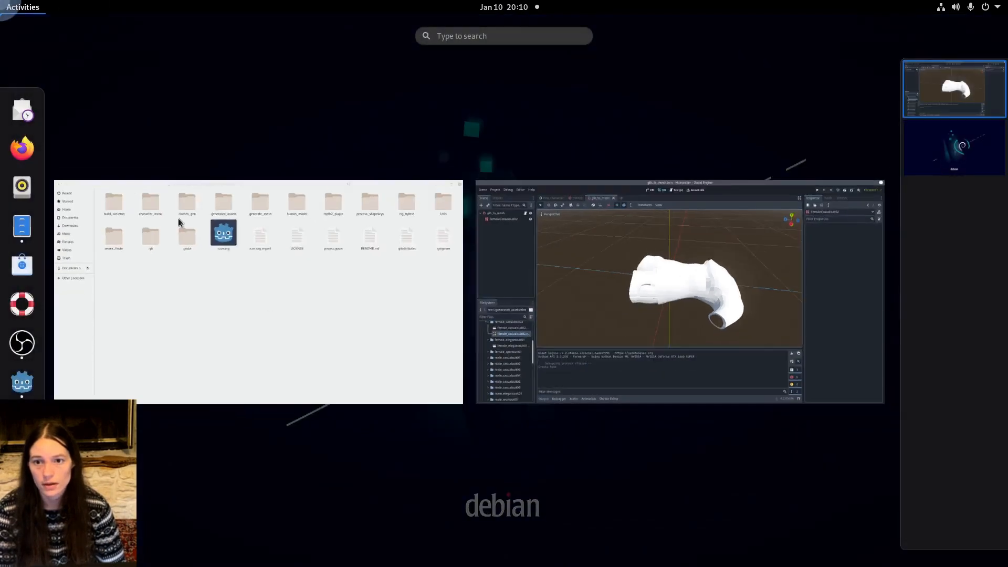
{"action": "left_click", "coordinate": [273, 307]}
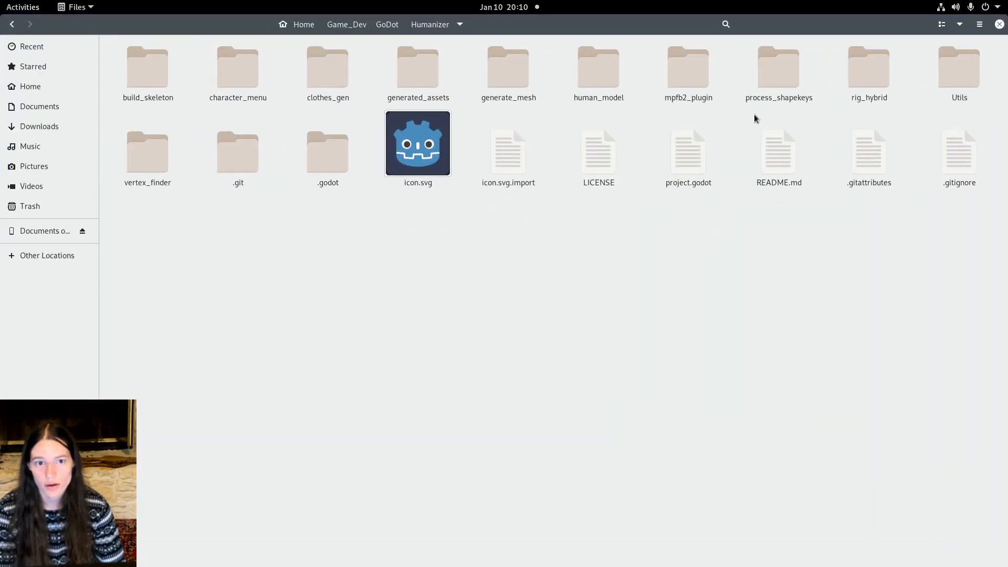
{"action": "double_click", "coordinate": [688, 73]}
{"action": "double_click", "coordinate": [174, 62]}
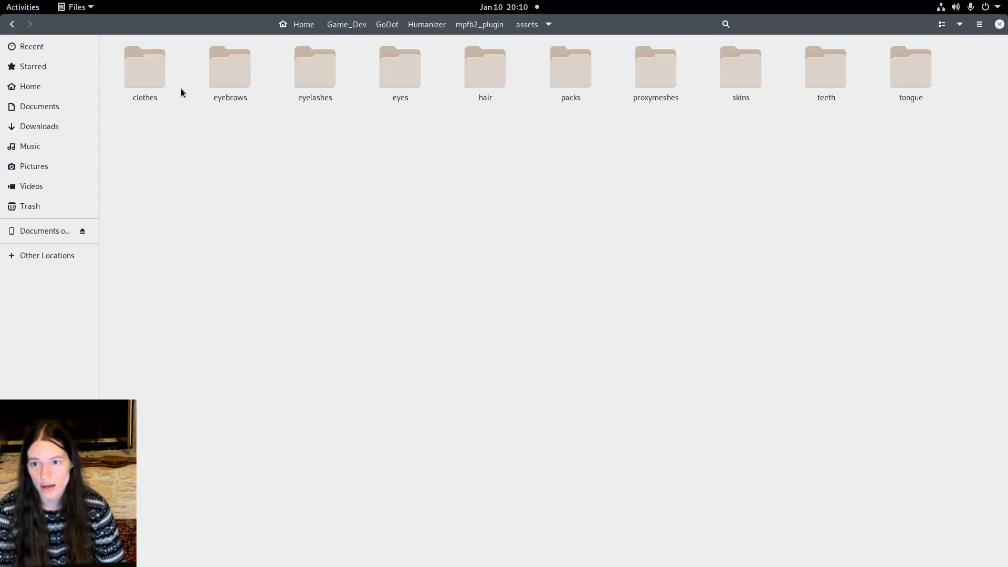
{"action": "left_click", "coordinate": [159, 79]}
{"action": "double_click", "coordinate": [160, 78]}
{"action": "double_click", "coordinate": [421, 65]}
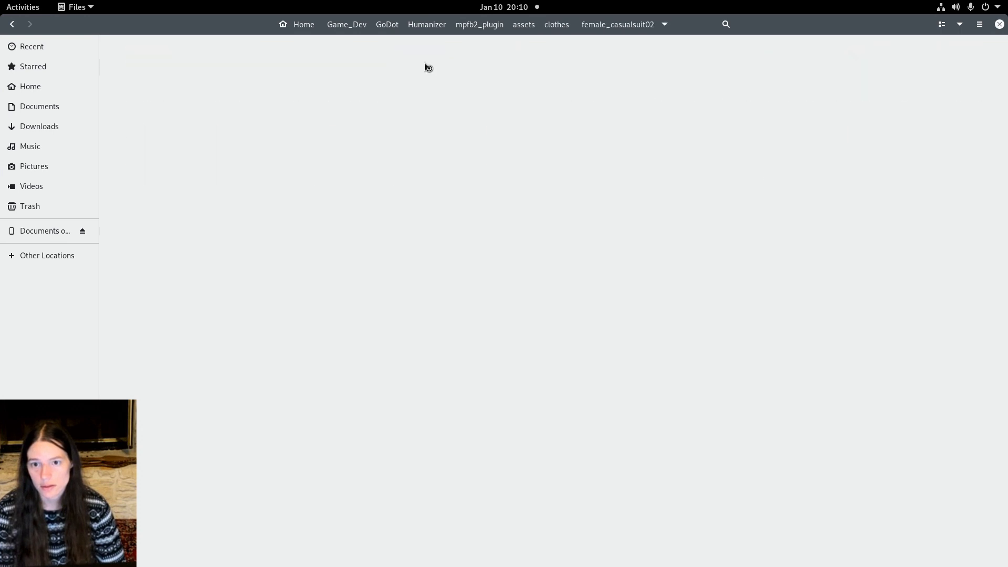
{"action": "left_click", "coordinate": [328, 119]}
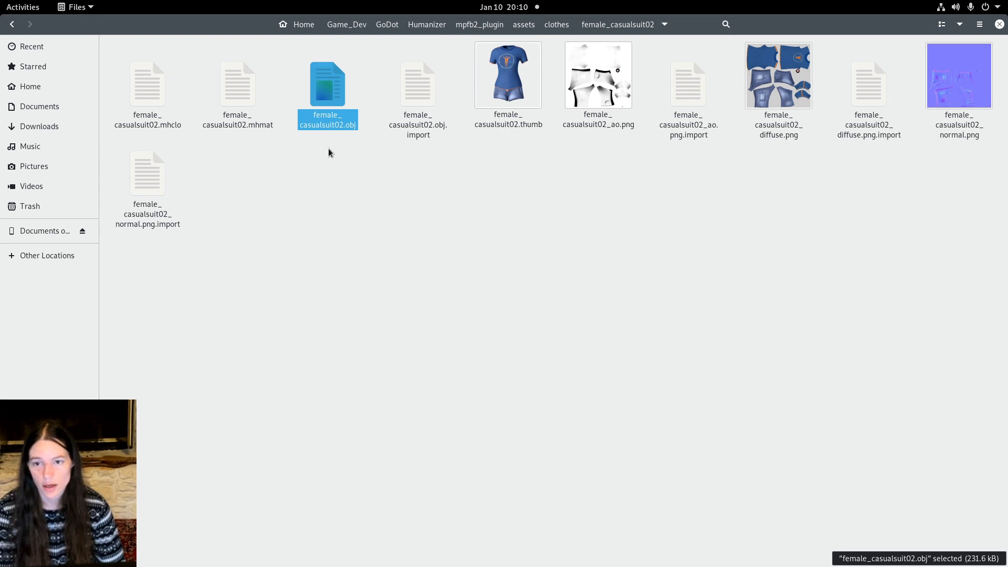
Switch back to Godot, select the FemaleCasualsuit02 mesh and examine its shape and orientation from several angles
{"action": "mouse_move", "coordinate": [1, 1]}
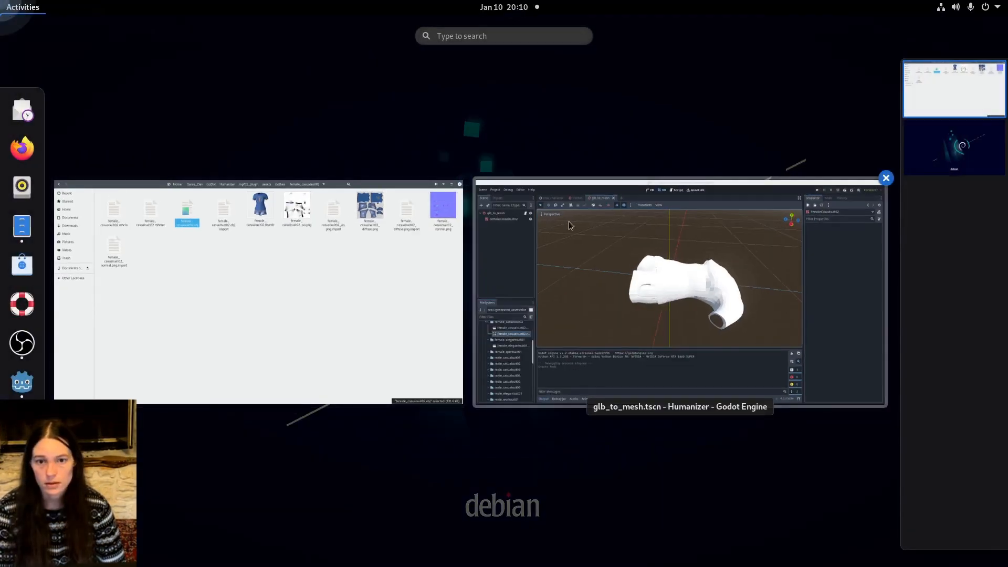
{"action": "left_click", "coordinate": [568, 221]}
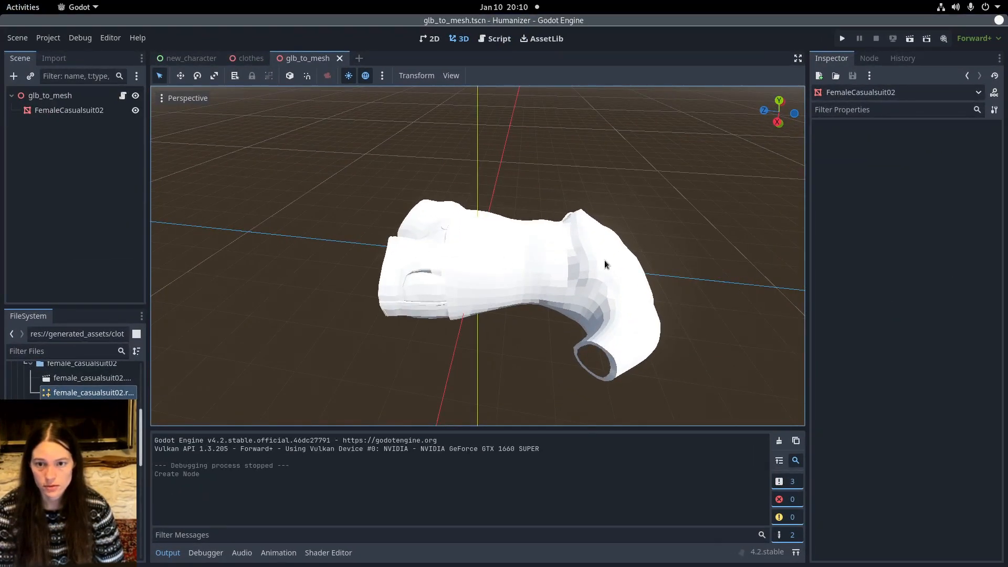
{"action": "left_click", "coordinate": [86, 111]}
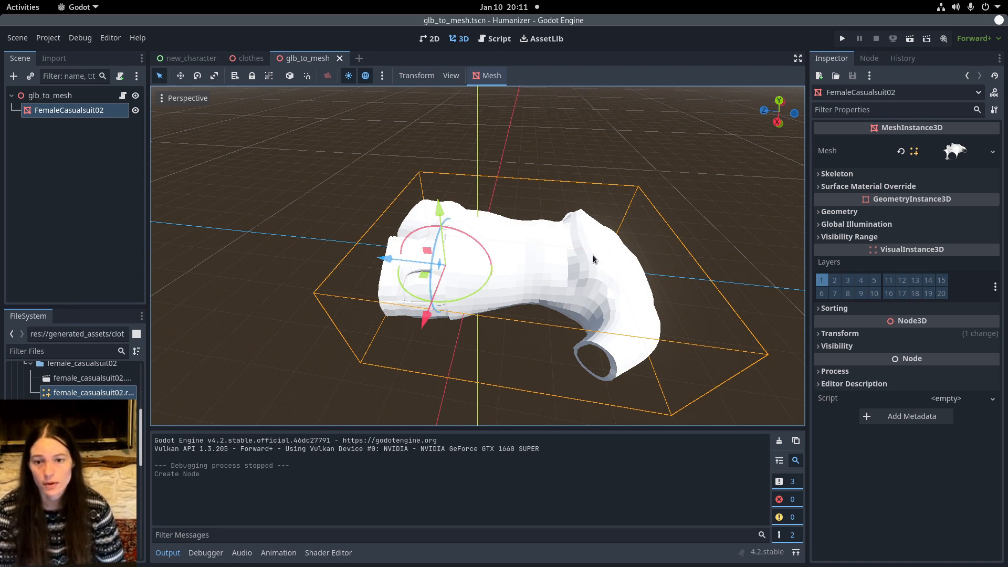
{"action": "middle_click_drag", "start_coordinate": [534, 339], "coordinate": [549, 296]}
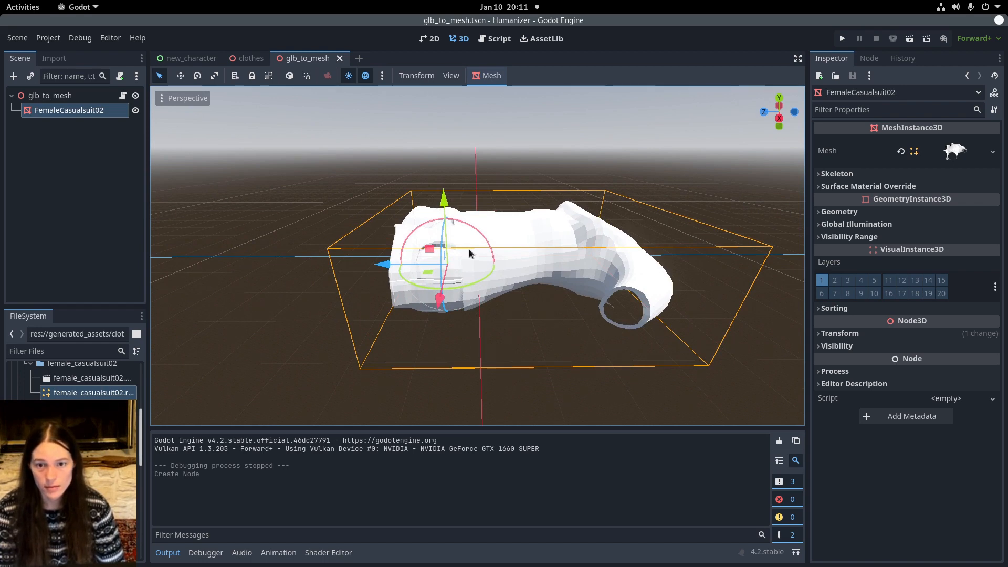
{"action": "middle_click_drag", "start_coordinate": [545, 338], "coordinate": [460, 286]}
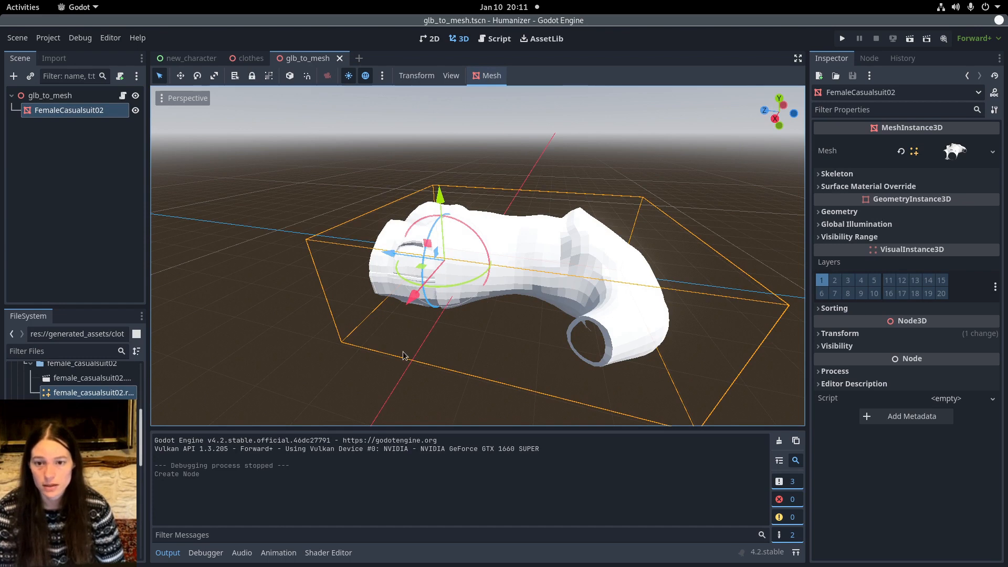
{"action": "middle_click_drag", "start_coordinate": [387, 333], "coordinate": [466, 350]}
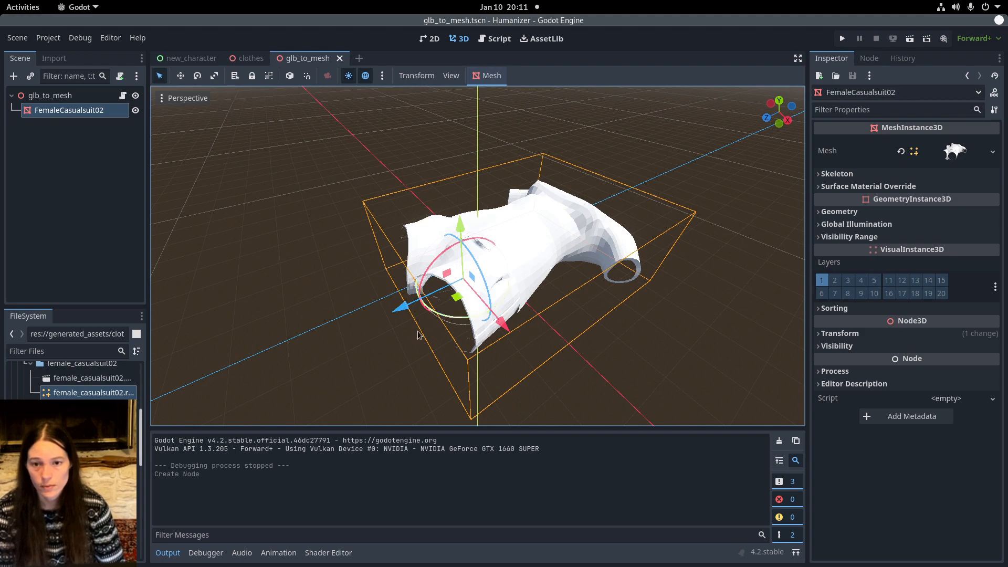
{"action": "middle_click_drag", "start_coordinate": [606, 343], "coordinate": [495, 288]}
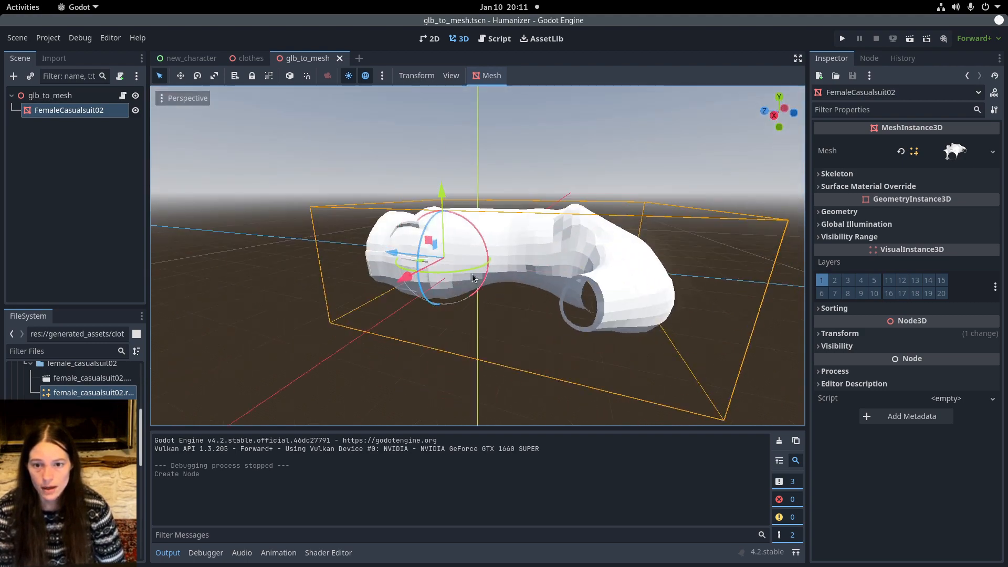
{"action": "middle_click_drag", "start_coordinate": [514, 336], "coordinate": [576, 390]}
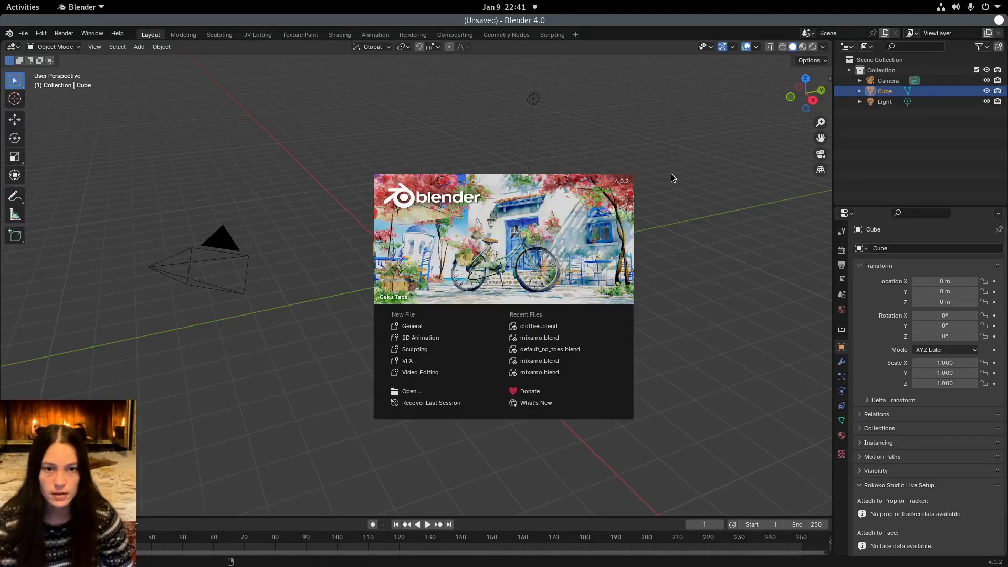
In Blender, dismiss the splash screen and delete all the default objects from the scene
{"action": "left_click", "coordinate": [671, 178]}
{"action": "key", "text": "a"}
{"action": "key", "text": "Delete"}
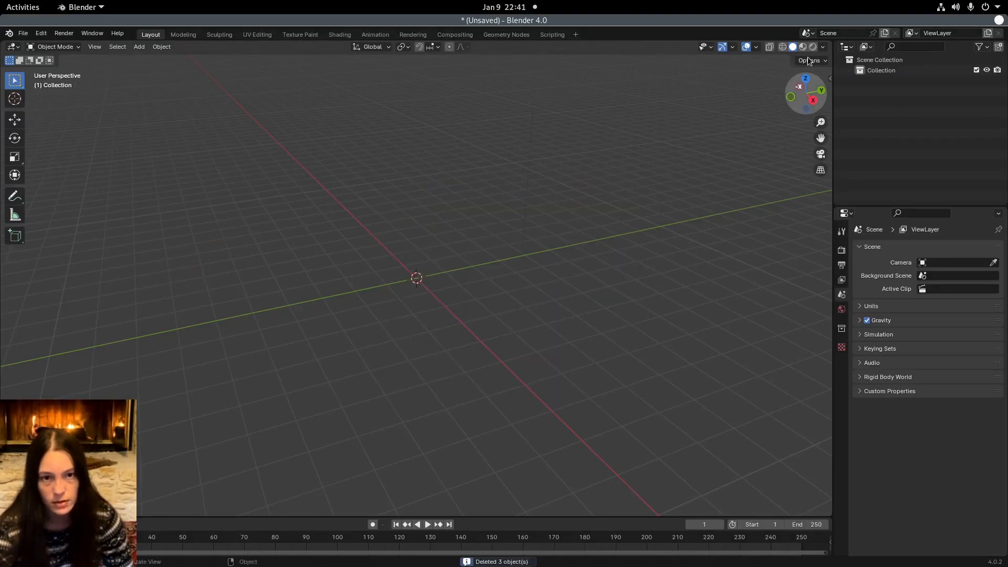
Create a new MPFB human from scratch with the preset phenotype options
{"action": "left_click", "coordinate": [831, 77]}
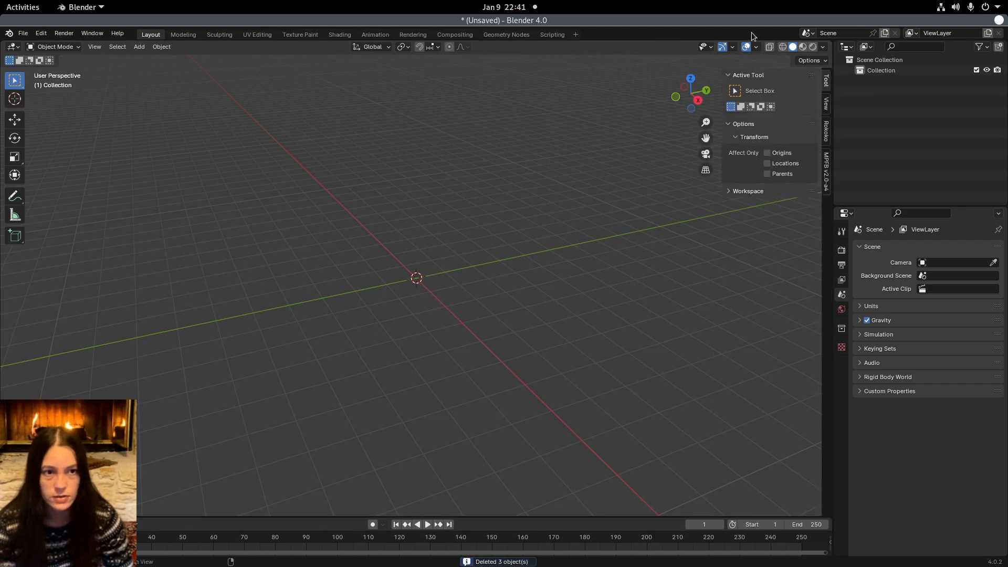
{"action": "left_click", "coordinate": [826, 170]}
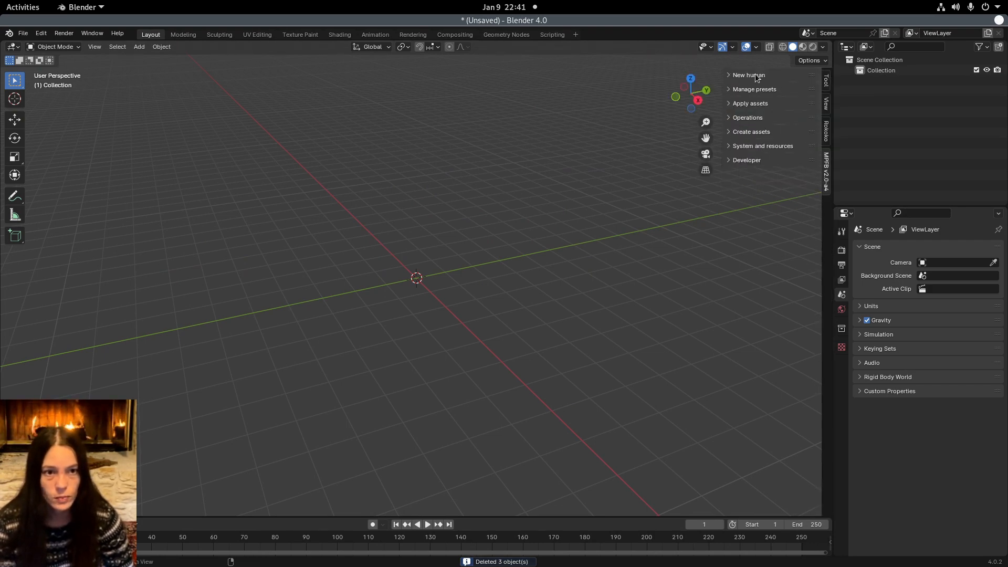
{"action": "left_click", "coordinate": [756, 74]}
{"action": "left_click", "coordinate": [769, 103]}
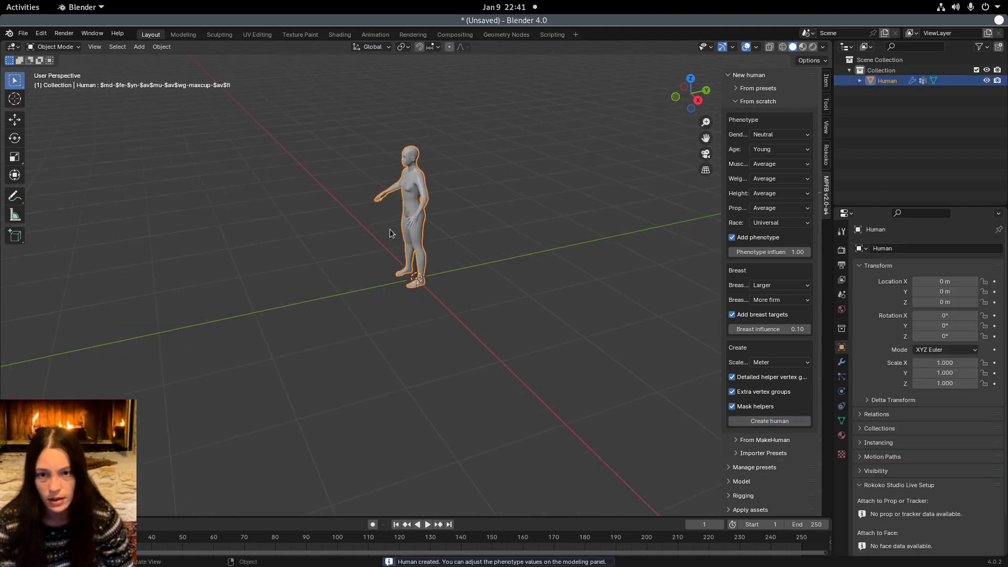
Add a standard Mixamo rig with imported weights to the human
{"action": "left_click", "coordinate": [842, 421]}
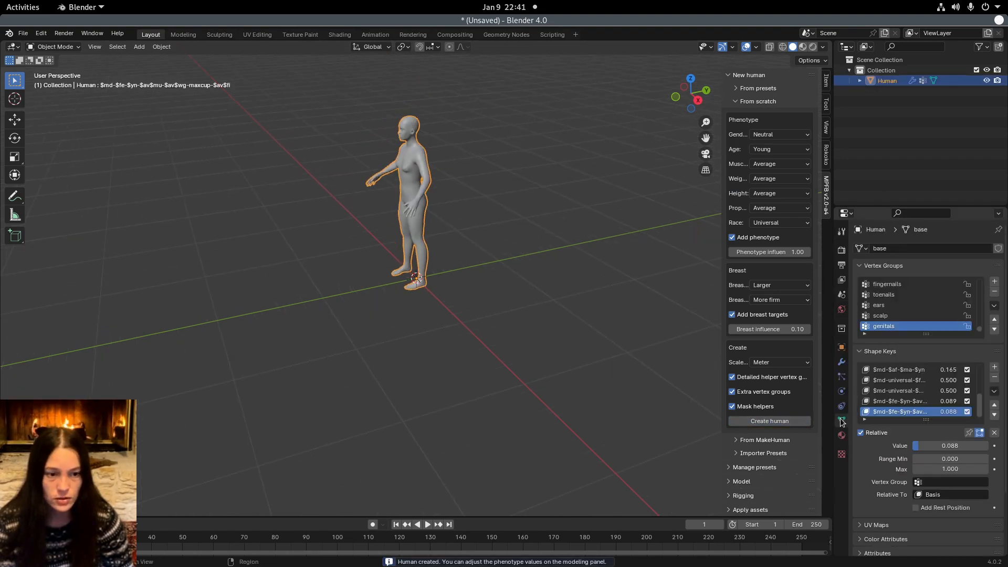
{"action": "scroll", "coordinate": [933, 397], "scroll_direction": "down", "scroll_amount": 2}
{"action": "scroll", "coordinate": [756, 439], "scroll_direction": "down", "scroll_amount": 4}
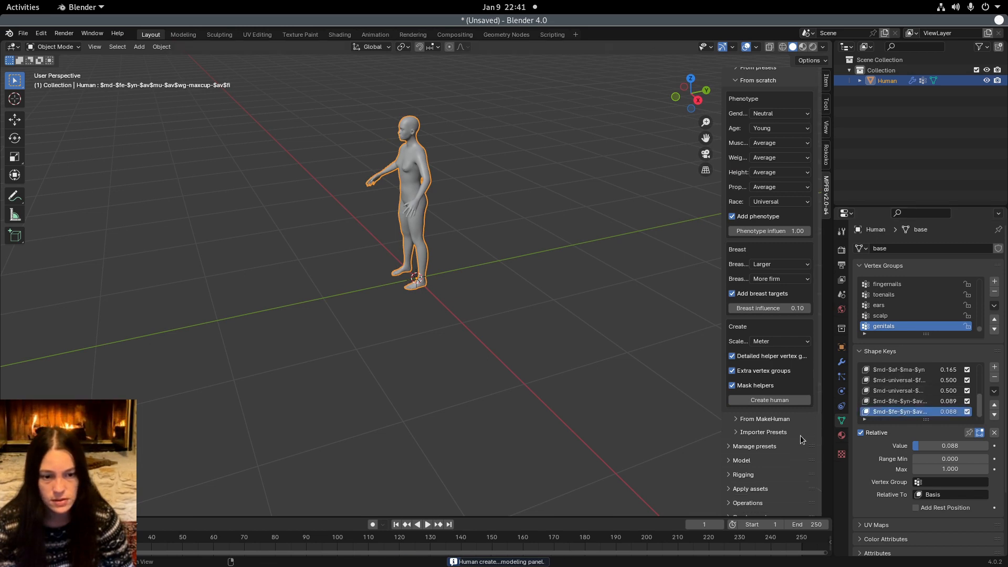
{"action": "scroll", "coordinate": [751, 440], "scroll_direction": "down", "scroll_amount": 3}
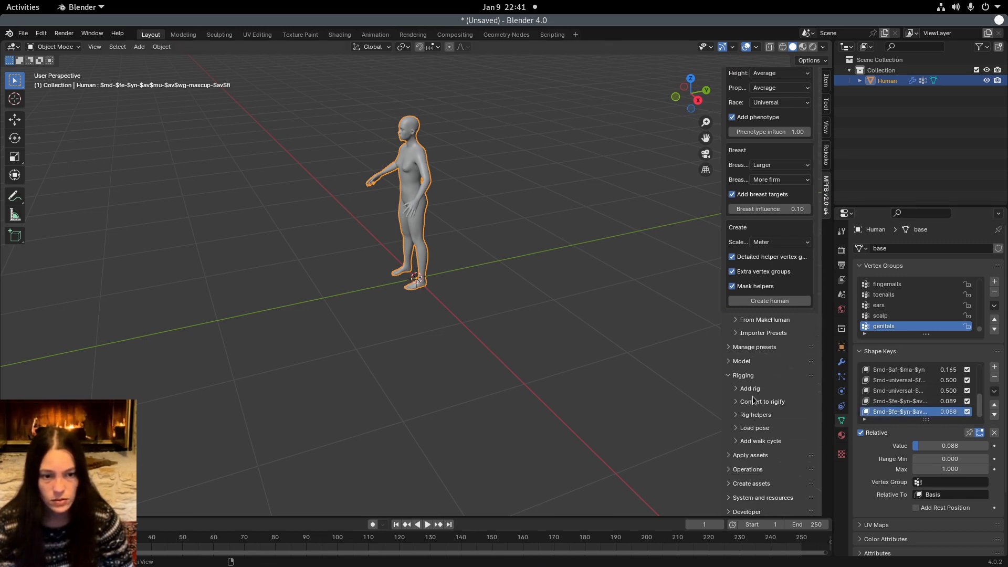
{"action": "left_click", "coordinate": [757, 375]}
{"action": "scroll", "coordinate": [756, 435], "scroll_direction": "down", "scroll_amount": 3}
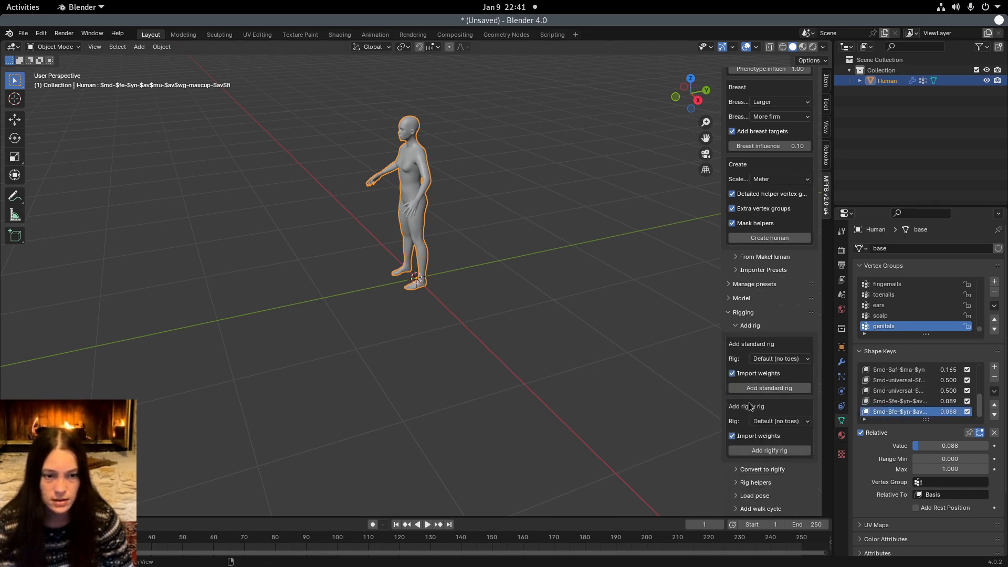
{"action": "left_click", "coordinate": [770, 362]}
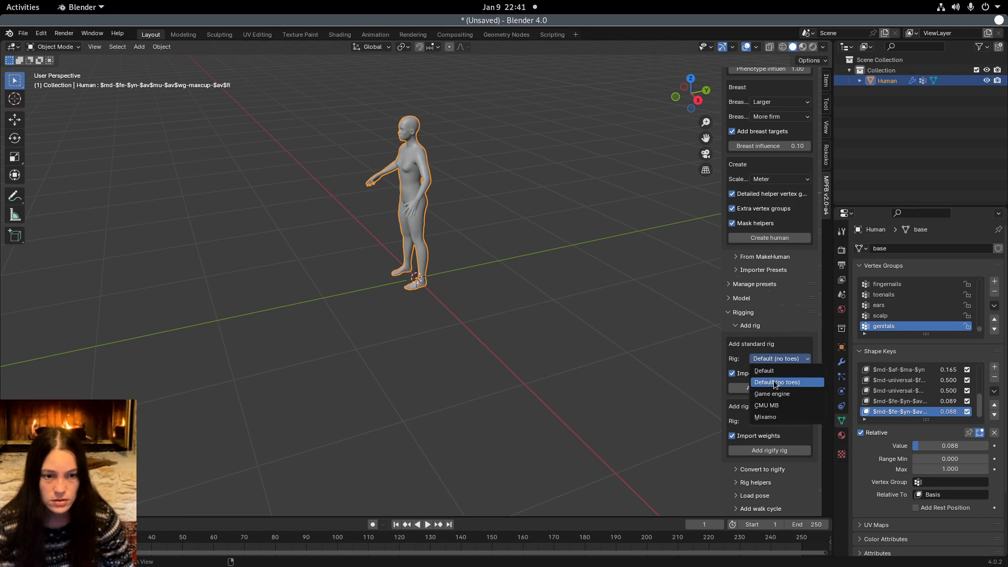
{"action": "left_click", "coordinate": [768, 418]}
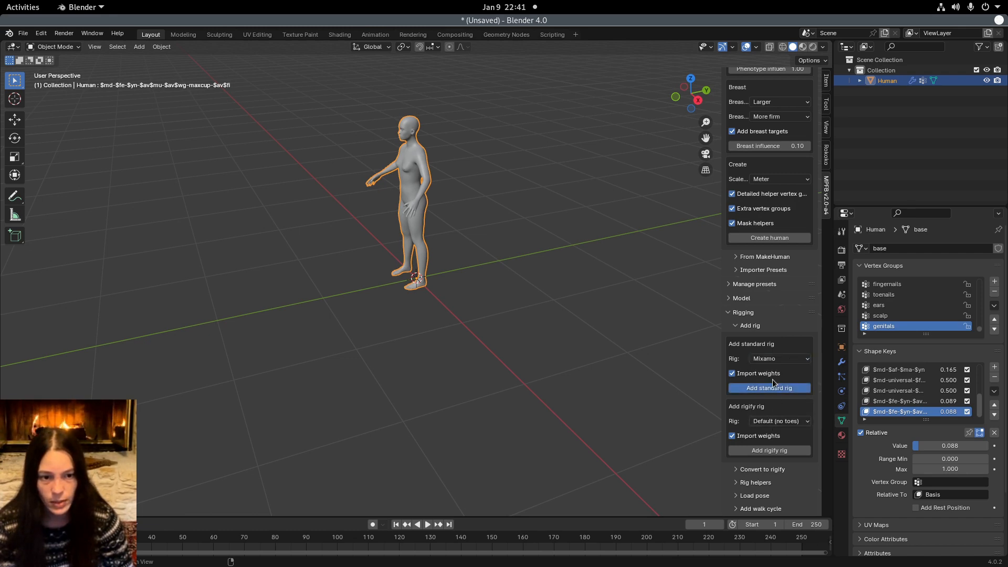
{"action": "left_click", "coordinate": [769, 388]}
Look through the MPFB eyes, eyebrows, eyelashes, hair, teeth and tongue asset libraries
{"action": "middle_click_drag", "start_coordinate": [551, 333], "coordinate": [381, 111]}
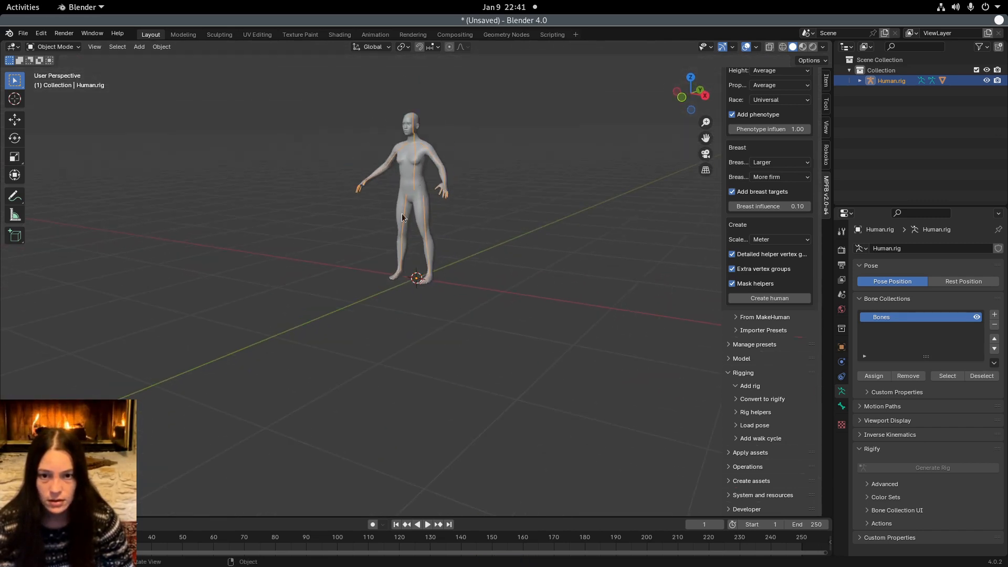
{"action": "left_click", "coordinate": [762, 455]}
{"action": "middle_click_drag", "start_coordinate": [763, 452], "coordinate": [775, 273]}
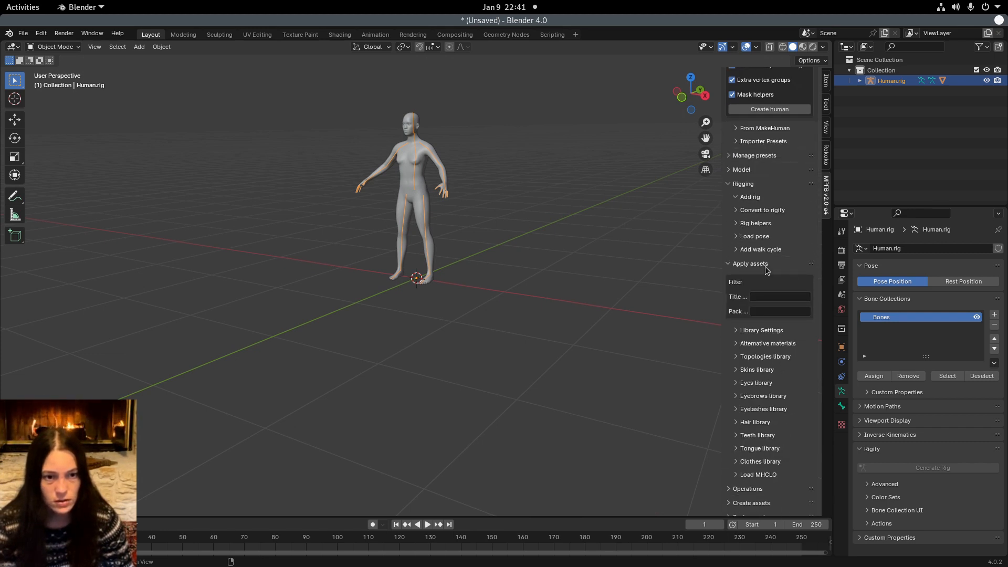
{"action": "scroll", "coordinate": [767, 271], "scroll_direction": "down", "scroll_amount": 1}
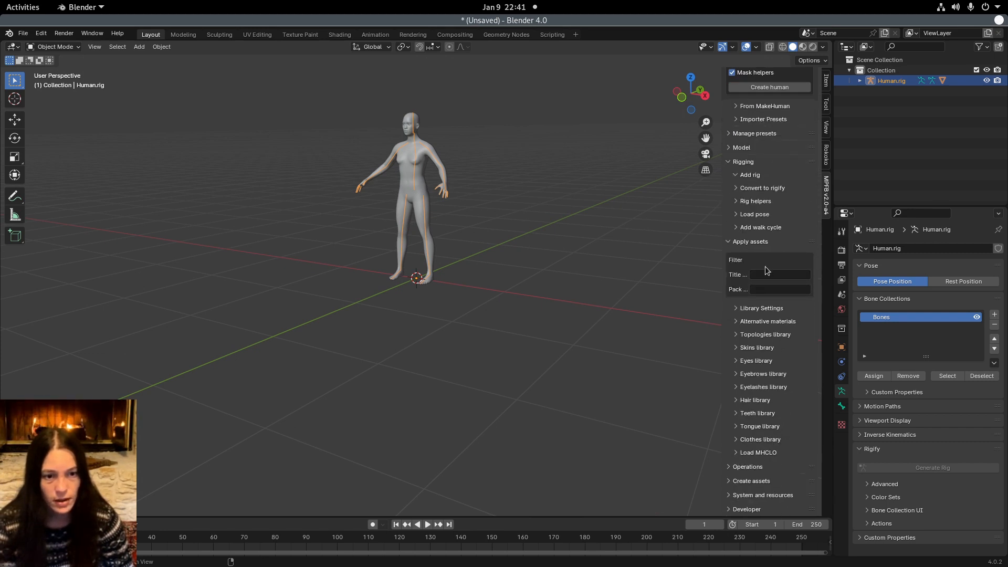
{"action": "left_click", "coordinate": [757, 362]}
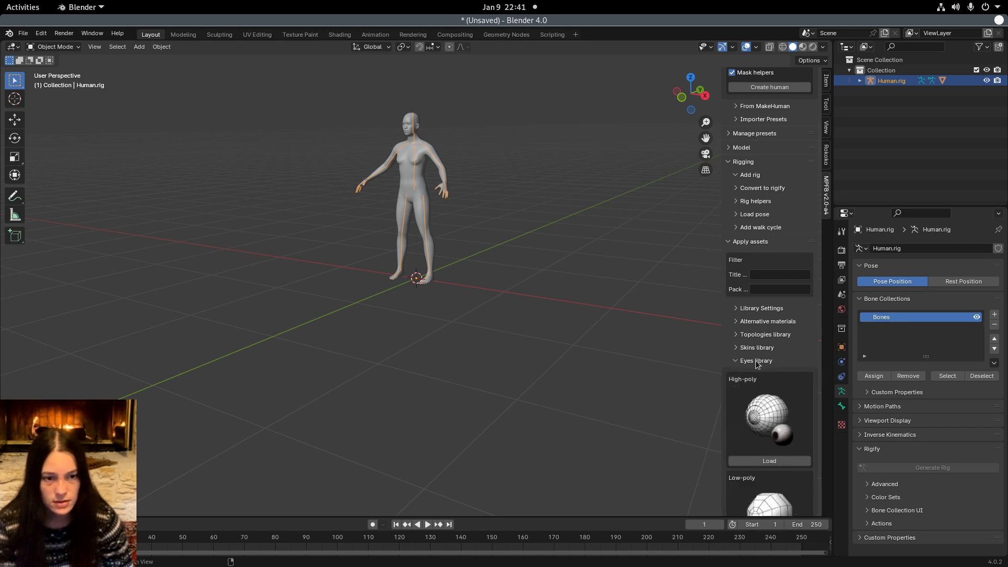
{"action": "left_click", "coordinate": [757, 363]}
{"action": "left_click", "coordinate": [755, 371]}
{"action": "left_click", "coordinate": [756, 373]}
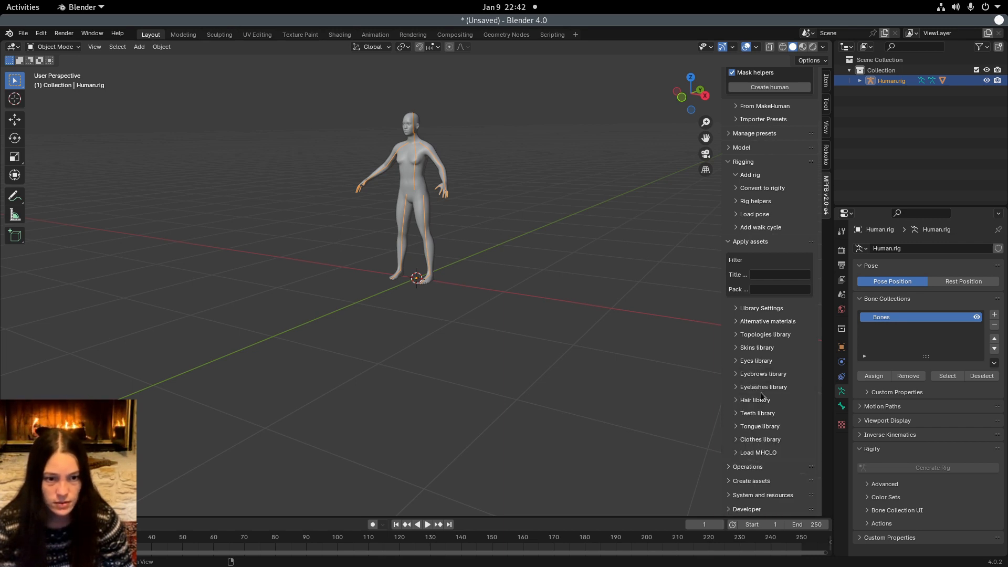
{"action": "left_click", "coordinate": [761, 389]}
{"action": "left_click", "coordinate": [762, 388]}
{"action": "left_click", "coordinate": [759, 400]}
{"action": "left_click", "coordinate": [759, 400]}
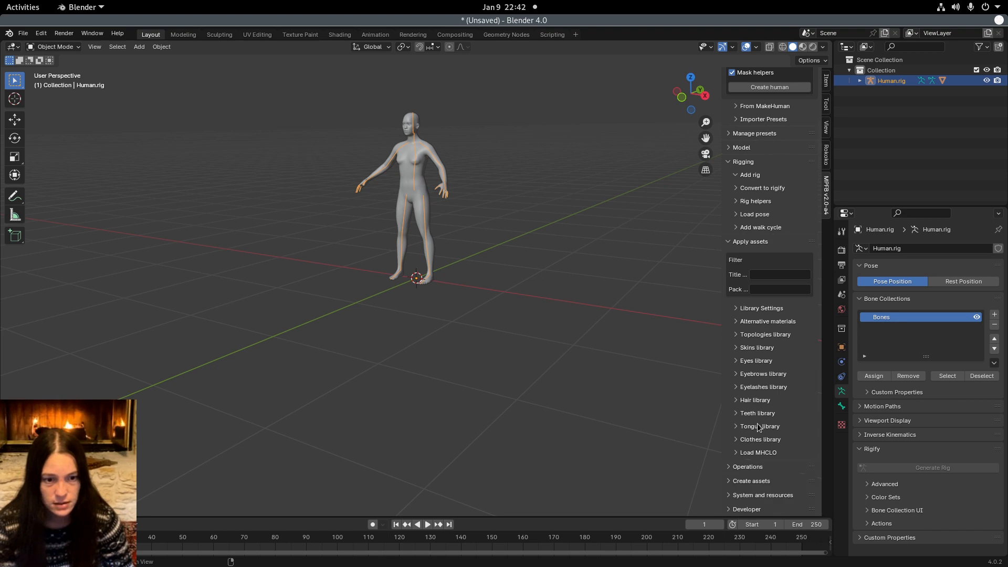
{"action": "left_click", "coordinate": [758, 414]}
{"action": "left_click", "coordinate": [758, 414]}
{"action": "left_click", "coordinate": [756, 427]}
{"action": "left_click", "coordinate": [756, 427]}
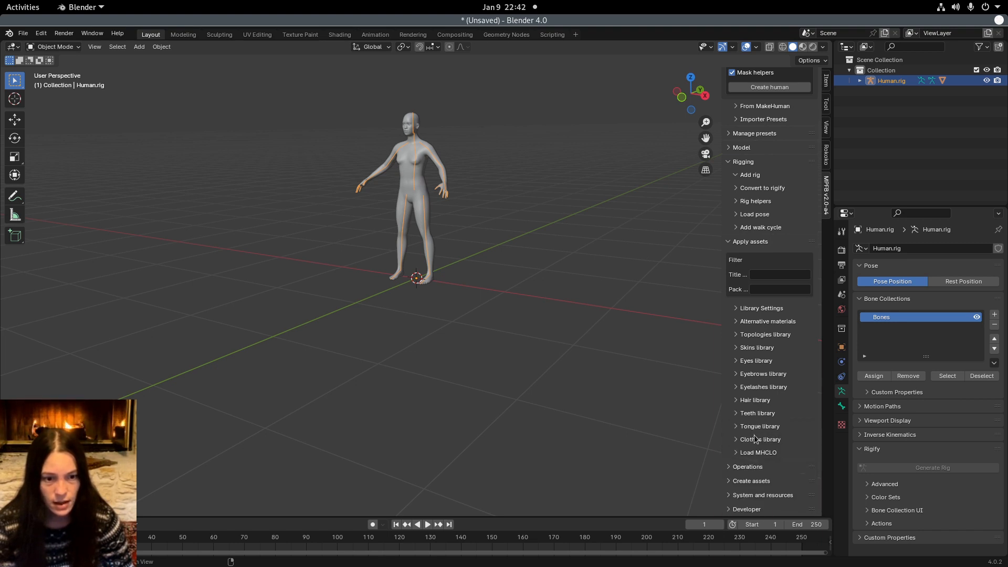
Load the Female casualsuit02 outfit from the clothes library onto the rigged human
{"action": "left_click", "coordinate": [756, 439]}
{"action": "scroll", "coordinate": [771, 389], "scroll_direction": "down", "scroll_amount": 14}
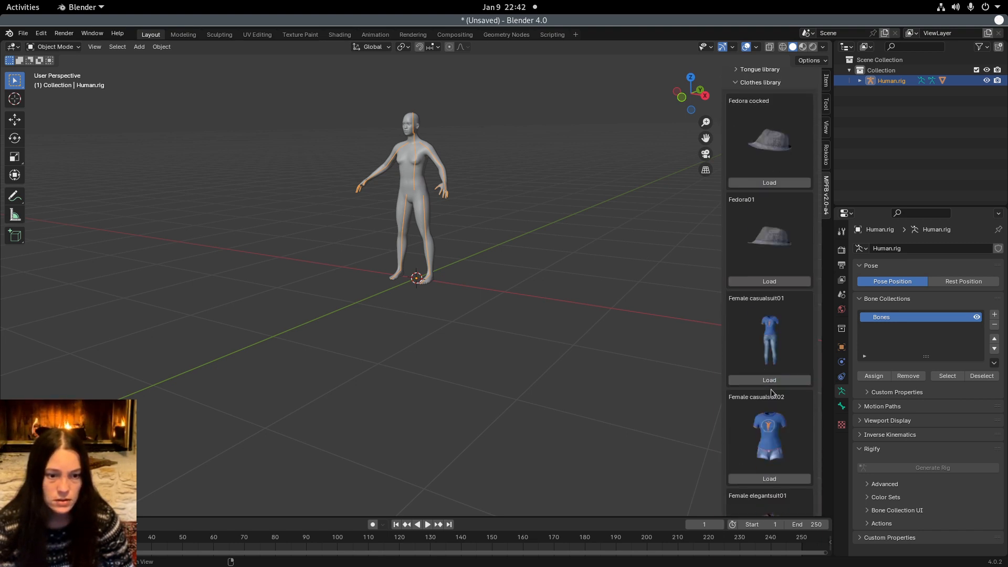
{"action": "scroll", "coordinate": [771, 393], "scroll_direction": "down", "scroll_amount": 4}
{"action": "left_click", "coordinate": [770, 395]}
{"action": "scroll", "coordinate": [771, 394], "scroll_direction": "down", "scroll_amount": 4}
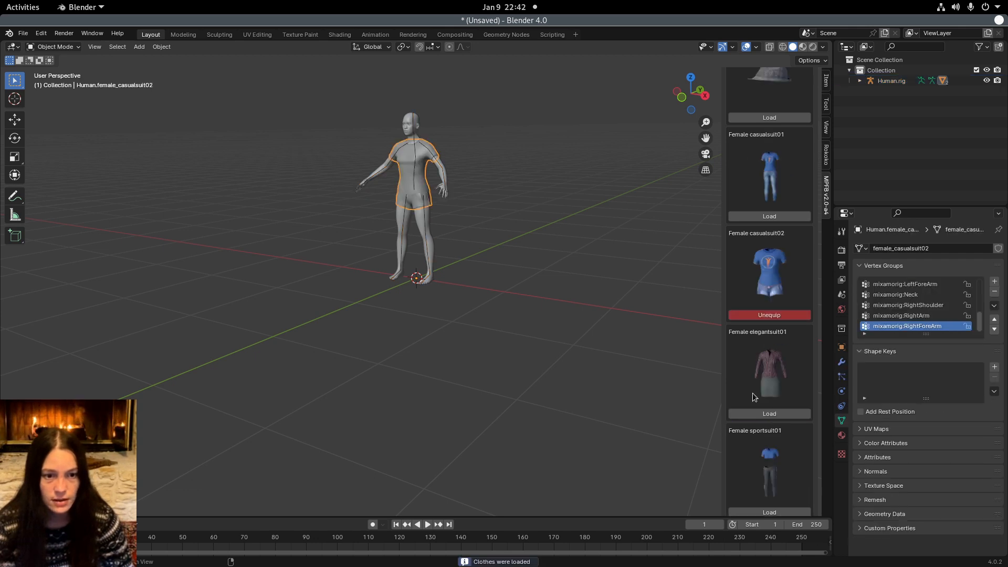
Inspect the clothed human from several angles and switch the viewport shading to Material Preview
{"action": "middle_click_drag", "start_coordinate": [459, 222], "coordinate": [408, 202]}
{"action": "scroll", "coordinate": [455, 153], "scroll_direction": "up", "scroll_amount": 2}
{"action": "scroll", "coordinate": [476, 164], "scroll_direction": "down", "scroll_amount": 2}
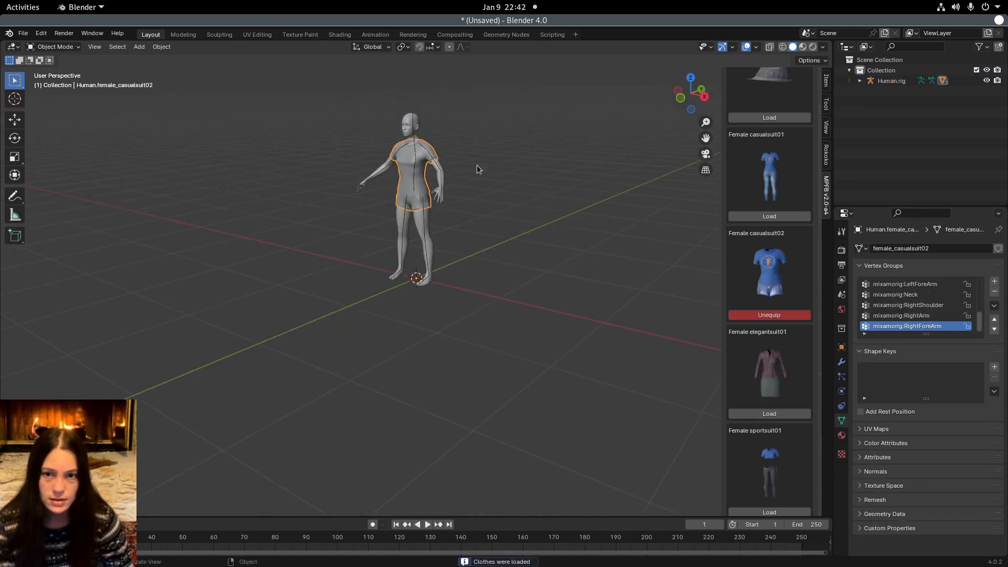
{"action": "mouse_move", "coordinate": [518, 220]}
{"action": "middle_mouse_down"}
{"action": "mouse_move", "coordinate": [551, 222]}
{"action": "mouse_move", "coordinate": [536, 223]}
{"action": "middle_mouse_up"}
{"action": "middle_click_drag", "start_coordinate": [471, 220], "coordinate": [562, 215]}
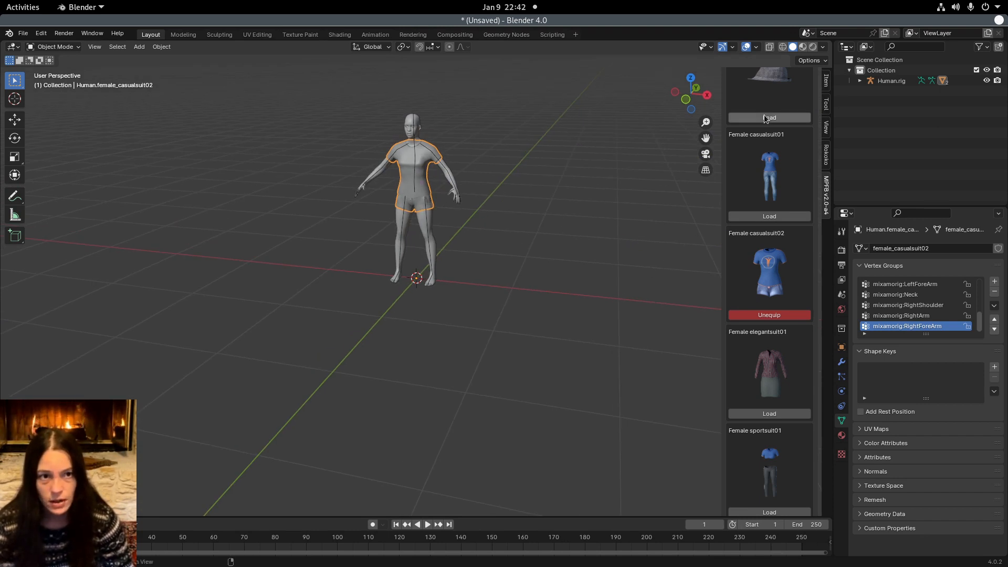
{"action": "left_click", "coordinate": [803, 47]}
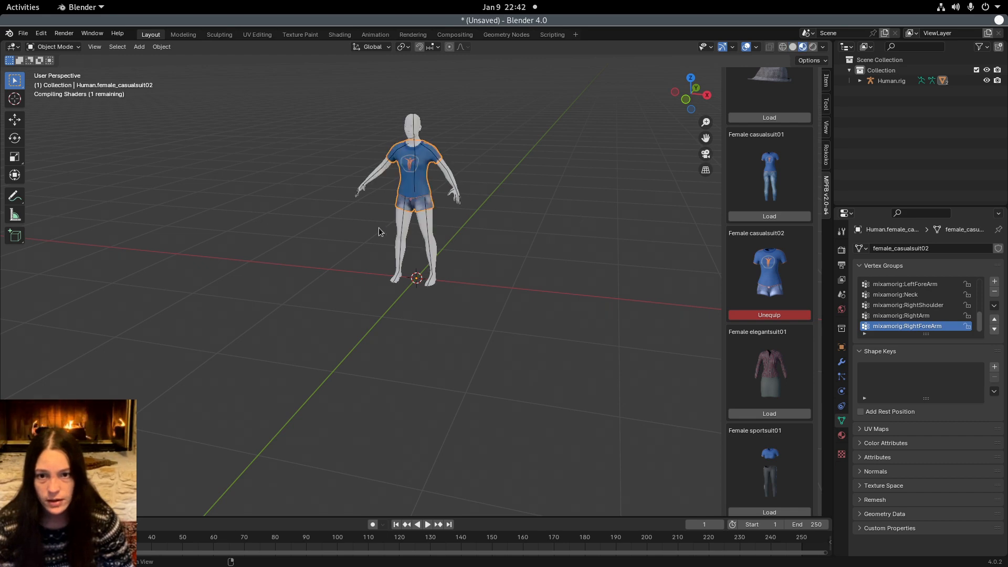
Save the Blender file as clothes.blend in Humanizer's clothes_gen/female_casualsuit02 folder, overwriting the existing file
{"action": "mouse_move", "coordinate": [479, 198]}
{"action": "middle_mouse_down"}
{"action": "mouse_move", "coordinate": [434, 180]}
{"action": "mouse_move", "coordinate": [502, 199]}
{"action": "mouse_move", "coordinate": [427, 131]}
{"action": "middle_mouse_up"}
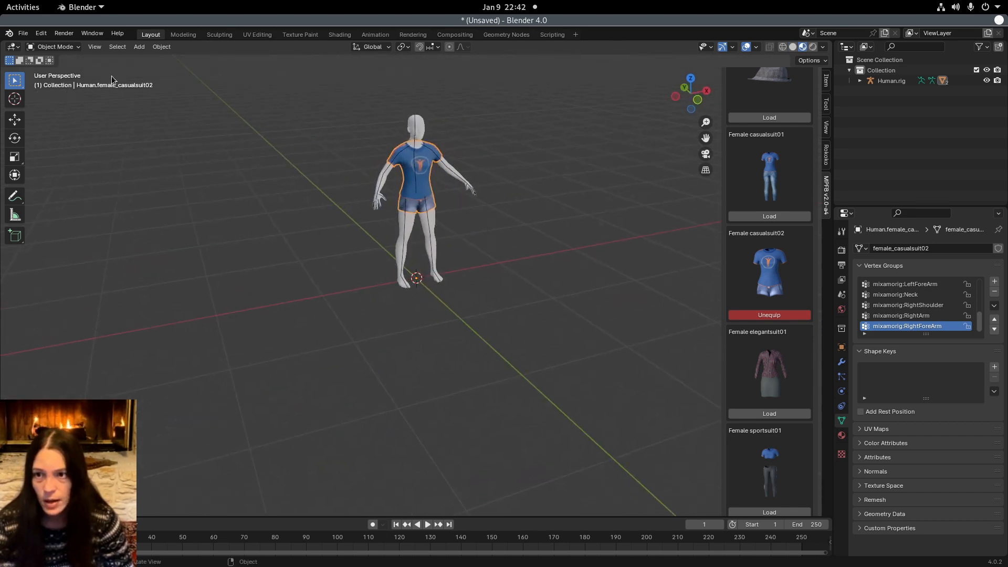
{"action": "left_click", "coordinate": [24, 34]}
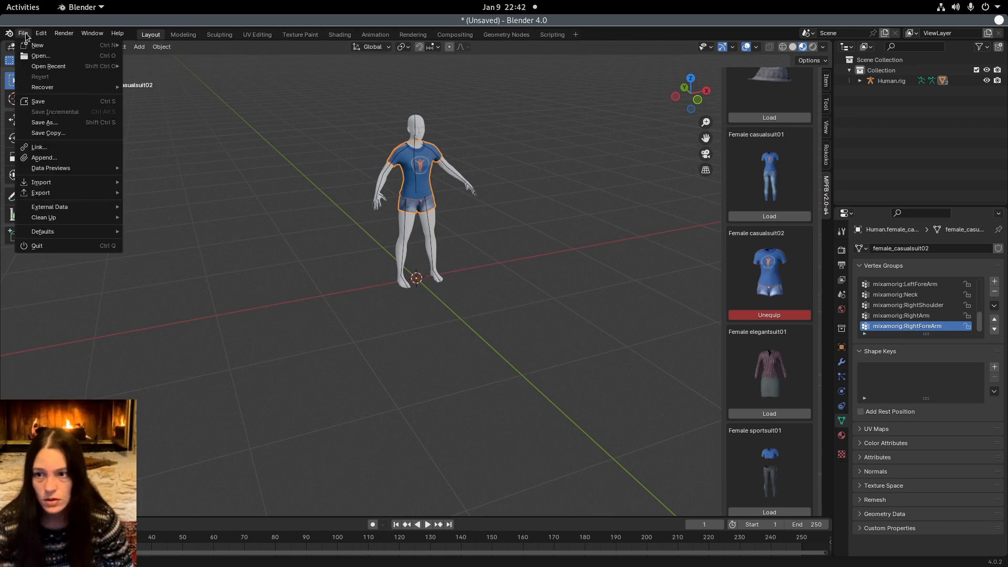
{"action": "left_click", "coordinate": [44, 122]}
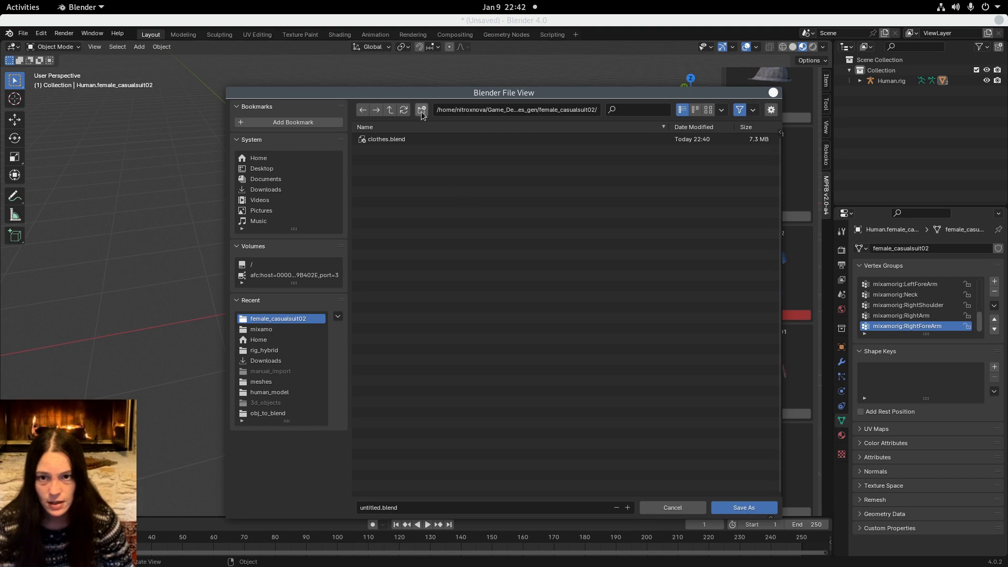
{"action": "left_click", "coordinate": [390, 109]}
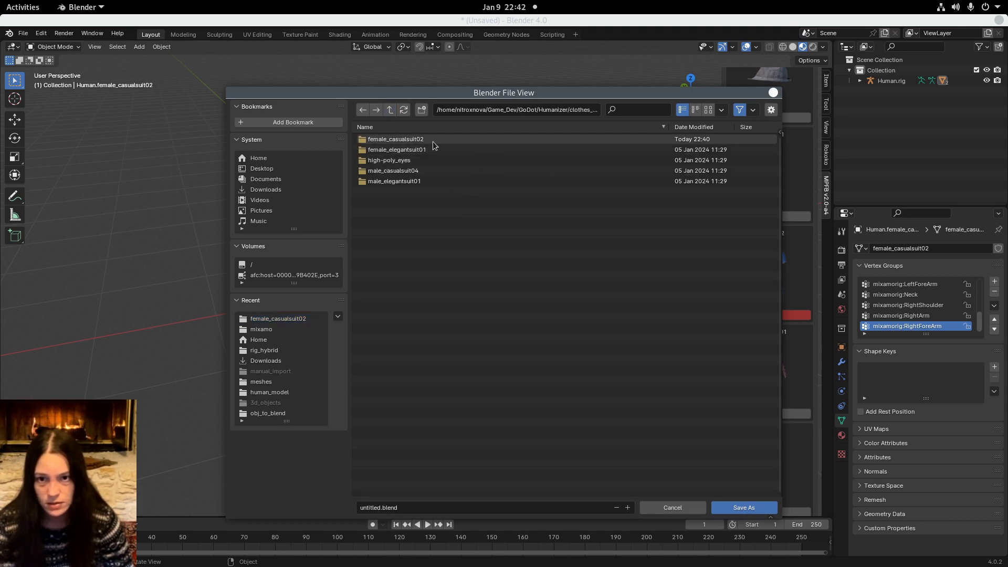
{"action": "left_click", "coordinate": [389, 110]}
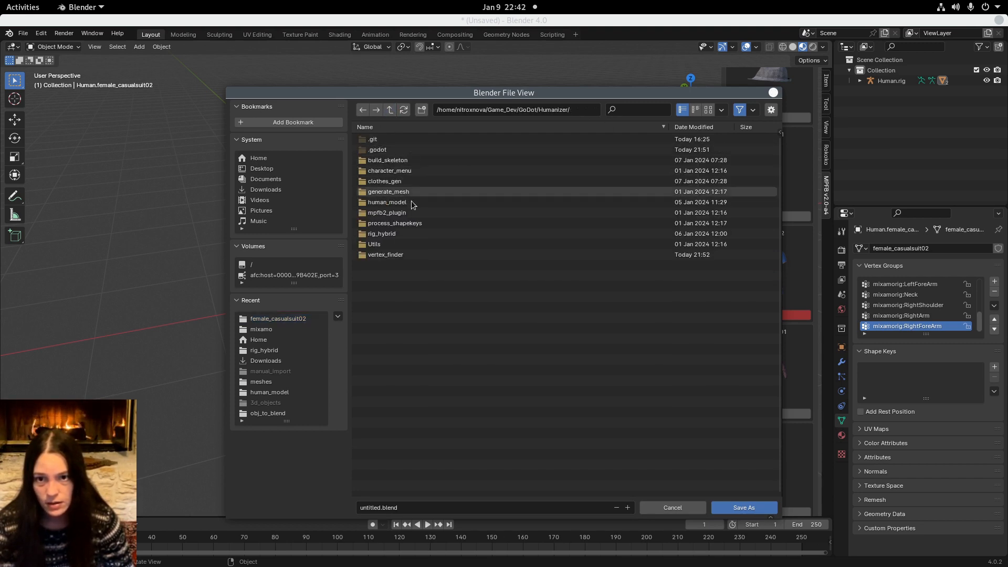
{"action": "left_click", "coordinate": [409, 184]}
{"action": "double_click", "coordinate": [409, 184]}
{"action": "double_click", "coordinate": [391, 140]}
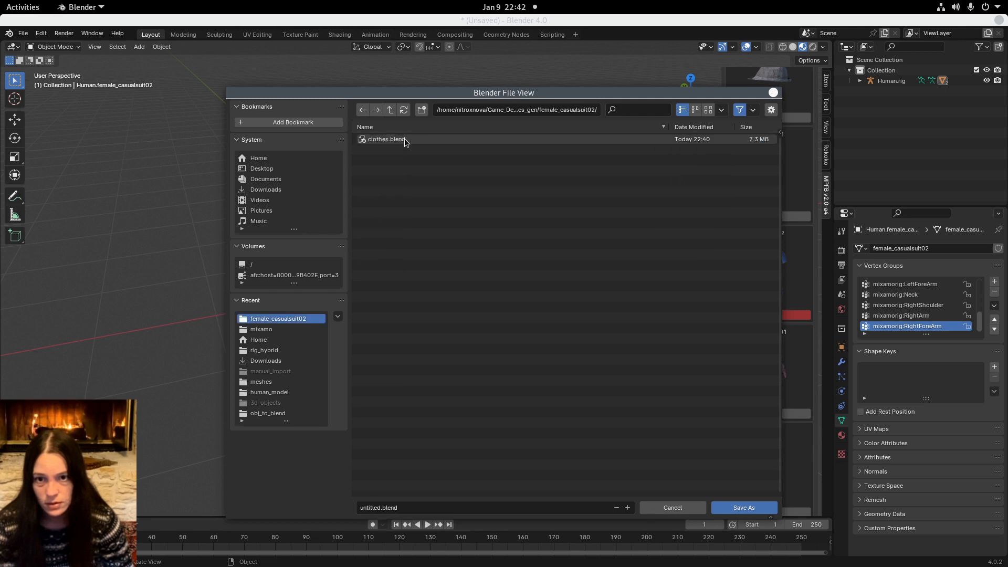
{"action": "left_click", "coordinate": [391, 139]}
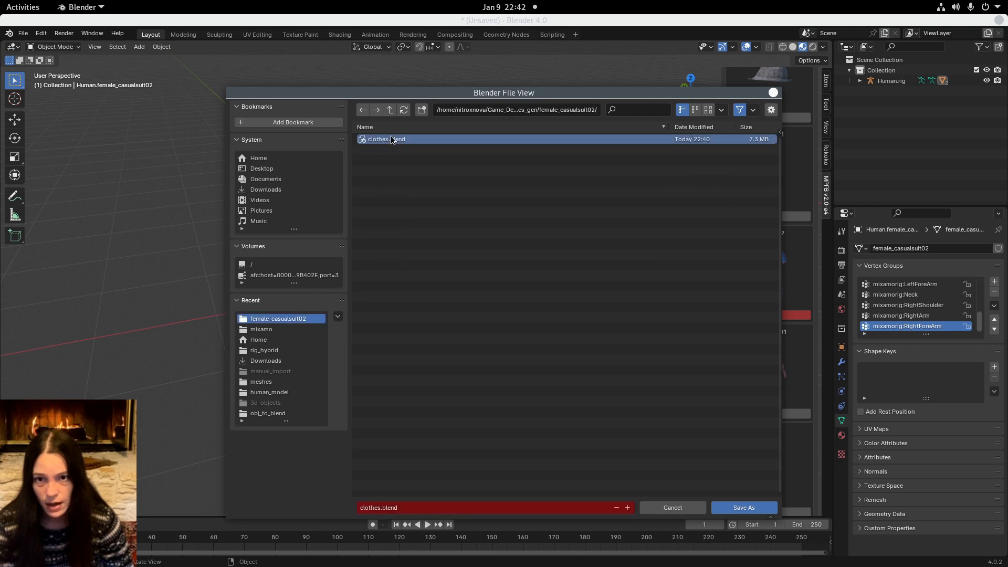
{"action": "left_click", "coordinate": [744, 510]}
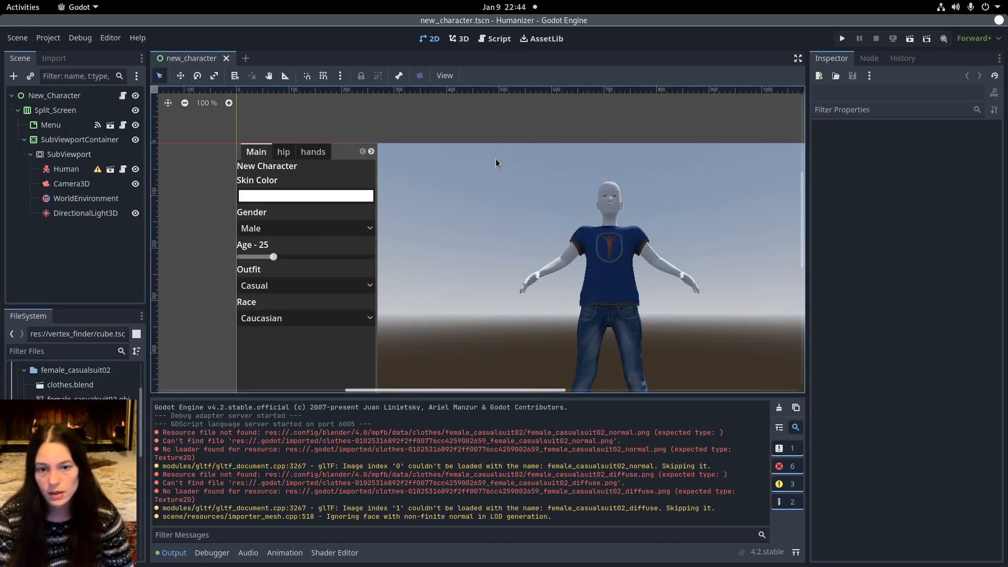
Switch to Godot, open the advanced import settings of clothes.blend and keep saving to file enabled for the clothes_female_casualsuit02 mesh
{"action": "double_click", "coordinate": [86, 385]}
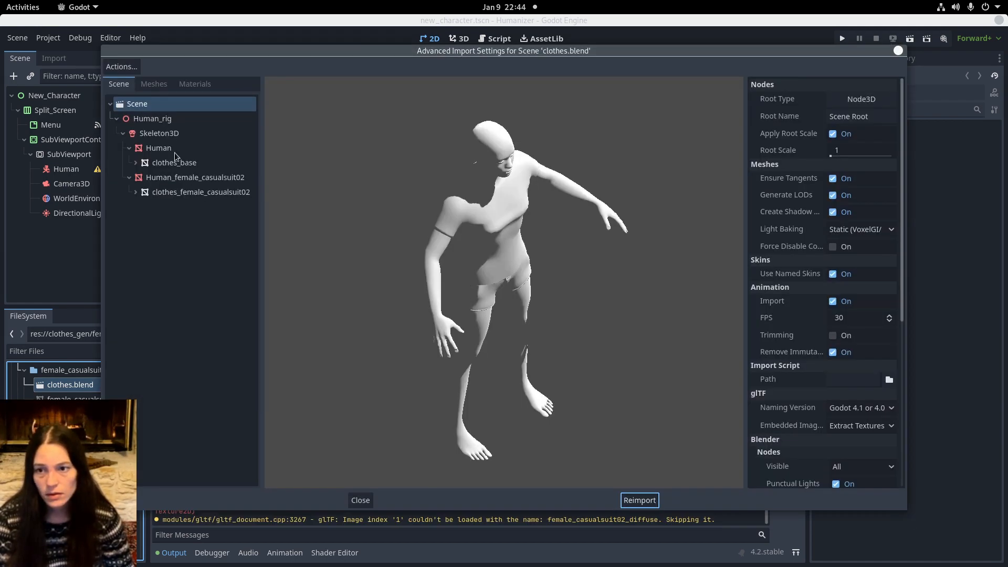
{"action": "left_click", "coordinate": [183, 164]}
{"action": "left_click", "coordinate": [183, 191]}
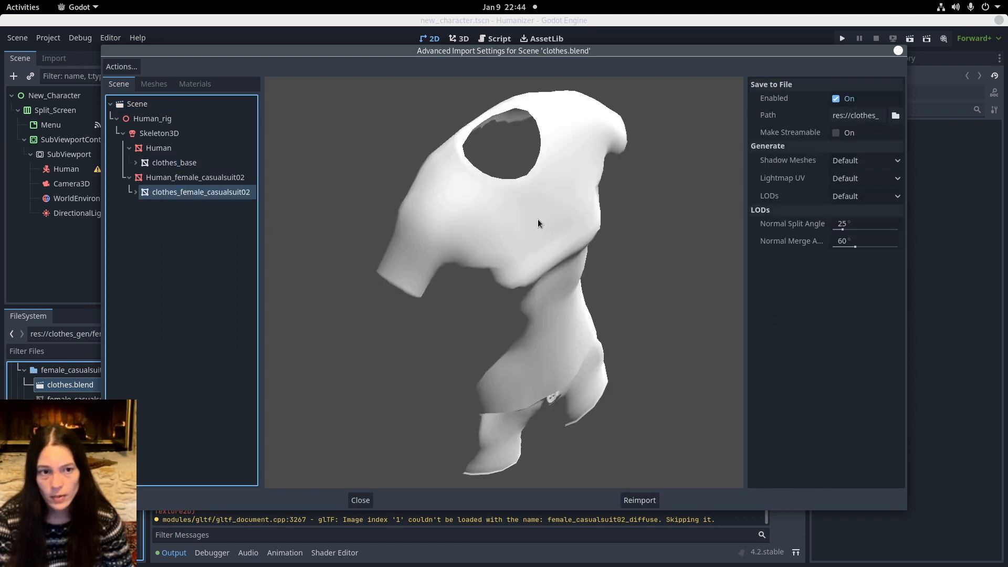
{"action": "left_click", "coordinate": [845, 102]}
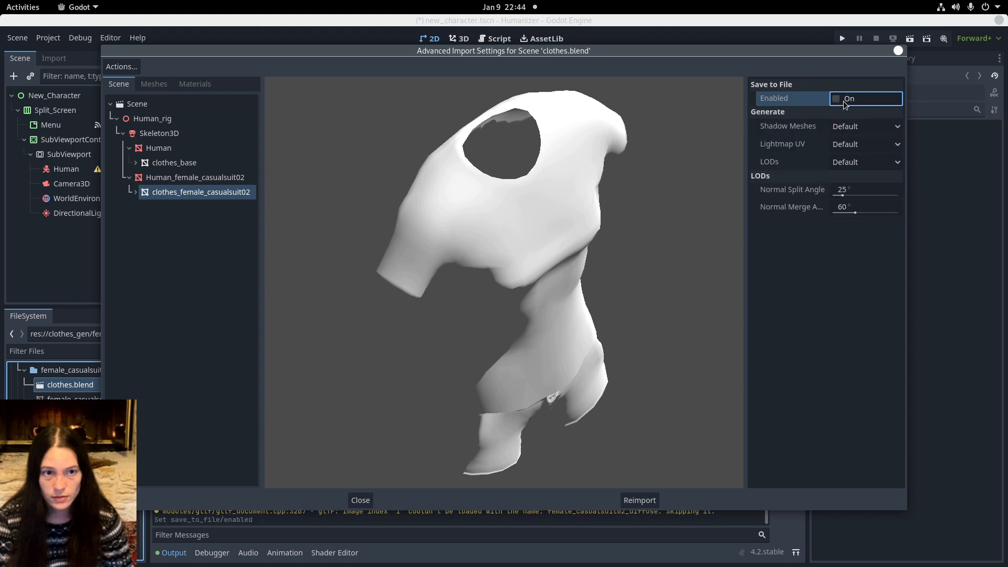
{"action": "left_click", "coordinate": [844, 102]}
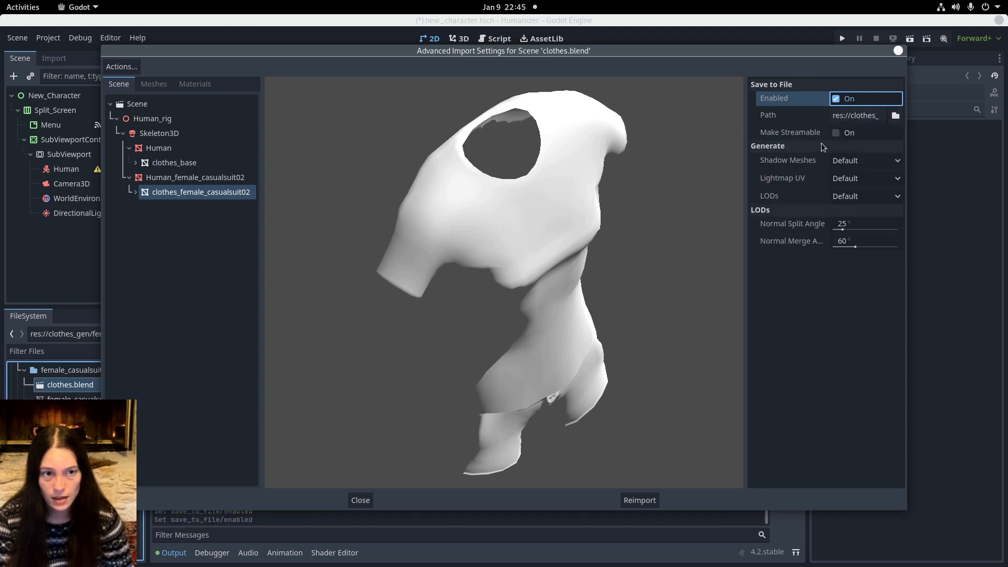
Set the mesh's save path to res://clothes_gen/female_casualsuit02/import_mesh.res, overwriting the existing file, and reimport the scene
{"action": "left_click", "coordinate": [896, 116]}
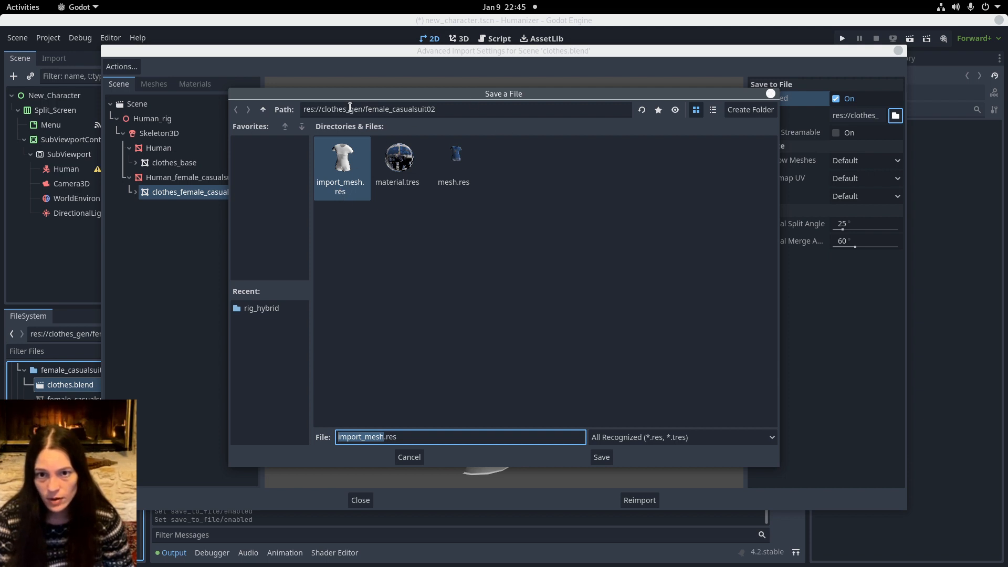
{"action": "left_click", "coordinate": [601, 461]}
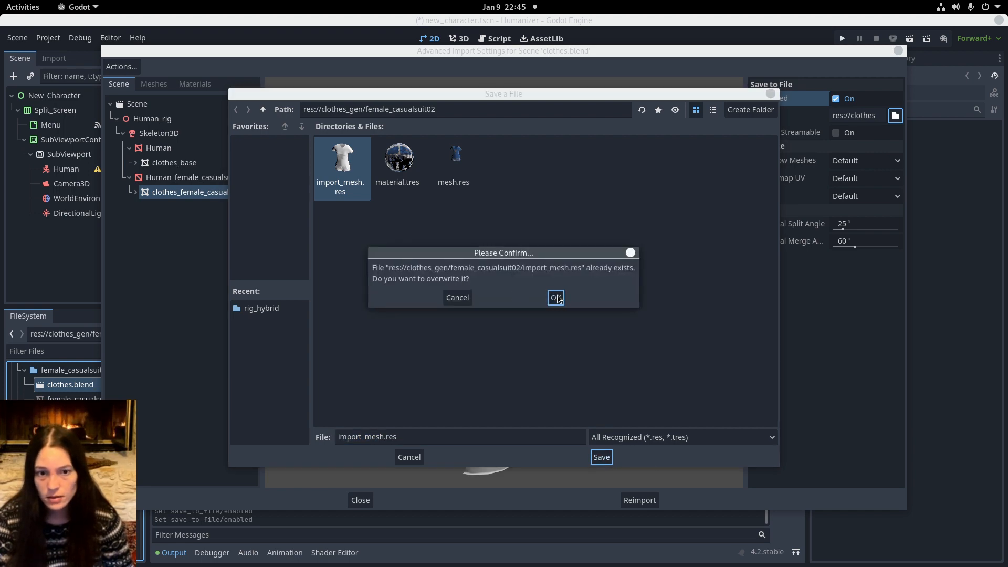
{"action": "left_click", "coordinate": [551, 300]}
{"action": "left_click", "coordinate": [639, 502]}
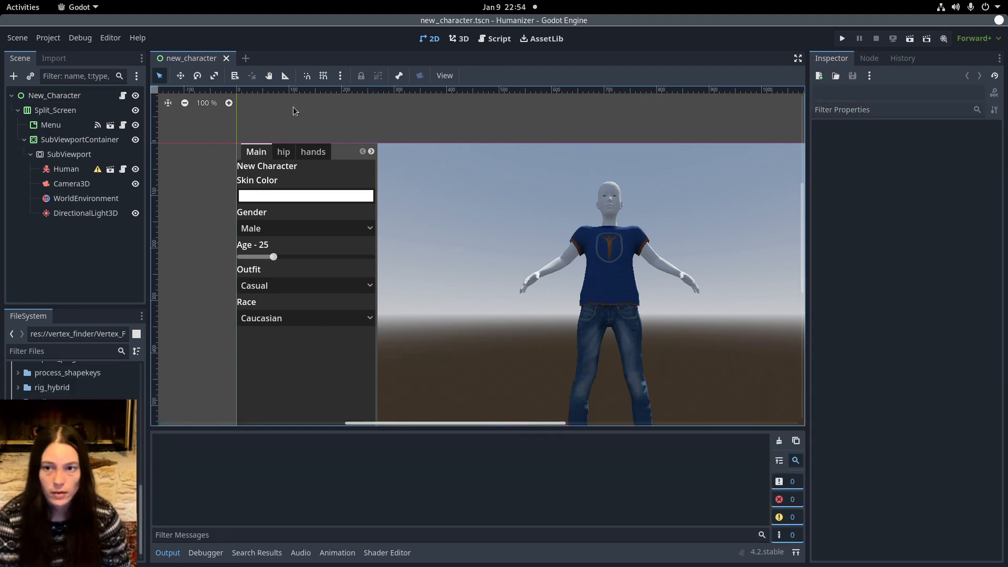
Create a new 3D scene and attach the vertex_finder.gd script to its root node
{"action": "left_click", "coordinate": [246, 58]}
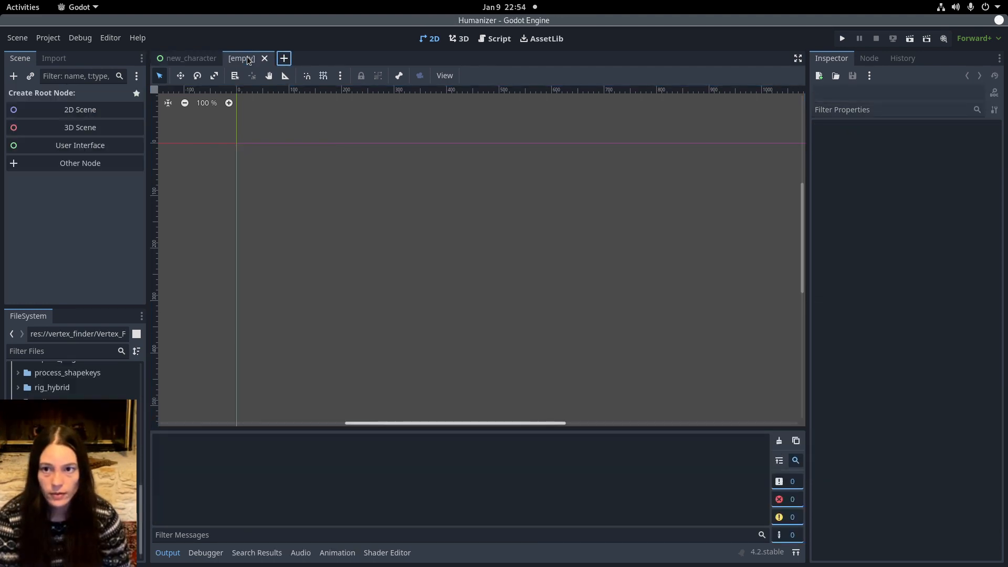
{"action": "left_click", "coordinate": [118, 128]}
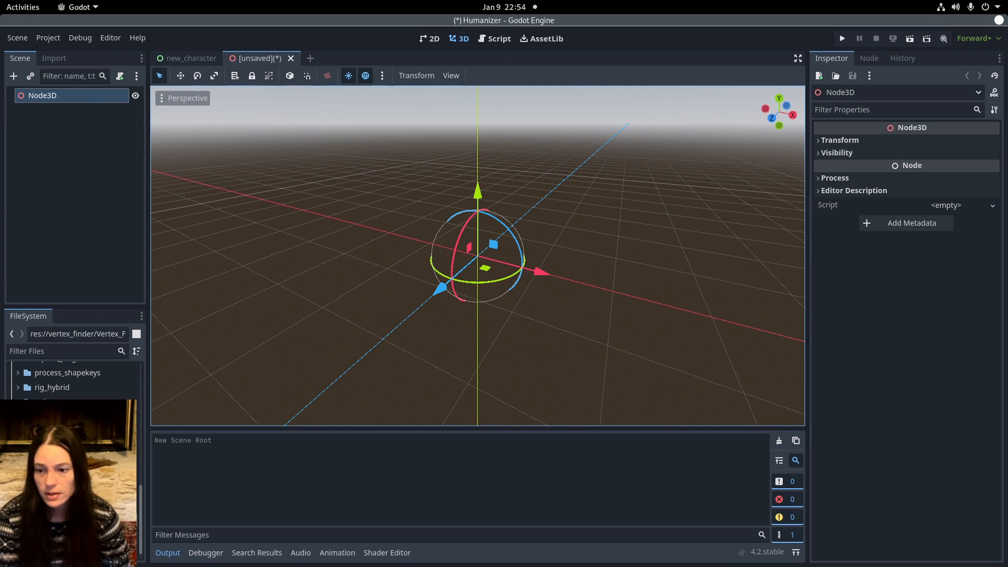
{"action": "left_click", "coordinate": [69, 452]}
{"action": "left_click_drag", "start_coordinate": [68, 451], "coordinate": [65, 97]}
Rename the root node as clothes
{"action": "double_click", "coordinate": [42, 95]}
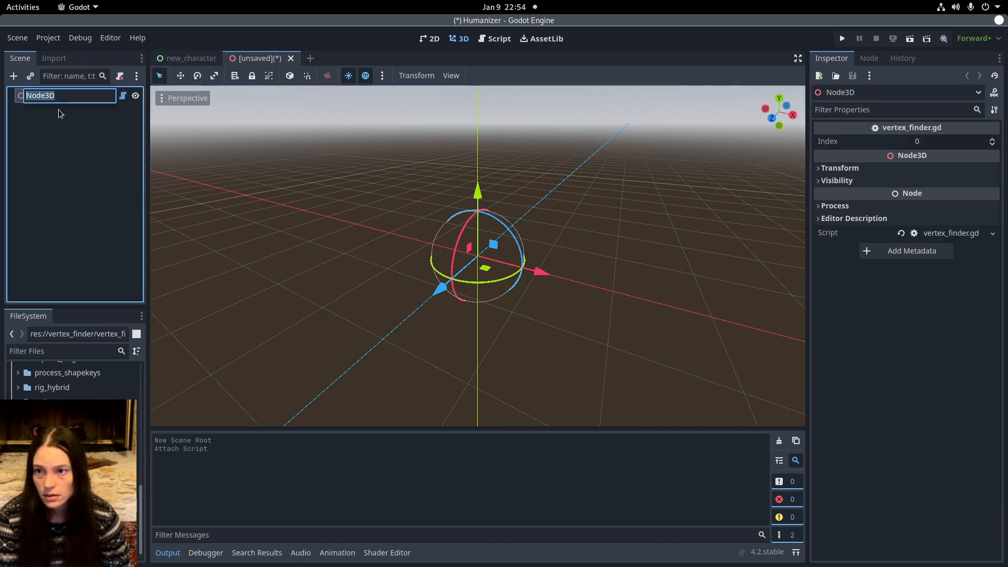
{"action": "type", "text": "cl"}
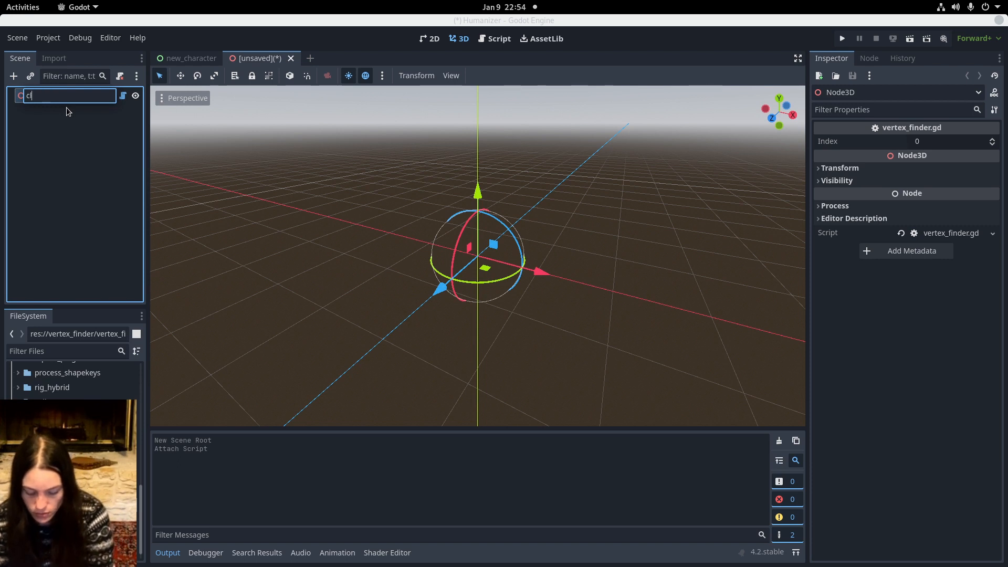
{"action": "type", "text": "othes"}
{"action": "key", "text": "Return"}
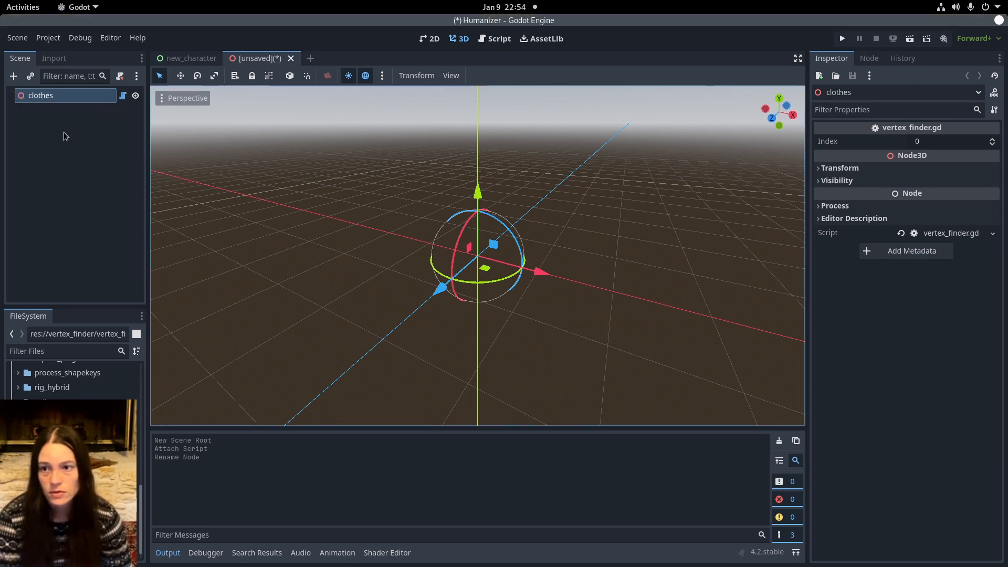
Add the female_casualsuit02 import_mesh.res to the clothes scene and attach the Vertex_Finder_MeshInstance3D script to its node
{"action": "scroll", "coordinate": [74, 378], "scroll_direction": "down", "scroll_amount": 10}
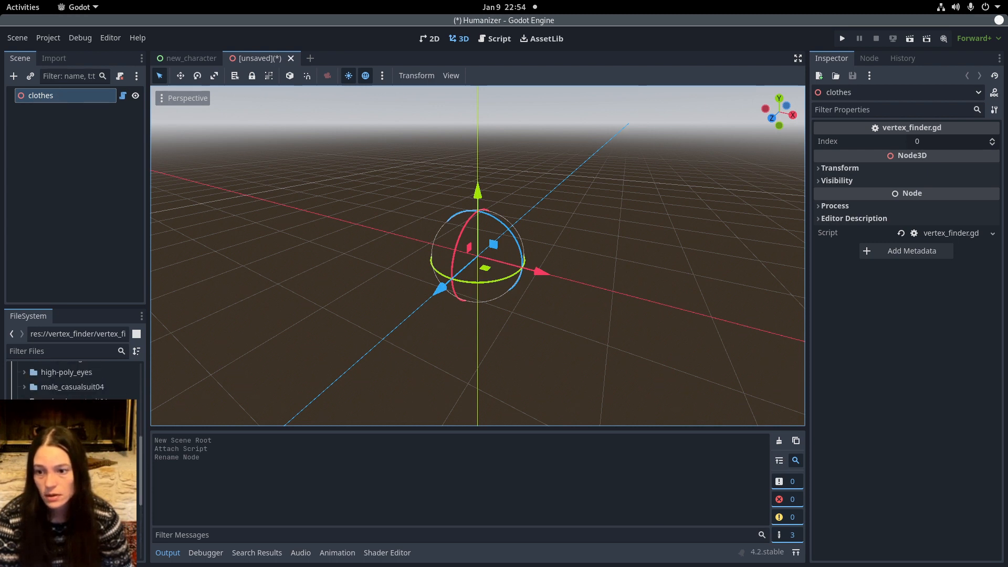
{"action": "scroll", "coordinate": [73, 436], "scroll_direction": "up", "scroll_amount": 1}
{"action": "left_click_drag", "start_coordinate": [73, 436], "coordinate": [483, 273]}
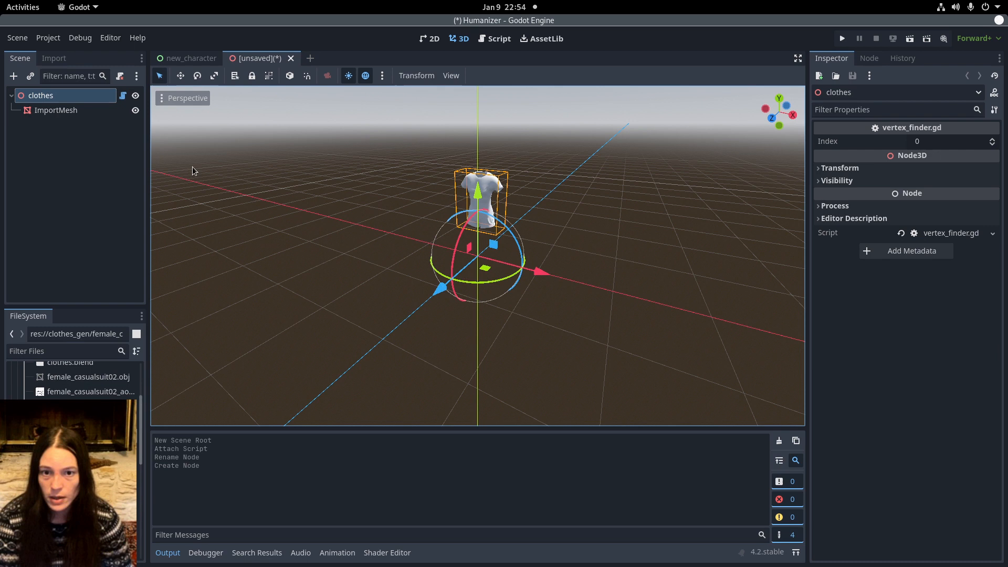
{"action": "left_click", "coordinate": [57, 110]}
{"action": "scroll", "coordinate": [74, 378], "scroll_direction": "down", "scroll_amount": 5}
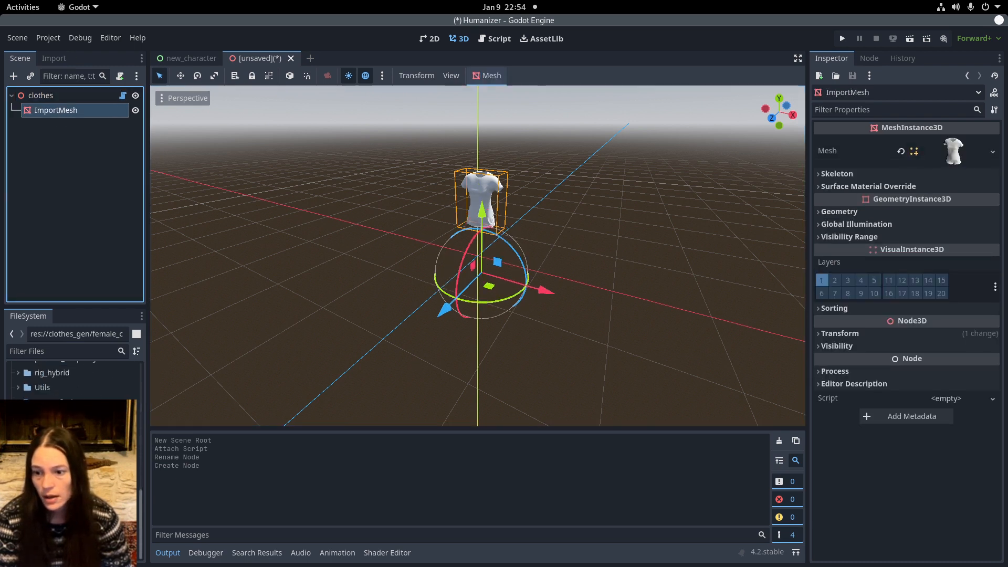
{"action": "left_click_drag", "start_coordinate": [63, 473], "coordinate": [68, 118]}
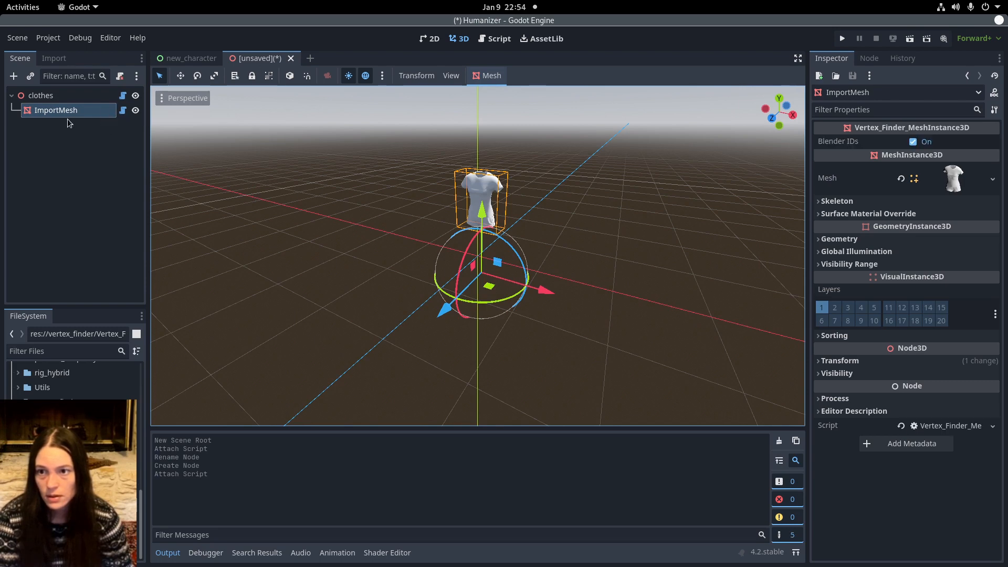
Save the scene as clothes.tscn in the vertex_finder folder, and close and reopen it
{"action": "key", "text": "ctrl+s"}
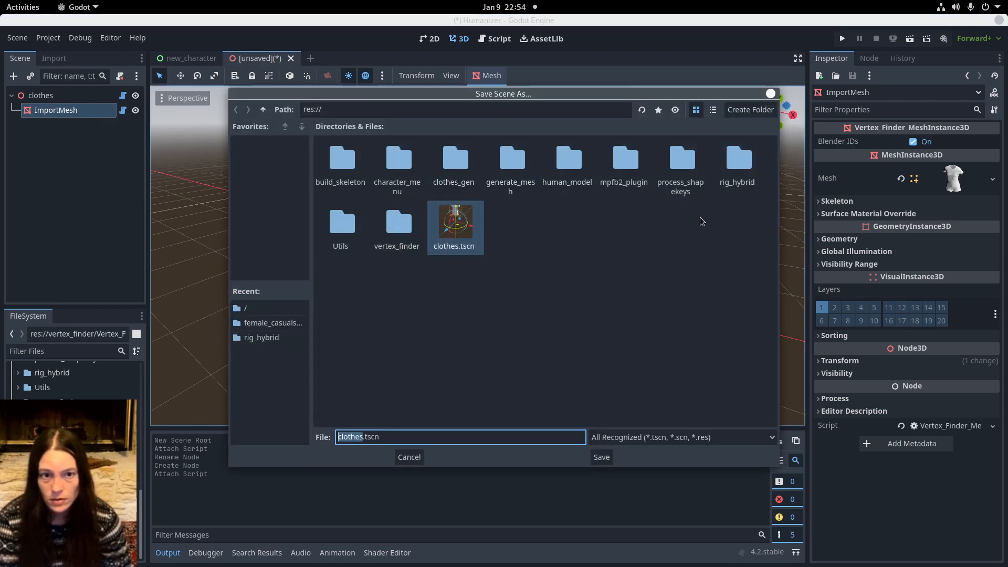
{"action": "double_click", "coordinate": [398, 227]}
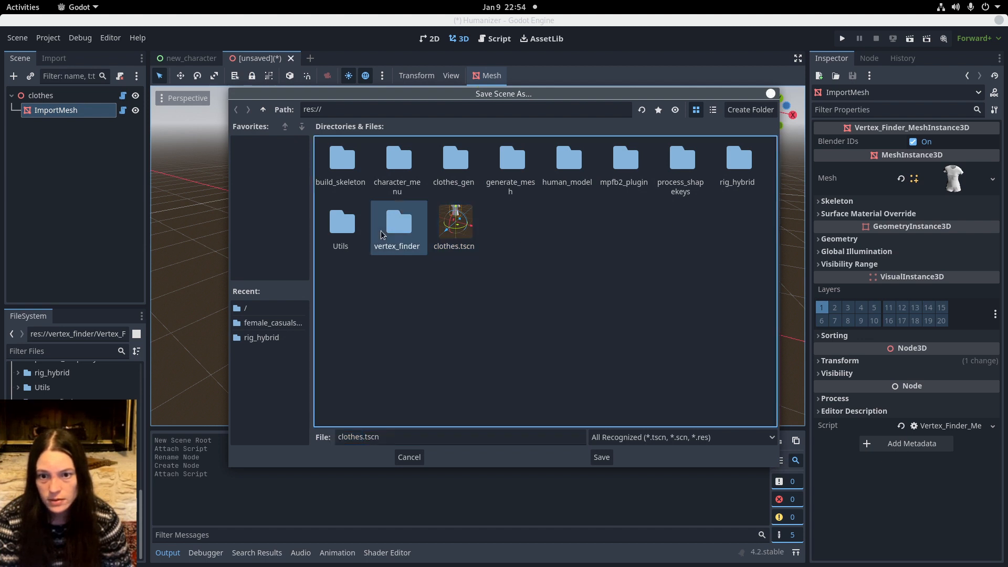
{"action": "left_click", "coordinate": [601, 458]}
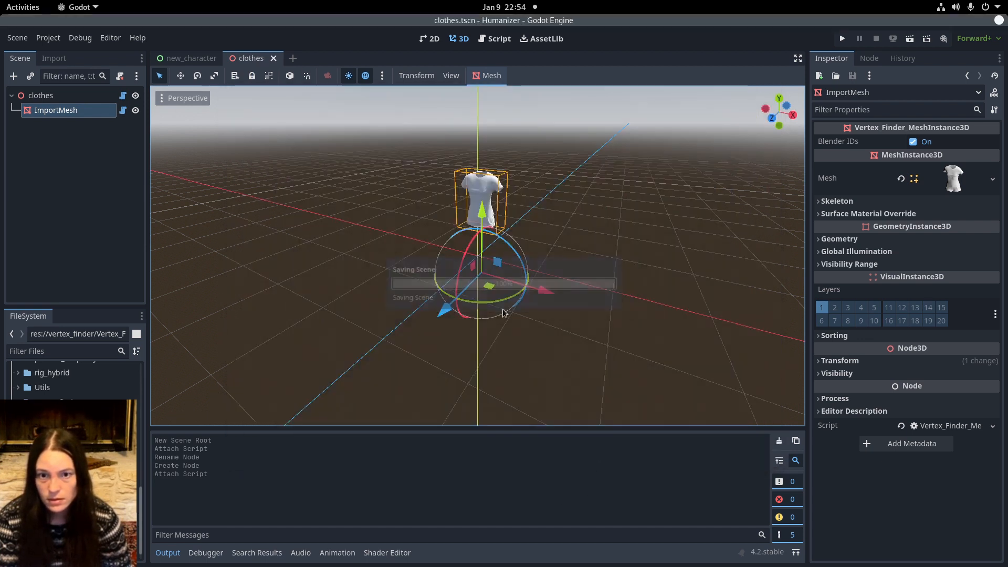
{"action": "left_click", "coordinate": [273, 58]}
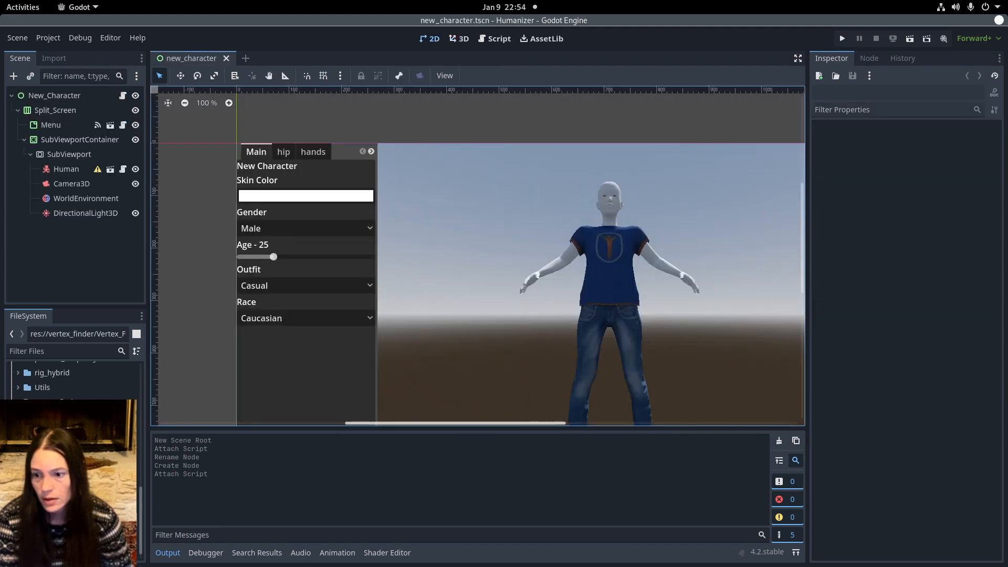
{"action": "double_click", "coordinate": [59, 432]}
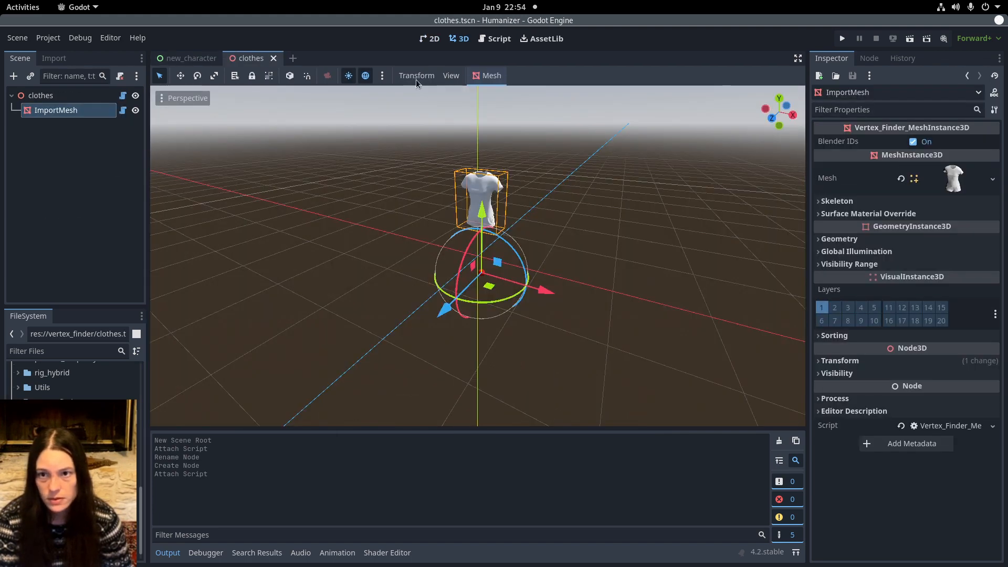
Turn off Blender IDs on the ImportMesh node and raise the clothes node's Index to 70 and on to 2770
{"action": "left_click", "coordinate": [914, 142]}
{"action": "left_click", "coordinate": [40, 96]}
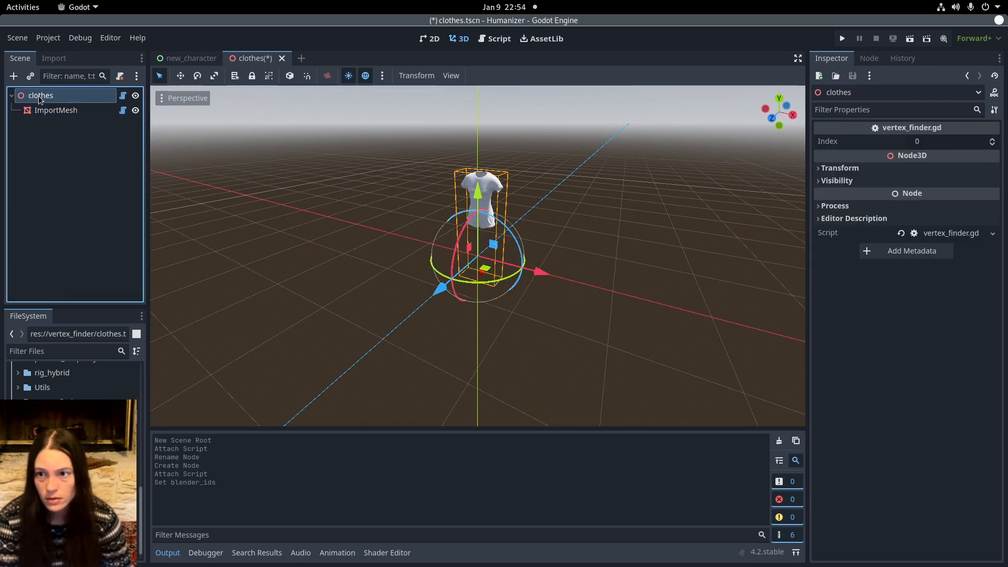
{"action": "mouse_move", "coordinate": [925, 142]}
{"action": "left_mouse_down"}
{"action": "mouse_move", "coordinate": [955, 142]}
{"action": "mouse_move", "coordinate": [947, 142]}
{"action": "left_mouse_up"}
{"action": "scroll", "coordinate": [567, 199], "scroll_direction": "up", "scroll_amount": 5}
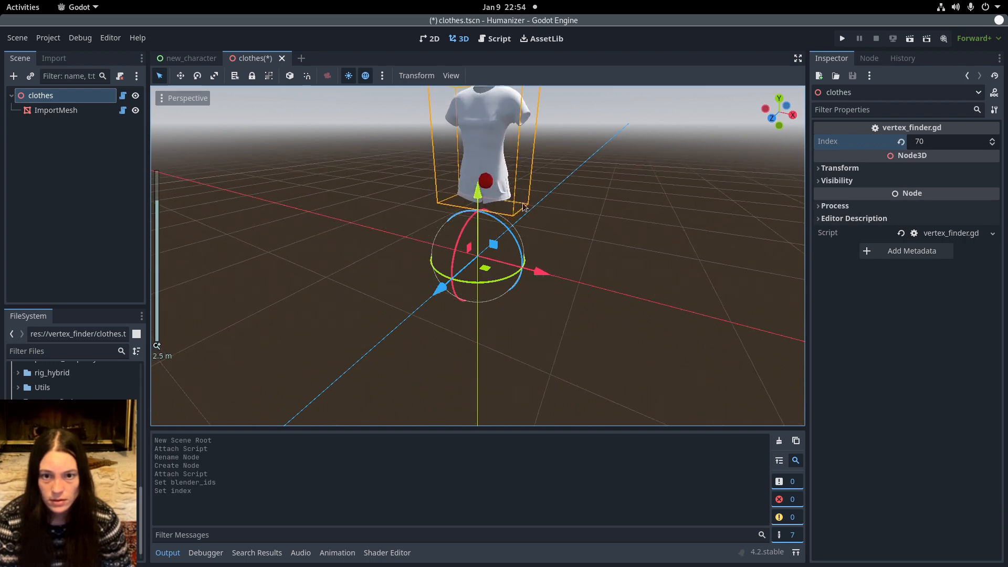
{"action": "scroll", "coordinate": [578, 190], "scroll_direction": "down", "scroll_amount": 3}
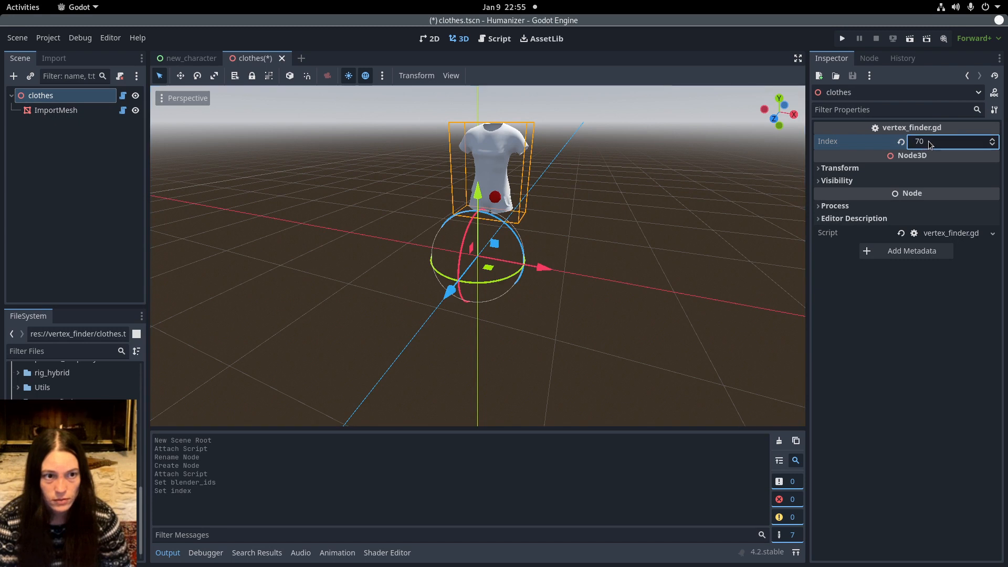
{"action": "mouse_move", "coordinate": [928, 141]}
{"action": "left_mouse_down"}
{"action": "mouse_move", "coordinate": [993, 141]}
{"action": "mouse_move", "coordinate": [971, 142]}
{"action": "left_mouse_up"}
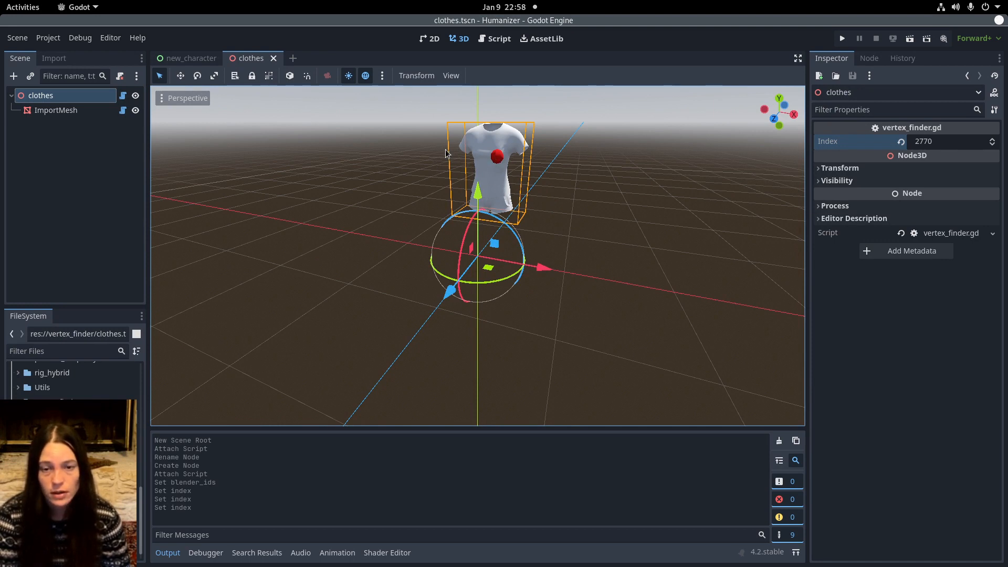
Set the clothes node's Index to 2730
{"action": "left_click", "coordinate": [953, 142]}
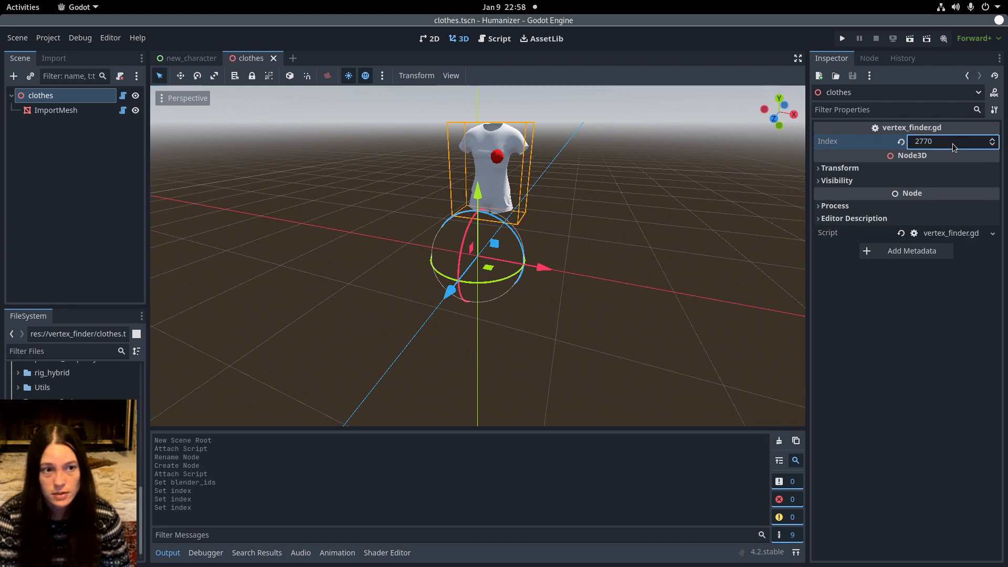
{"action": "type", "text": "2730"}
{"action": "key", "text": "Return"}
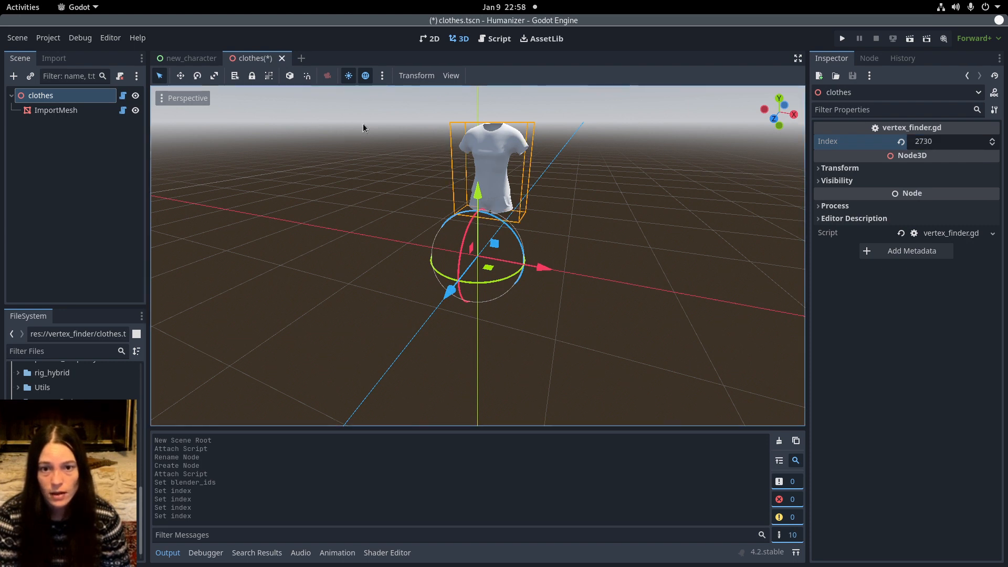
Set the clothes node's Index to 2670
{"action": "left_click", "coordinate": [965, 142]}
{"action": "type", "text": "2670"}
{"action": "key", "text": "Return"}
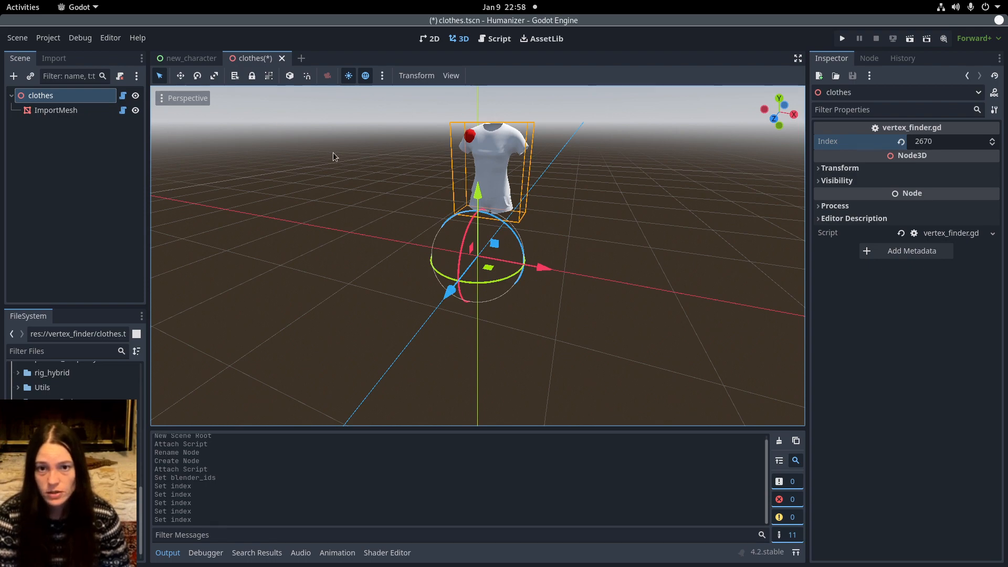
Switch to Blender and check the Developer Extras setting in the interface preferences
{"action": "key", "text": "super"}
{"action": "left_click", "coordinate": [660, 402]}
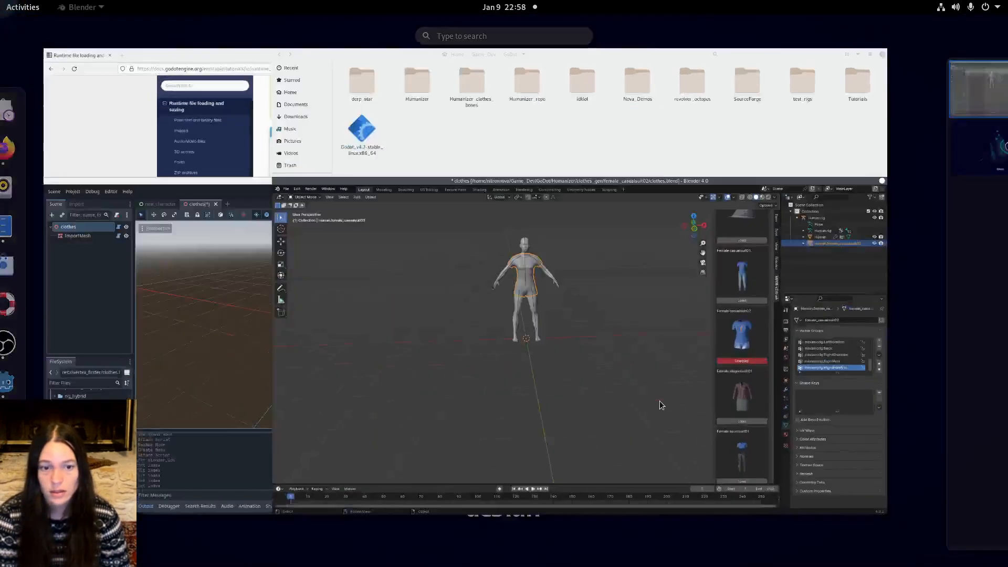
{"action": "mouse_move", "coordinate": [458, 177]}
{"action": "middle_mouse_down"}
{"action": "mouse_move", "coordinate": [509, 213]}
{"action": "mouse_move", "coordinate": [446, 190]}
{"action": "middle_mouse_up"}
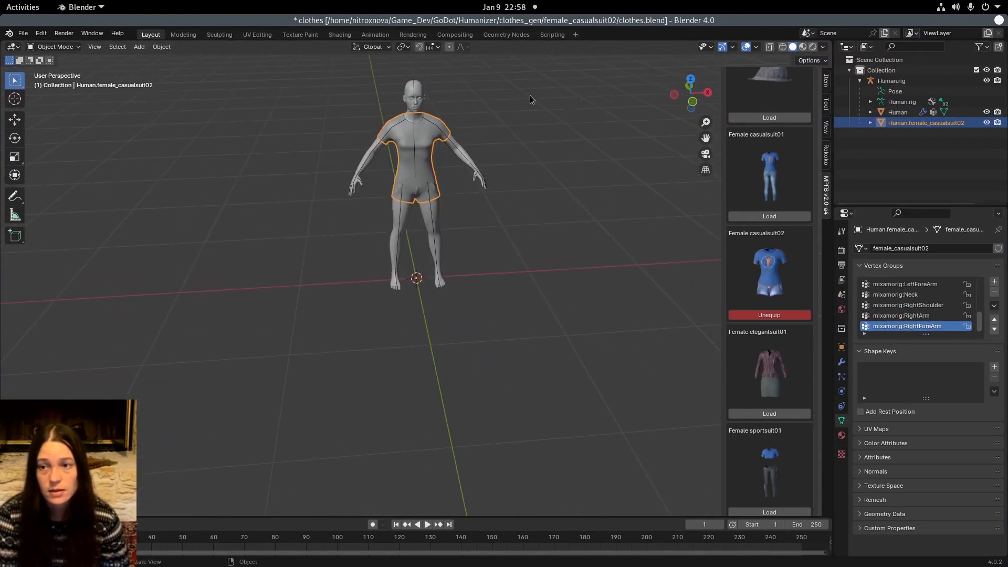
{"action": "left_click", "coordinate": [44, 33]}
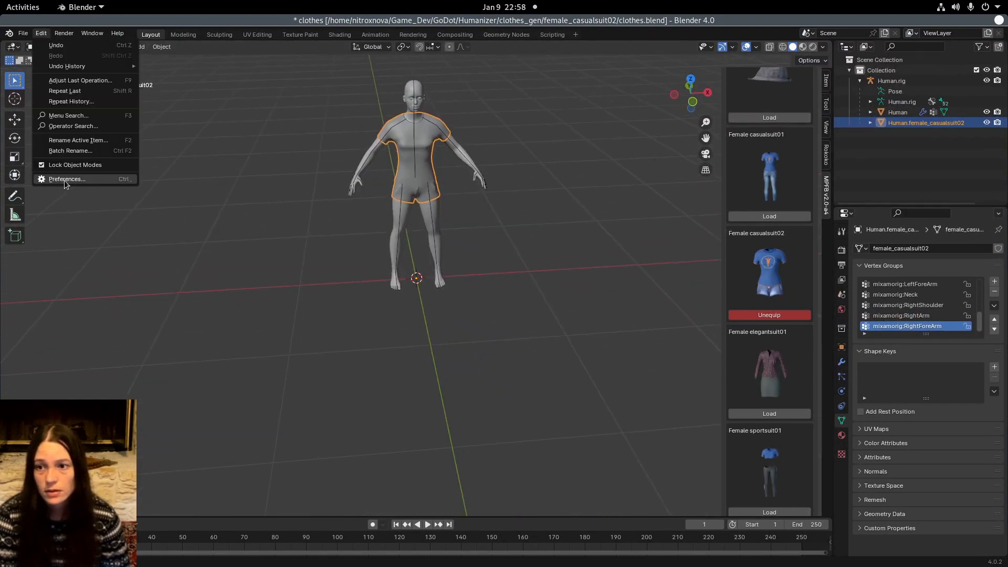
{"action": "left_click", "coordinate": [66, 179]}
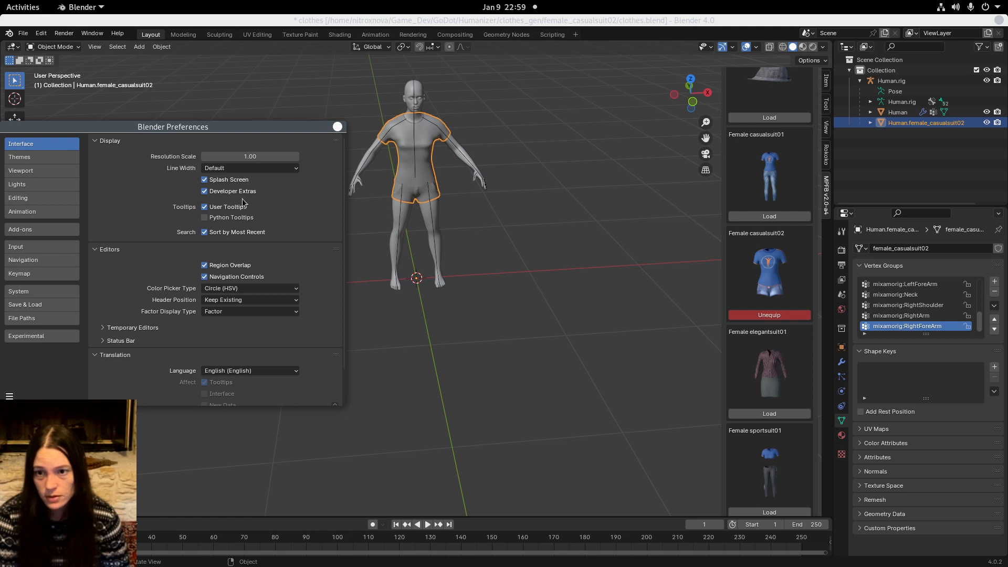
{"action": "left_click", "coordinate": [337, 128]}
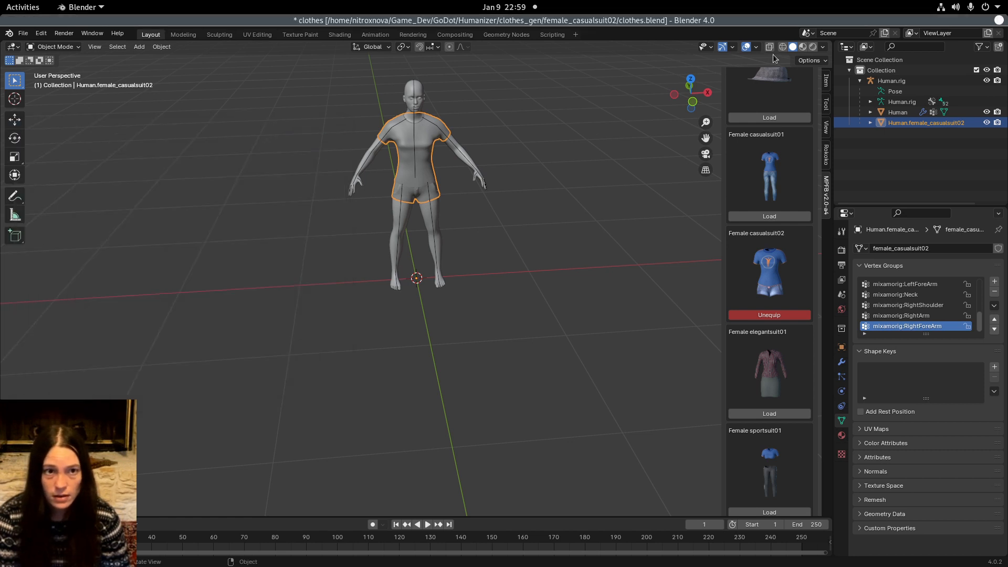
Put the female_casualsuit02 mesh in Edit Mode and check the Indices option in the mesh edit overlays
{"action": "key", "text": "Tab"}
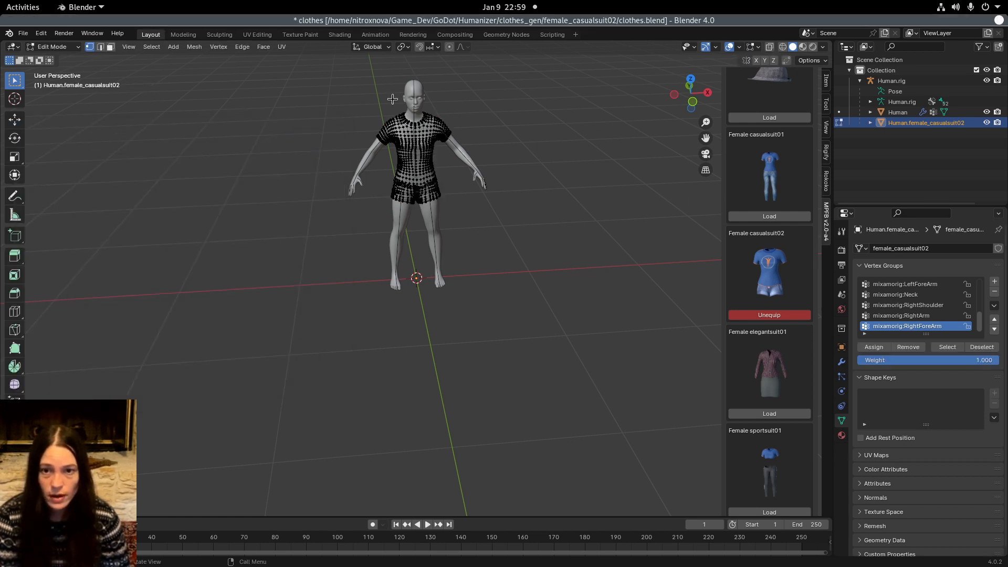
{"action": "left_click", "coordinate": [53, 46]}
{"action": "left_click", "coordinate": [50, 59]}
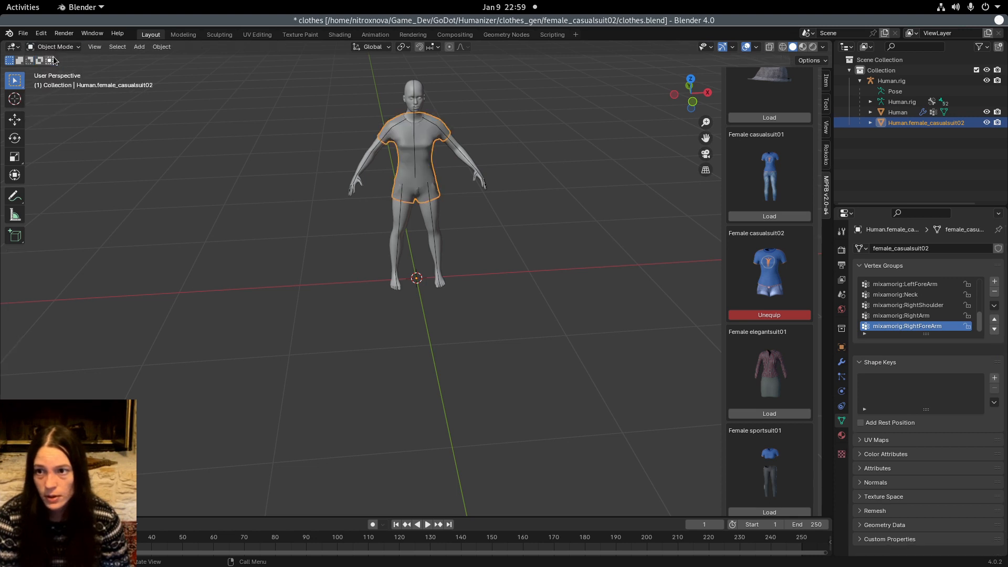
{"action": "left_click", "coordinate": [54, 47]}
{"action": "left_click", "coordinate": [55, 71]}
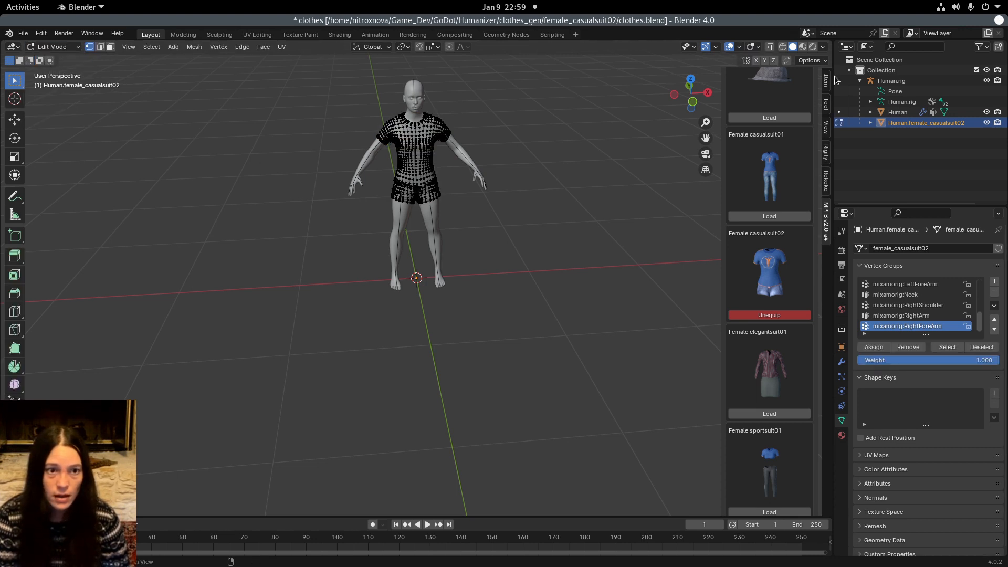
{"action": "left_click", "coordinate": [757, 47]}
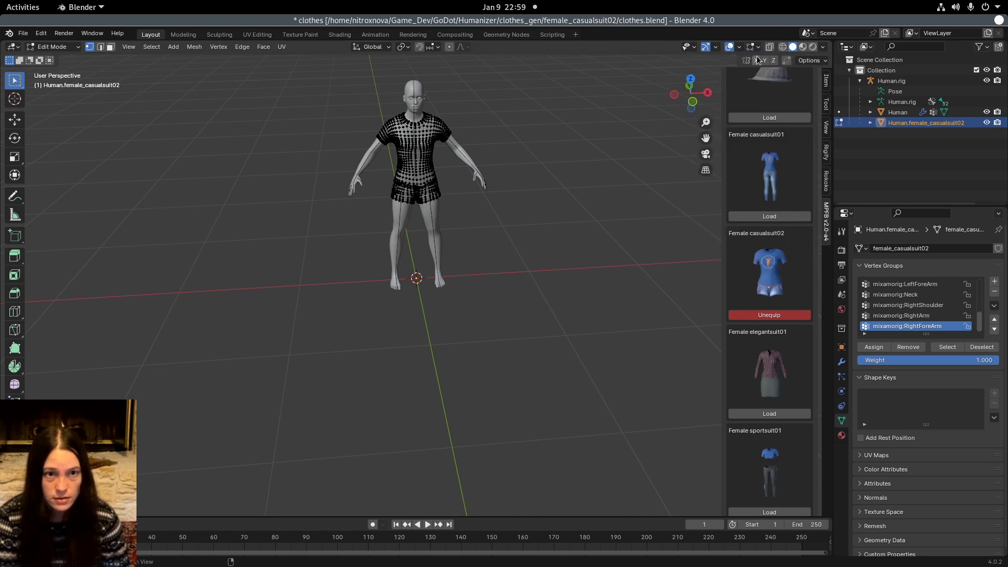
{"action": "left_click", "coordinate": [759, 48]}
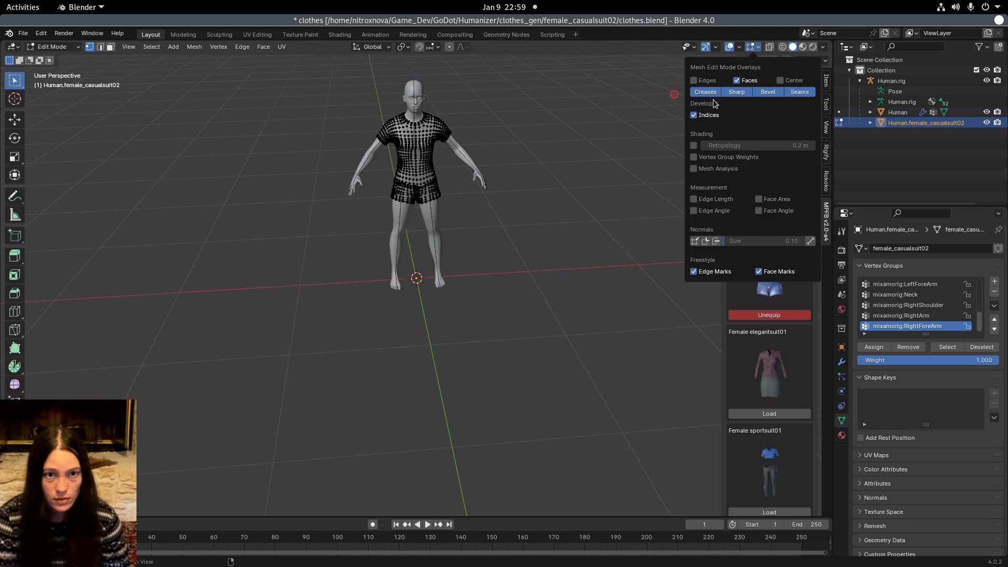
{"action": "left_click", "coordinate": [758, 47]}
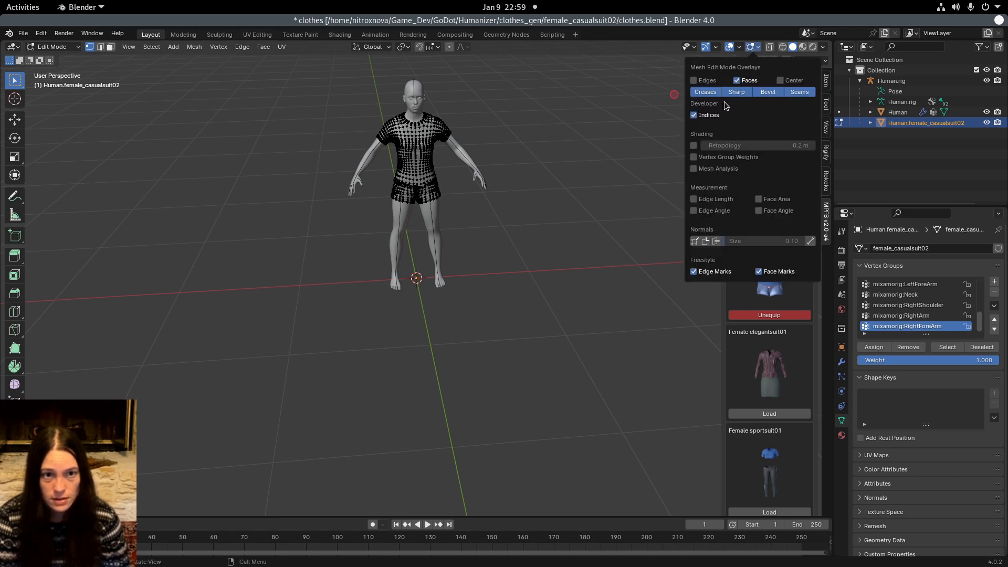
Select a vertex at the front centre of the shirt's abdomen to show its index
{"action": "scroll", "coordinate": [473, 128], "scroll_direction": "up", "scroll_amount": 5}
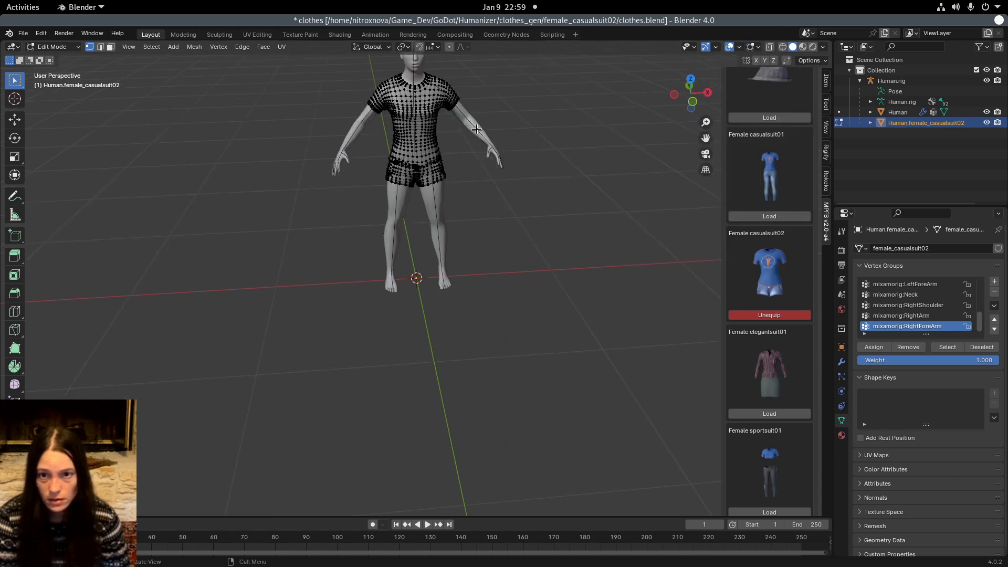
{"action": "scroll", "coordinate": [475, 147], "scroll_direction": "up", "scroll_amount": 4}
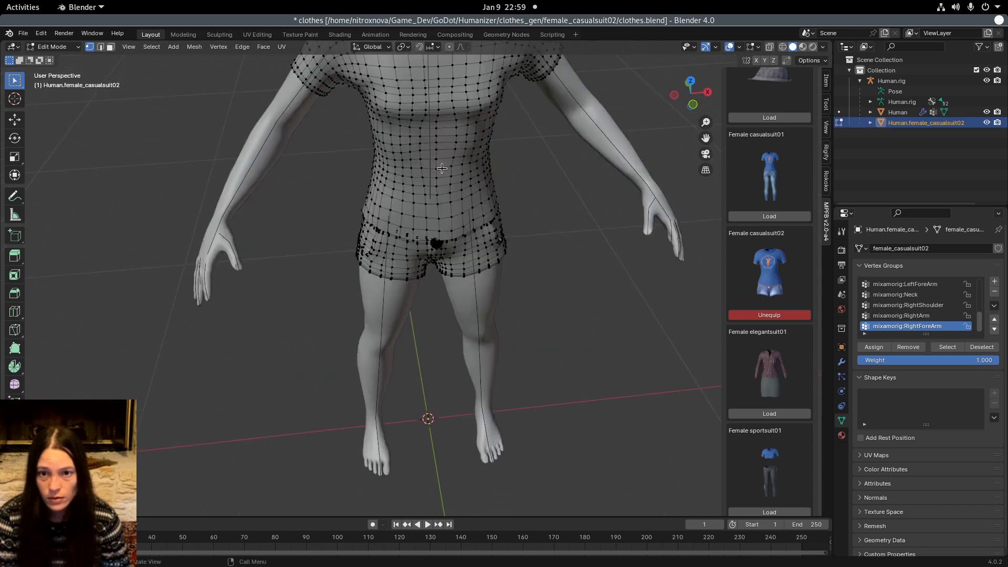
{"action": "scroll", "coordinate": [439, 186], "scroll_direction": "up", "scroll_amount": 2}
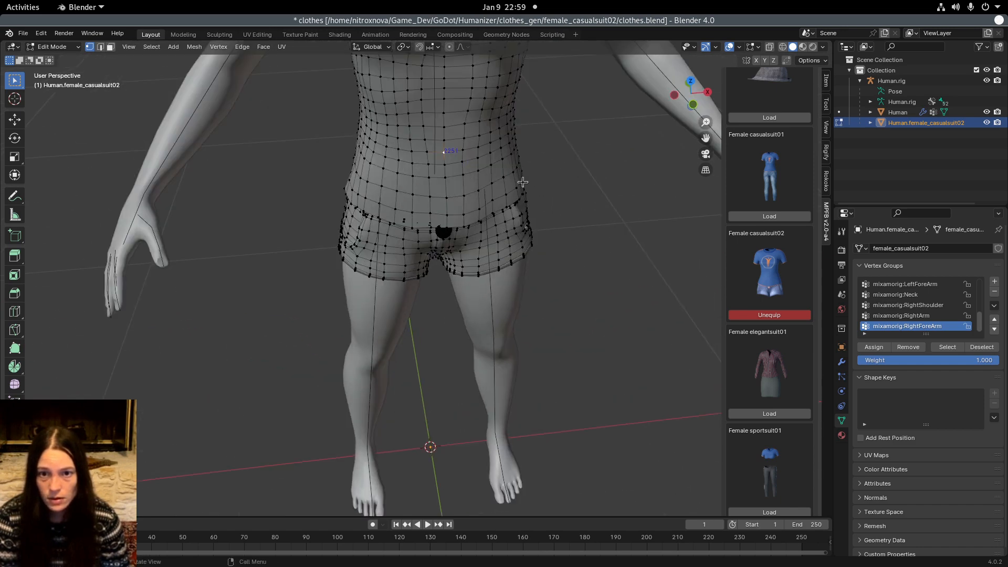
{"action": "scroll", "coordinate": [517, 178], "scroll_direction": "up", "scroll_amount": 3}
{"action": "middle_click_drag", "start_coordinate": [517, 179], "coordinate": [517, 179]}
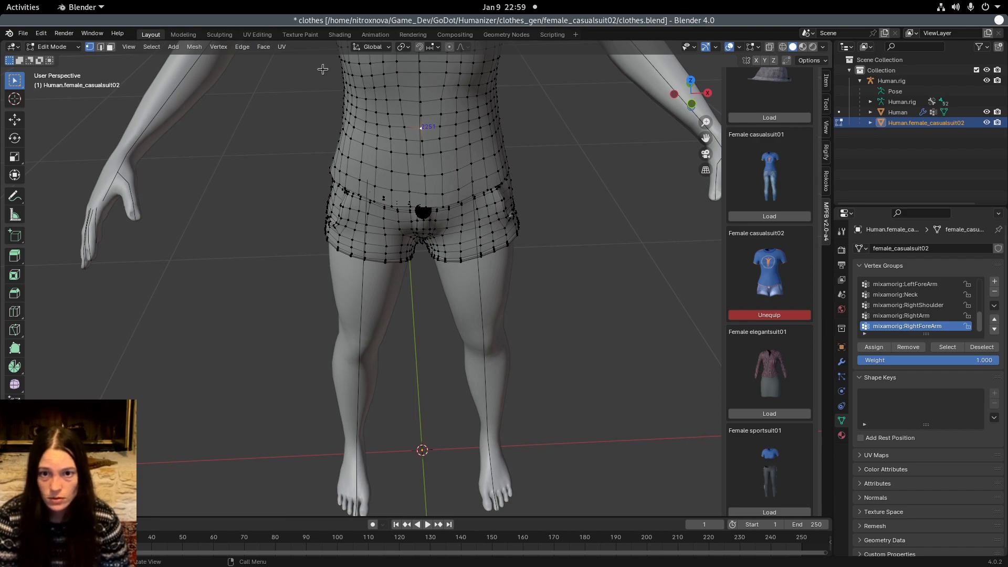
Switch to Godot and set the clothes node's Index to 2251
{"action": "mouse_move", "coordinate": [2, 5]}
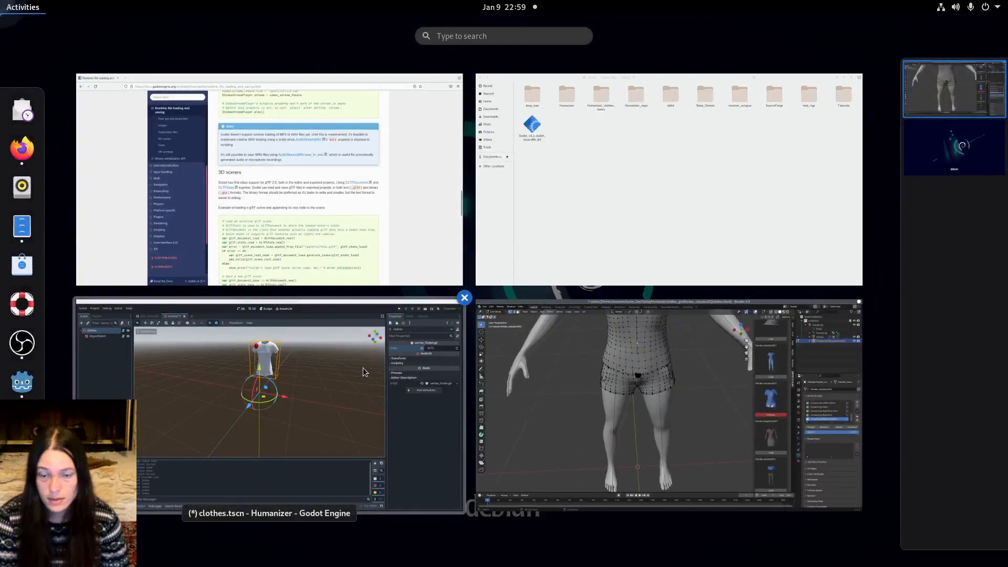
{"action": "left_click", "coordinate": [270, 405]}
{"action": "left_click", "coordinate": [944, 143]}
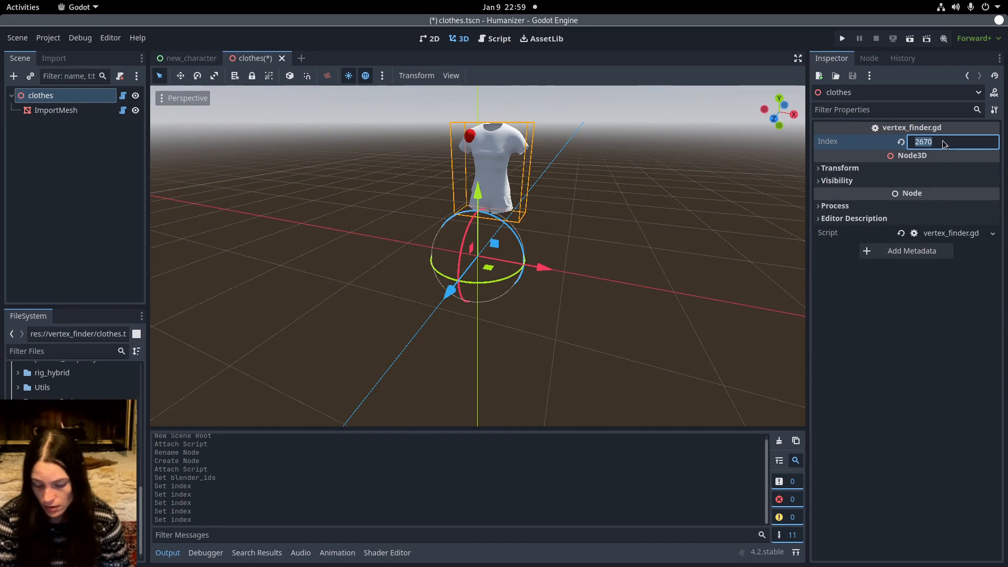
{"action": "type", "text": "2251"}
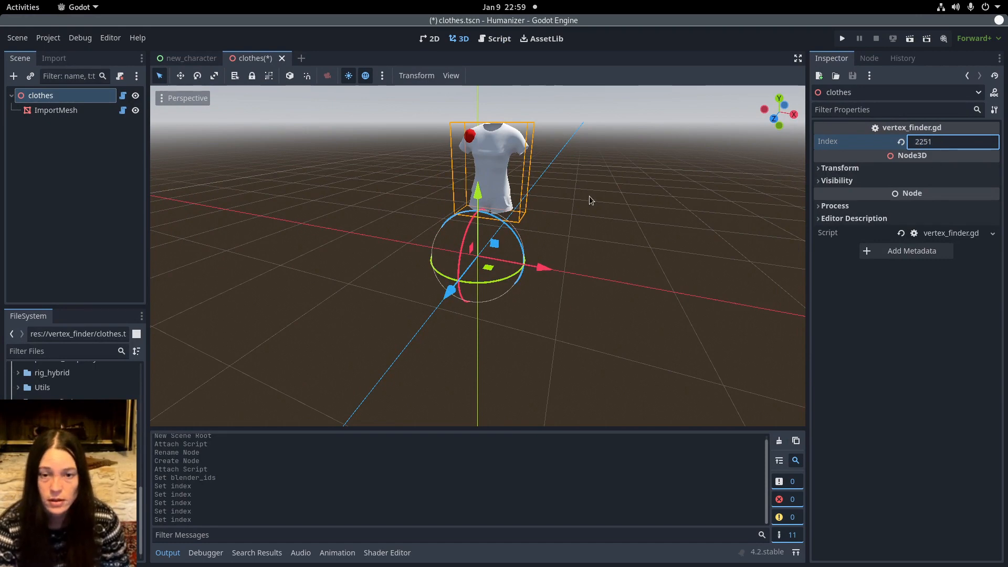
{"action": "key", "text": "Return"}
{"action": "mouse_move", "coordinate": [591, 198]}
{"action": "middle_mouse_down"}
{"action": "mouse_move", "coordinate": [572, 248]}
{"action": "mouse_move", "coordinate": [553, 239]}
{"action": "mouse_move", "coordinate": [690, 285]}
{"action": "mouse_move", "coordinate": [650, 284]}
{"action": "middle_mouse_up"}
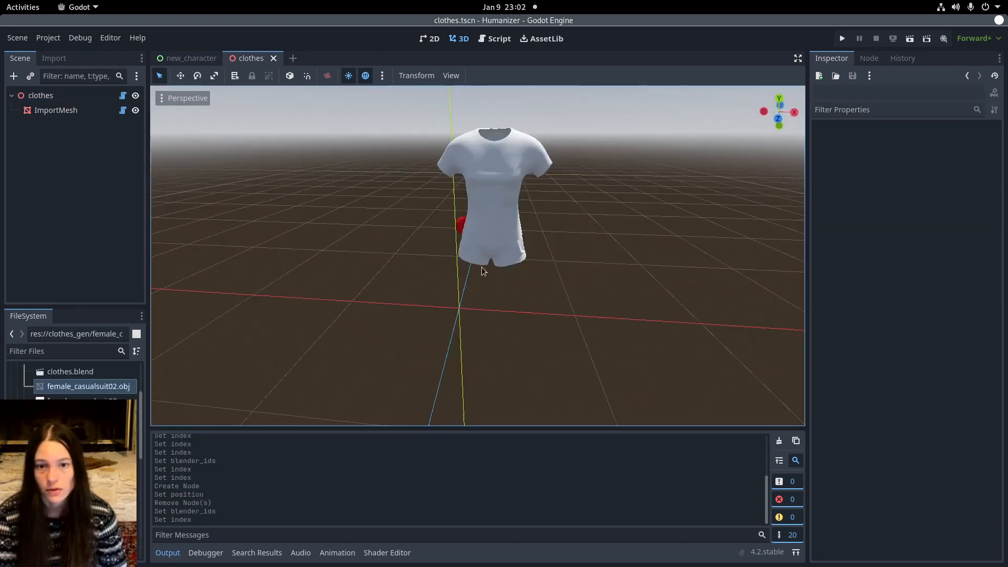
Review the ImportMesh node's Vertex_Finder_MeshInstance3D script and the create_unique_index function in Utils.gd, and return to the 3D view
{"action": "left_click", "coordinate": [123, 110]}
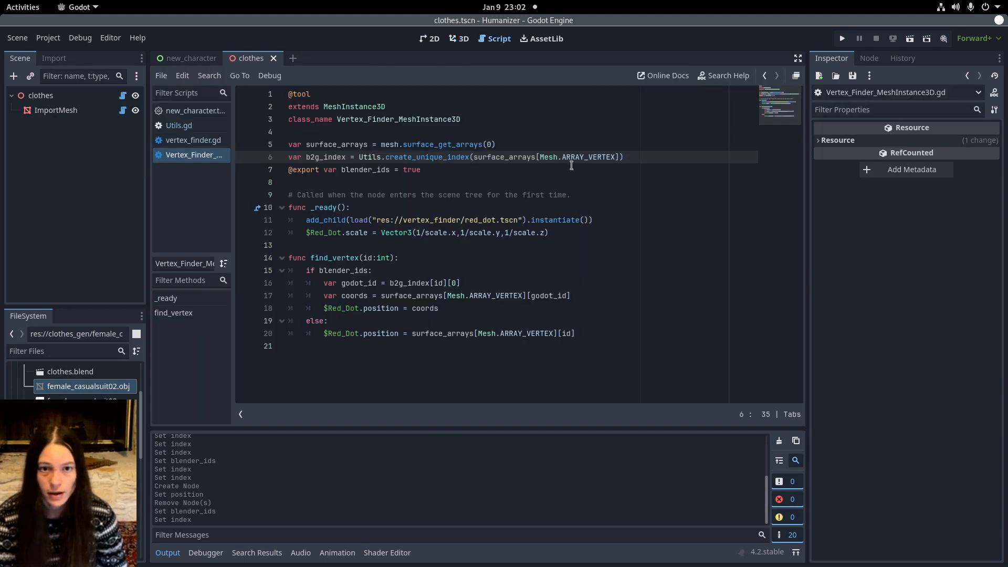
{"action": "left_click", "coordinate": [417, 159], "text": "ctrl"}
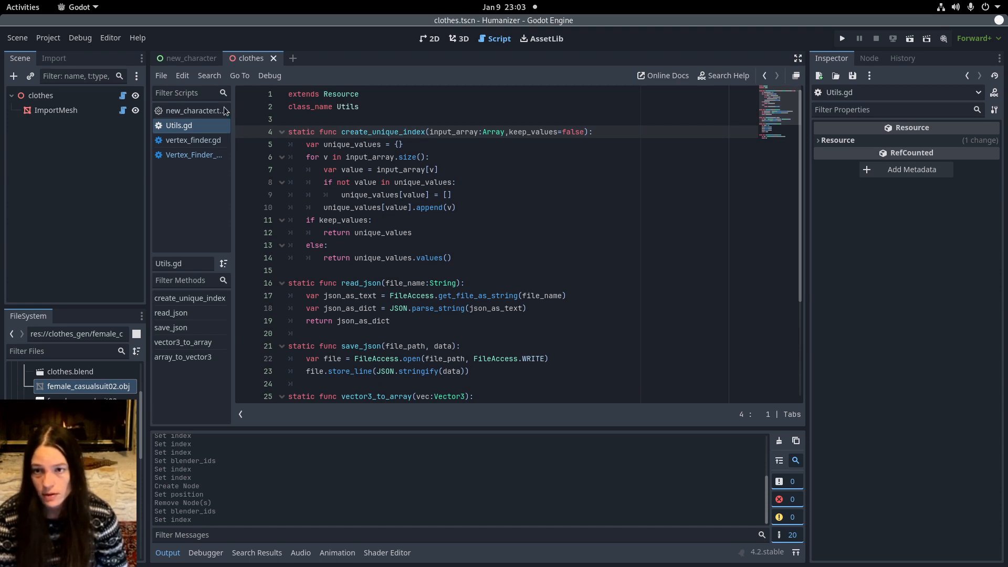
{"action": "left_click", "coordinate": [194, 156]}
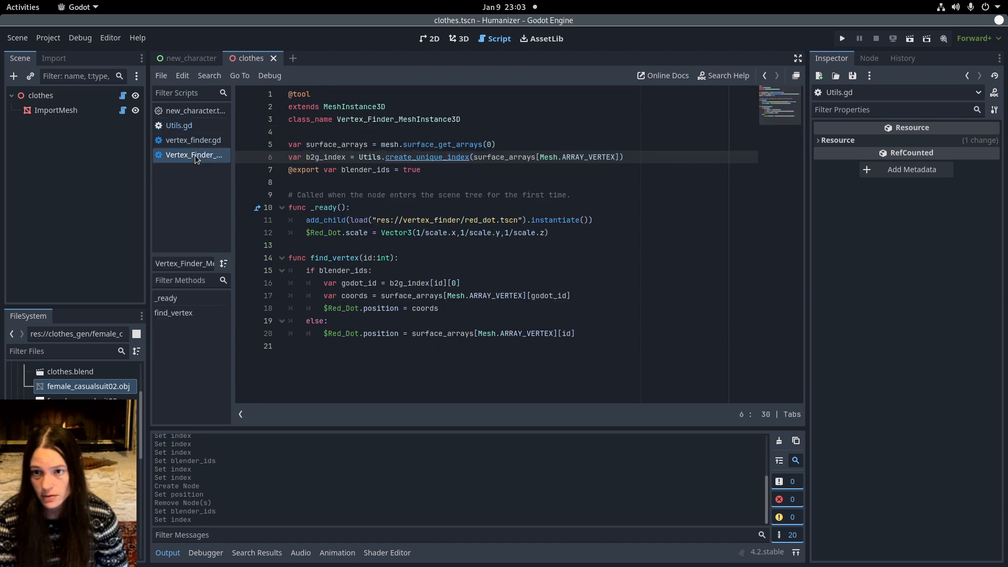
{"action": "left_click", "coordinate": [193, 141]}
{"action": "left_click", "coordinate": [459, 38]}
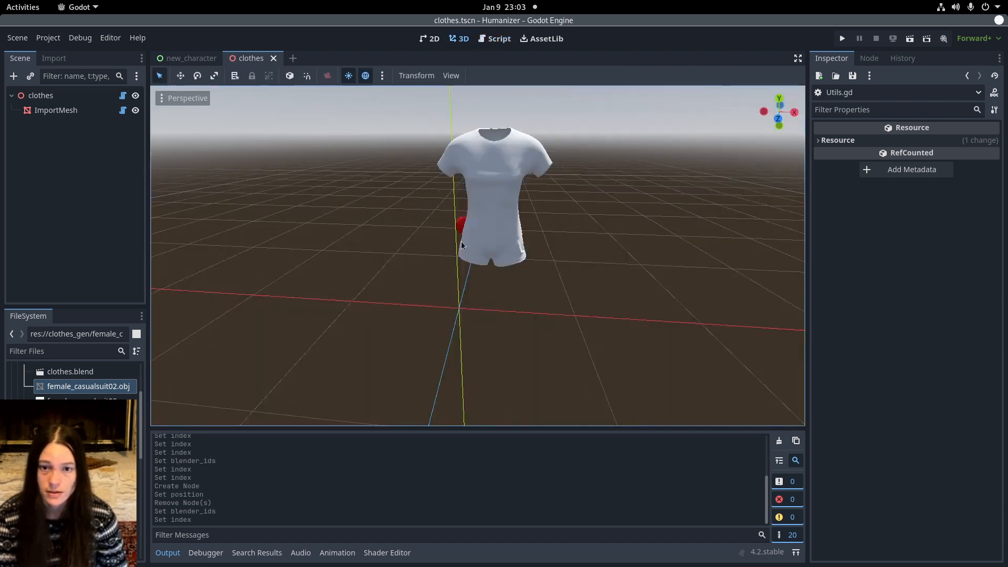
Turn on Blender IDs for the ImportMesh node and refresh the clothes node's Index by stepping it away from and back to 2251
{"action": "left_click", "coordinate": [73, 112]}
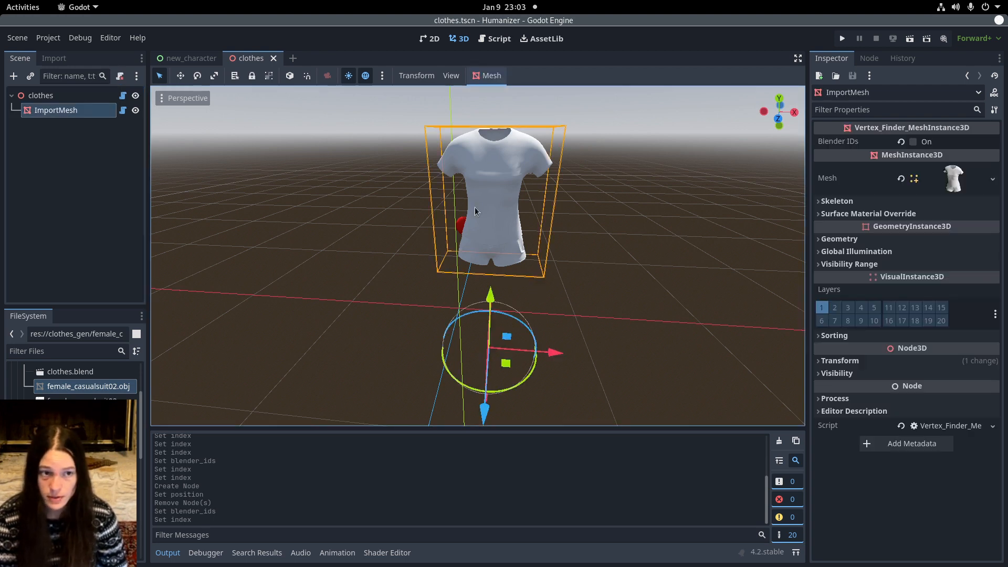
{"action": "left_click", "coordinate": [928, 142]}
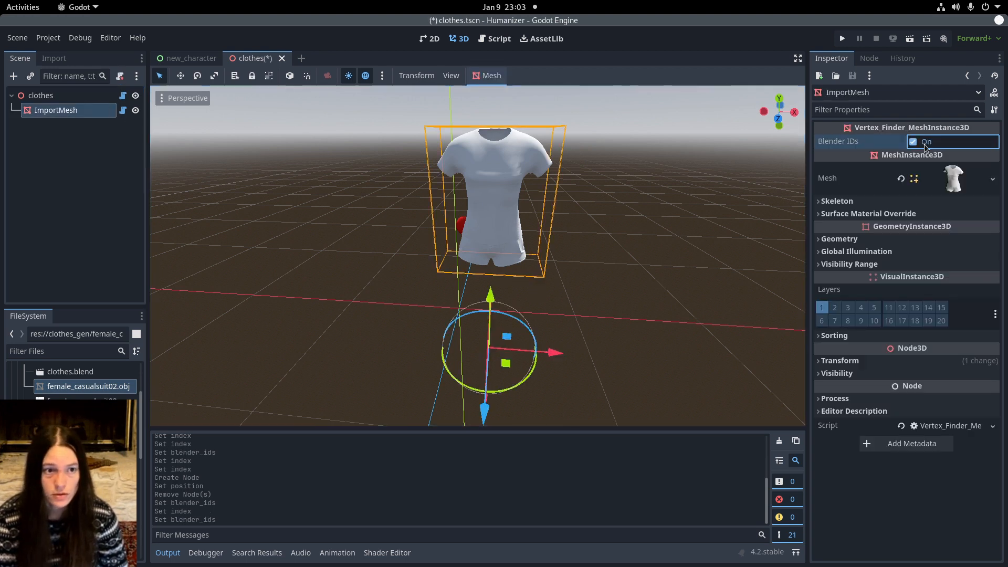
{"action": "left_click", "coordinate": [41, 96]}
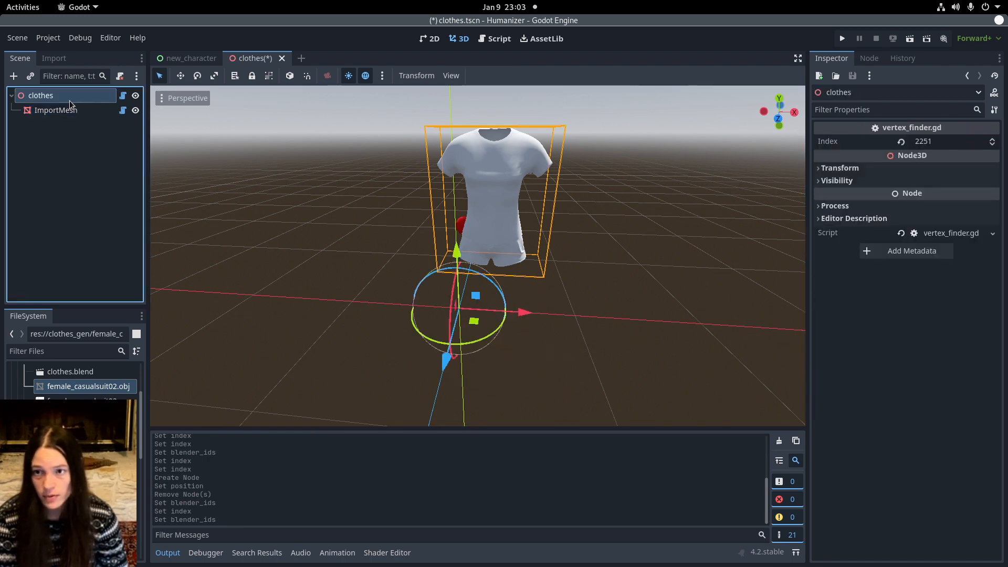
{"action": "left_click", "coordinate": [922, 141]}
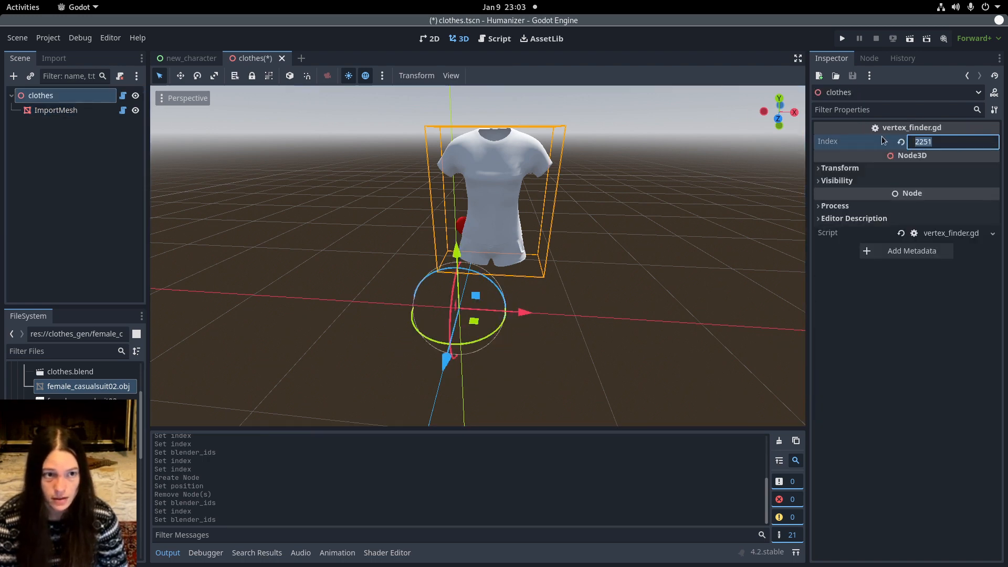
{"action": "left_click", "coordinate": [992, 144]}
{"action": "left_click", "coordinate": [993, 141]}
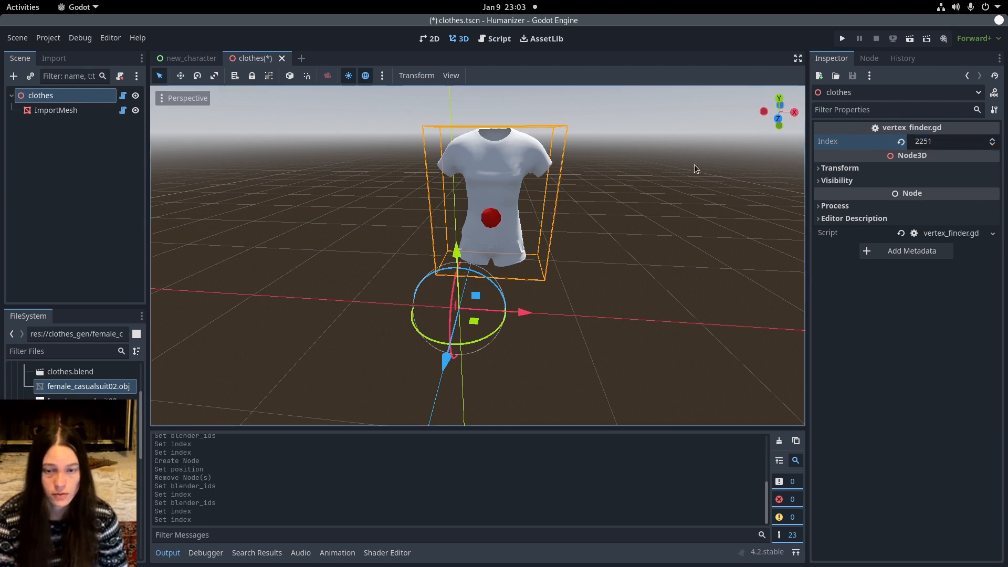
{"action": "scroll", "coordinate": [464, 187], "scroll_direction": "up", "scroll_amount": 3}
{"action": "scroll", "coordinate": [505, 226], "scroll_direction": "down", "scroll_amount": 3}
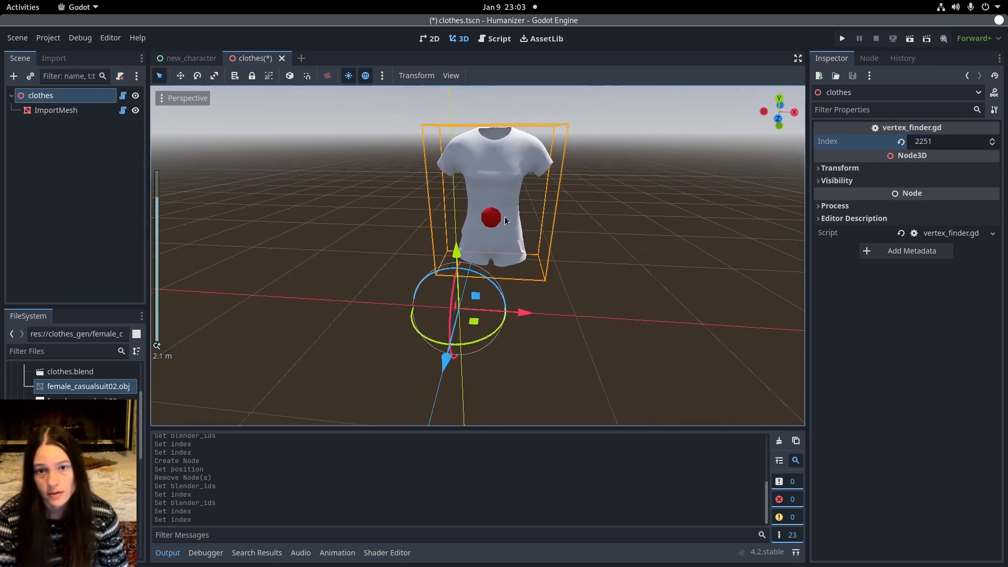
{"action": "scroll", "coordinate": [501, 220], "scroll_direction": "up", "scroll_amount": 3}
{"action": "middle_click_drag", "start_coordinate": [606, 272], "coordinate": [643, 253]}
{"action": "scroll", "coordinate": [563, 188], "scroll_direction": "down", "scroll_amount": 4}
{"action": "middle_click_drag", "start_coordinate": [581, 190], "coordinate": [554, 190]}
Switch to Blender and select a vertex on top of the shirt's shoulder to show its index
{"action": "mouse_move", "coordinate": [0, 0]}
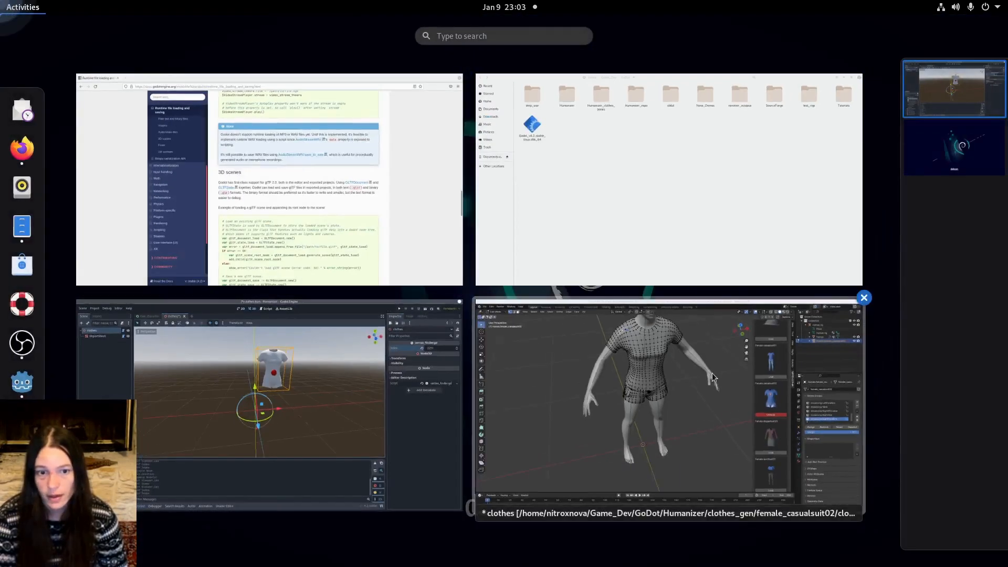
{"action": "left_click", "coordinate": [603, 341]}
{"action": "middle_click_drag", "start_coordinate": [508, 74], "coordinate": [489, 117]}
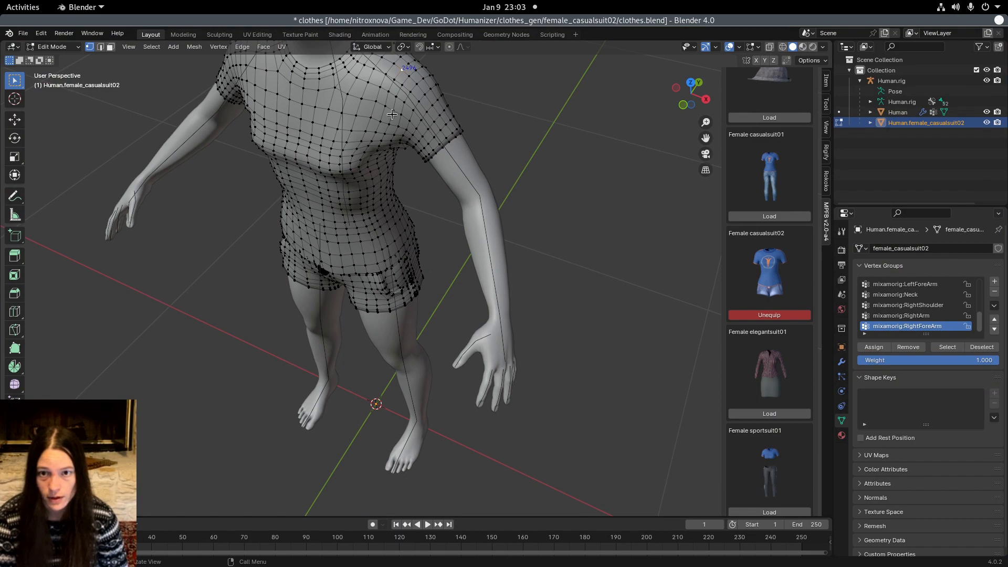
Switch to Godot and set the clothes node's Index to 2496
{"action": "key", "text": "super"}
{"action": "left_click", "coordinate": [268, 417]}
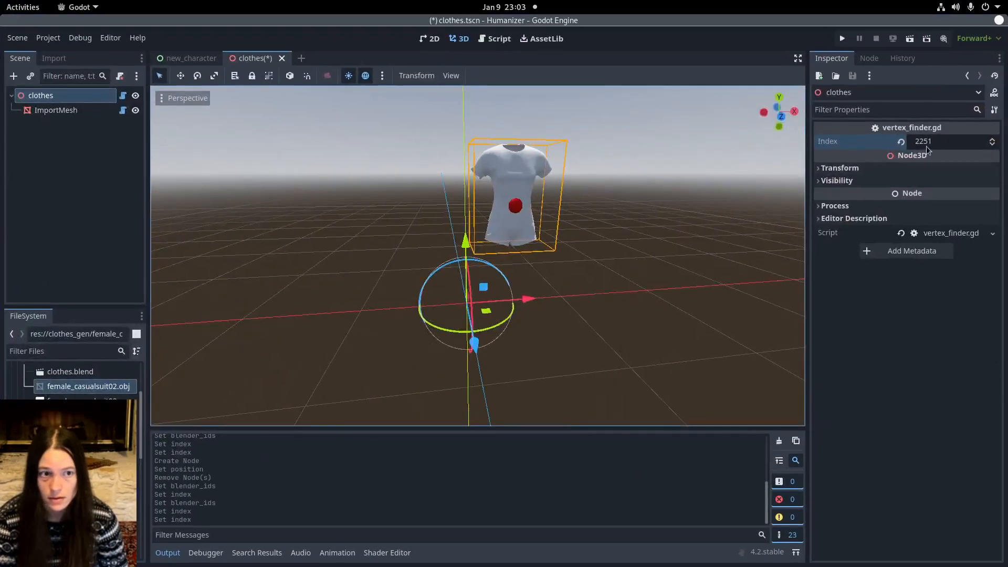
{"action": "left_click", "coordinate": [941, 142]}
{"action": "type", "text": "2496"}
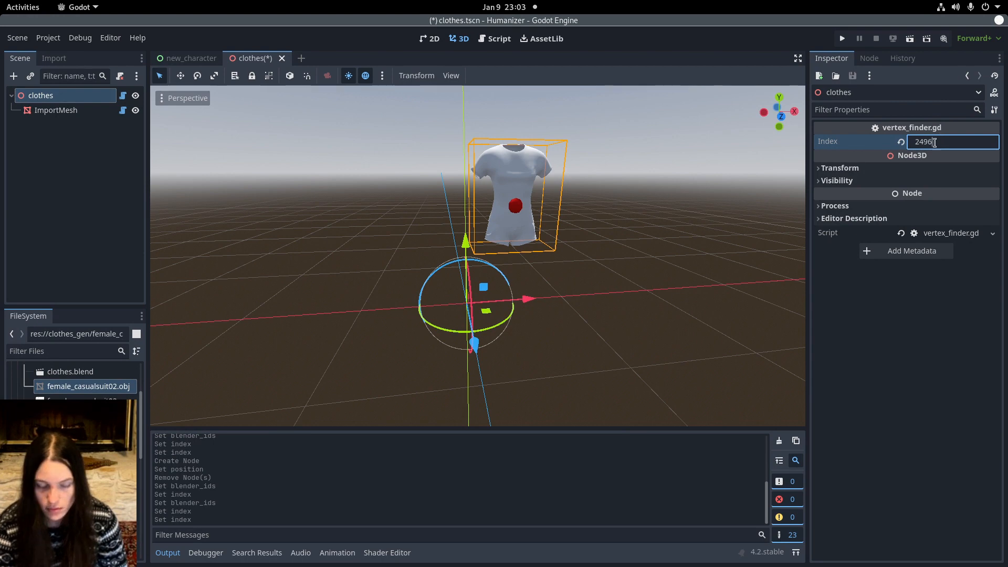
{"action": "key", "text": "Return"}
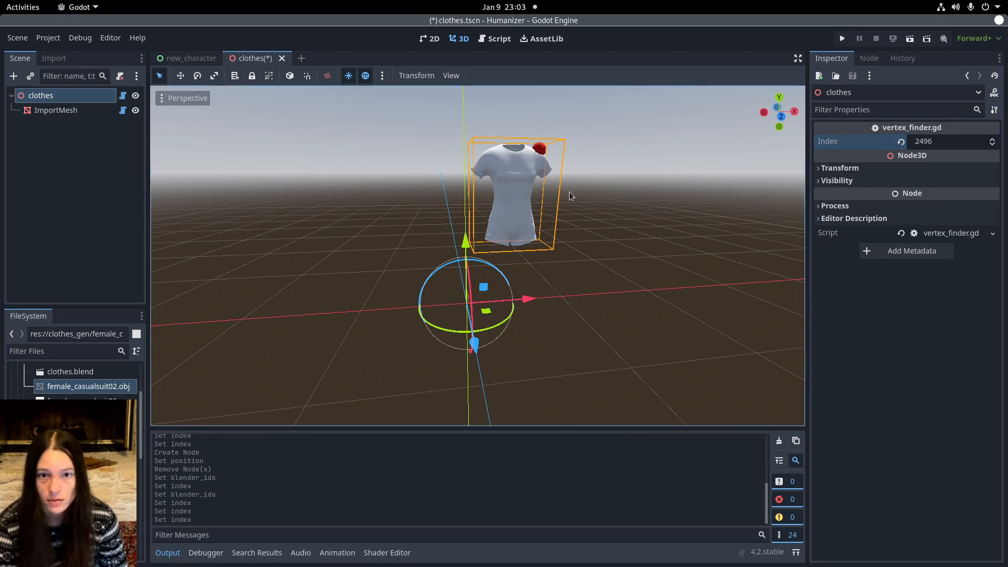
Examine the vertex marker on the shirt's shoulder from different angles in the 3D view
{"action": "mouse_move", "coordinate": [619, 213]}
{"action": "middle_mouse_down"}
{"action": "mouse_move", "coordinate": [641, 216]}
{"action": "mouse_move", "coordinate": [531, 184]}
{"action": "middle_mouse_up"}
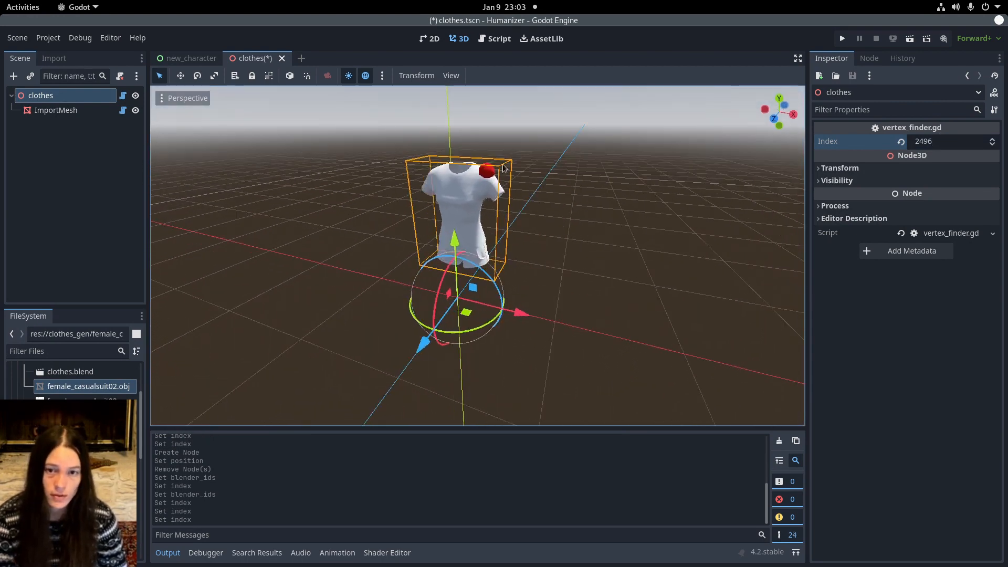
{"action": "middle_click_drag", "start_coordinate": [590, 304], "coordinate": [504, 210]}
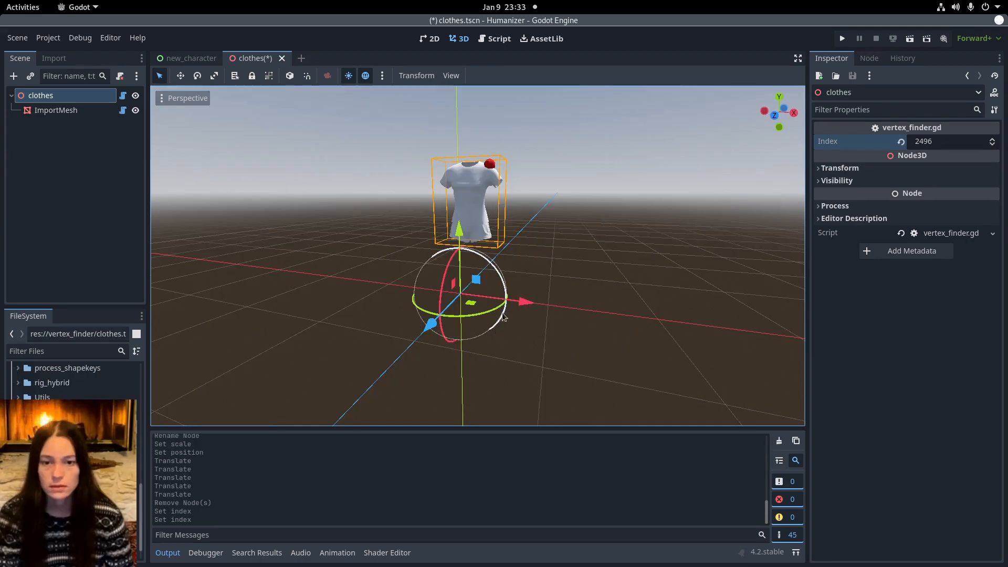
Switch to Files and find female_casualsuit02.obj in the female_casualsuit02 clothes folder of the MakeHuman CC0 assets
{"action": "mouse_move", "coordinate": [0, 0]}
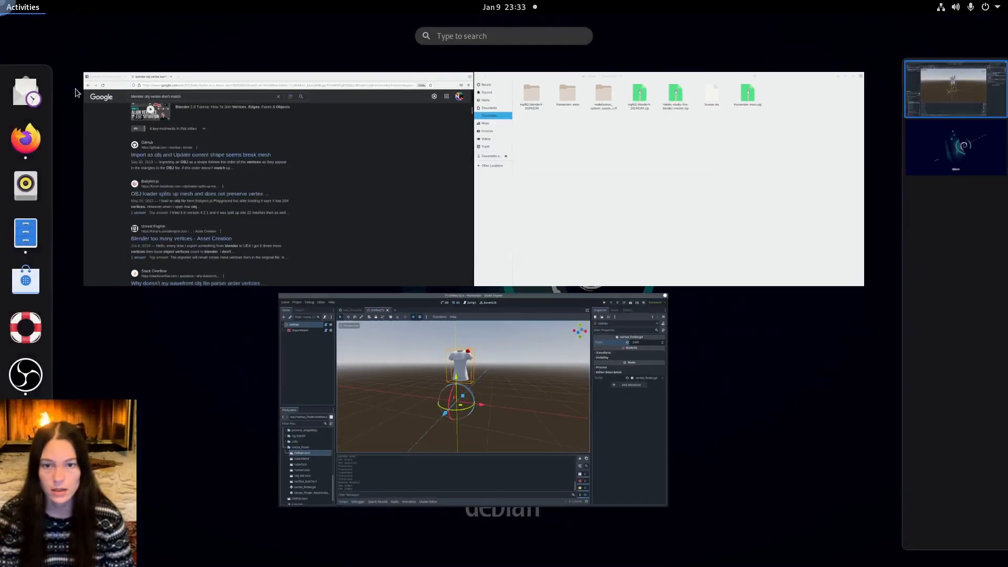
{"action": "left_click", "coordinate": [538, 166]}
{"action": "double_click", "coordinate": [335, 81]}
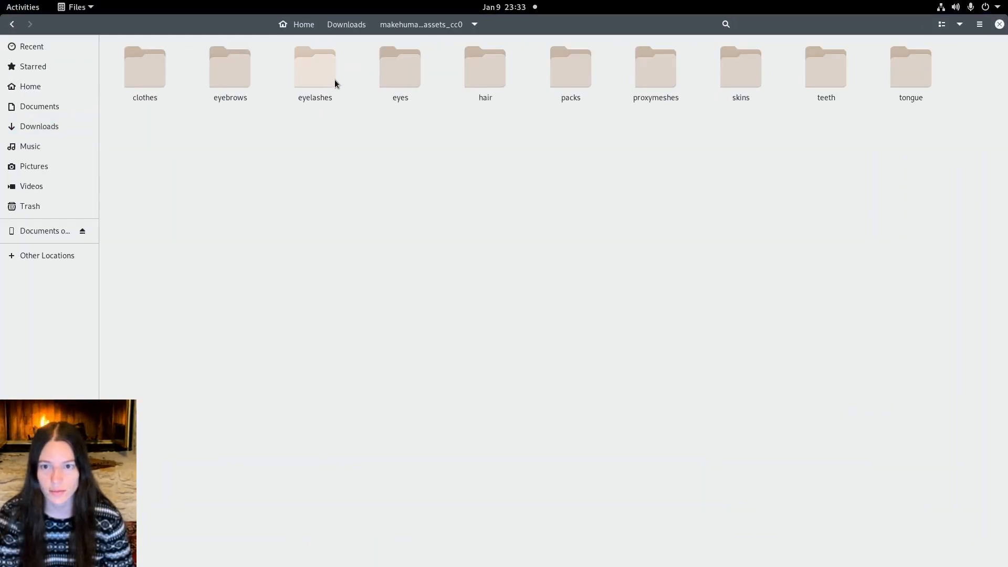
{"action": "double_click", "coordinate": [144, 61]}
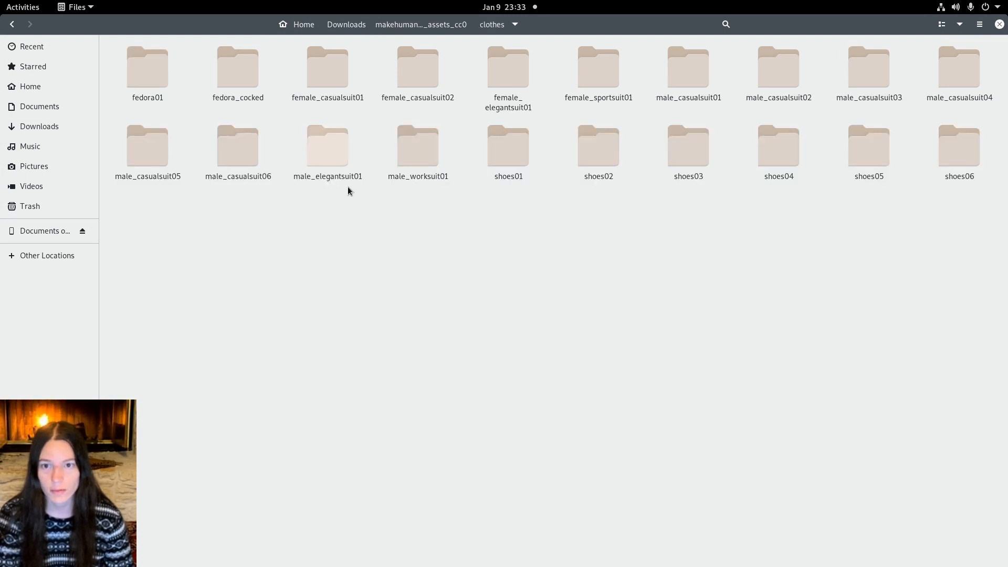
{"action": "double_click", "coordinate": [430, 78]}
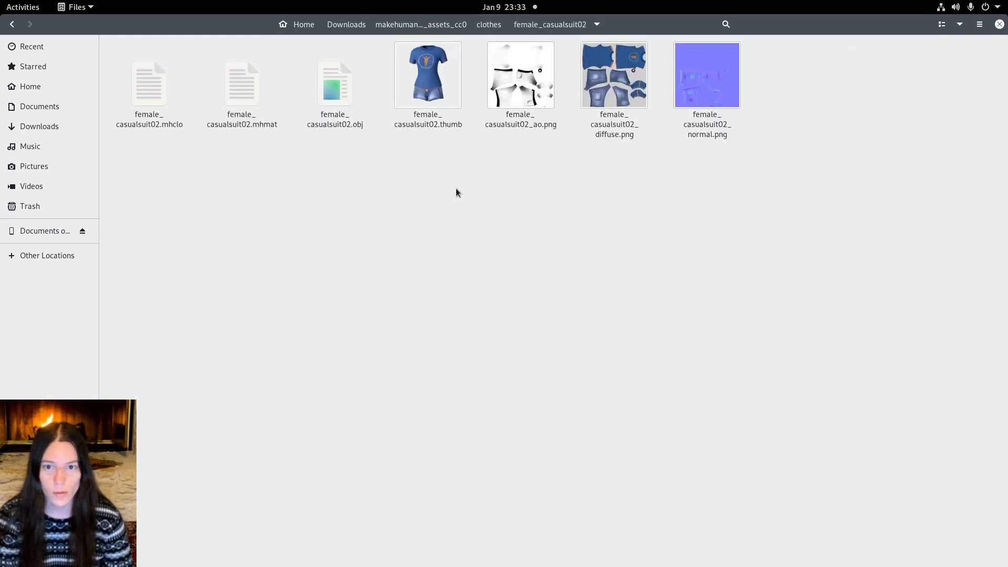
{"action": "left_click", "coordinate": [331, 129]}
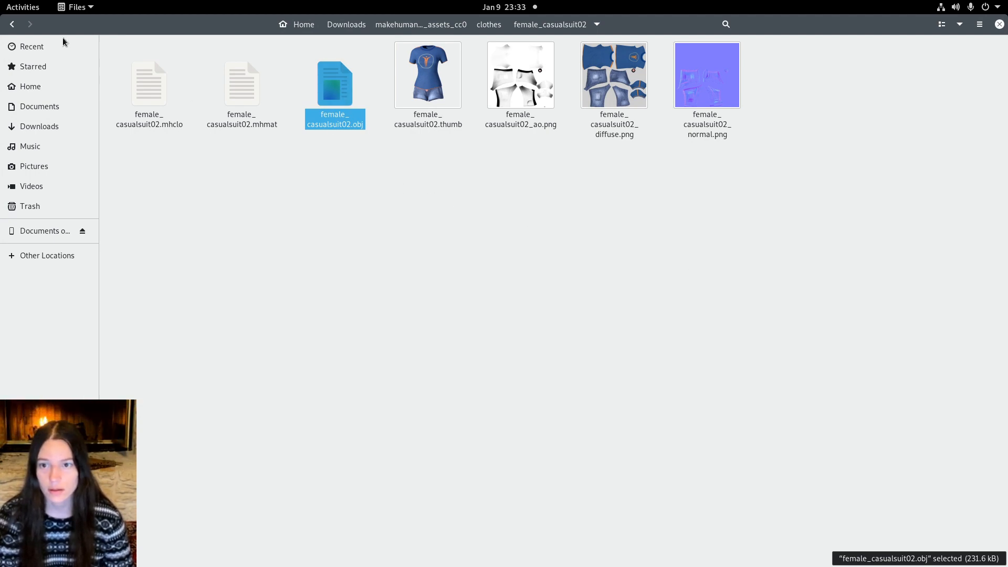
Switch to Godot, add the female_casualsuit02 OBJ mesh to the clothes scene and rename its node as obj
{"action": "mouse_move", "coordinate": [1, 1]}
{"action": "left_click", "coordinate": [548, 363]}
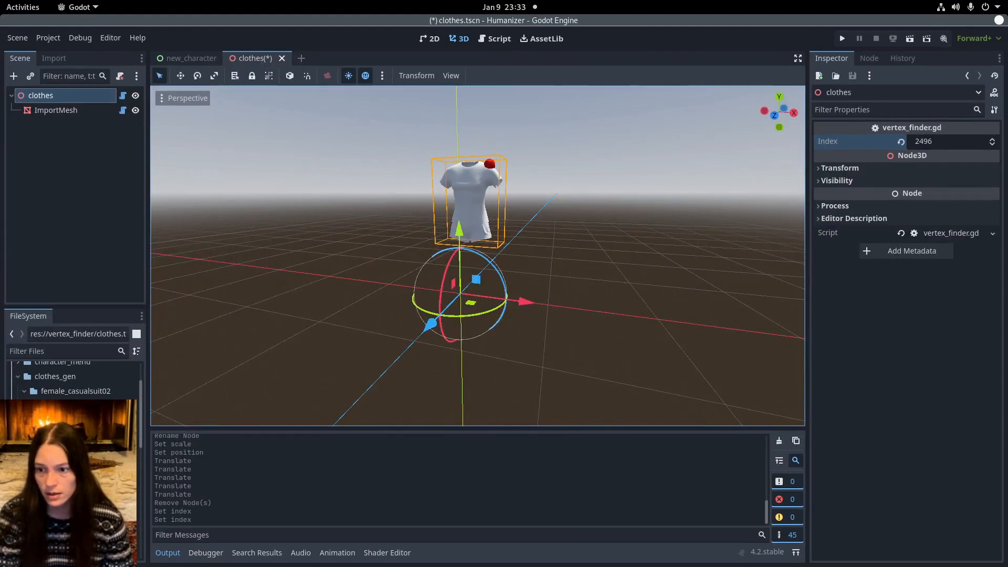
{"action": "left_click_drag", "start_coordinate": [79, 405], "coordinate": [656, 266]}
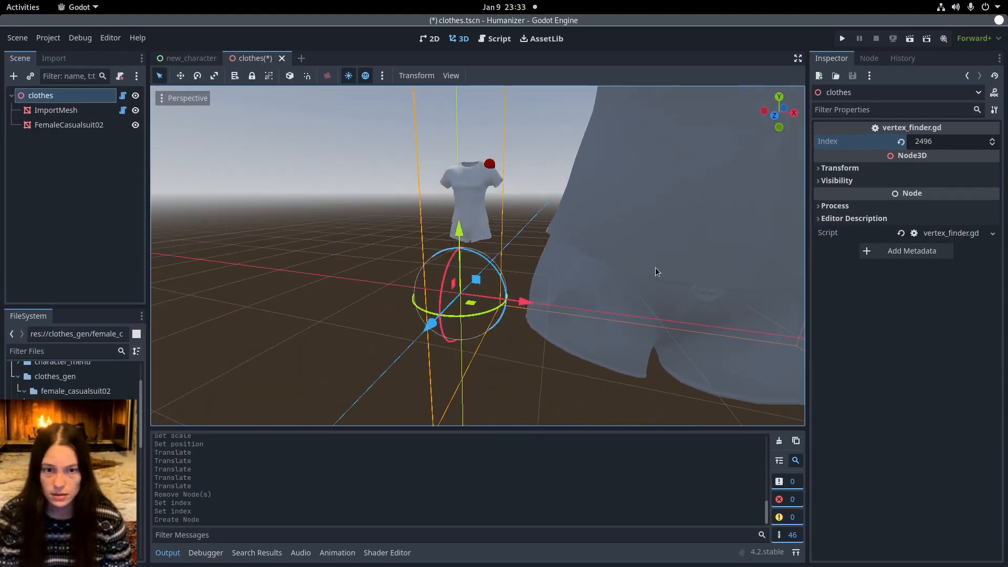
{"action": "scroll", "coordinate": [586, 282], "scroll_direction": "down", "scroll_amount": 6}
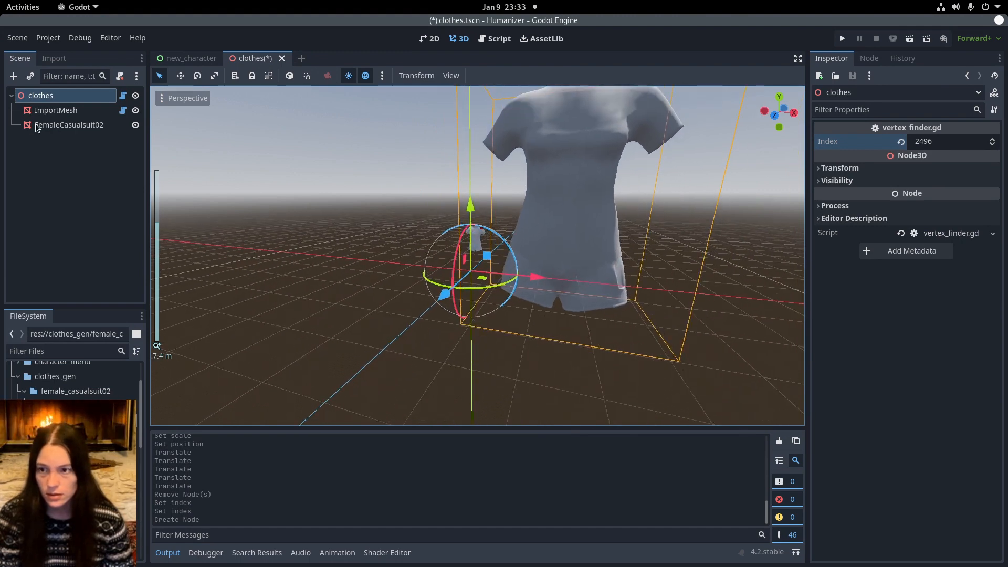
{"action": "left_click", "coordinate": [52, 125]}
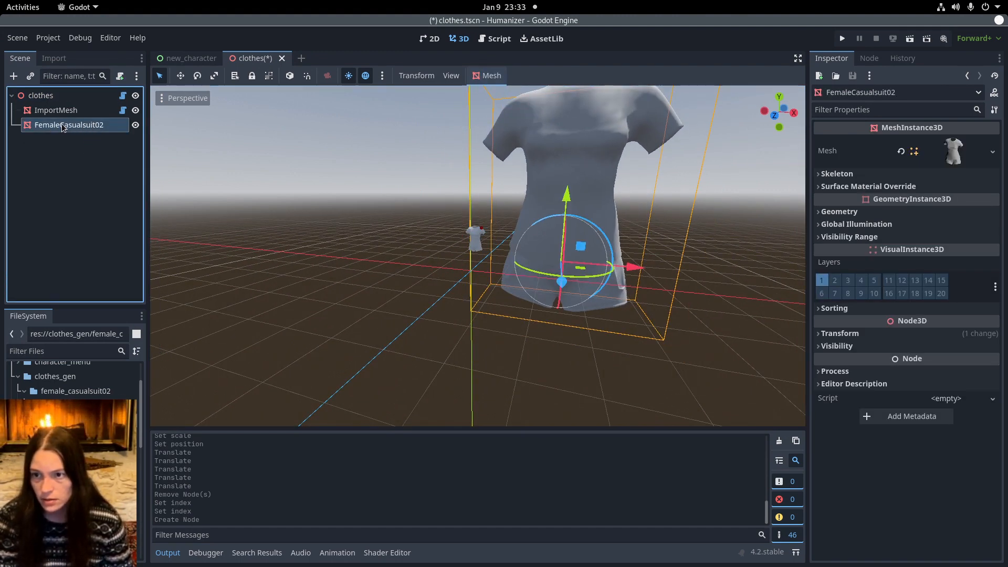
{"action": "double_click", "coordinate": [88, 129]}
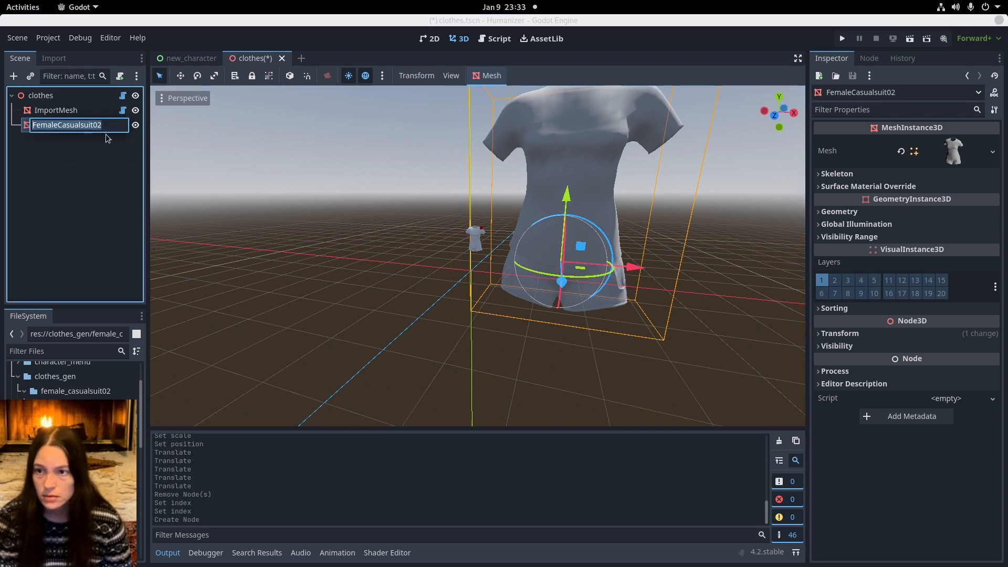
{"action": "type", "text": "obj"}
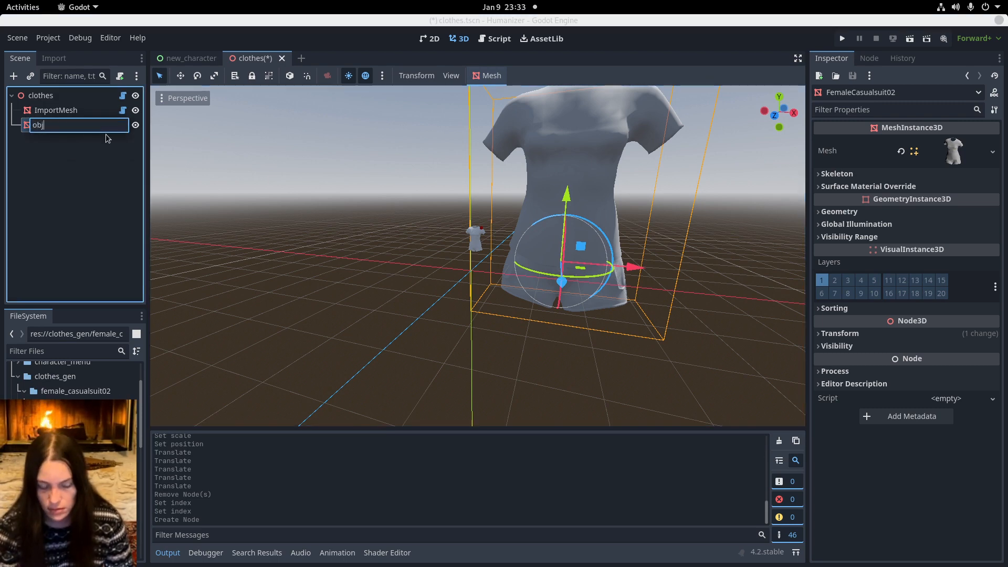
{"action": "key", "text": "Return"}
Set the obj node's scale to 0.1 on all axes and reset its position to the origin
{"action": "left_click", "coordinate": [869, 334]}
{"action": "left_click", "coordinate": [846, 435]}
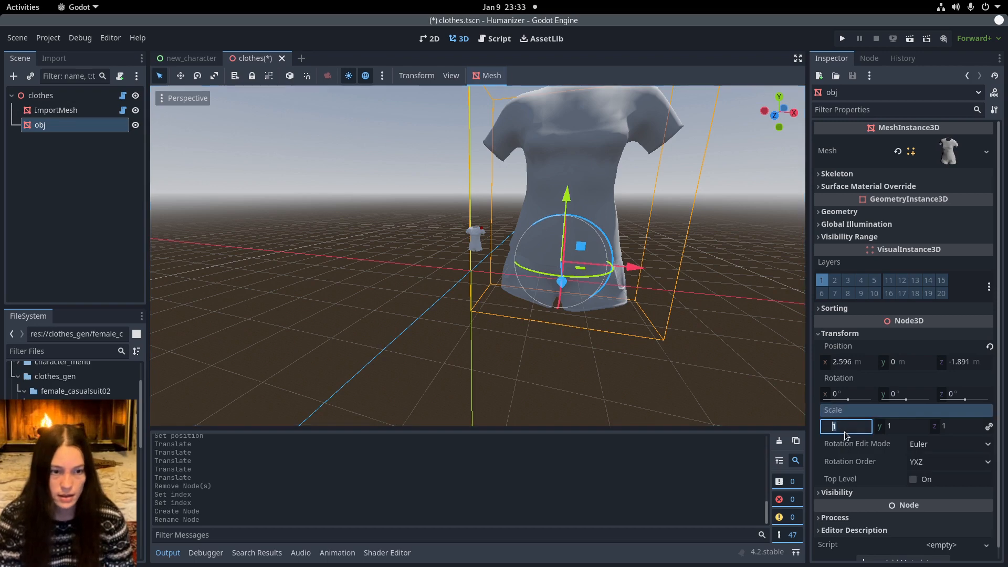
{"action": "type", "text": ".1"}
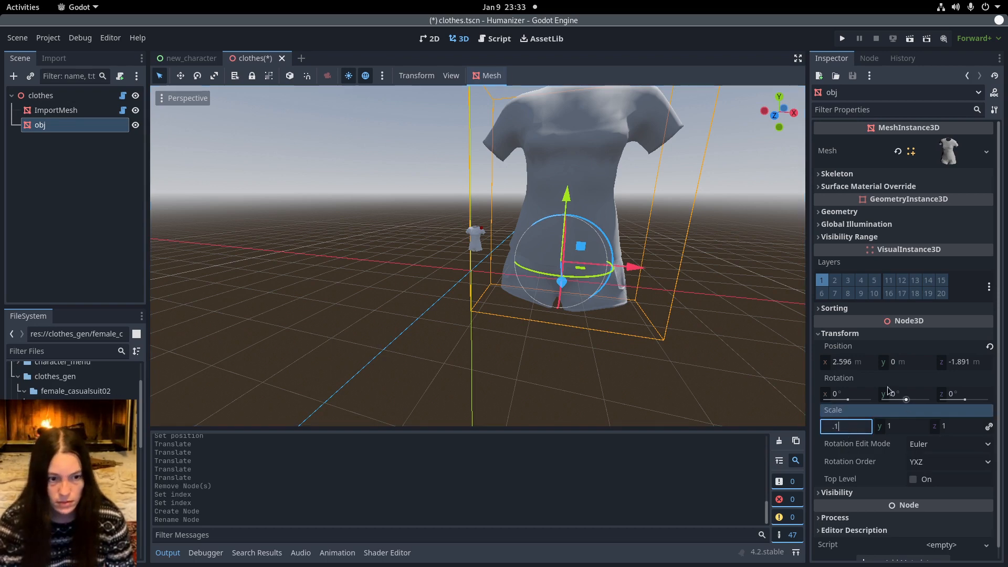
{"action": "left_click", "coordinate": [990, 347]}
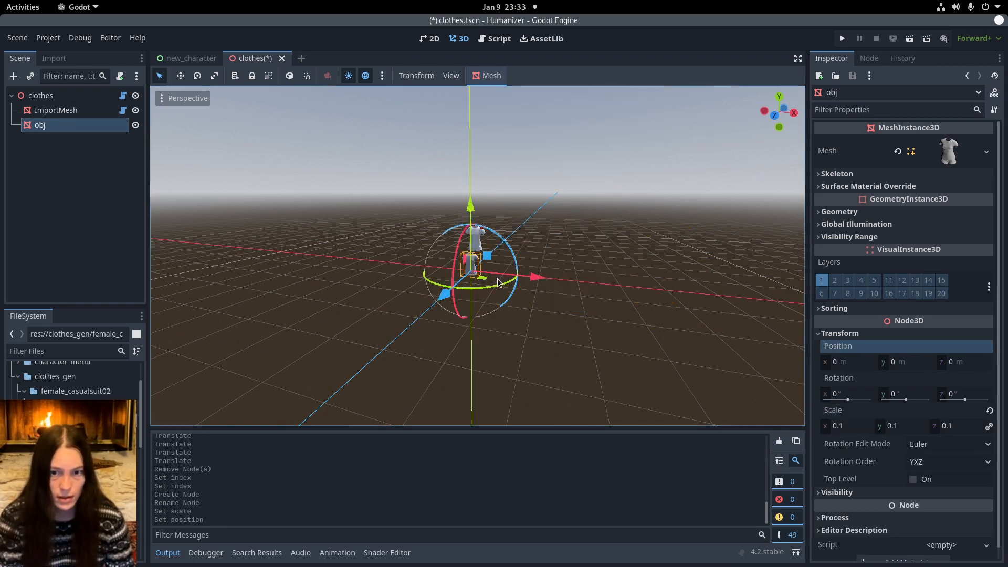
Move the obj shirt beside the ImportMesh shirt, to a position of about 1.085, 0.887, 0.361 m
{"action": "scroll", "coordinate": [520, 299], "scroll_direction": "up", "scroll_amount": 5}
{"action": "left_click_drag", "start_coordinate": [520, 299], "coordinate": [595, 298]}
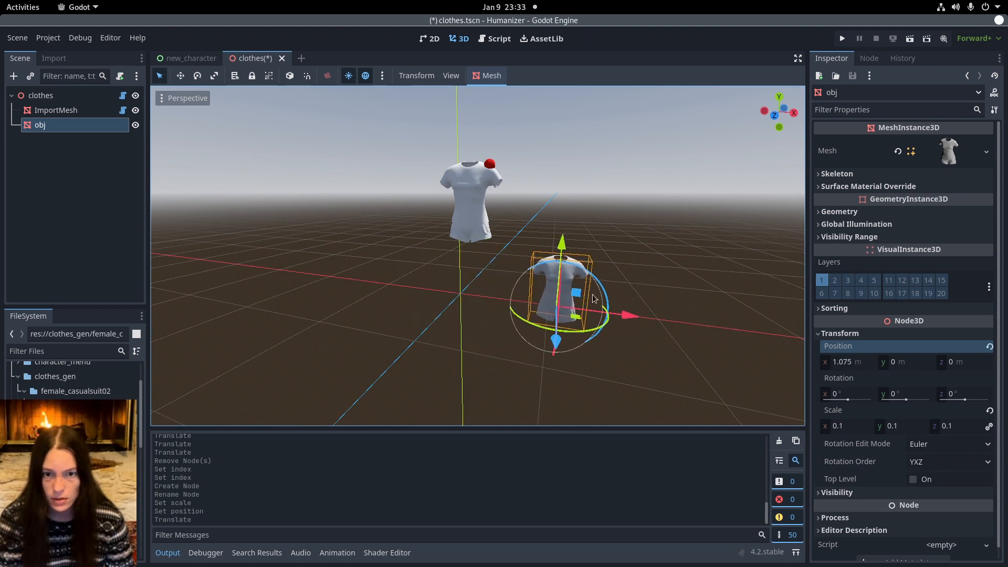
{"action": "left_click_drag", "start_coordinate": [575, 258], "coordinate": [576, 141]}
{"action": "mouse_move", "coordinate": [569, 226]}
{"action": "left_mouse_down"}
{"action": "mouse_move", "coordinate": [570, 251]}
{"action": "mouse_move", "coordinate": [566, 236]}
{"action": "left_mouse_up"}
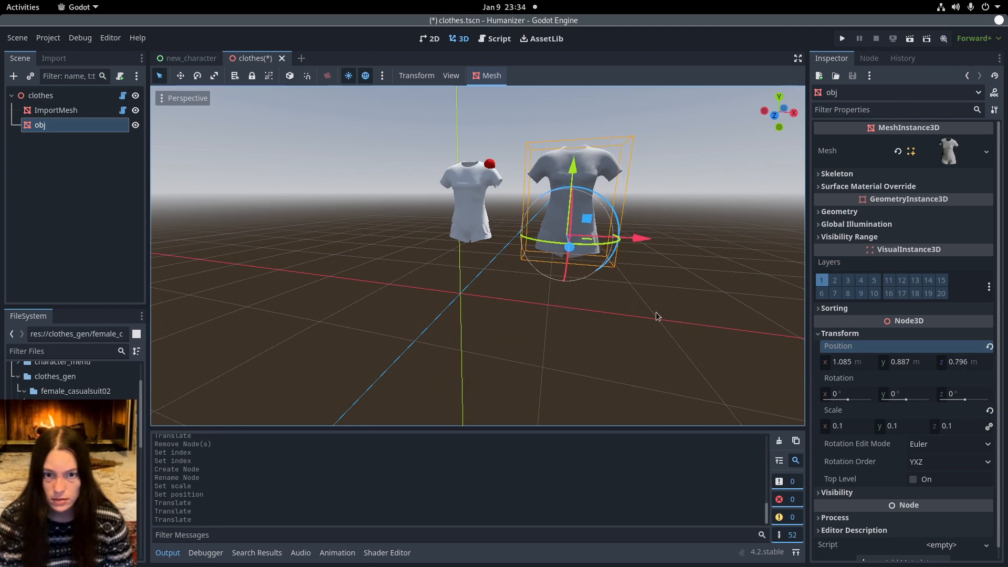
{"action": "middle_click_drag", "start_coordinate": [566, 236], "coordinate": [351, 235]}
{"action": "left_click_drag", "start_coordinate": [352, 235], "coordinate": [413, 235]}
Attach the Vertex_Finder_MeshInstance3D.gd script to the obj node and save the clothes scene
{"action": "scroll", "coordinate": [74, 379], "scroll_direction": "down", "scroll_amount": 5}
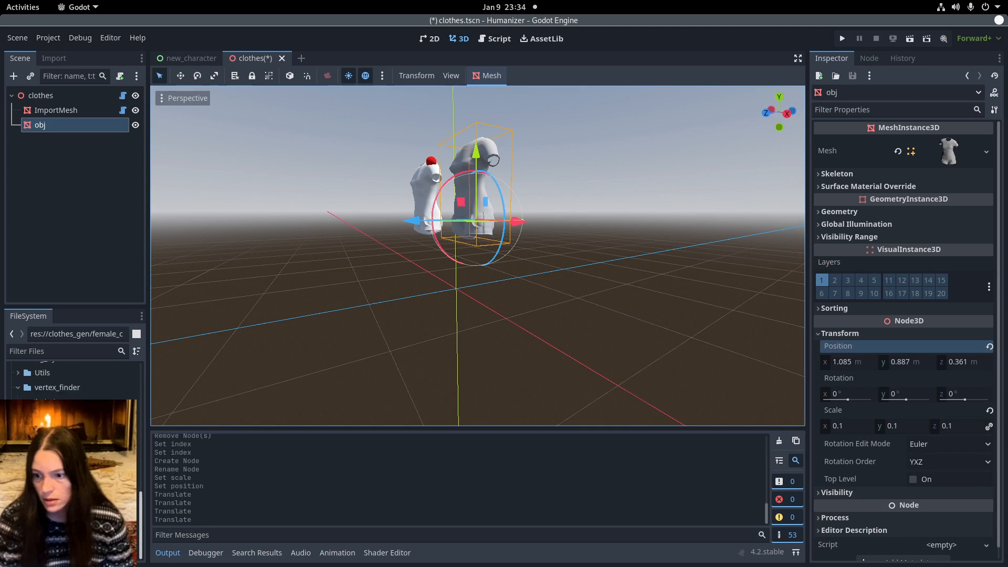
{"action": "left_click_drag", "start_coordinate": [68, 402], "coordinate": [98, 130]}
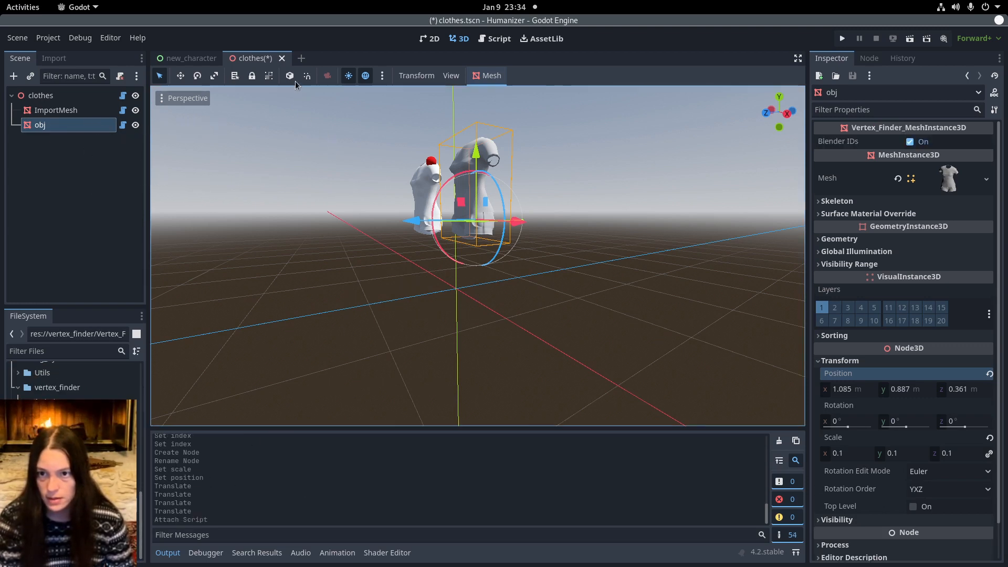
{"action": "key", "text": "ctrl+s"}
Close the clothes scene and reopen clothes.tscn to reload its vertex finder scripts
{"action": "left_click", "coordinate": [274, 58]}
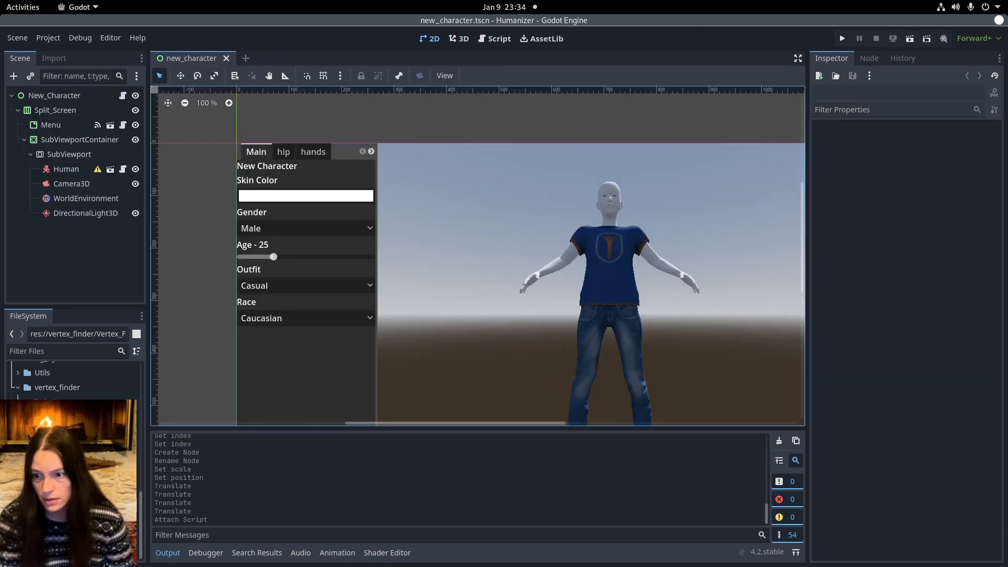
{"action": "double_click", "coordinate": [53, 402]}
{"action": "middle_click_drag", "start_coordinate": [476, 289], "coordinate": [541, 288]}
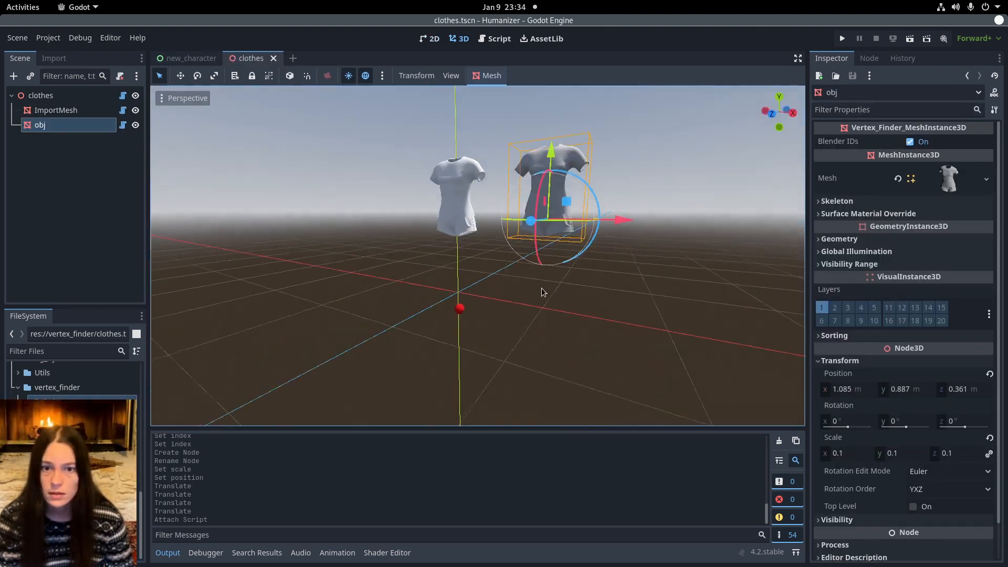
Scrub the clothes node's Index to 2776 to compare the vertex markers on both shirts
{"action": "left_click", "coordinate": [59, 95]}
{"action": "left_click", "coordinate": [72, 126]}
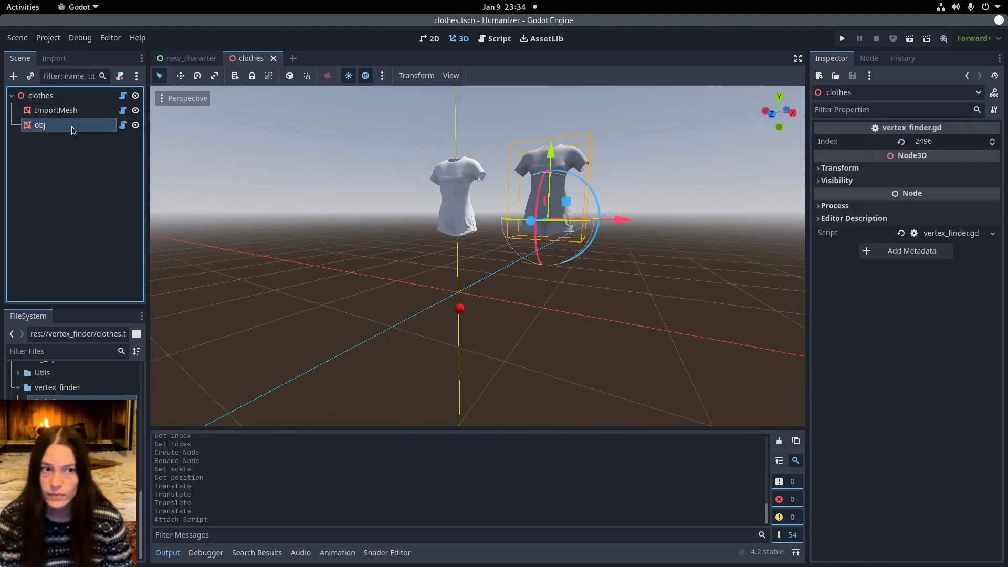
{"action": "left_click", "coordinate": [68, 95]}
{"action": "middle_click_drag", "start_coordinate": [387, 243], "coordinate": [609, 286]}
{"action": "mouse_move", "coordinate": [930, 146]}
{"action": "left_mouse_down"}
{"action": "mouse_move", "coordinate": [1003, 143]}
{"action": "mouse_move", "coordinate": [927, 143]}
{"action": "left_mouse_up"}
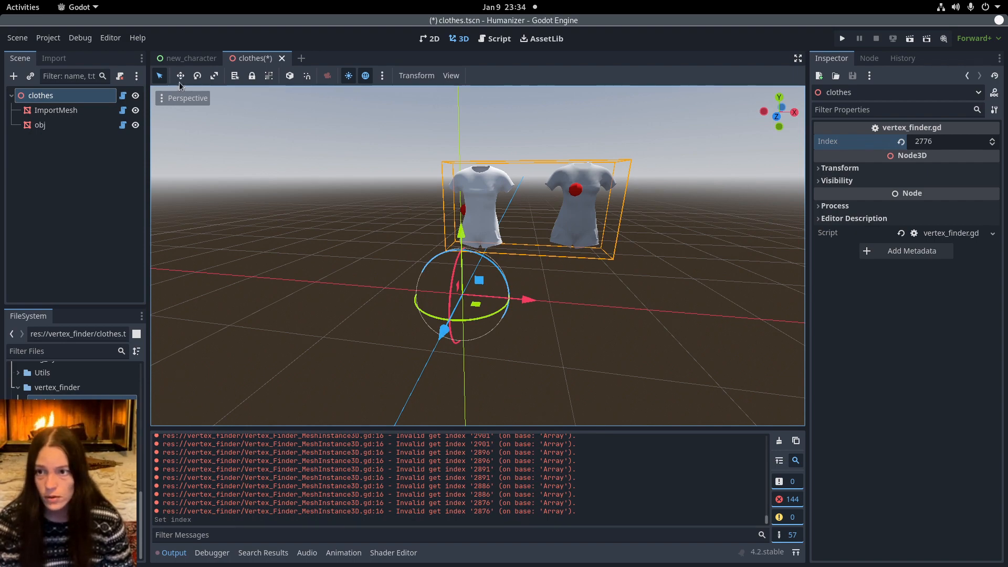
Switch to Firefox and look through the search results for "blender obj vertex don't match" for OBJ vertex order issues
{"action": "mouse_move", "coordinate": [1, 1]}
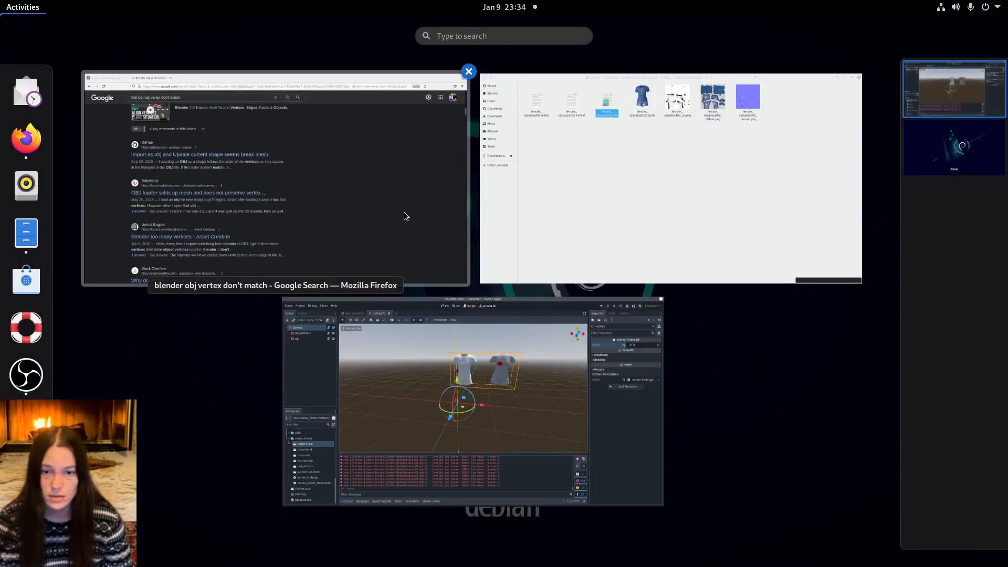
{"action": "left_click", "coordinate": [404, 212]}
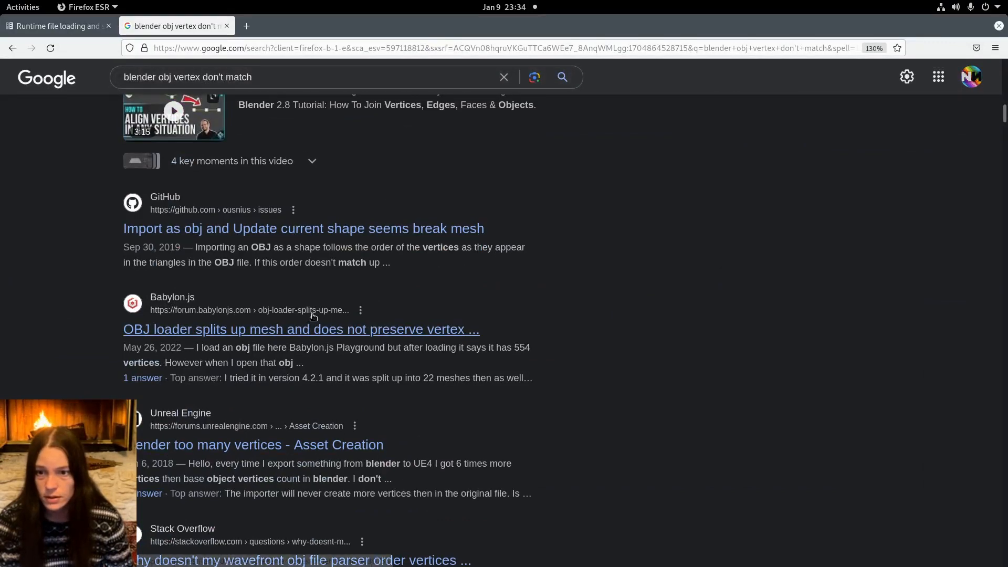
{"action": "scroll", "coordinate": [313, 317], "scroll_direction": "down", "scroll_amount": 10}
{"action": "scroll", "coordinate": [313, 316], "scroll_direction": "up", "scroll_amount": 3}
{"action": "scroll", "coordinate": [313, 317], "scroll_direction": "down", "scroll_amount": 3}
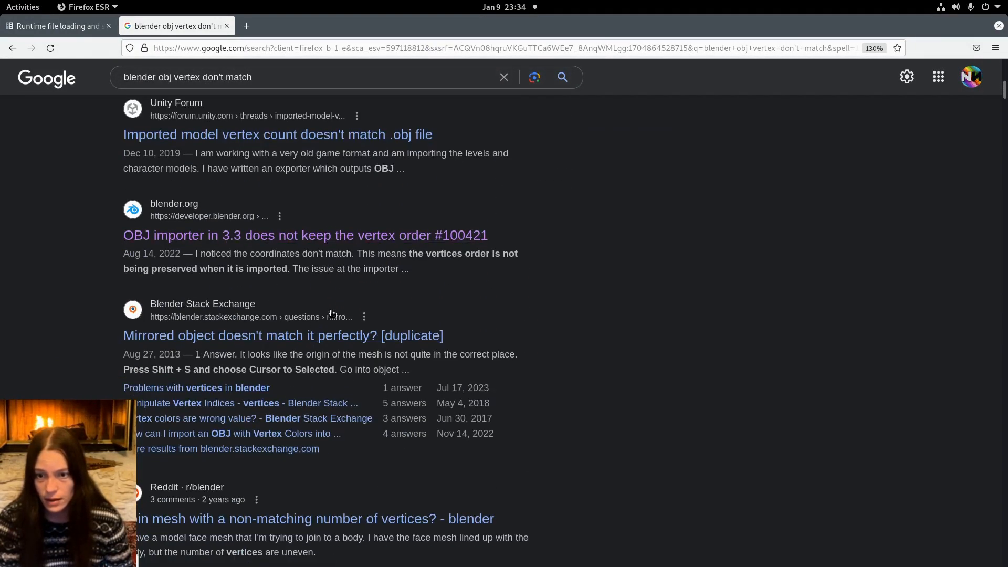
{"action": "scroll", "coordinate": [332, 314], "scroll_direction": "down", "scroll_amount": 12}
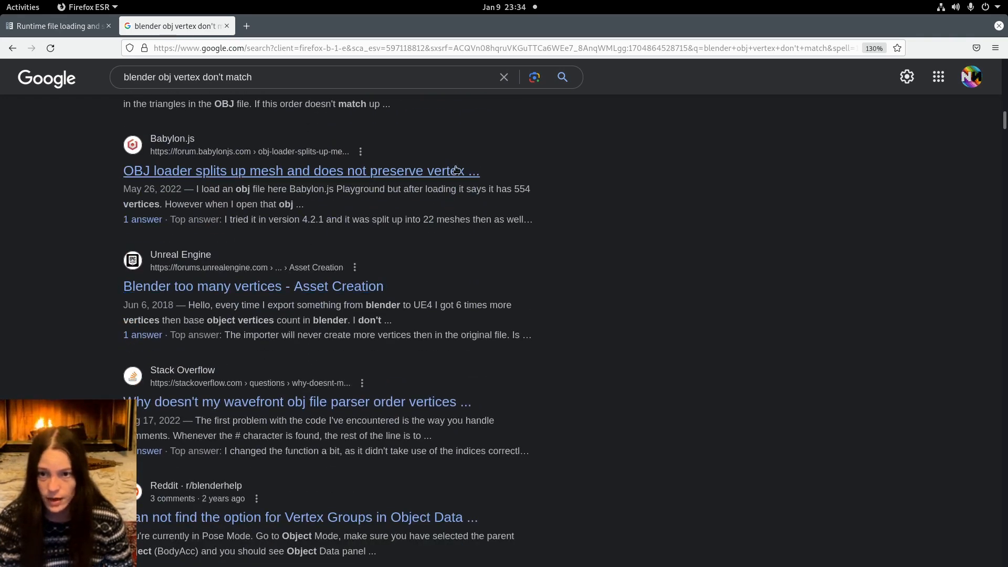
{"action": "scroll", "coordinate": [380, 295], "scroll_direction": "up", "scroll_amount": 3}
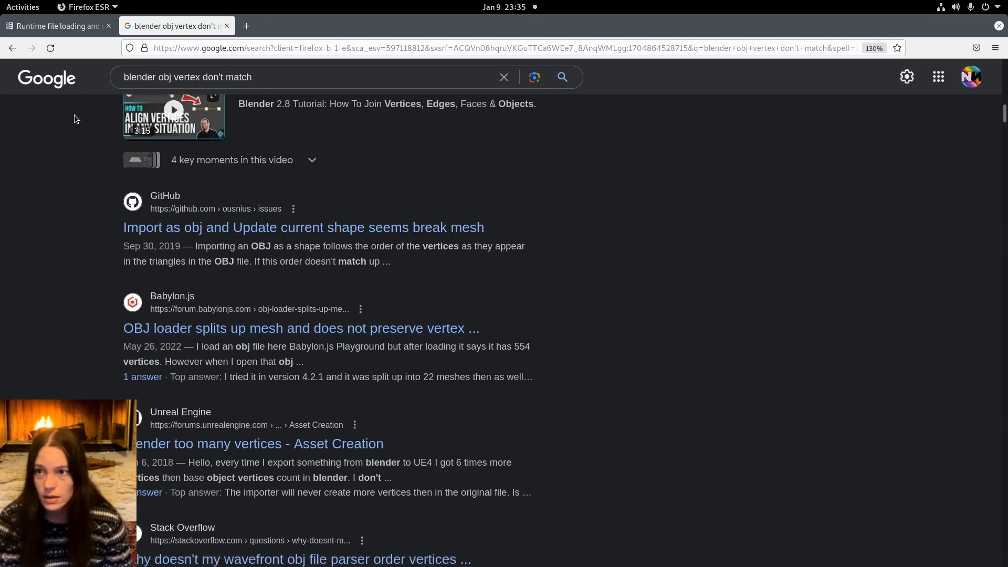
Switch to Godot and add the clothes.blend scene to the clothes scene, placing it beside the two shirts
{"action": "mouse_move", "coordinate": [2, 4]}
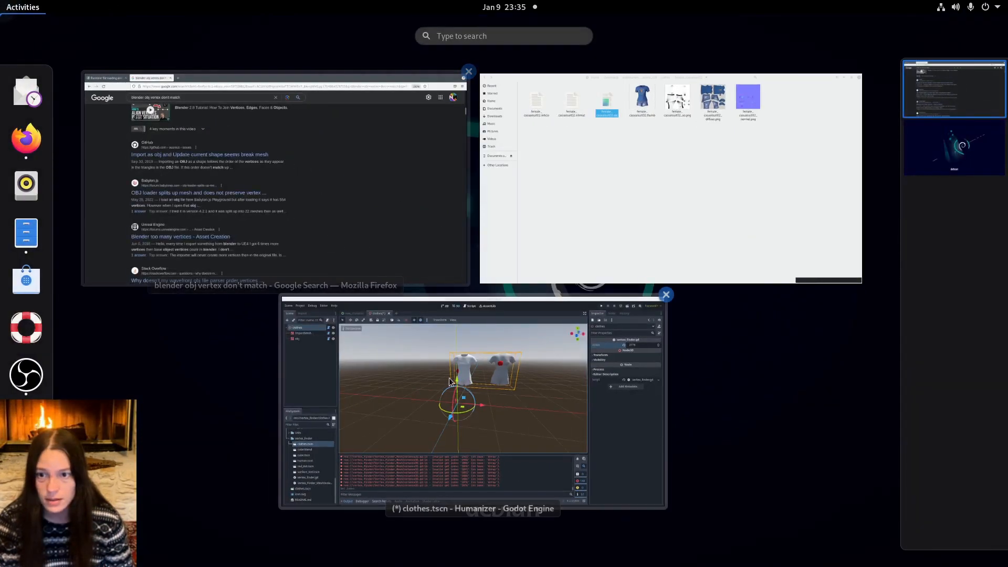
{"action": "left_click", "coordinate": [551, 340]}
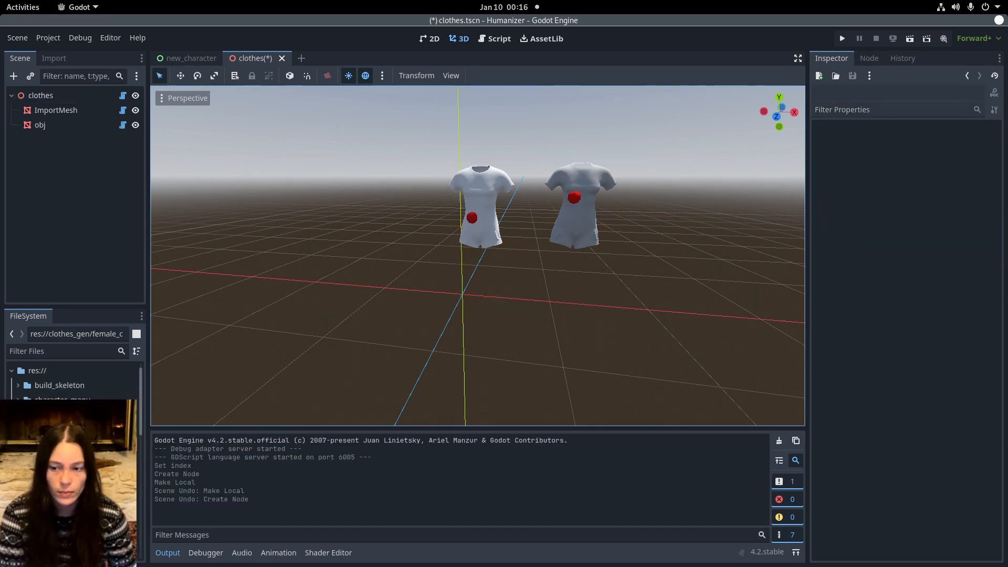
{"action": "left_click", "coordinate": [69, 462]}
{"action": "left_click_drag", "start_coordinate": [68, 462], "coordinate": [374, 287]}
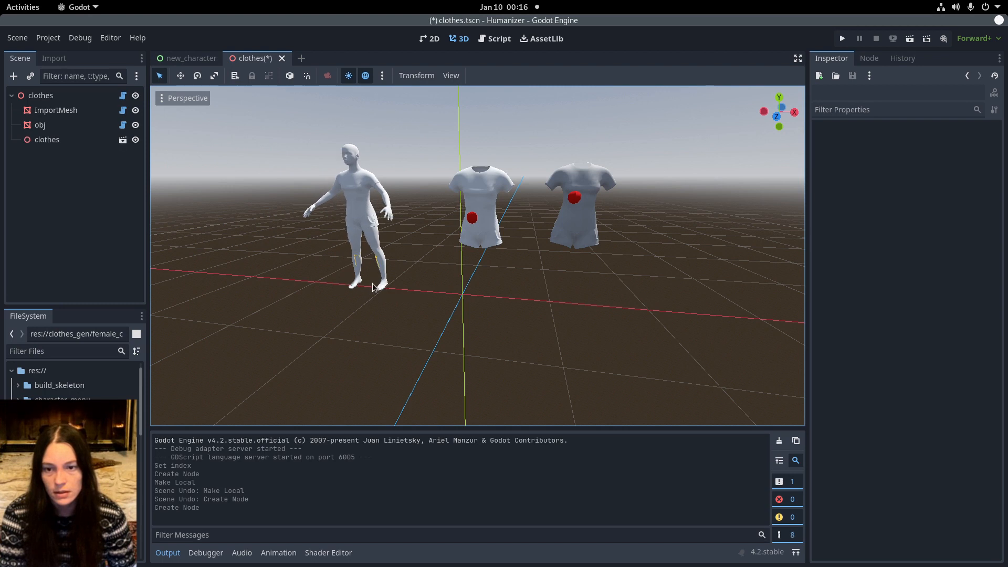
Make the instanced clothes.blend scene local and select its Human_female_casualsuit02 mesh
{"action": "right_click", "coordinate": [59, 140]}
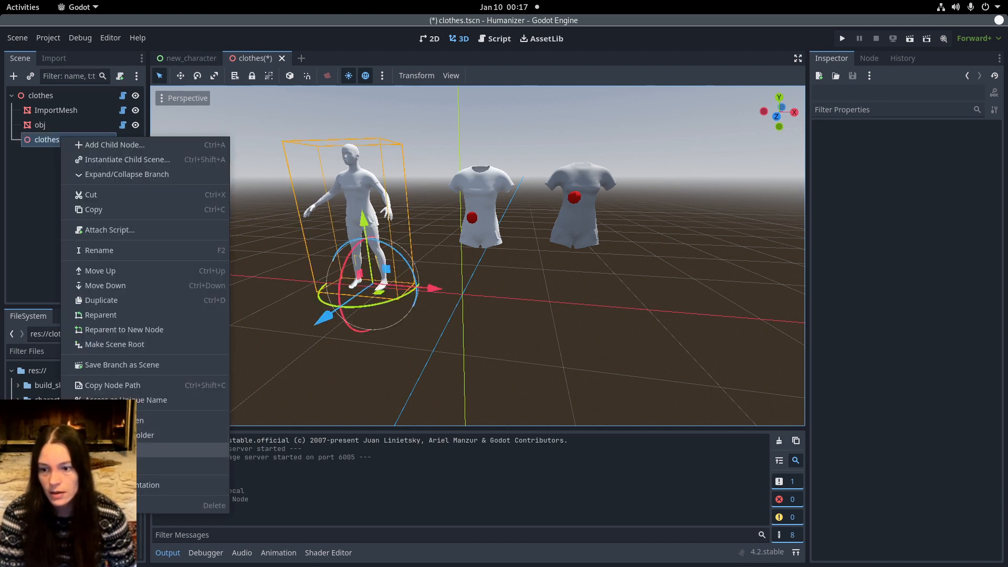
{"action": "left_click", "coordinate": [149, 450]}
{"action": "left_click", "coordinate": [84, 199]}
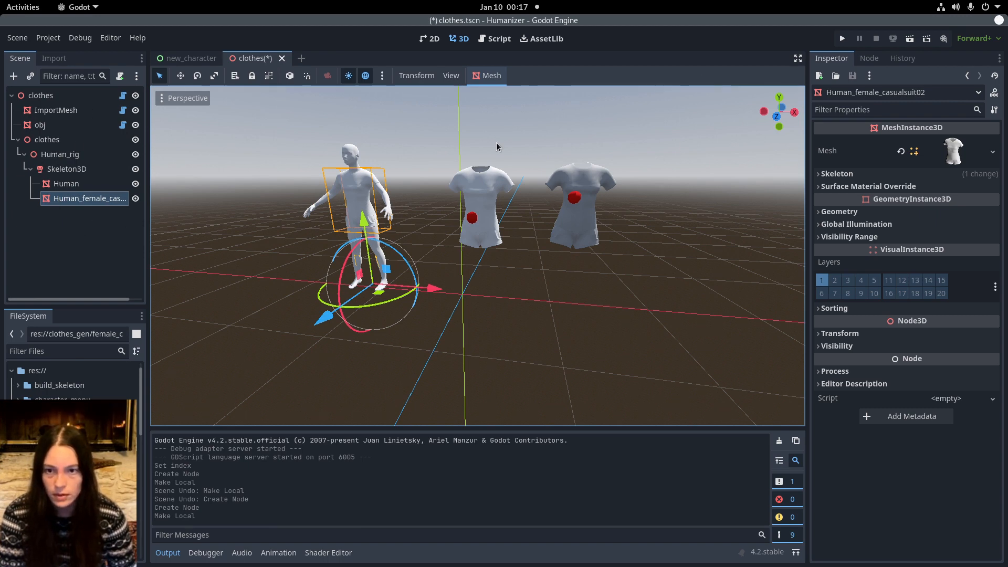
{"action": "mouse_move", "coordinate": [0, 0]}
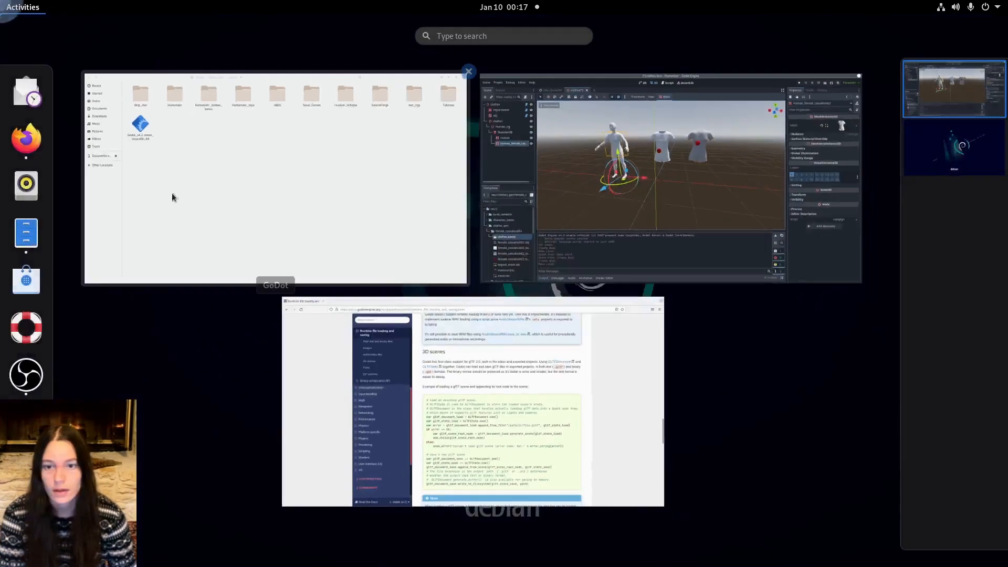
Switch to Firefox and read the 3D scenes section of the Godot docs on runtime glTF loading and saving
{"action": "left_click", "coordinate": [552, 252]}
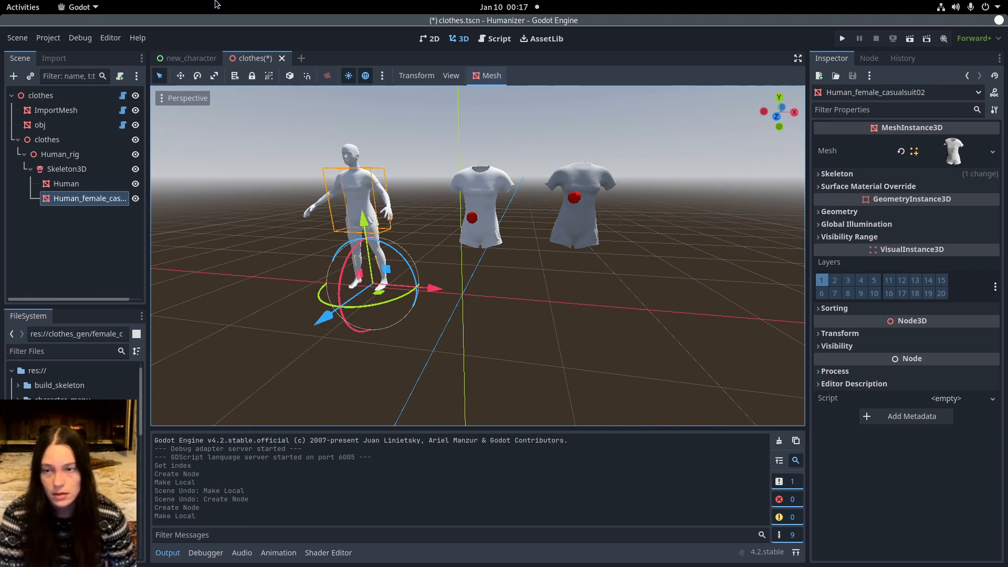
{"action": "left_click", "coordinate": [22, 6]}
{"action": "left_click", "coordinate": [476, 371]}
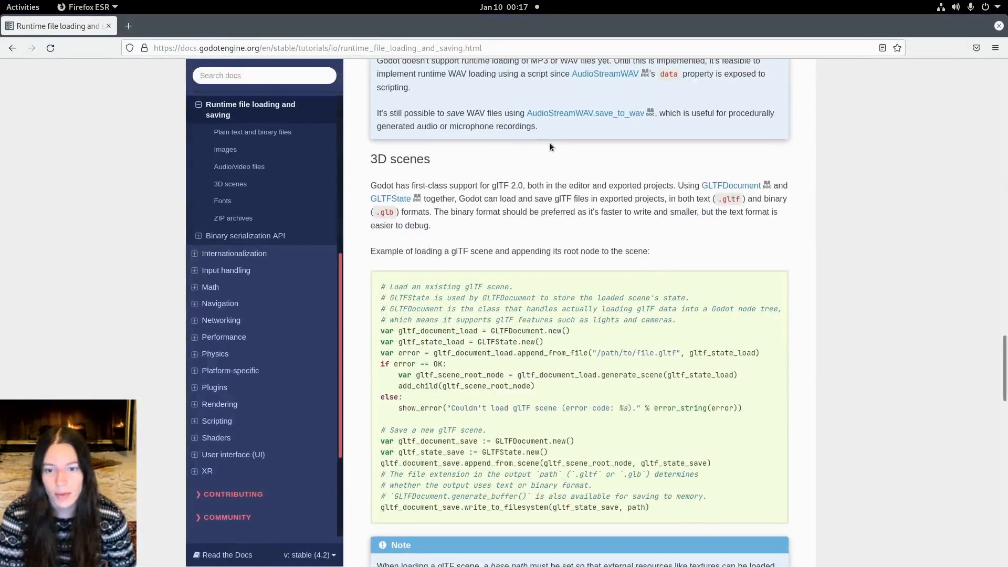
{"action": "scroll", "coordinate": [465, 414], "scroll_direction": "up", "scroll_amount": 3}
{"action": "scroll", "coordinate": [508, 363], "scroll_direction": "down", "scroll_amount": 3}
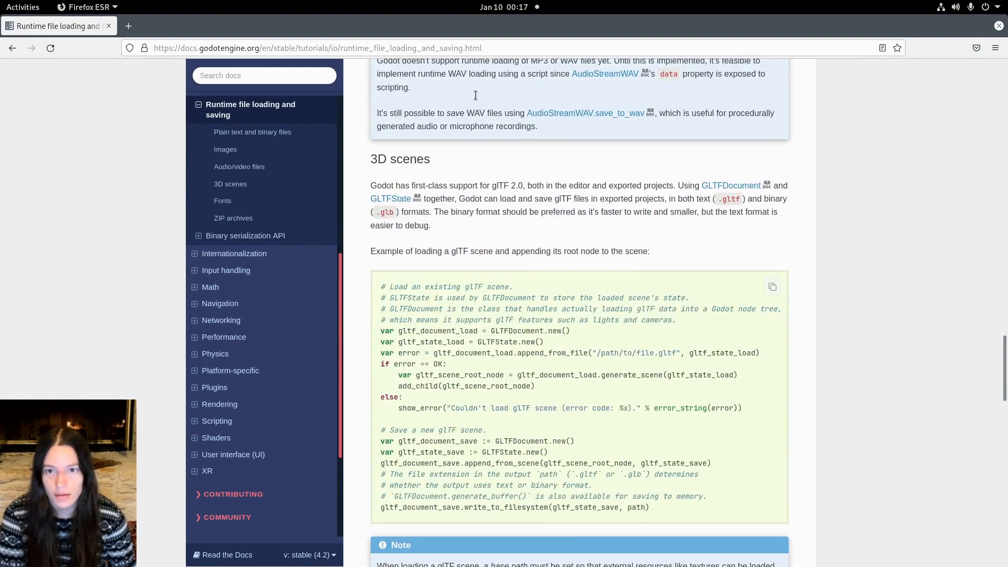
{"action": "scroll", "coordinate": [566, 205], "scroll_direction": "down", "scroll_amount": 1}
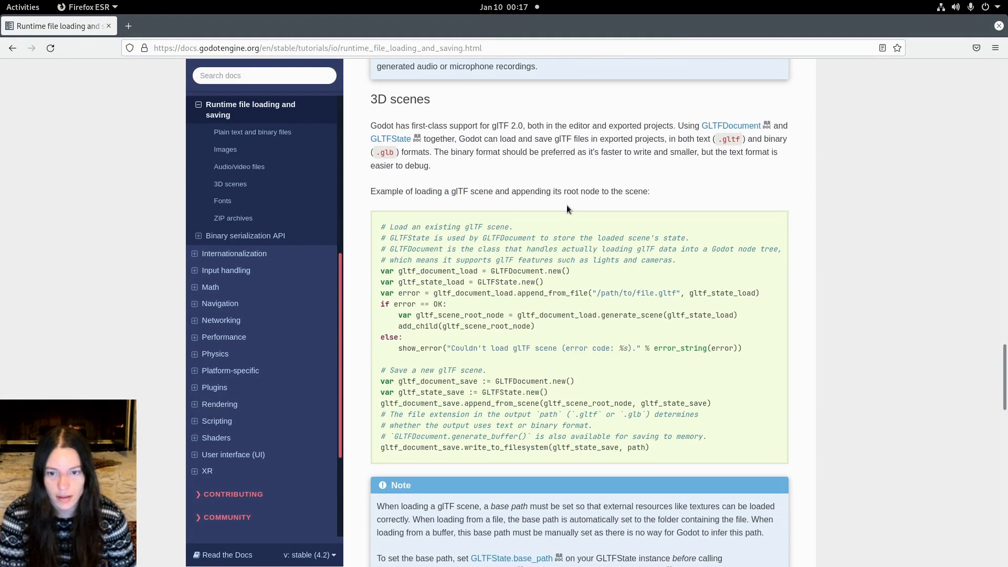
{"action": "scroll", "coordinate": [505, 207], "scroll_direction": "down", "scroll_amount": 3}
{"action": "scroll", "coordinate": [451, 184], "scroll_direction": "up", "scroll_amount": 3}
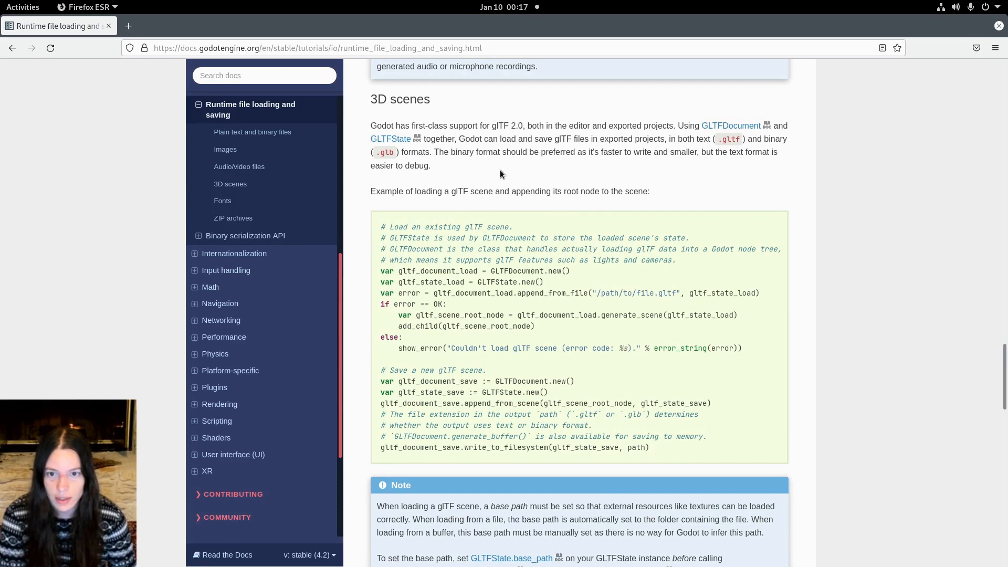
{"action": "scroll", "coordinate": [484, 317], "scroll_direction": "down", "scroll_amount": 3}
{"action": "scroll", "coordinate": [485, 317], "scroll_direction": "up", "scroll_amount": 3}
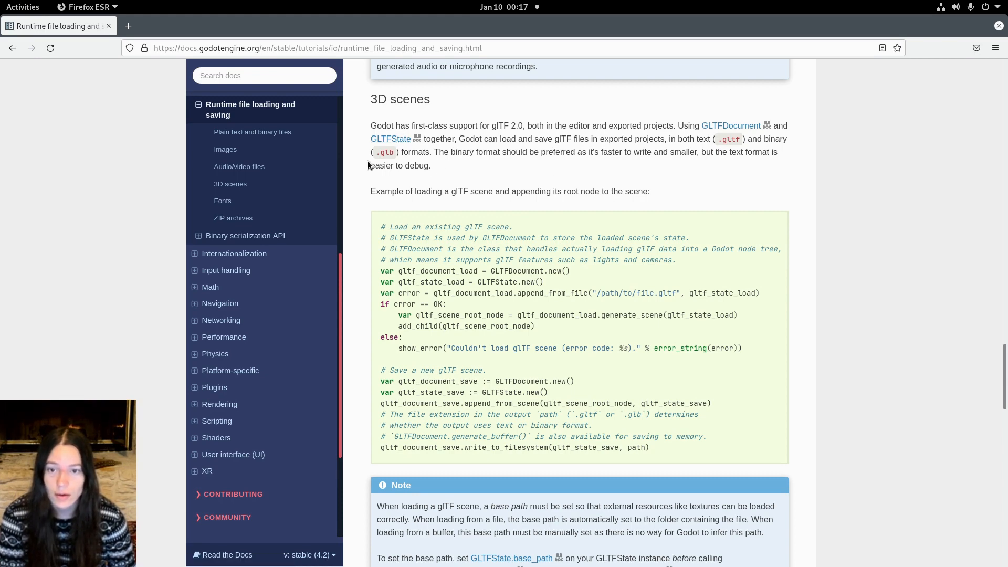
Open Blender and delete the default camera, cube and light from the new scene
{"action": "mouse_move", "coordinate": [2, 2]}
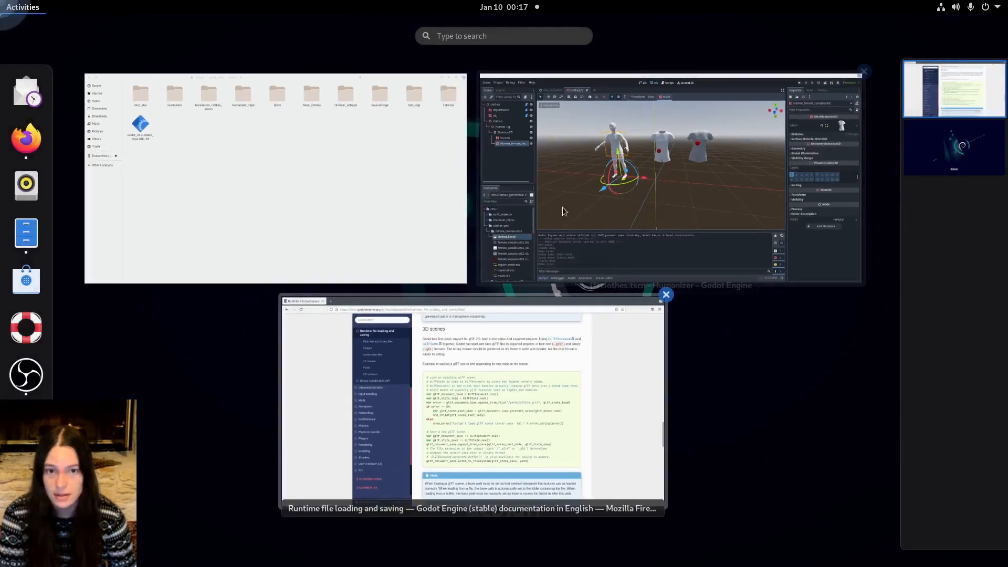
{"action": "left_click", "coordinate": [563, 347]}
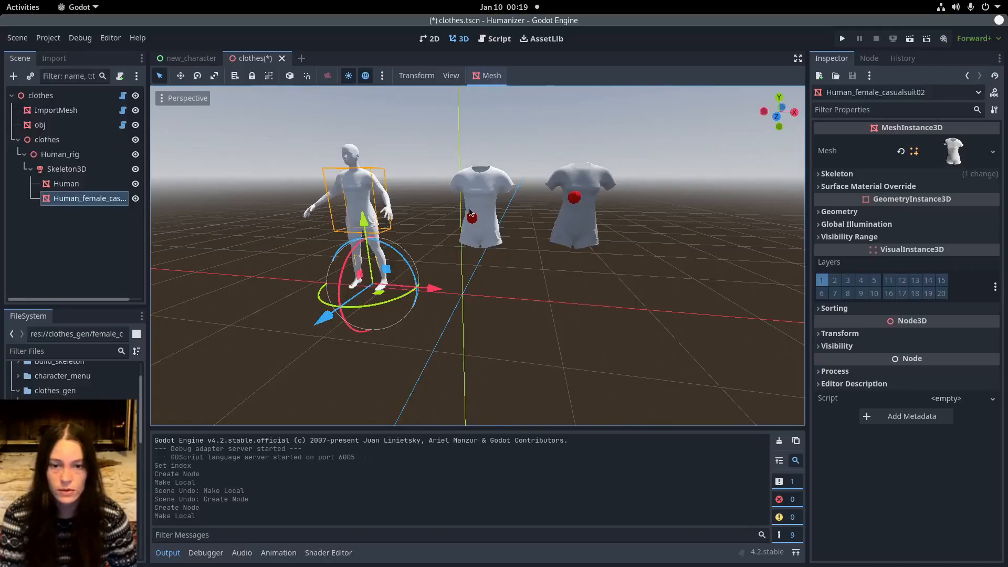
{"action": "key", "text": "super"}
{"action": "left_click", "coordinate": [373, 374]}
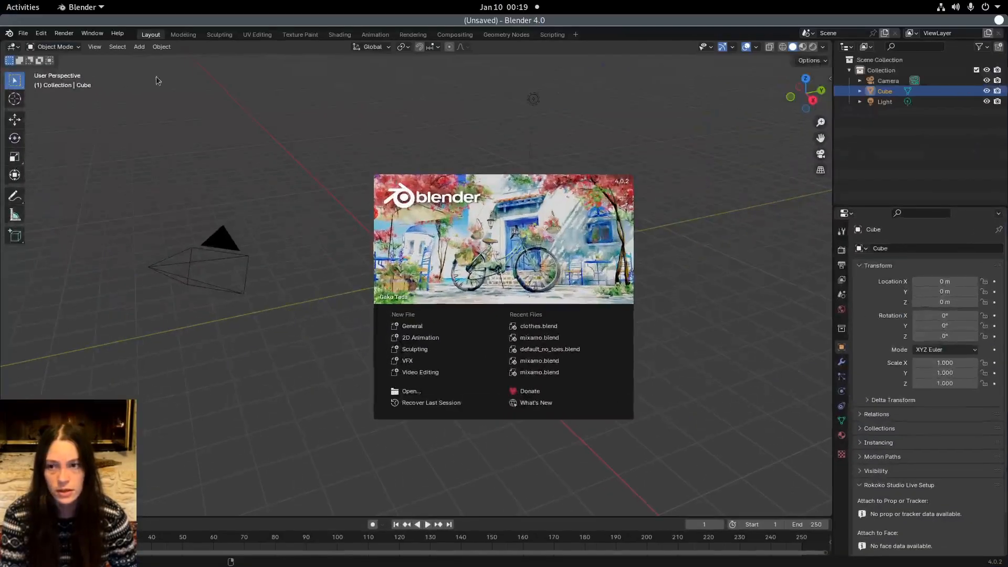
{"action": "left_click", "coordinate": [25, 35]}
{"action": "left_click", "coordinate": [25, 34]}
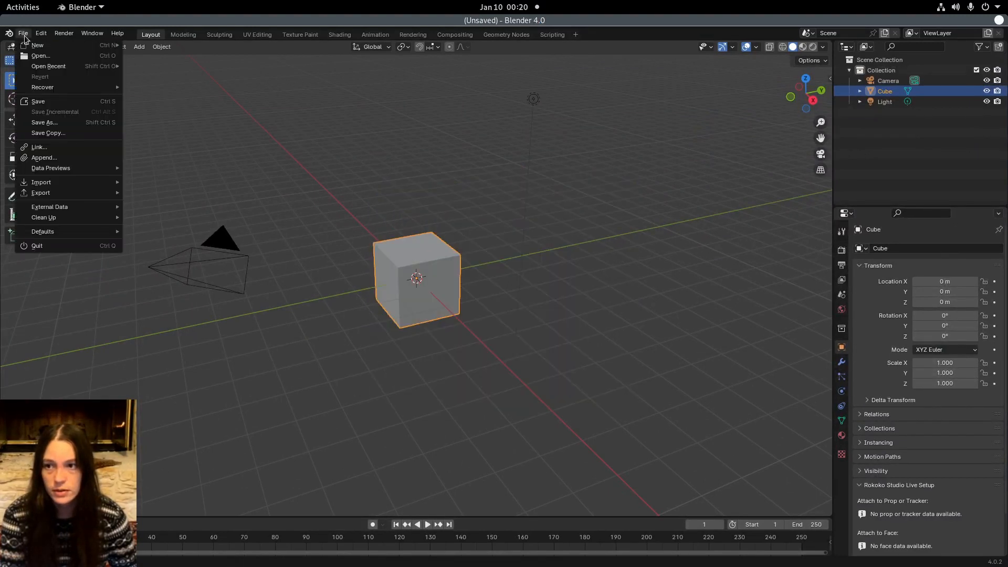
{"action": "key", "text": "a"}
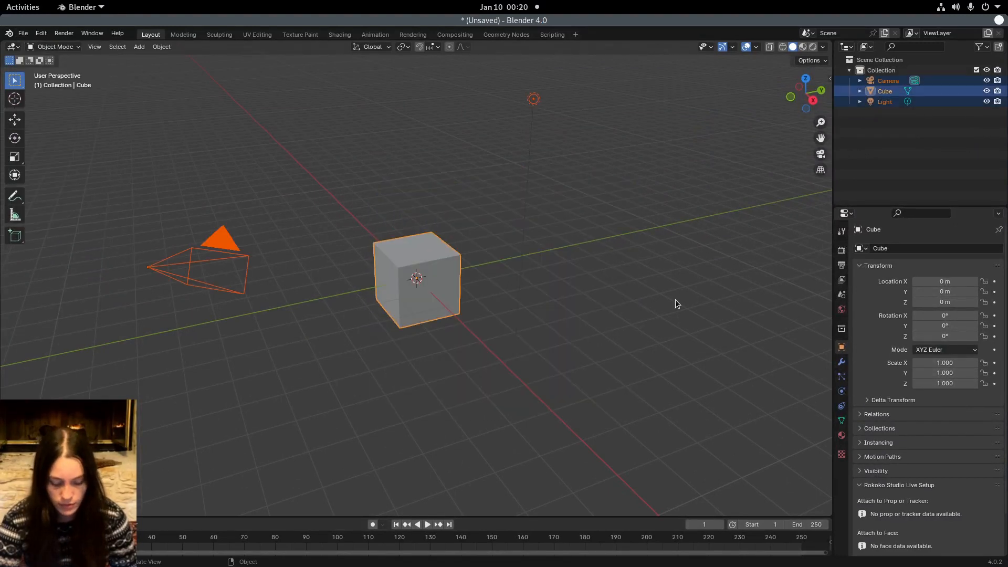
{"action": "key", "text": "Delete"}
Import female_casualsuit02.obj as Wavefront OBJ from clothes/female_casualsuit02 in the downloaded makehuman_system_assets_cc0 folder
{"action": "left_click", "coordinate": [24, 33]}
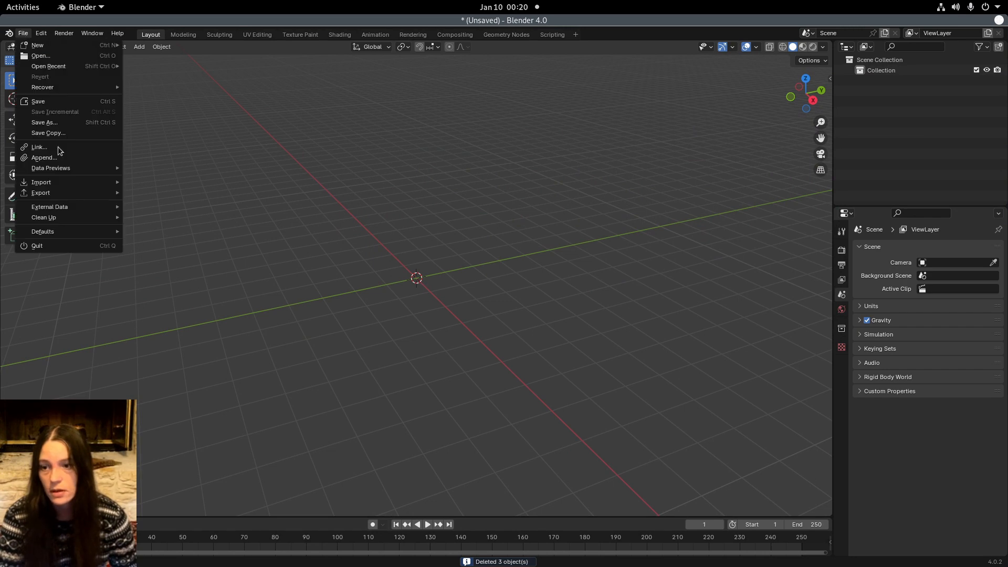
{"action": "mouse_move", "coordinate": [64, 181]}
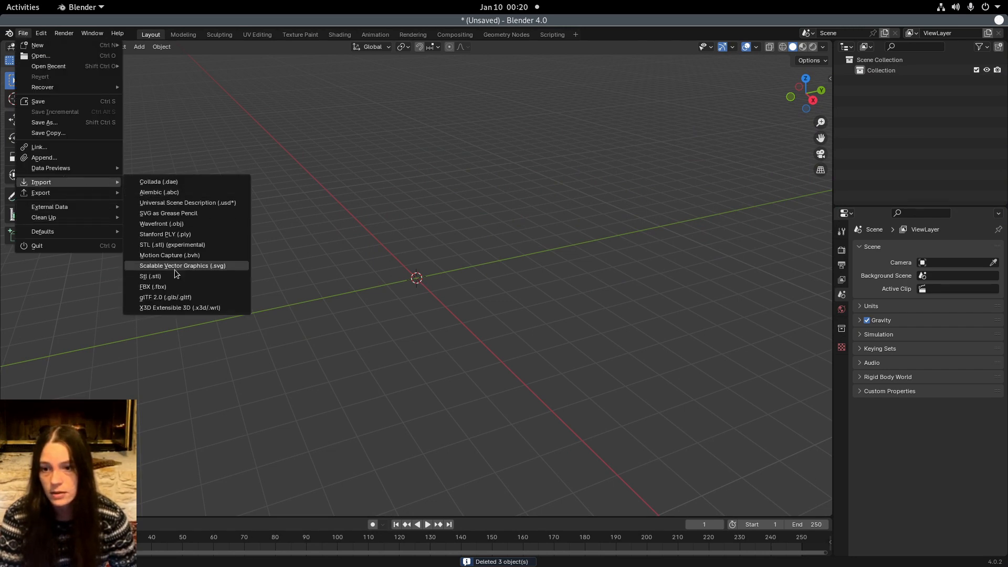
{"action": "left_click", "coordinate": [190, 225]}
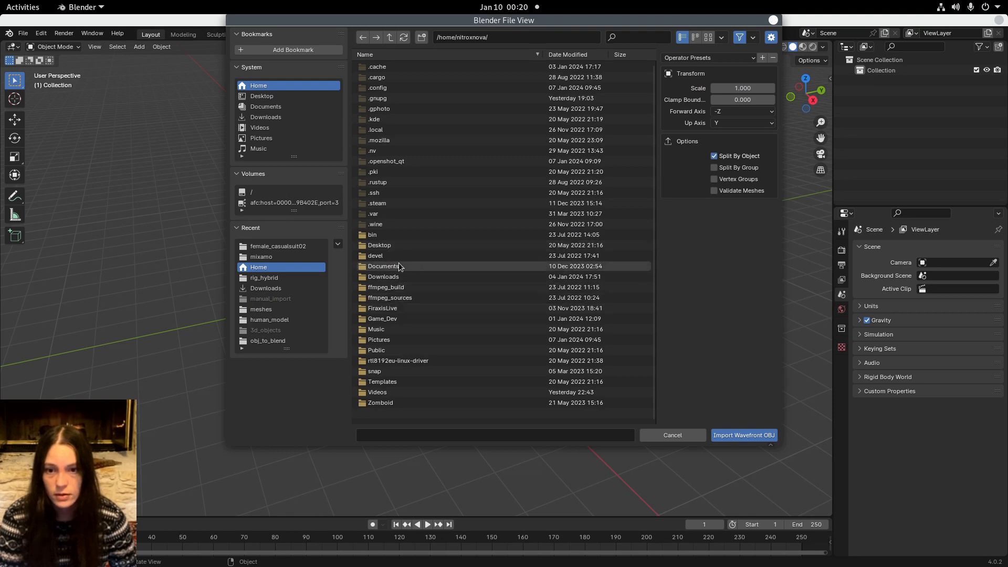
{"action": "left_click", "coordinate": [403, 281]}
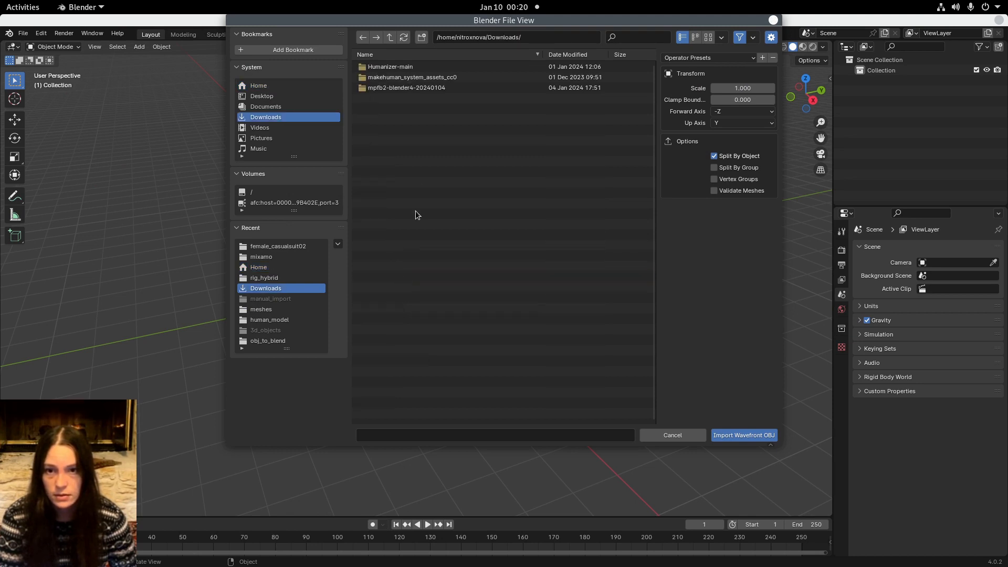
{"action": "left_click", "coordinate": [433, 80]}
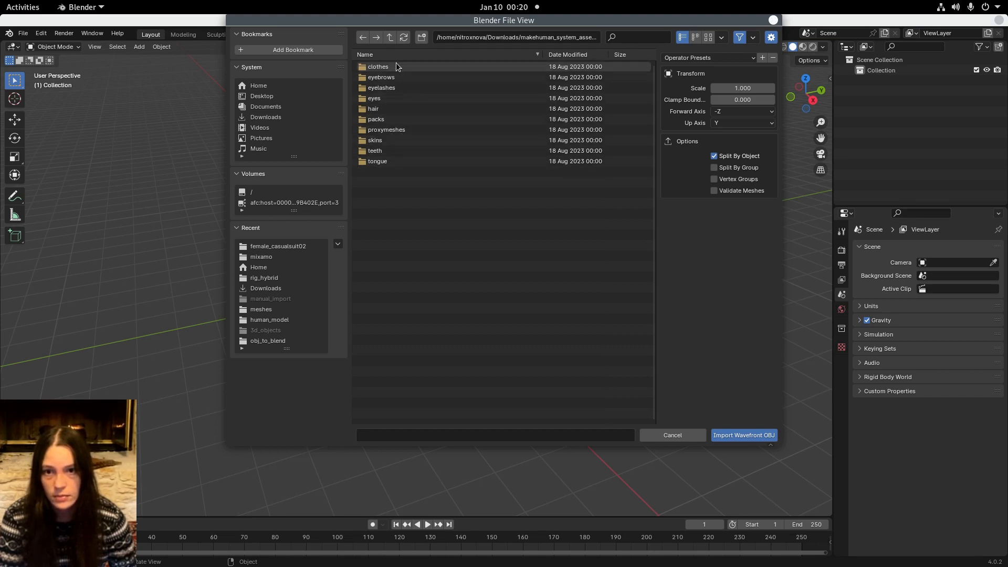
{"action": "double_click", "coordinate": [396, 66]}
{"action": "double_click", "coordinate": [424, 99]}
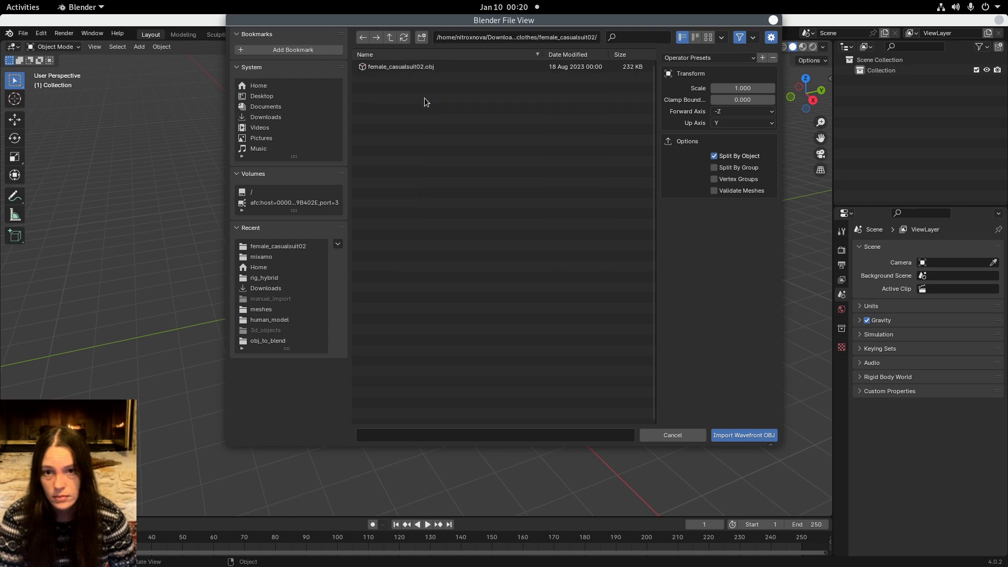
{"action": "double_click", "coordinate": [425, 67]}
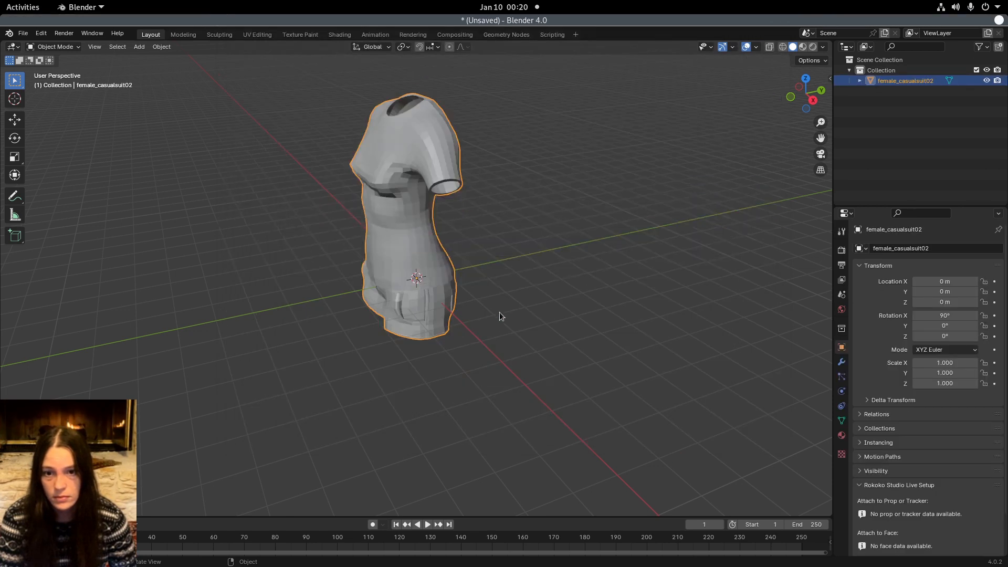
{"action": "middle_click_drag", "start_coordinate": [499, 315], "coordinate": [567, 295]}
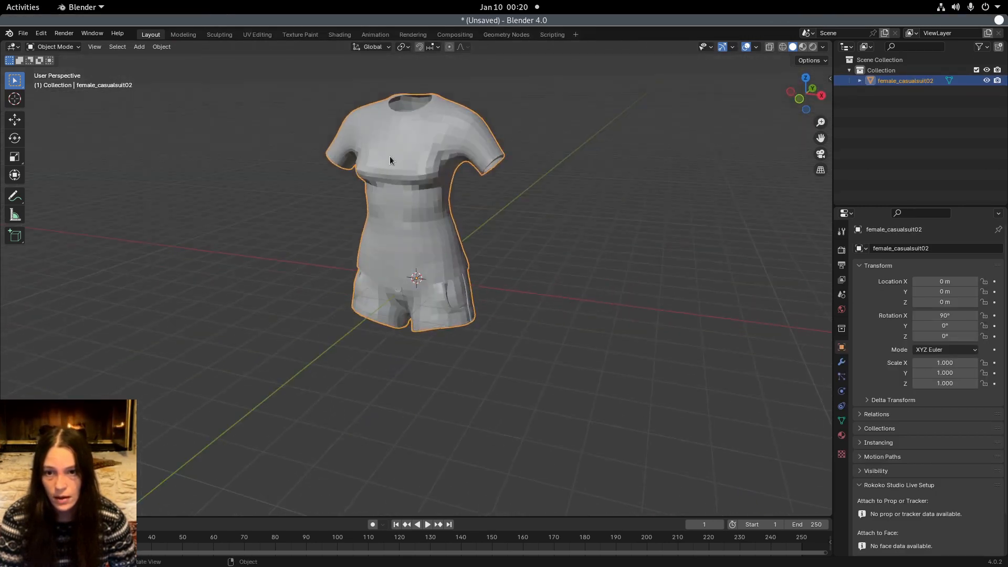
Export the shirt mesh as glTF Binary named clothes.glb into the Humanizer project's clothes_gen/female_casualsuit02 folder
{"action": "left_click", "coordinate": [23, 33]}
{"action": "mouse_move", "coordinate": [44, 193]}
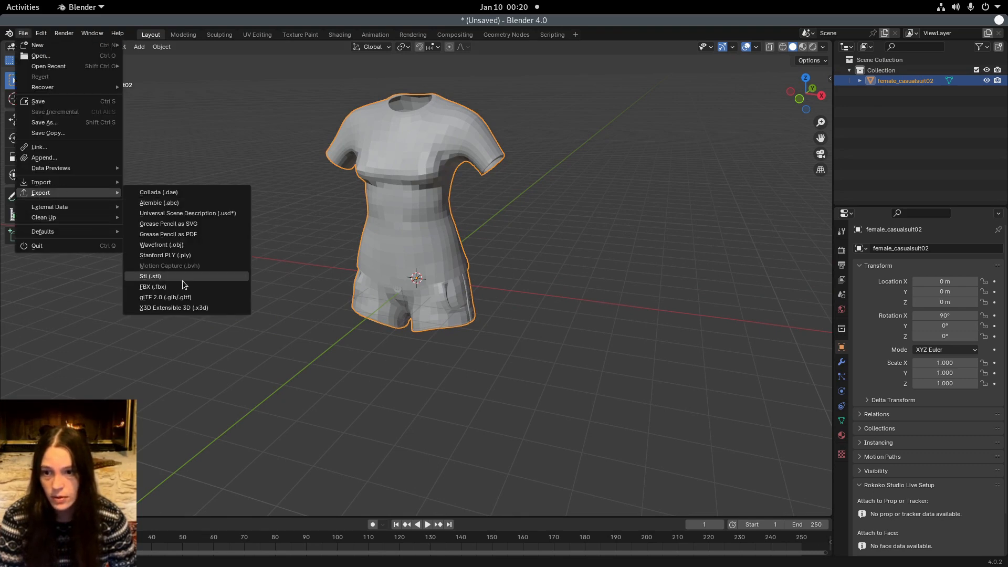
{"action": "left_click", "coordinate": [166, 297]}
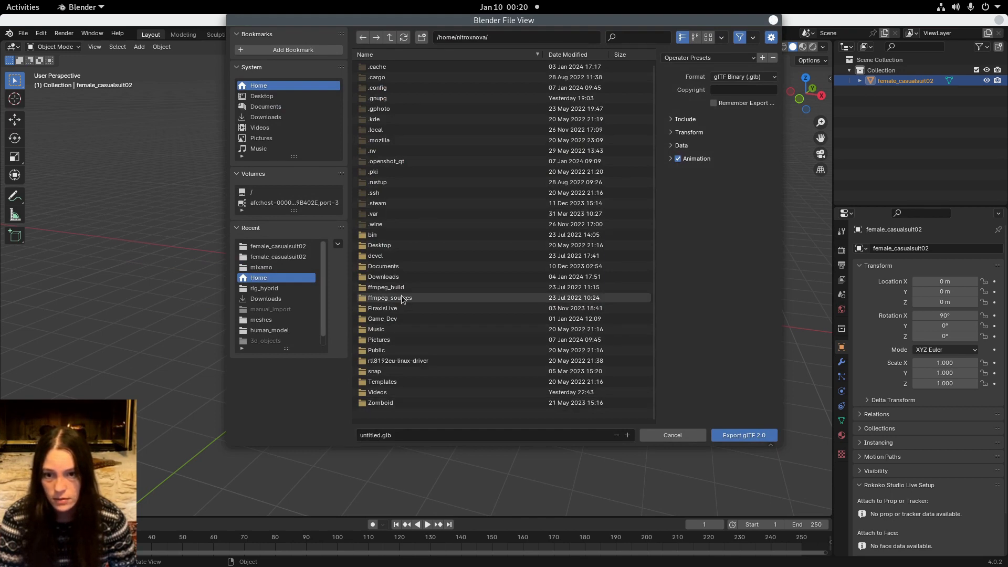
{"action": "double_click", "coordinate": [382, 318]}
{"action": "double_click", "coordinate": [425, 68]}
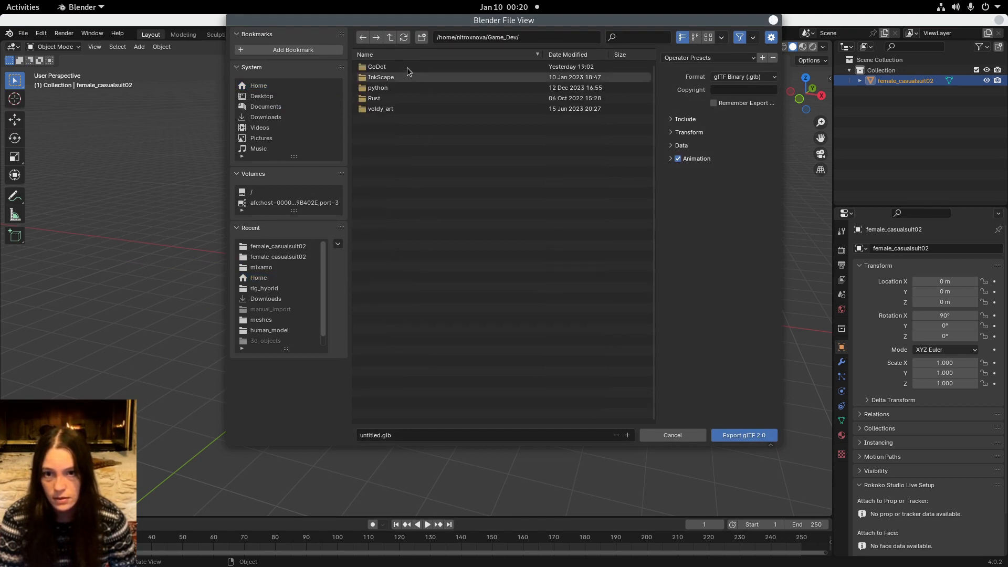
{"action": "double_click", "coordinate": [405, 64]}
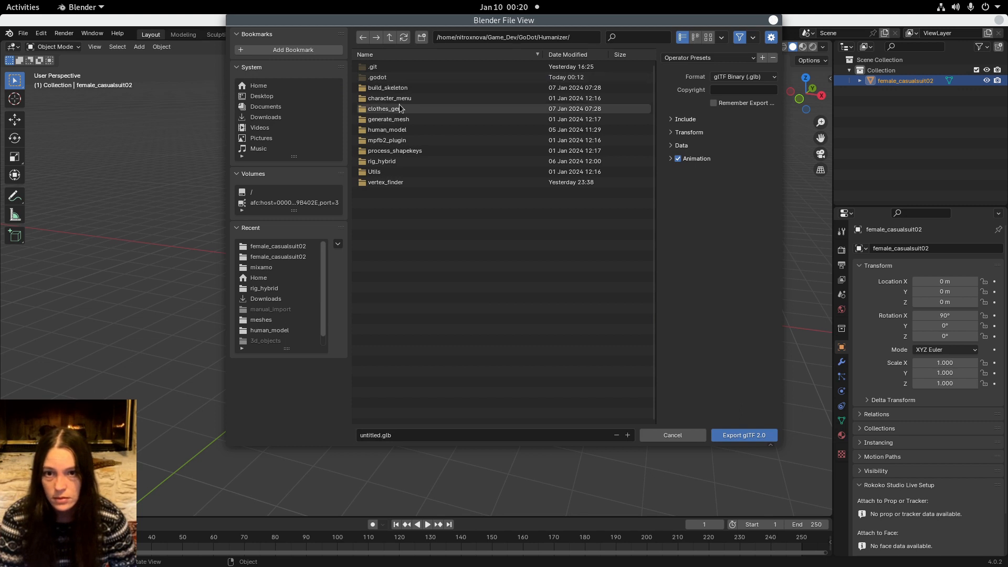
{"action": "double_click", "coordinate": [399, 105]}
{"action": "left_click", "coordinate": [413, 67]}
{"action": "double_click", "coordinate": [414, 67]}
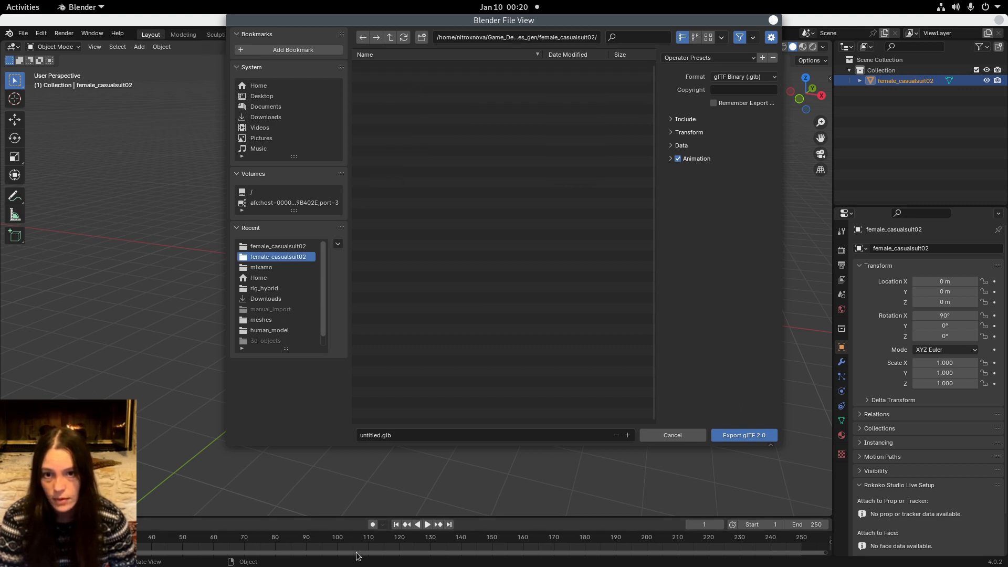
{"action": "left_click", "coordinate": [373, 435]}
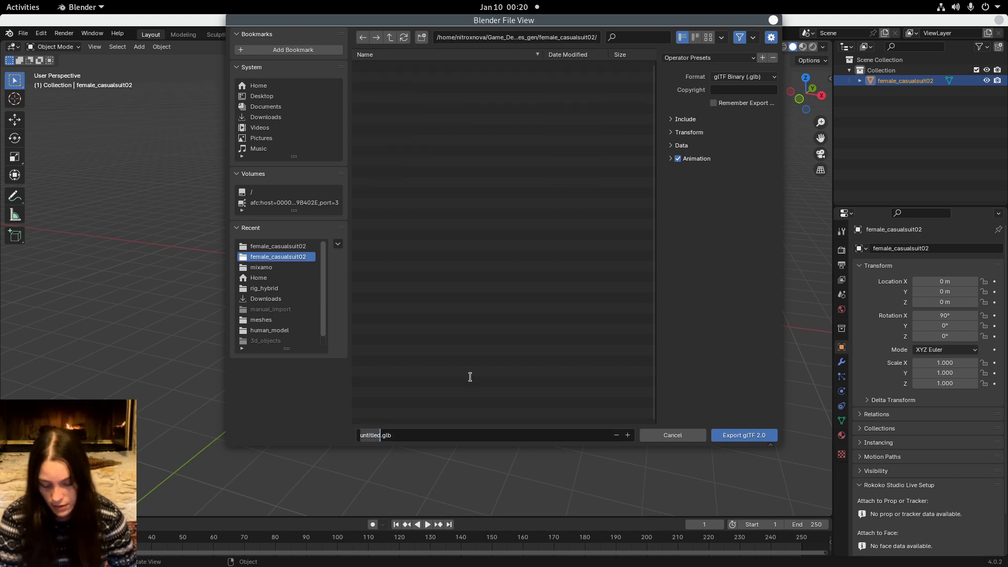
{"action": "type", "text": "clothes"}
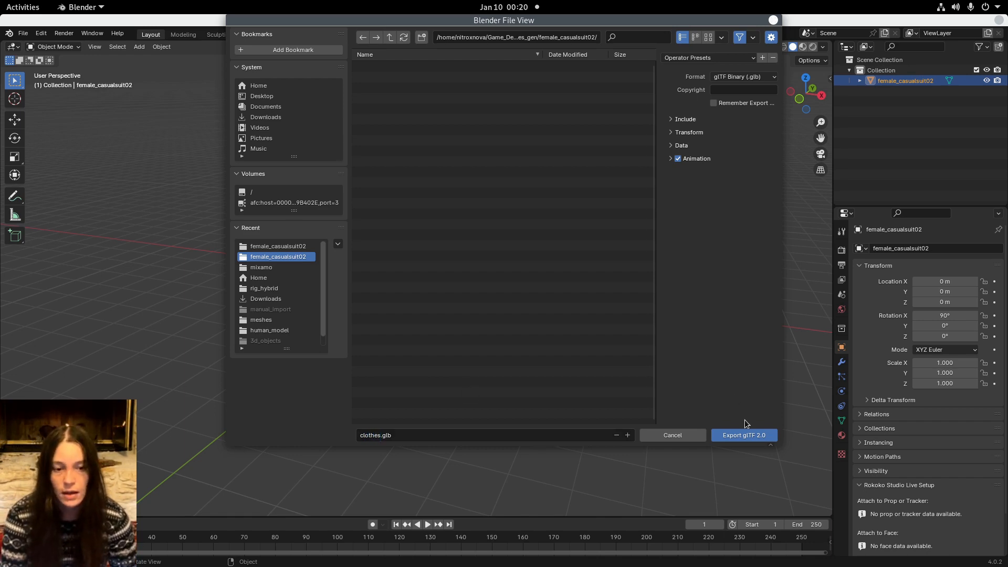
{"action": "left_click", "coordinate": [746, 434]}
Switch to Godot and delete the child clothes node containing Human_rig together with its children
{"action": "mouse_move", "coordinate": [2, 1]}
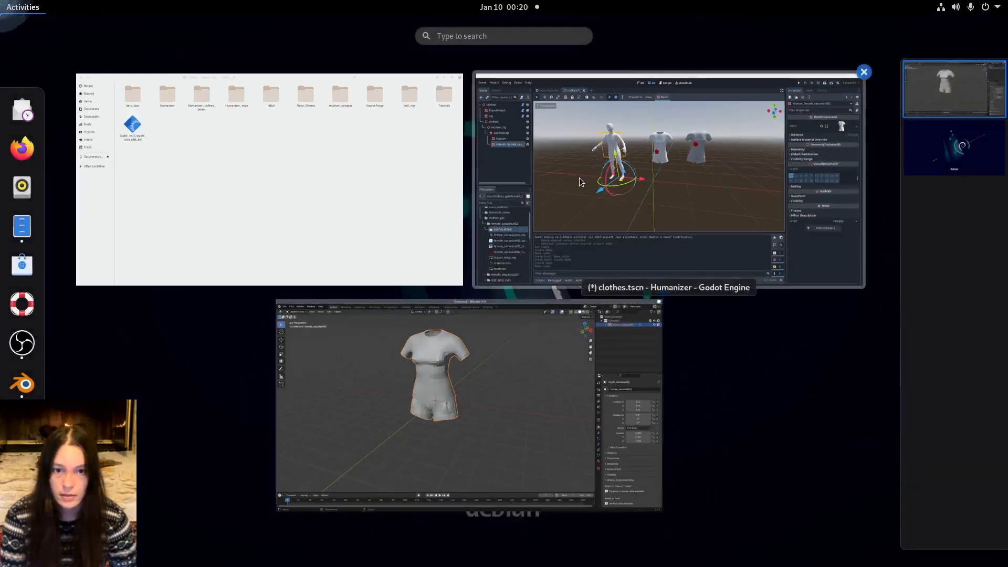
{"action": "left_click", "coordinate": [581, 182]}
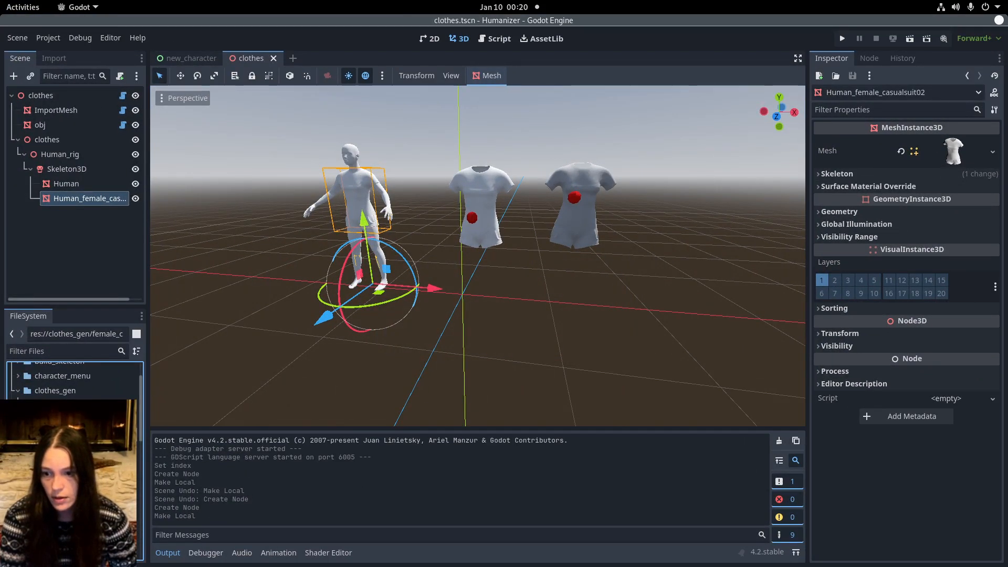
{"action": "right_click", "coordinate": [56, 139]}
{"action": "left_click", "coordinate": [197, 457]}
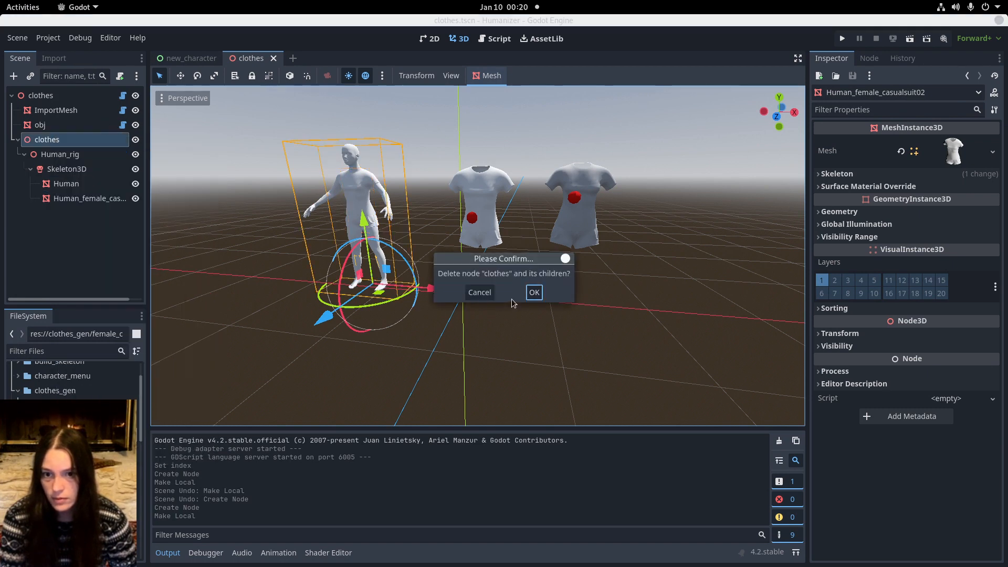
{"action": "left_click", "coordinate": [532, 292]}
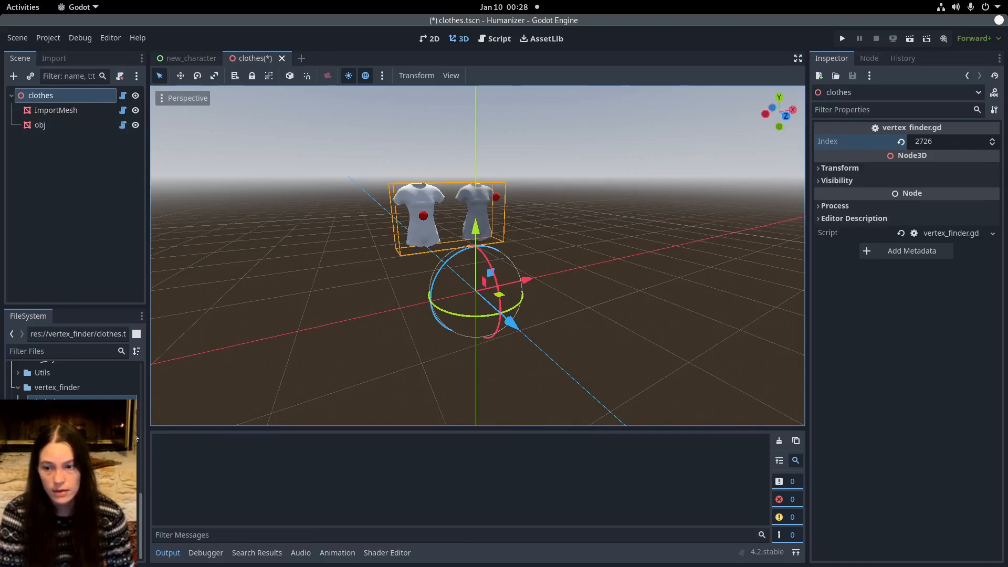
Add the exported clothes.glb scene from clothes_gen/female_casualsuit02 to the clothes scene, beside the two shirts
{"action": "scroll", "coordinate": [73, 463], "scroll_direction": "up", "scroll_amount": 15}
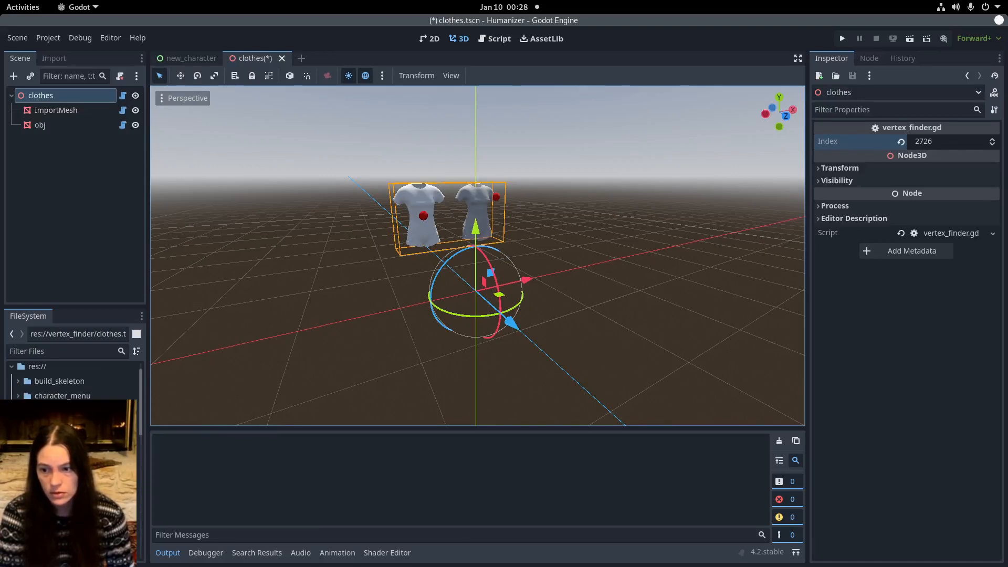
{"action": "left_click", "coordinate": [74, 462]}
{"action": "left_click_drag", "start_coordinate": [74, 462], "coordinate": [618, 294]}
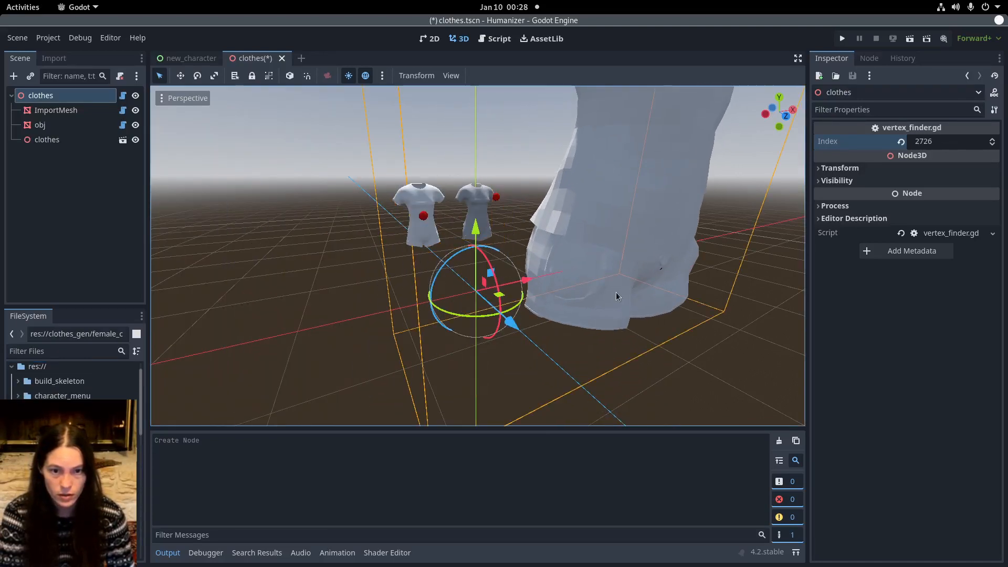
Make the instanced clothes scene local and move its female_casualsuit02 mesh directly under the root clothes node
{"action": "left_click", "coordinate": [41, 140]}
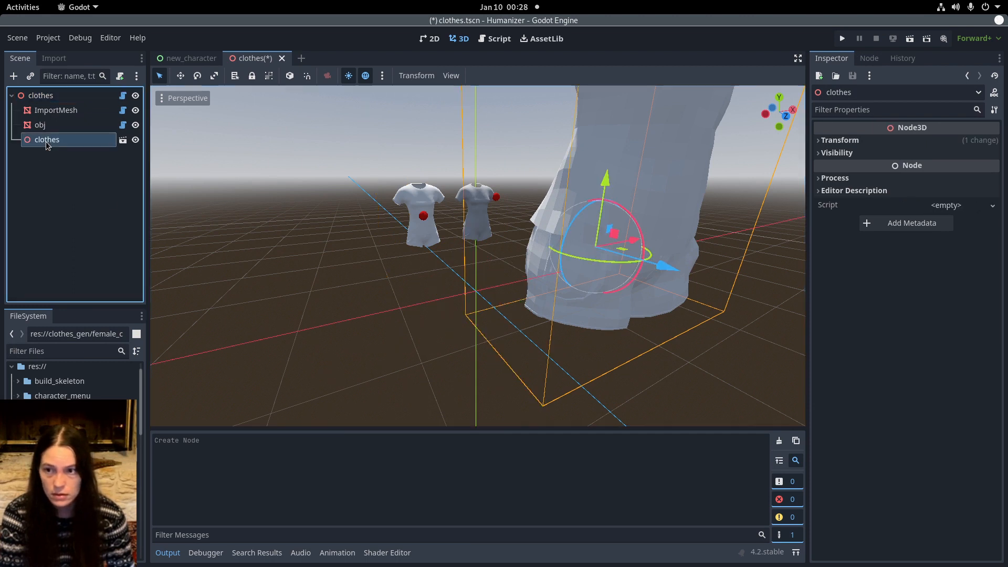
{"action": "right_click", "coordinate": [46, 141]}
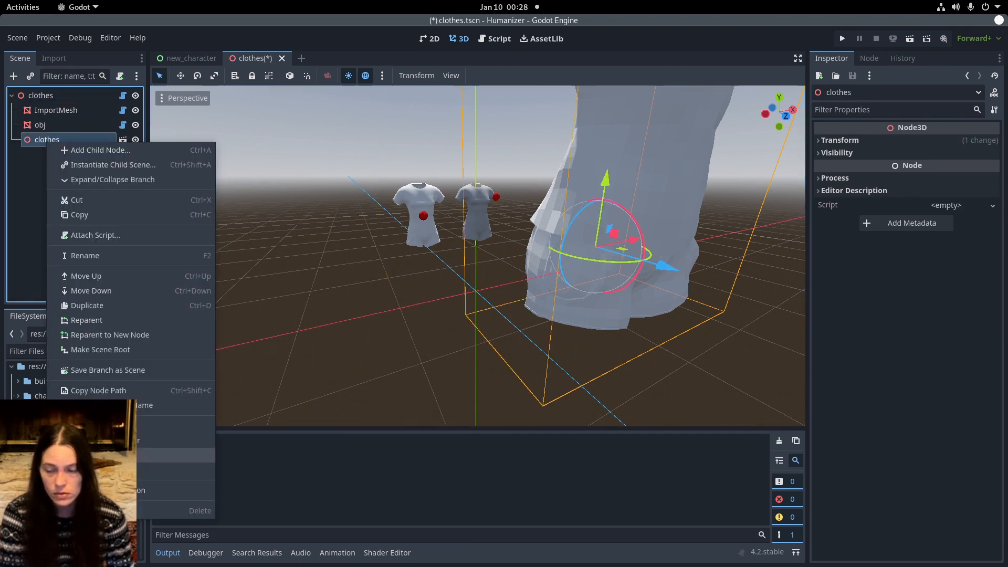
{"action": "left_click", "coordinate": [105, 456]}
{"action": "left_click_drag", "start_coordinate": [96, 155], "coordinate": [79, 133]}
Delete the leftover child clothes node and rename the female_casualsuit02 mesh node to glb
{"action": "right_click", "coordinate": [72, 157]}
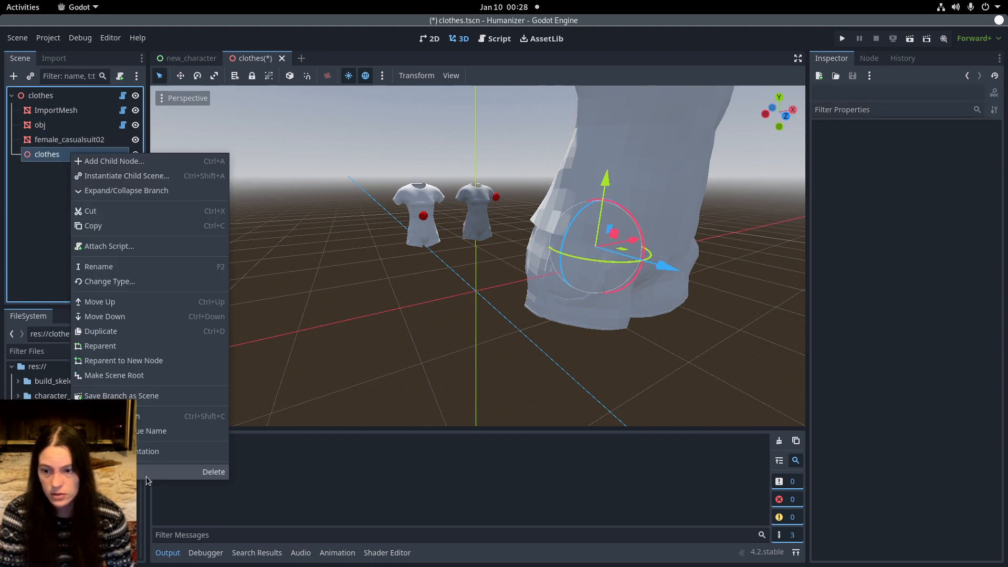
{"action": "left_click", "coordinate": [210, 471]}
{"action": "left_click", "coordinate": [525, 293]}
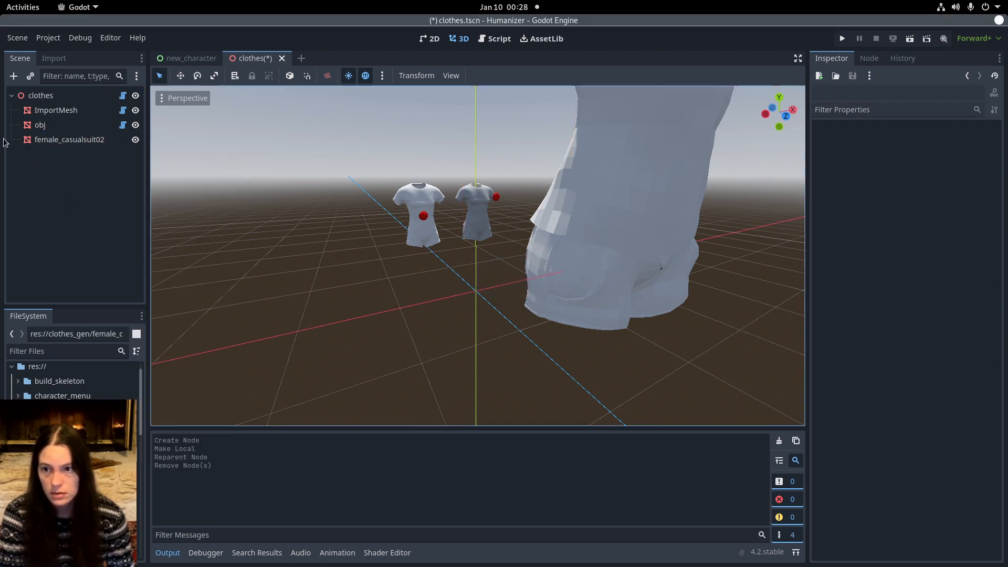
{"action": "double_click", "coordinate": [83, 140]}
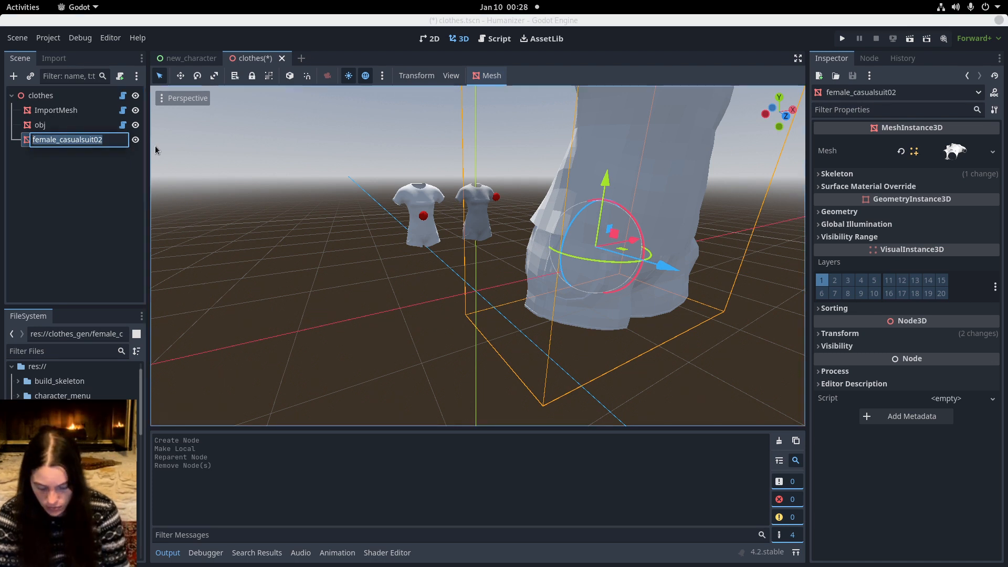
{"action": "type", "text": "glb"}
{"action": "key", "text": "Return"}
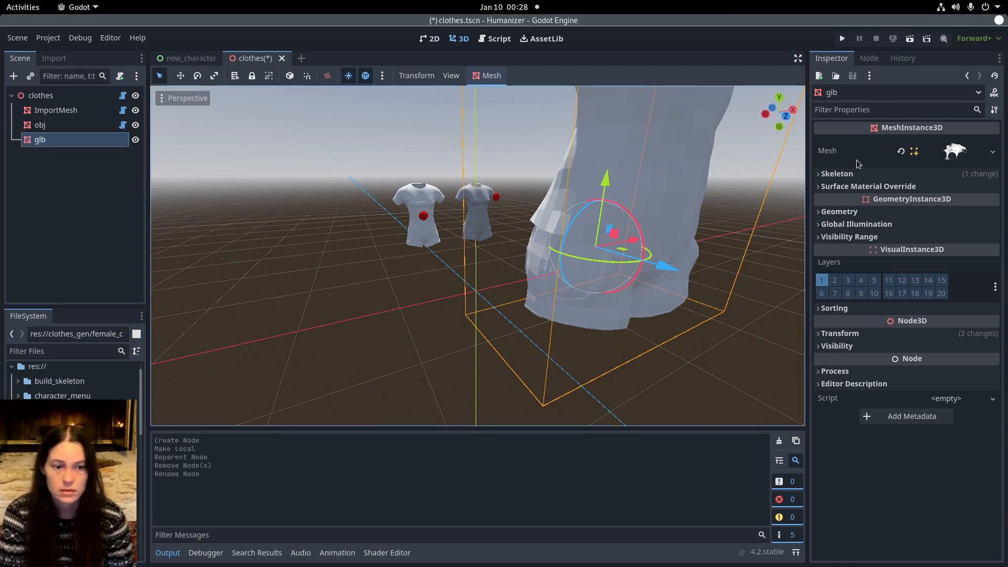
Scale the glb mesh uniformly to 0.1 and reset its position to the origin
{"action": "left_click", "coordinate": [907, 335]}
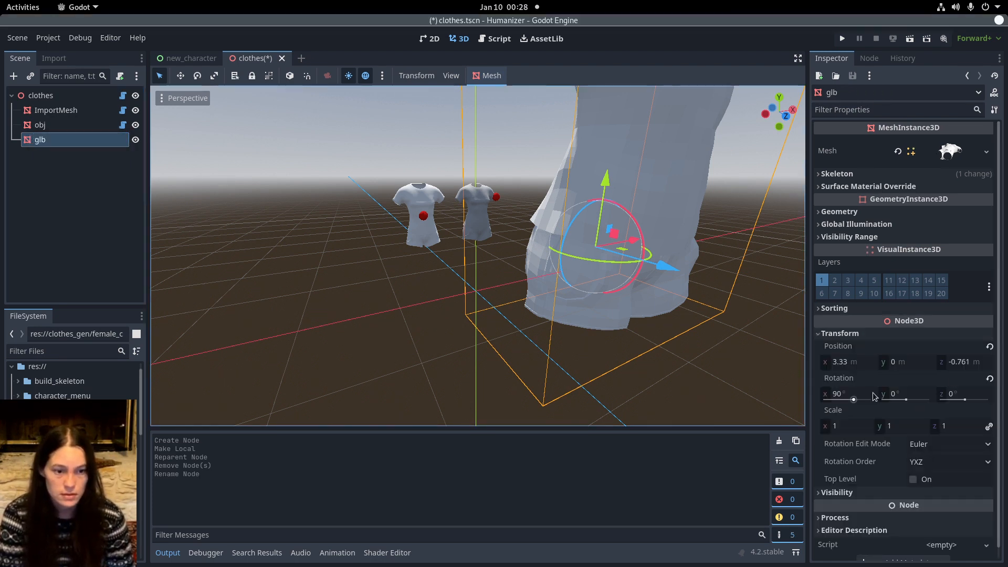
{"action": "left_click", "coordinate": [836, 426]}
{"action": "type", "text": "."}
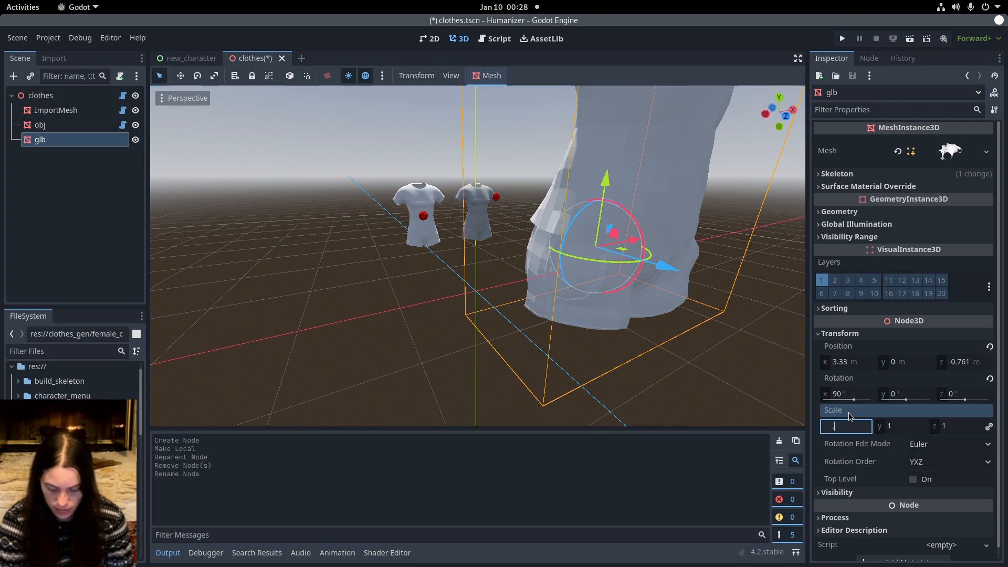
{"action": "type", "text": "1"}
{"action": "key", "text": "Return"}
{"action": "left_click", "coordinate": [990, 347]}
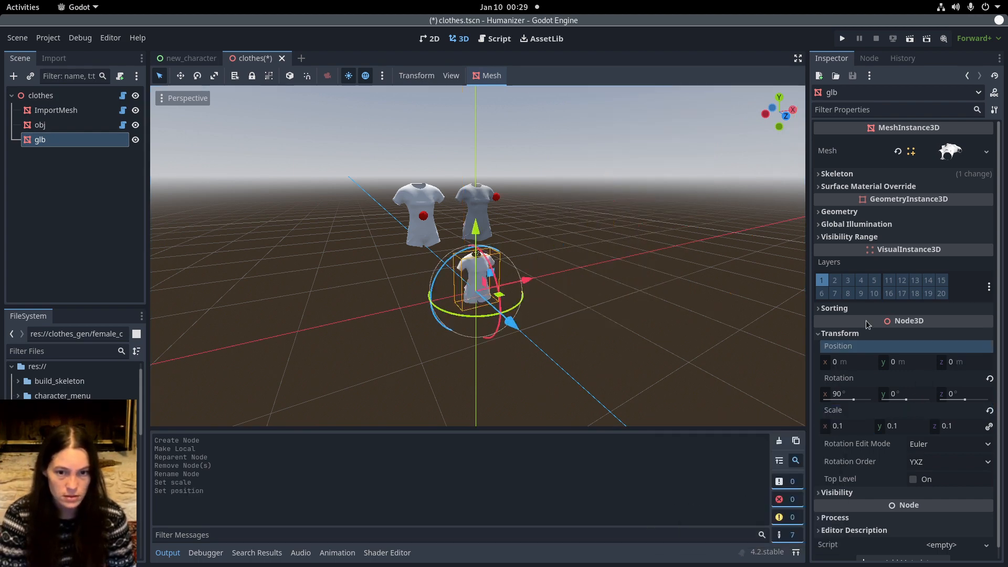
Move the glb mesh up beside the two other shirts, to about x 0.71 m and y 0.871 m
{"action": "middle_click_drag", "start_coordinate": [601, 348], "coordinate": [541, 300]}
{"action": "left_click_drag", "start_coordinate": [541, 298], "coordinate": [569, 255]}
{"action": "left_click_drag", "start_coordinate": [521, 231], "coordinate": [536, 161]}
Attach the Vertex_Finder_MeshInstance3D script from the vertex_finder folder to the glb node and save the scene
{"action": "scroll", "coordinate": [74, 381], "scroll_direction": "down", "scroll_amount": 10}
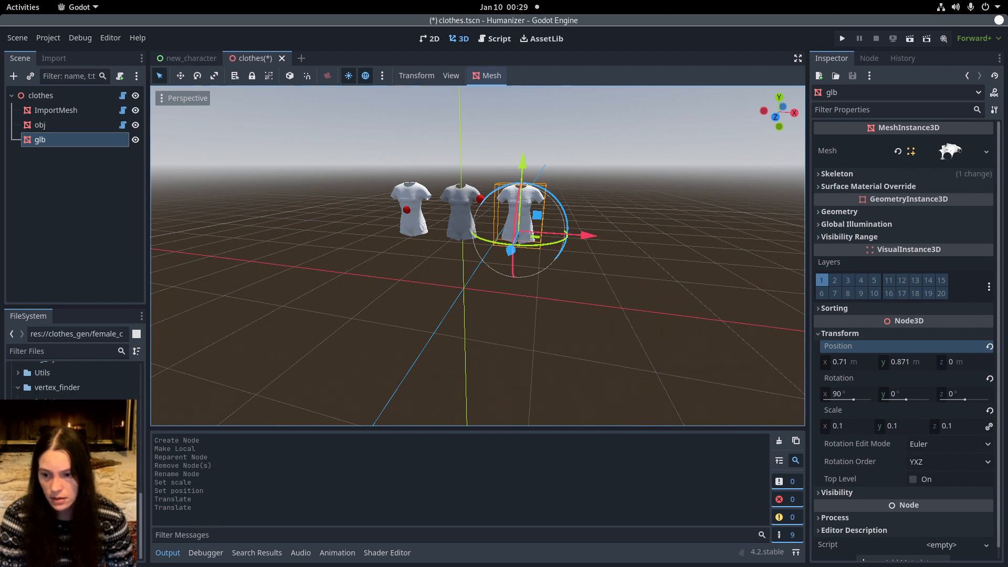
{"action": "left_click_drag", "start_coordinate": [53, 402], "coordinate": [105, 142]}
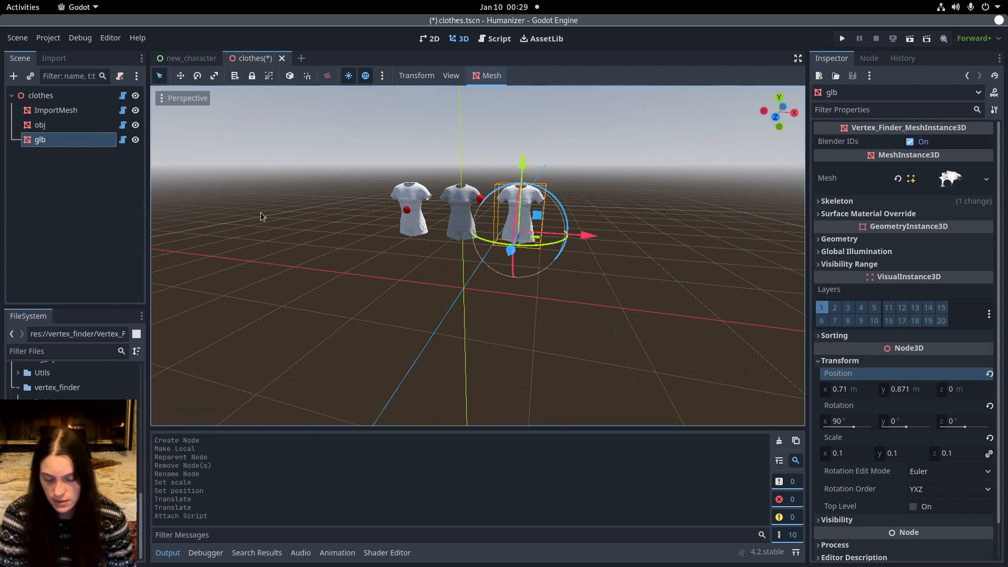
{"action": "key", "text": "ctrl+s"}
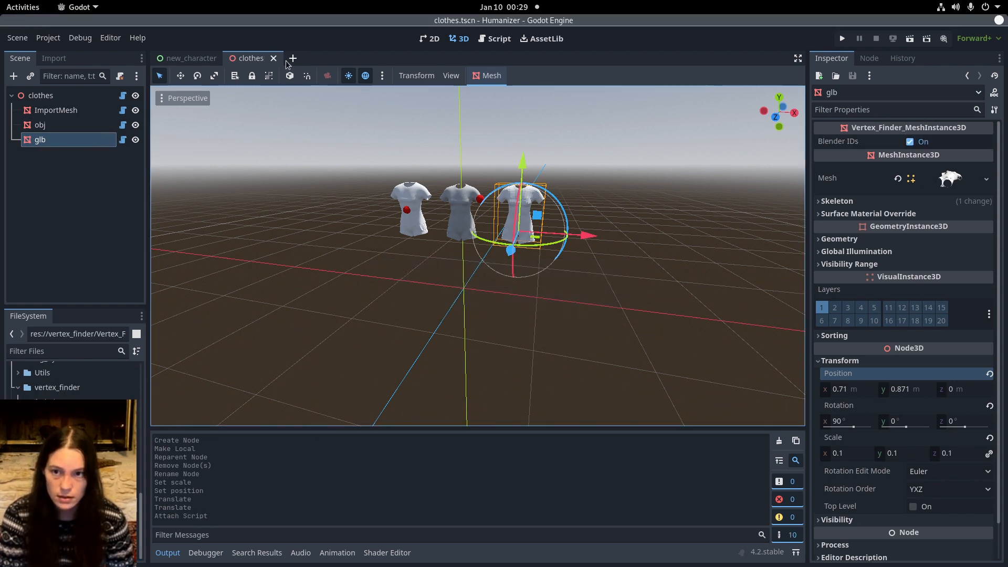
Close and reopen the clothes scene from the vertex_finder folder, with its root clothes node selected
{"action": "left_click", "coordinate": [273, 59]}
{"action": "double_click", "coordinate": [49, 404]}
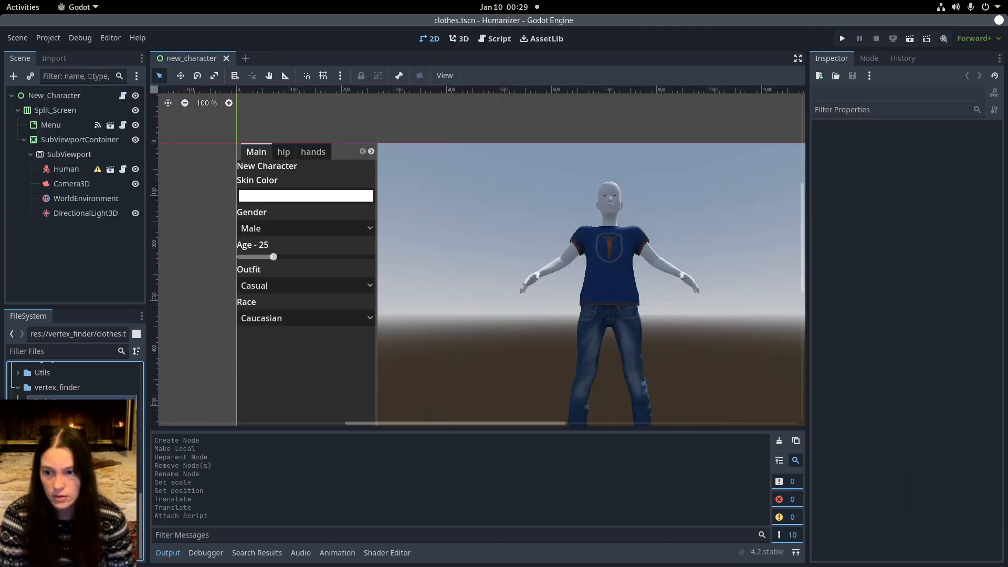
{"action": "left_click", "coordinate": [46, 95]}
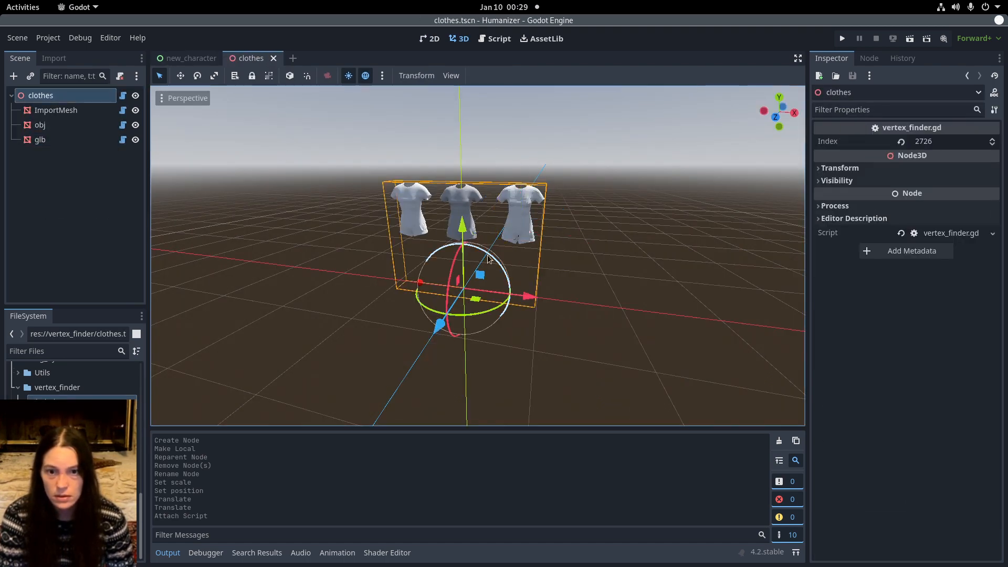
Change the root node's vertex finder index to 2671 and on to 2676, comparing the red markers on the three shirts
{"action": "scroll", "coordinate": [501, 251], "scroll_direction": "up", "scroll_amount": 5}
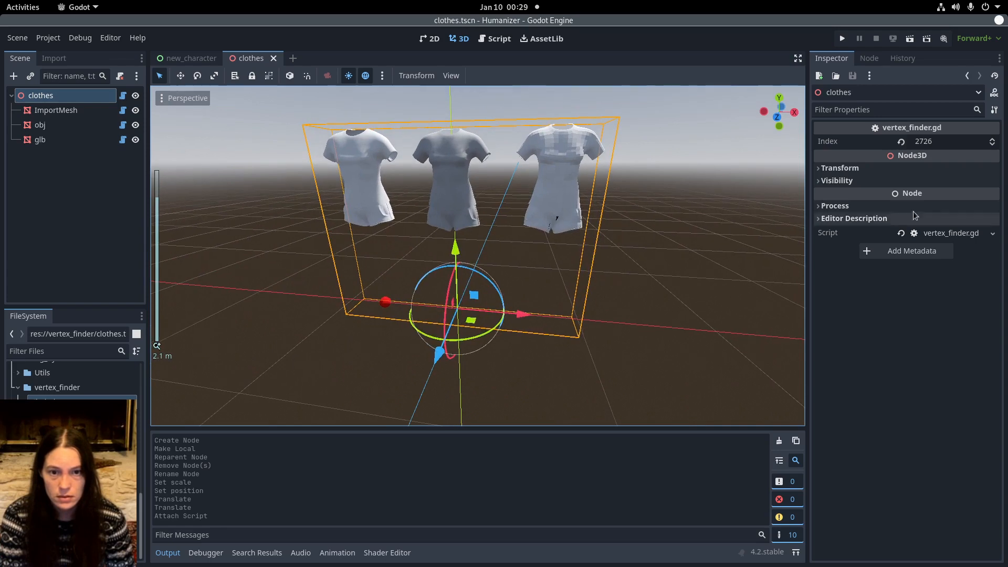
{"action": "left_click", "coordinate": [935, 149]}
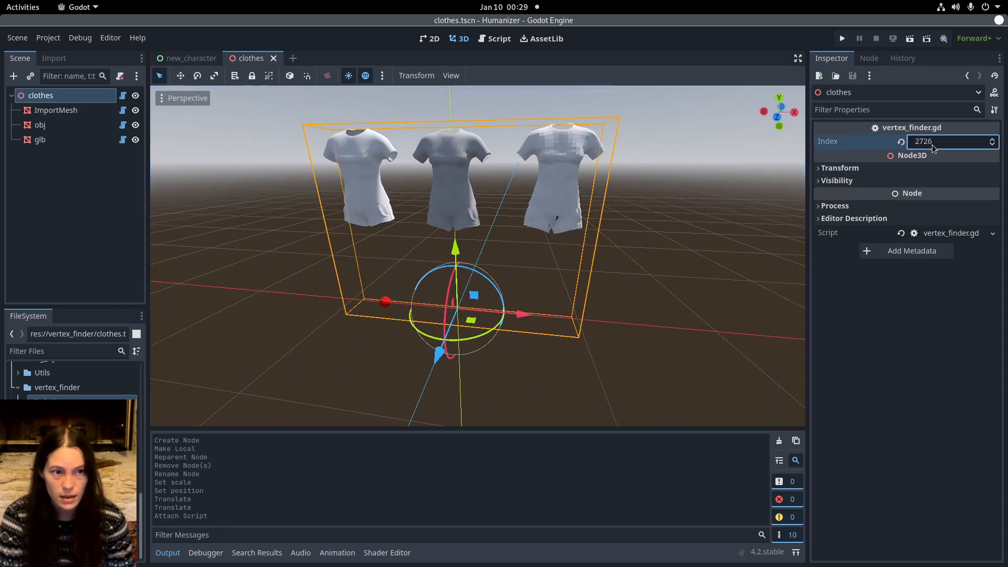
{"action": "left_click_drag", "start_coordinate": [933, 148], "coordinate": [904, 147]}
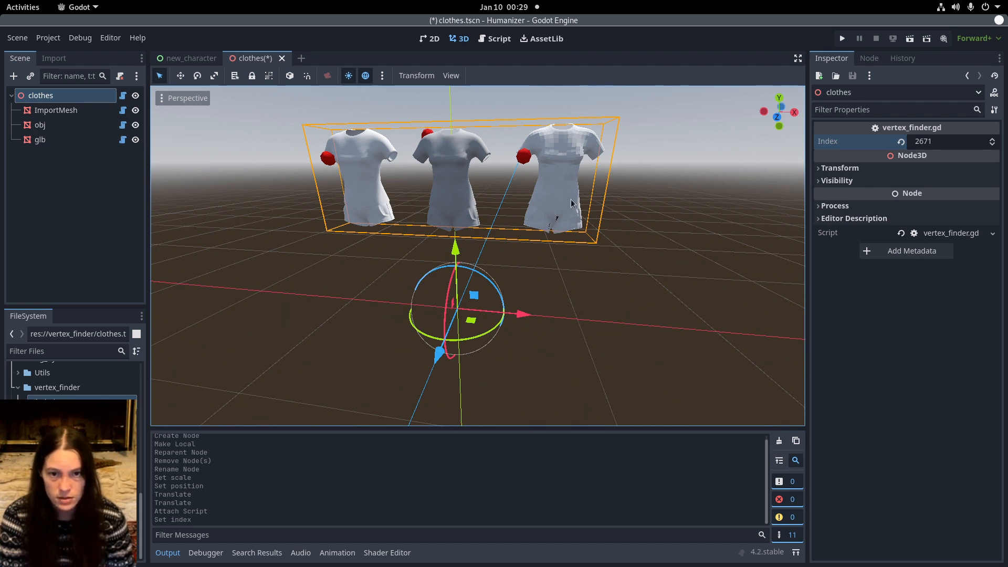
{"action": "mouse_move", "coordinate": [931, 142]}
{"action": "left_mouse_down"}
{"action": "mouse_move", "coordinate": [952, 142]}
{"action": "mouse_move", "coordinate": [934, 142]}
{"action": "left_mouse_up"}
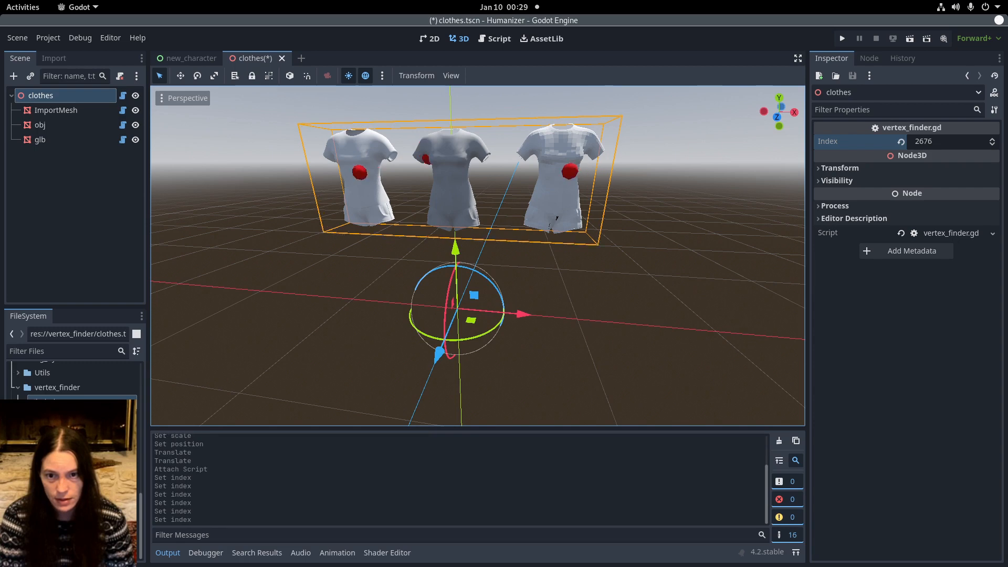
{"action": "middle_click_drag", "start_coordinate": [522, 280], "coordinate": [607, 210]}
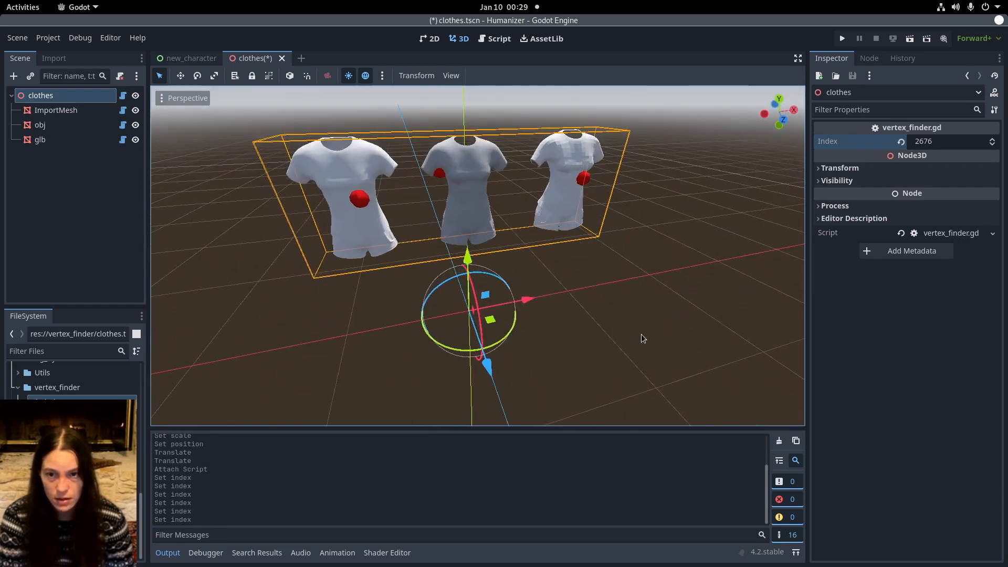
{"action": "middle_click_drag", "start_coordinate": [644, 339], "coordinate": [548, 136]}
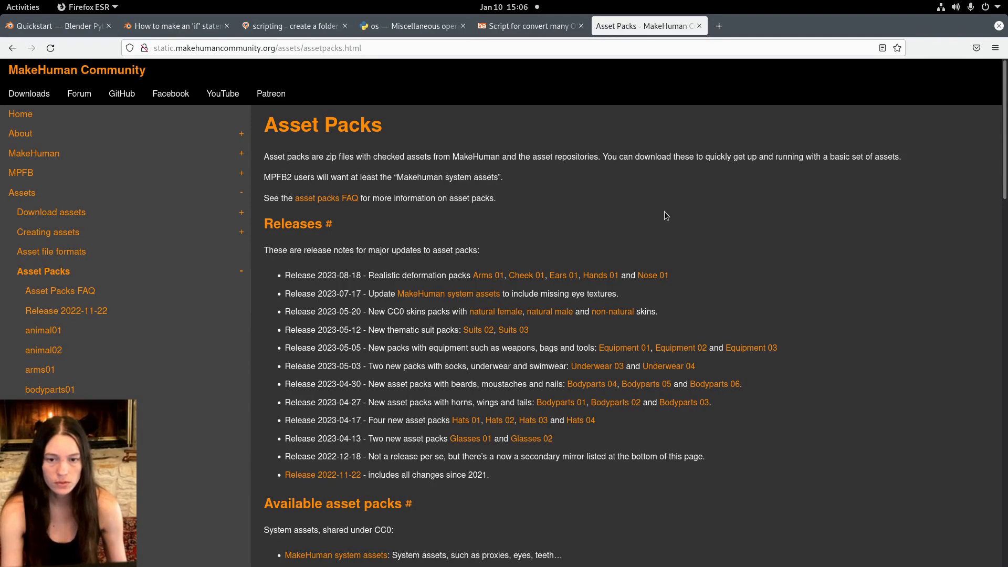
Open the MakeHuman system assets pack from the MakeHuman Community Asset Packs page in Firefox
{"action": "scroll", "coordinate": [531, 240], "scroll_direction": "down", "scroll_amount": 3}
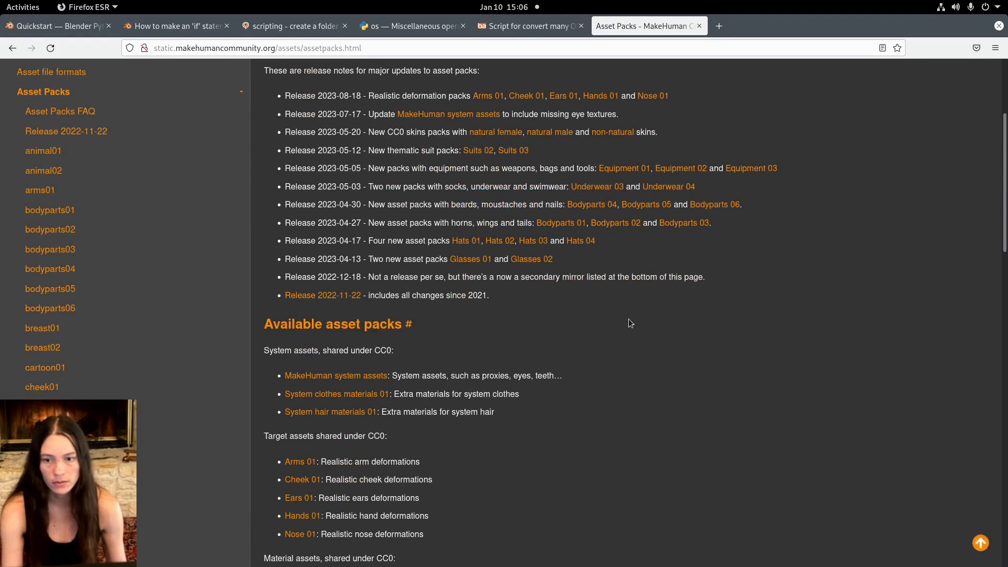
{"action": "scroll", "coordinate": [459, 340], "scroll_direction": "down", "scroll_amount": 2}
{"action": "scroll", "coordinate": [459, 342], "scroll_direction": "up", "scroll_amount": 1}
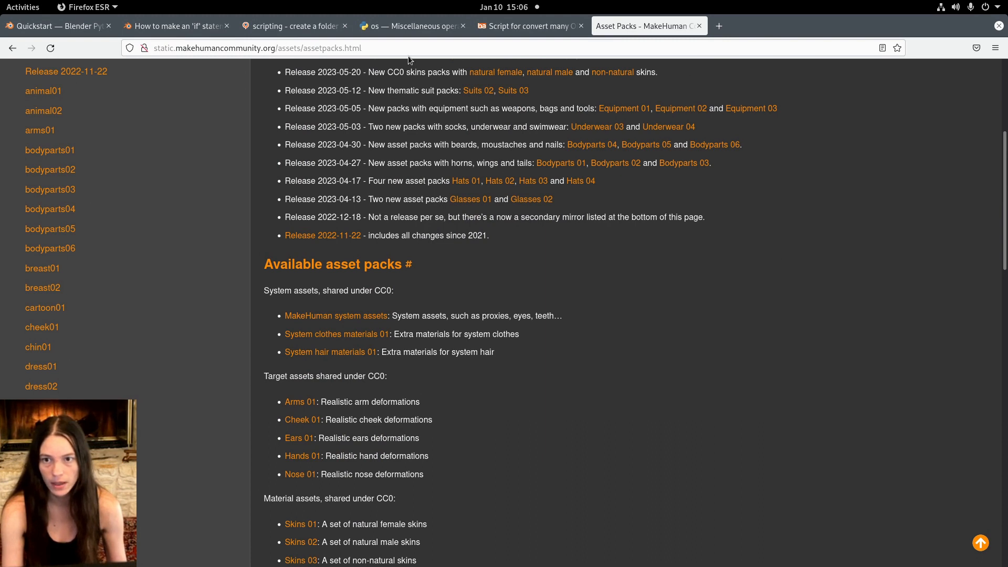
{"action": "left_click", "coordinate": [367, 321]}
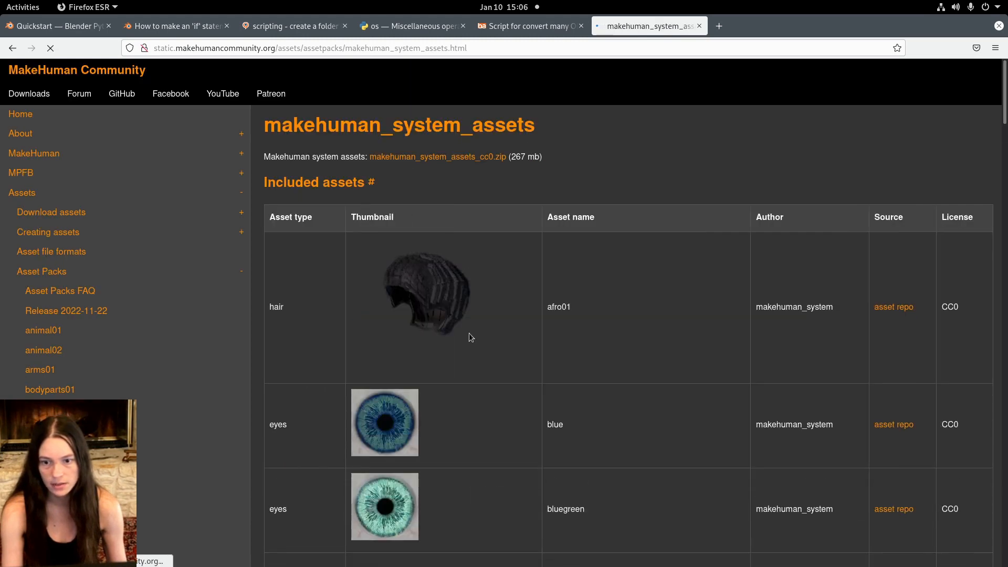
Look over the included assets and download makehuman_system_assets_cc0.zip
{"action": "scroll", "coordinate": [658, 396], "scroll_direction": "down", "scroll_amount": 10}
{"action": "scroll", "coordinate": [709, 364], "scroll_direction": "down", "scroll_amount": 20}
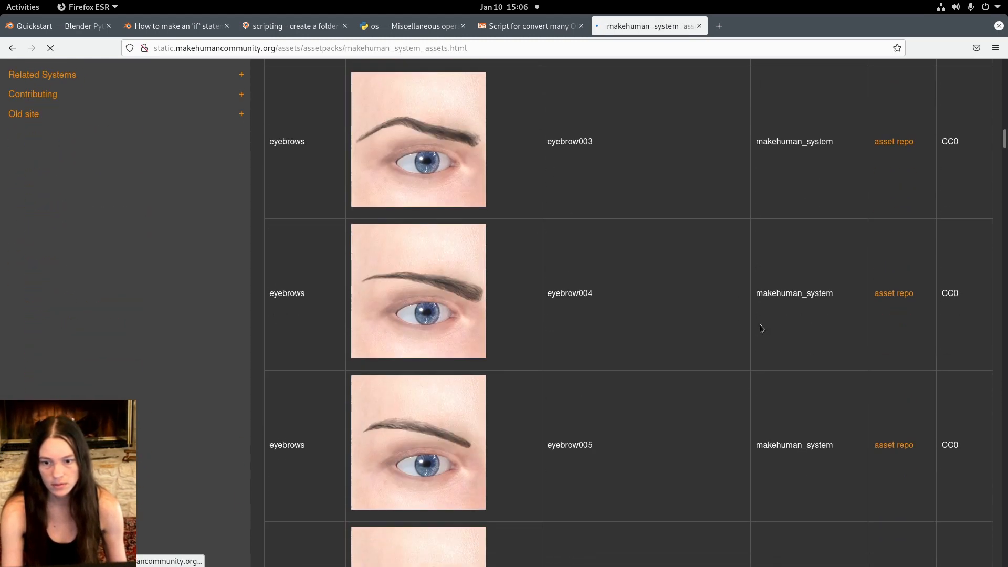
{"action": "left_click_drag", "start_coordinate": [1004, 152], "coordinate": [996, 48]}
{"action": "left_click", "coordinate": [996, 47]}
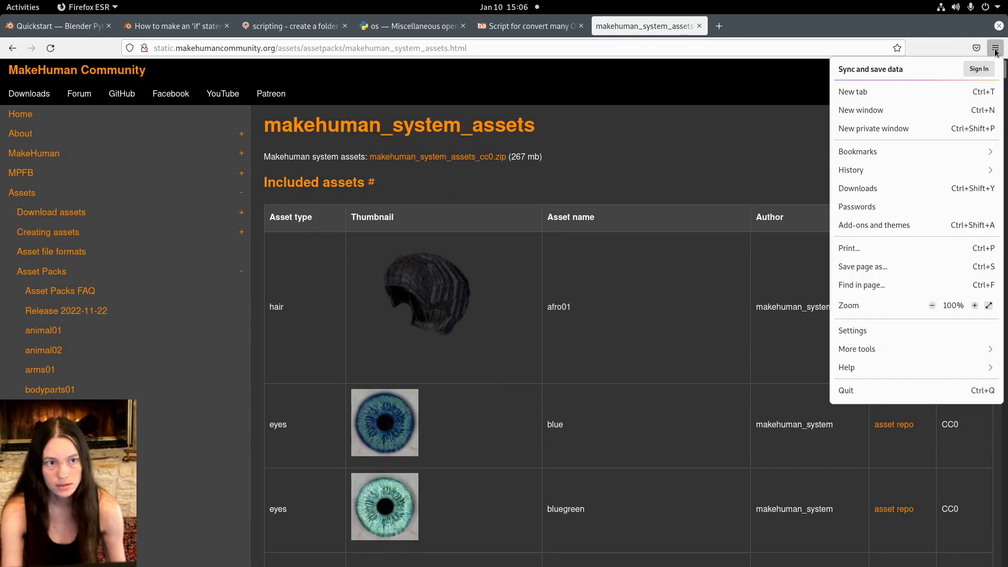
{"action": "left_click", "coordinate": [996, 48]}
{"action": "left_click", "coordinate": [446, 158]}
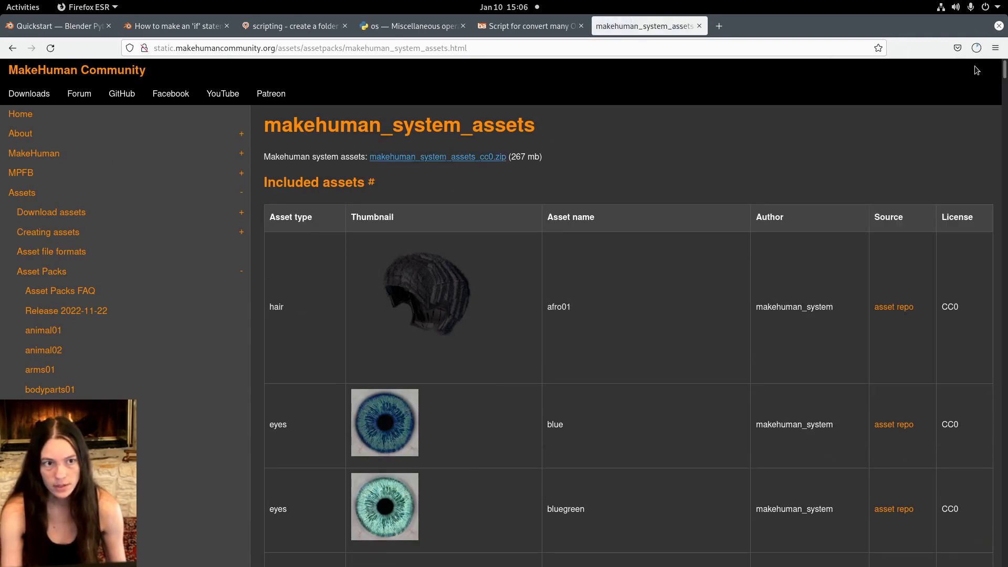
{"action": "left_click", "coordinate": [977, 49]}
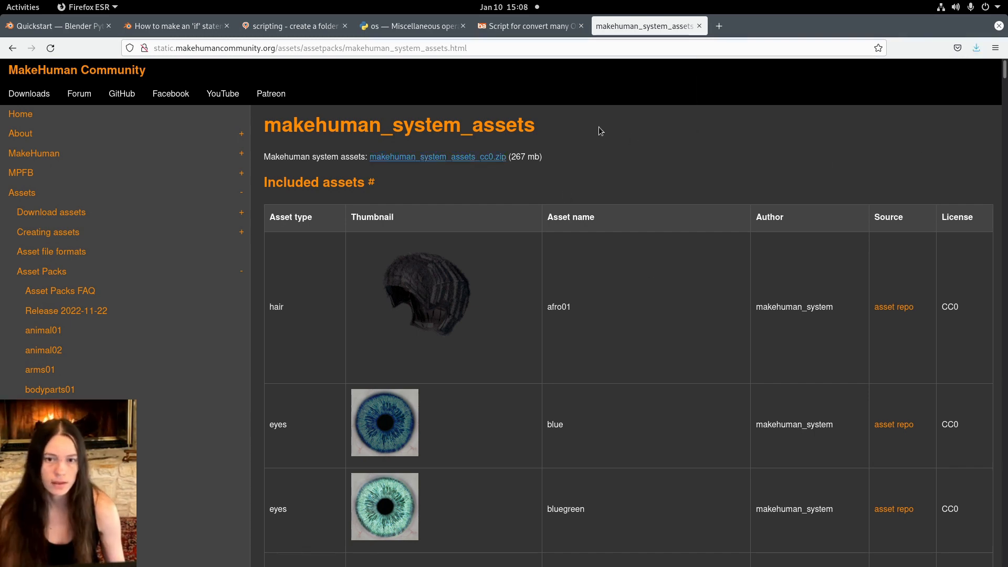
Switch to the Files app and extract makehuman_system_assets_cc0.zip in the Downloads folder
{"action": "left_click", "coordinate": [676, 273]}
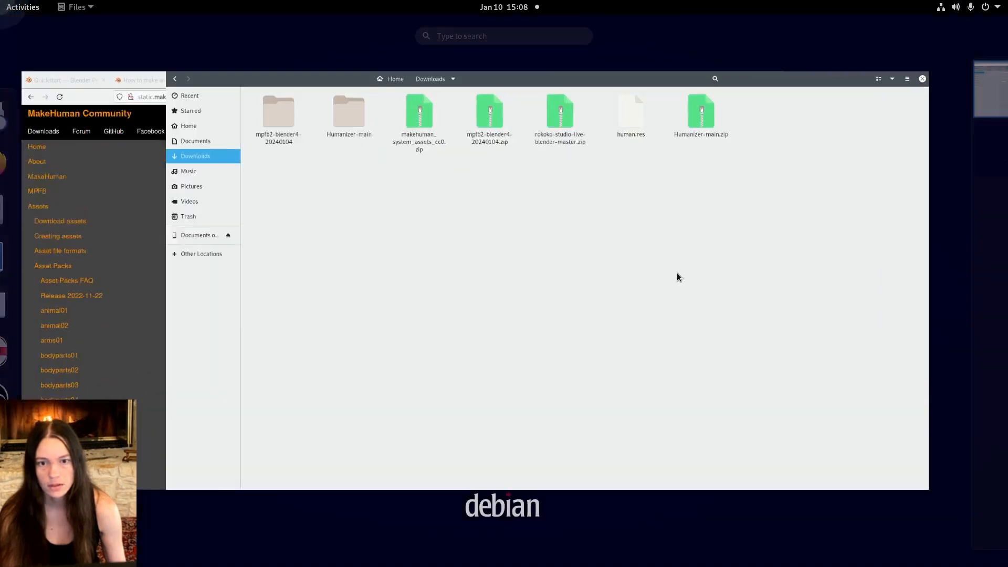
{"action": "left_click", "coordinate": [334, 79]}
{"action": "right_click", "coordinate": [335, 77]}
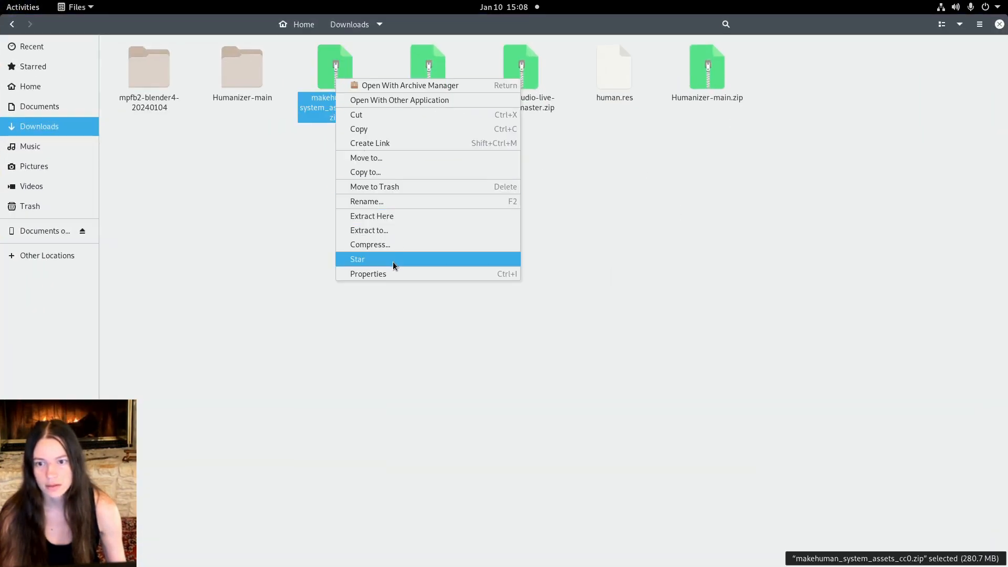
{"action": "left_click", "coordinate": [395, 216]}
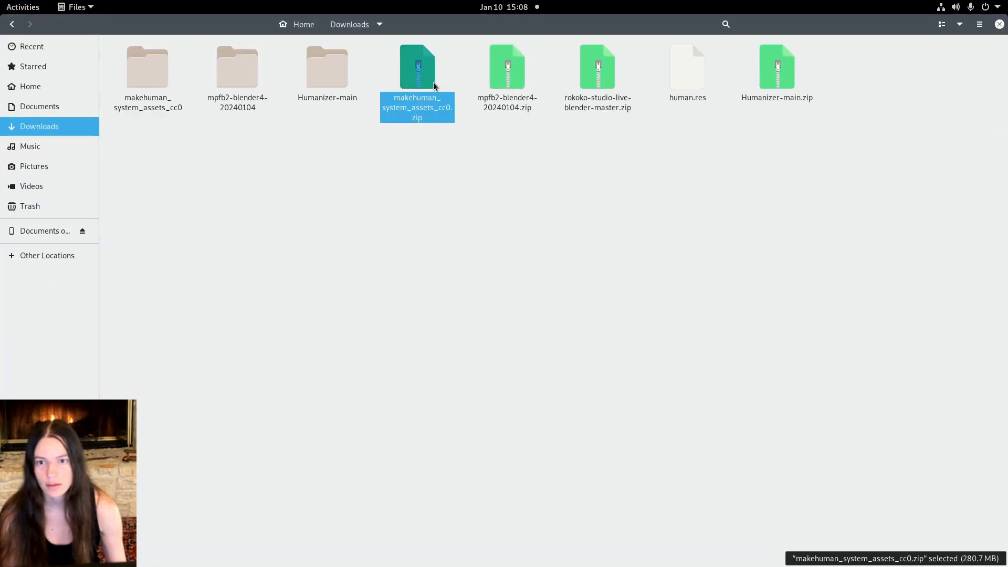
Open the extracted makehuman_system_assets_cc0 folder in Downloads and copy all the asset folders inside it
{"action": "left_click", "coordinate": [166, 185]}
{"action": "left_click", "coordinate": [150, 95]}
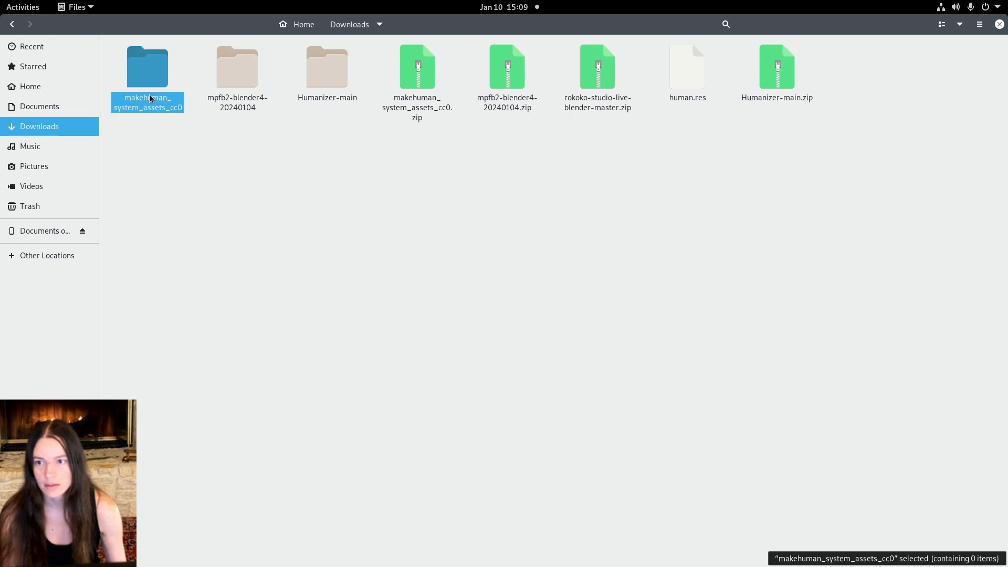
{"action": "double_click", "coordinate": [150, 98]}
{"action": "left_click_drag", "start_coordinate": [184, 208], "coordinate": [304, 234]}
{"action": "left_click_drag", "start_coordinate": [128, 131], "coordinate": [914, 76]}
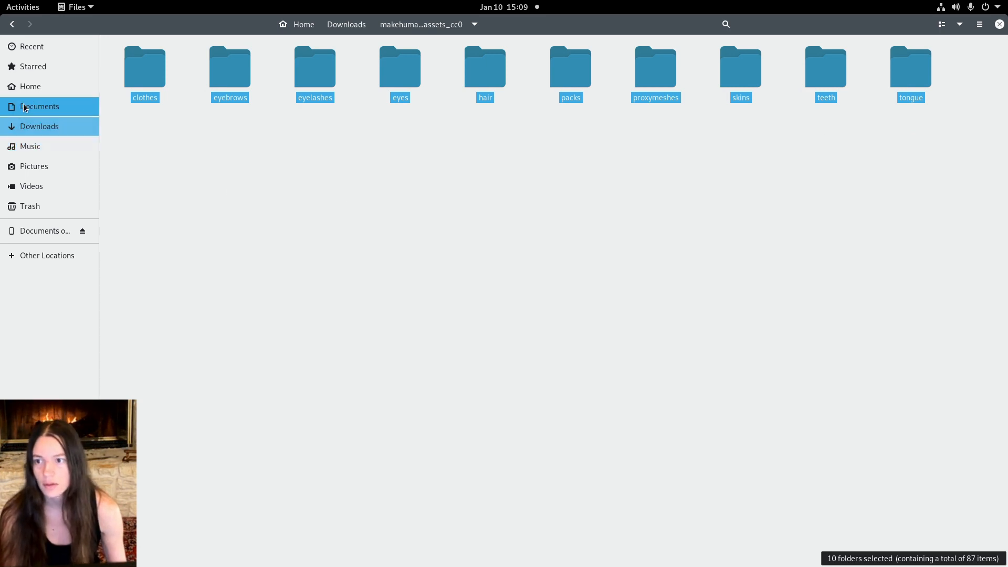
Create a folder named assets inside Game_Dev/GoDot/Humanizer/mpfb2_plugin in the home directory
{"action": "left_click", "coordinate": [10, 88]}
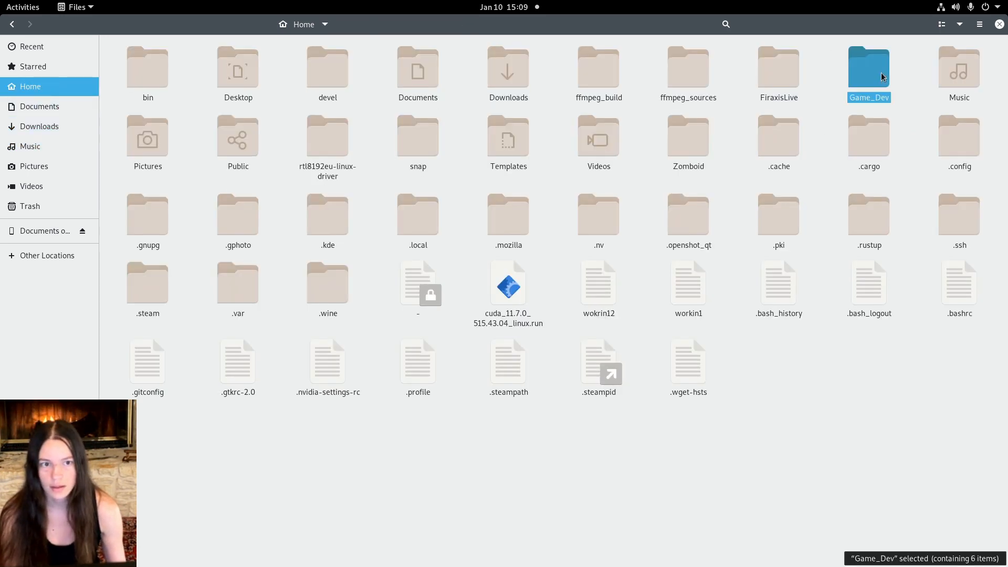
{"action": "double_click", "coordinate": [869, 68]}
{"action": "double_click", "coordinate": [144, 98]}
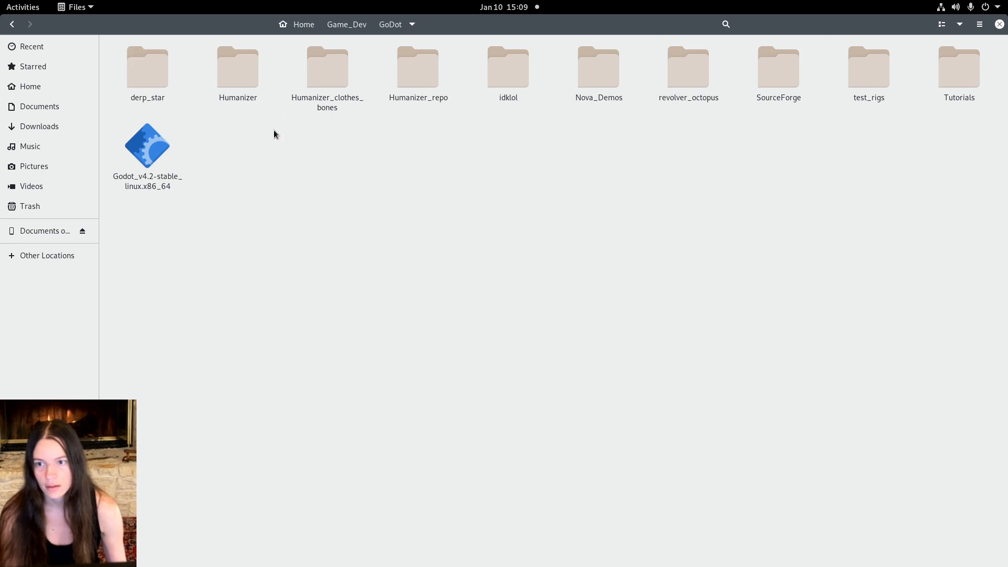
{"action": "double_click", "coordinate": [247, 74]}
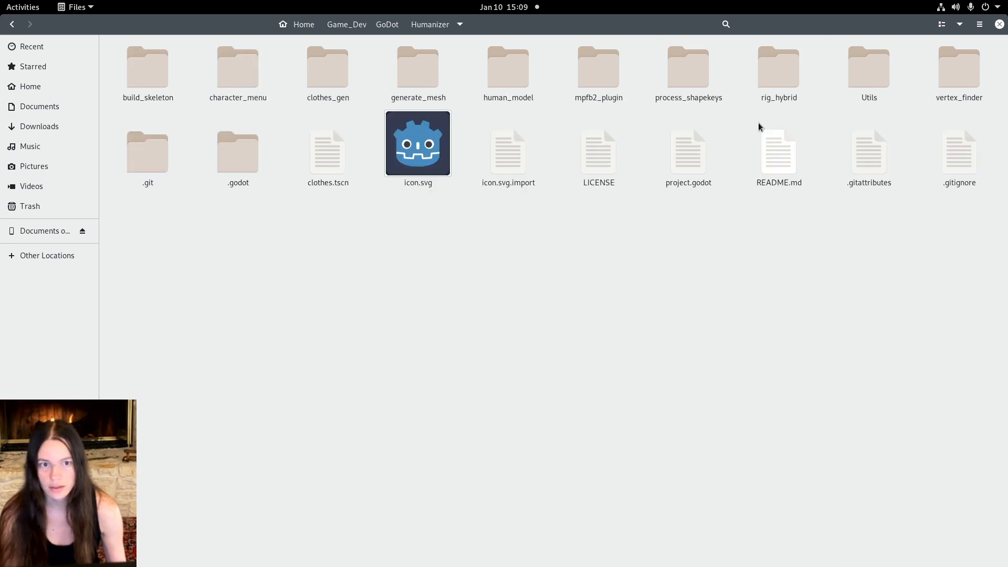
{"action": "double_click", "coordinate": [600, 80]}
{"action": "right_click", "coordinate": [333, 137]}
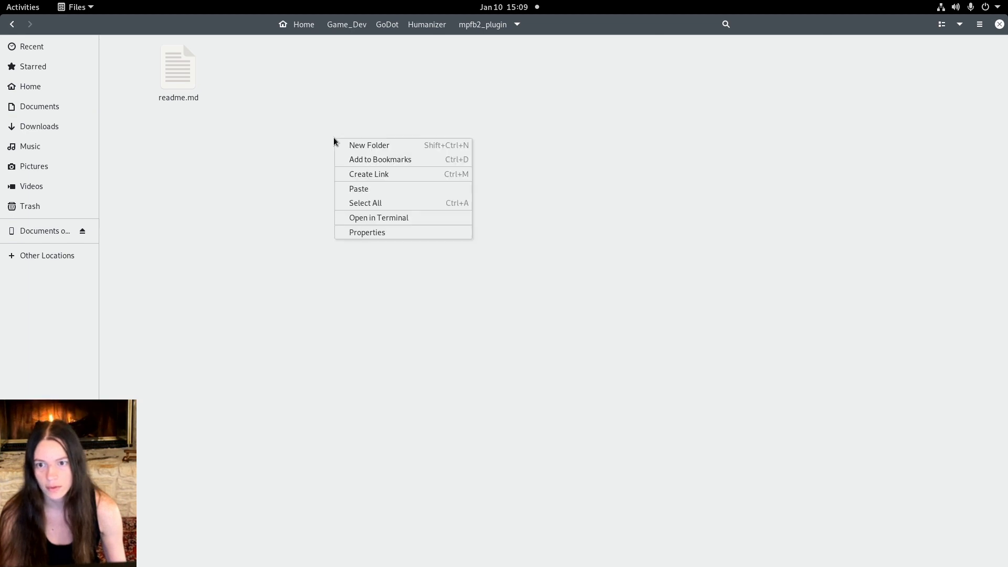
{"action": "left_click", "coordinate": [366, 145]}
{"action": "type", "text": "as"}
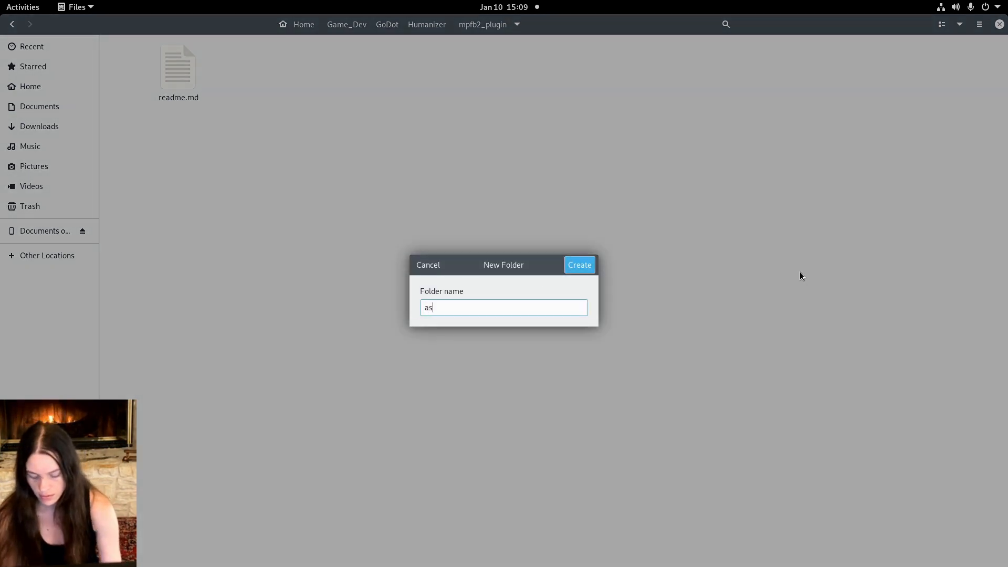
{"action": "type", "text": "sets"}
{"action": "key", "text": "Return"}
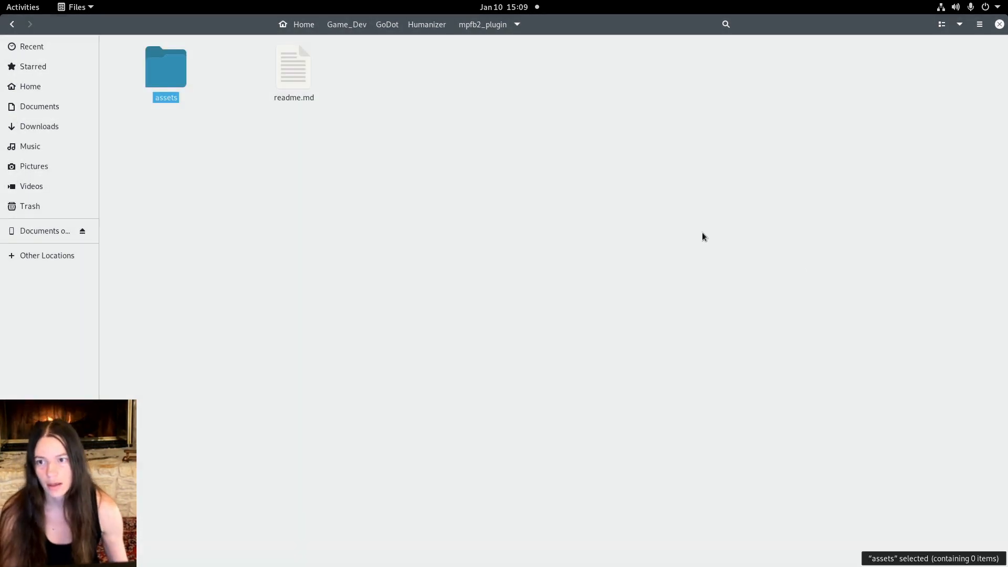
Paste the copied MakeHuman asset folders into the new assets folder and check its location within mpfb2_plugin
{"action": "double_click", "coordinate": [181, 84]}
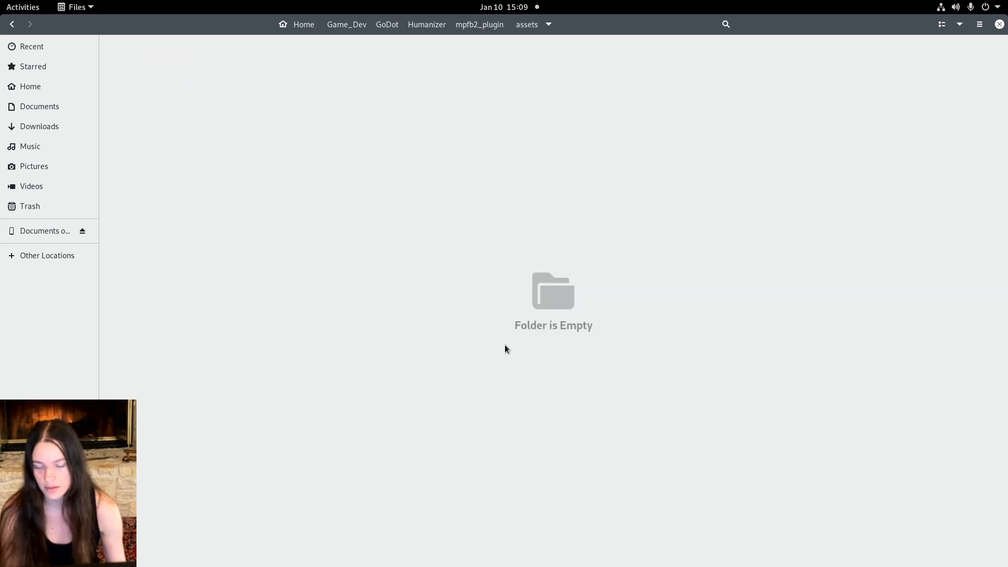
{"action": "key", "text": "ctrl+v"}
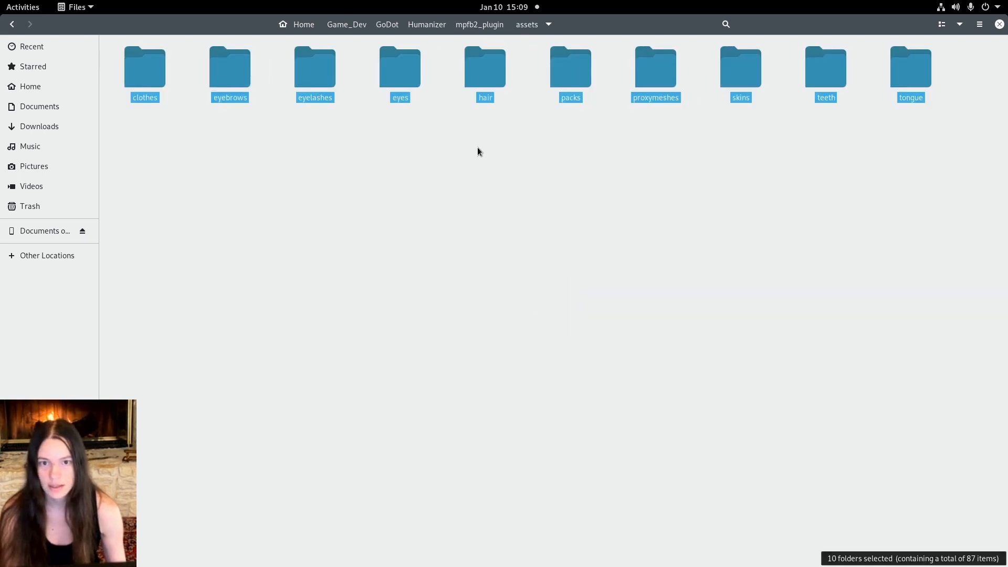
{"action": "left_click", "coordinate": [660, 224]}
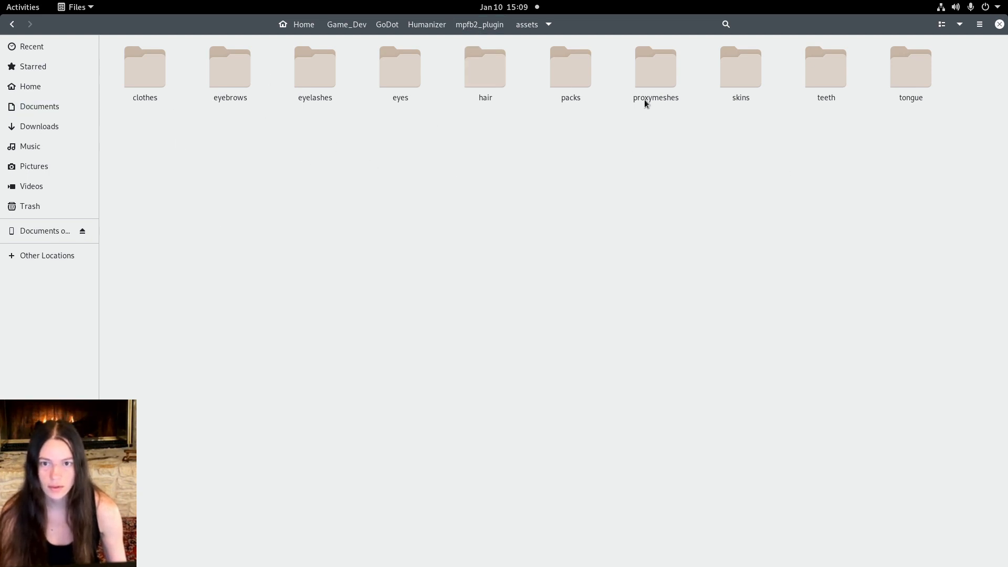
{"action": "left_click", "coordinate": [479, 24]}
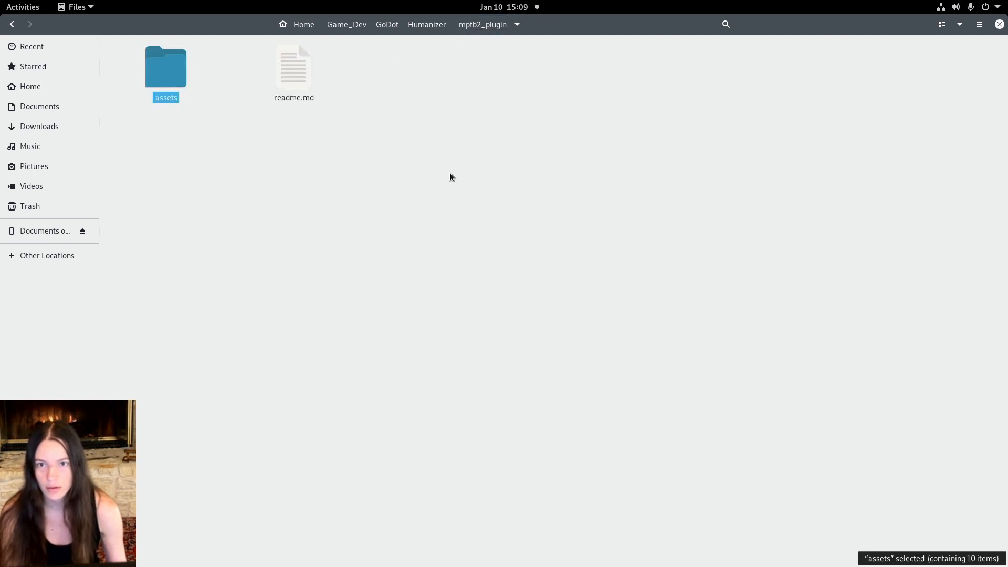
{"action": "double_click", "coordinate": [168, 80]}
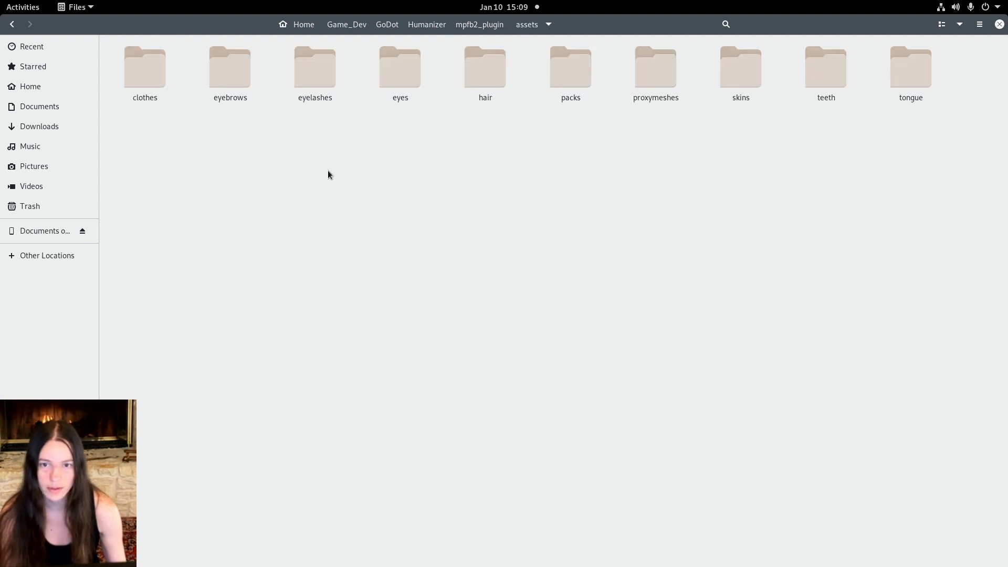
{"action": "left_click", "coordinate": [494, 25]}
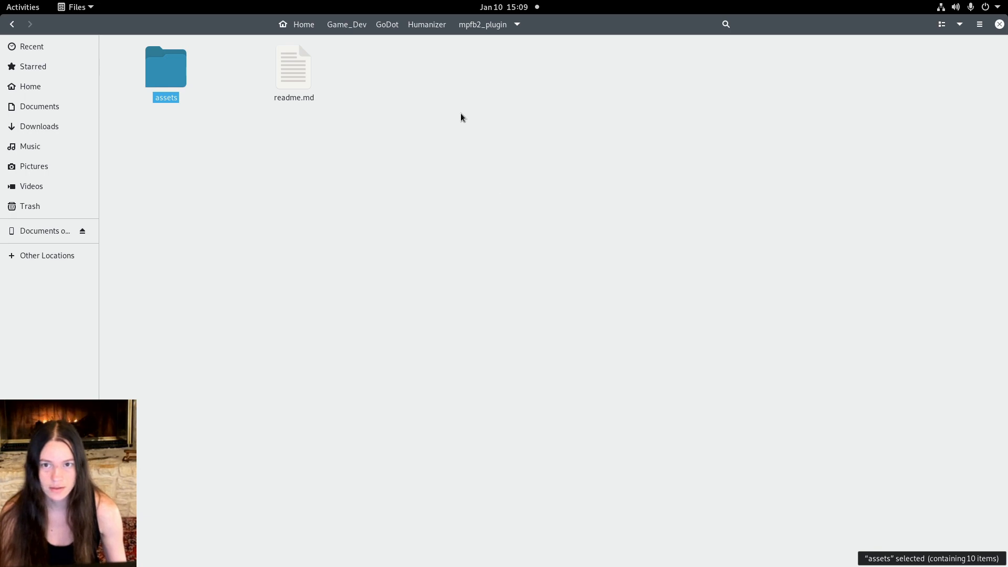
Create a folder named generated_assets in the Humanizer project folder
{"action": "left_click", "coordinate": [440, 25]}
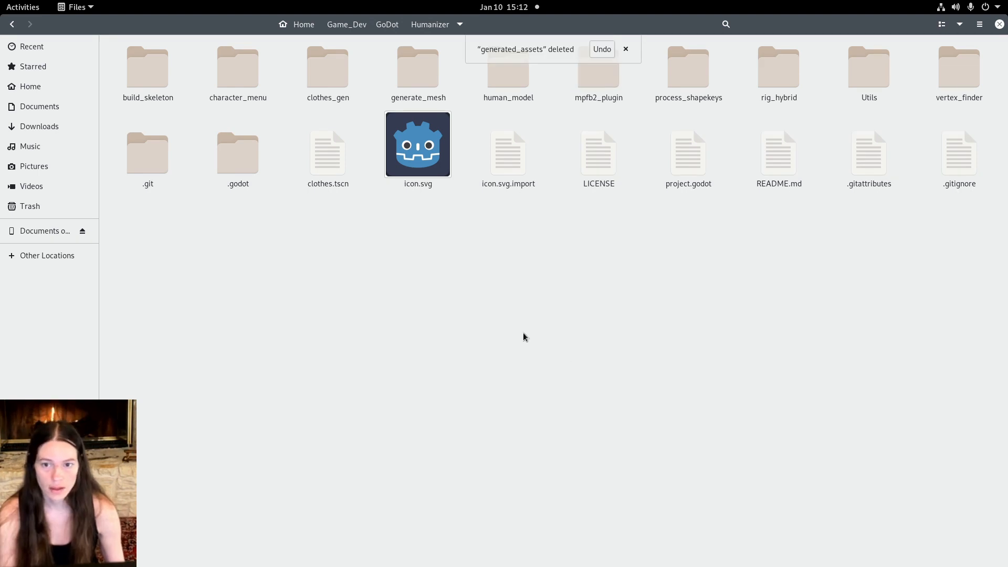
{"action": "right_click", "coordinate": [401, 247]}
{"action": "left_click", "coordinate": [420, 254]}
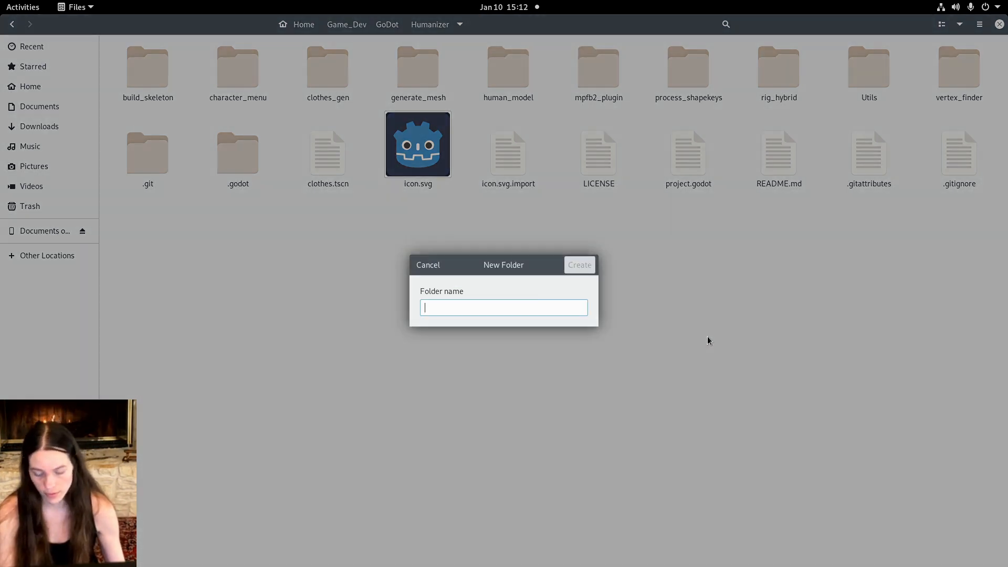
{"action": "type", "text": "generated_"}
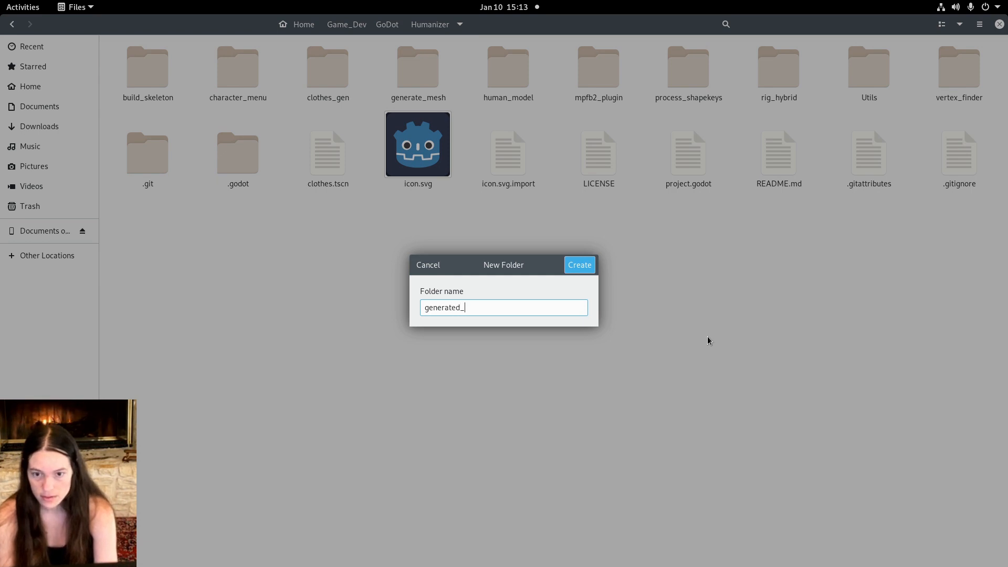
{"action": "type", "text": "assets"}
{"action": "key", "text": "Return"}
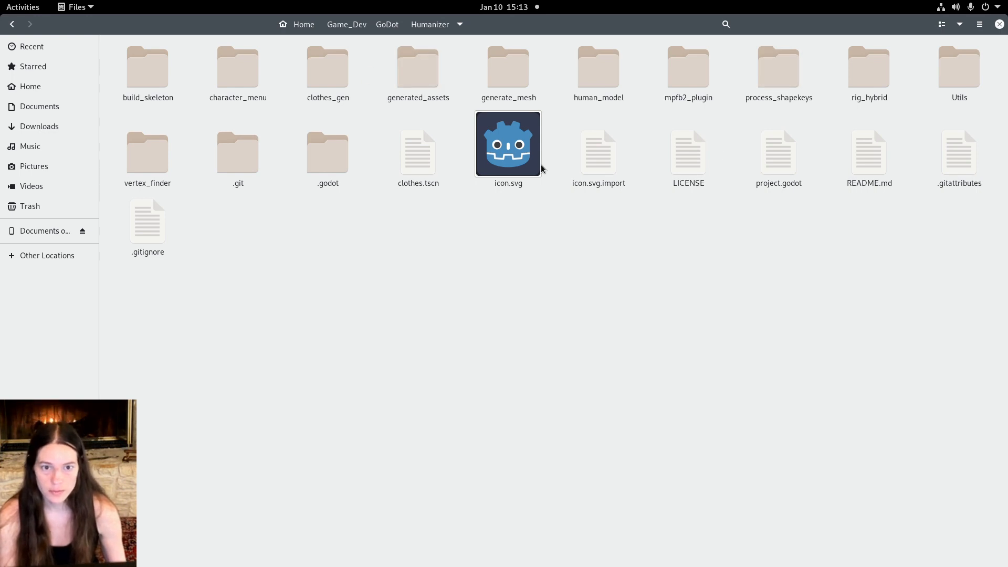
Browse to mpfb2_plugin/assets/clothes/fedora_cocked and examine the OBJ file of the fedora
{"action": "double_click", "coordinate": [692, 68]}
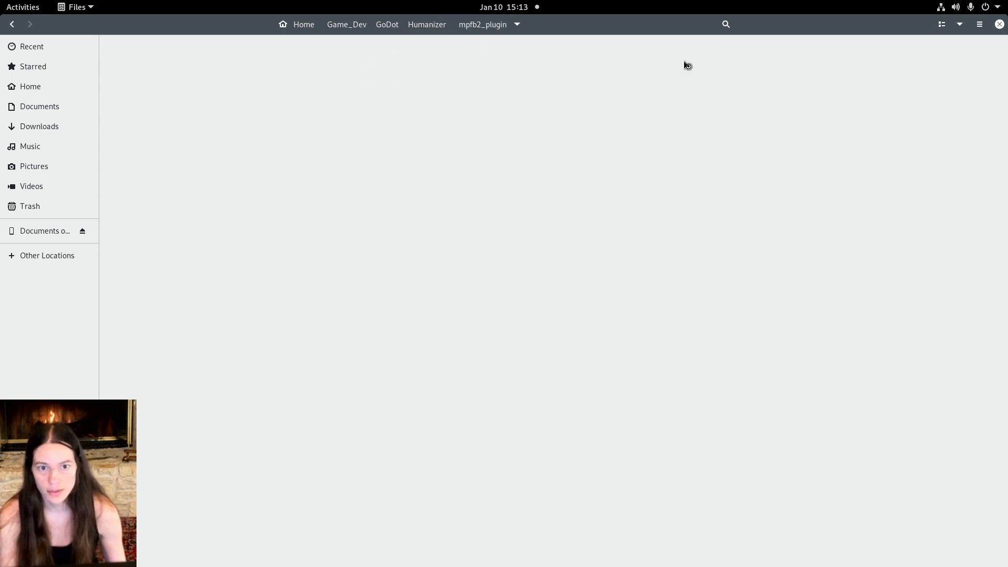
{"action": "double_click", "coordinate": [152, 65]}
{"action": "double_click", "coordinate": [143, 59]}
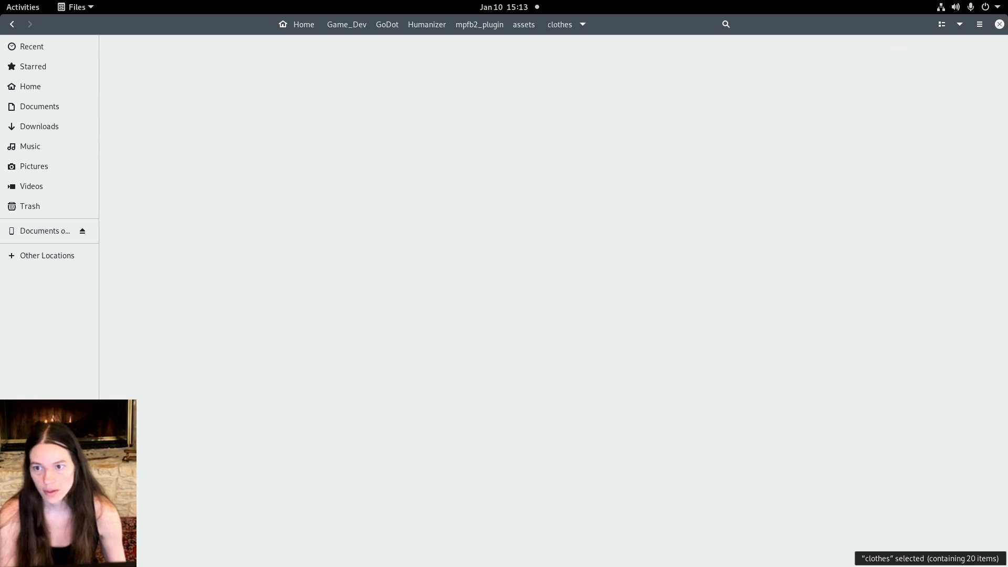
{"action": "double_click", "coordinate": [256, 78]}
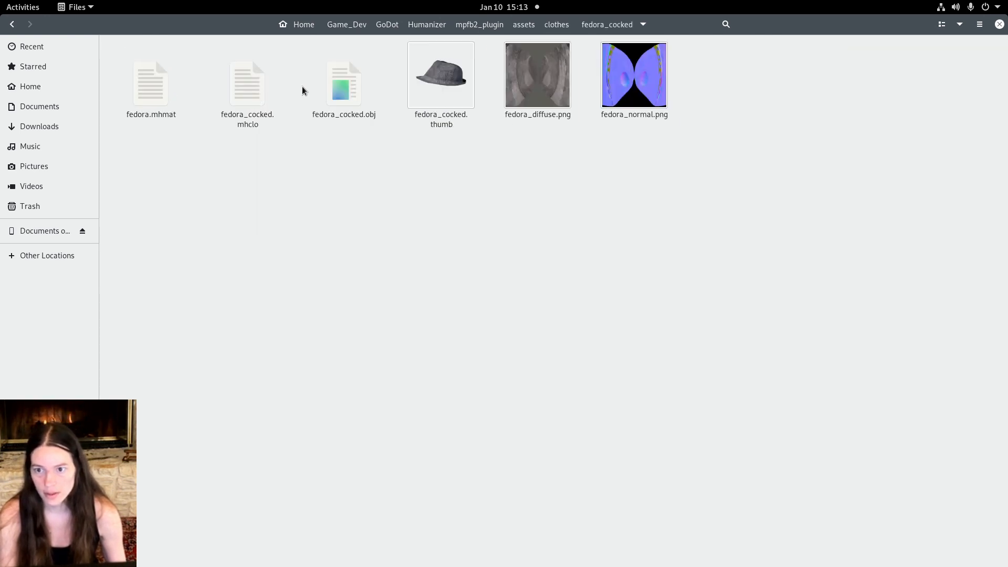
{"action": "left_click", "coordinate": [349, 90]}
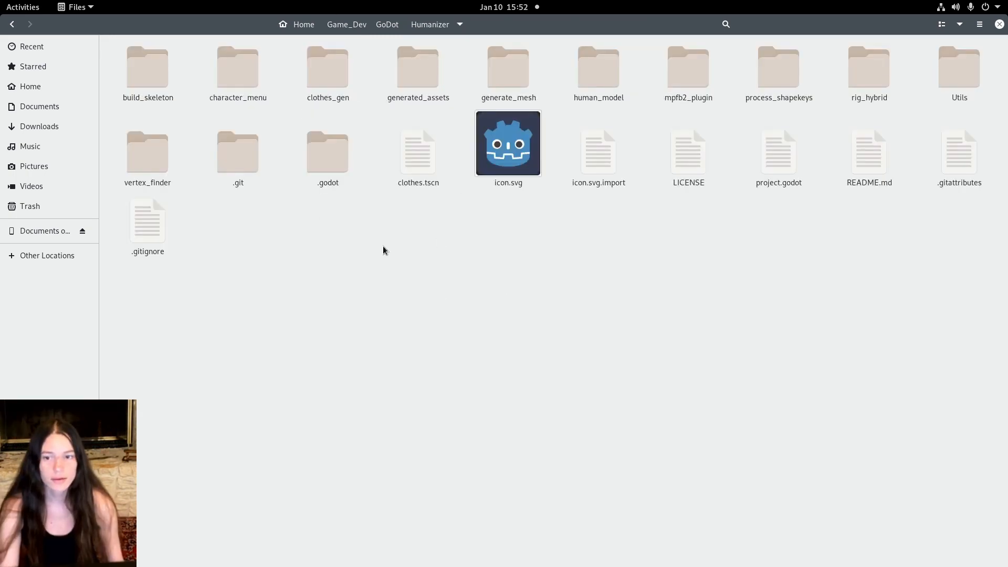
Switch to Firefox and review the Blender Artists forum script for converting many OBJs to .blend files
{"action": "mouse_move", "coordinate": [1, 1]}
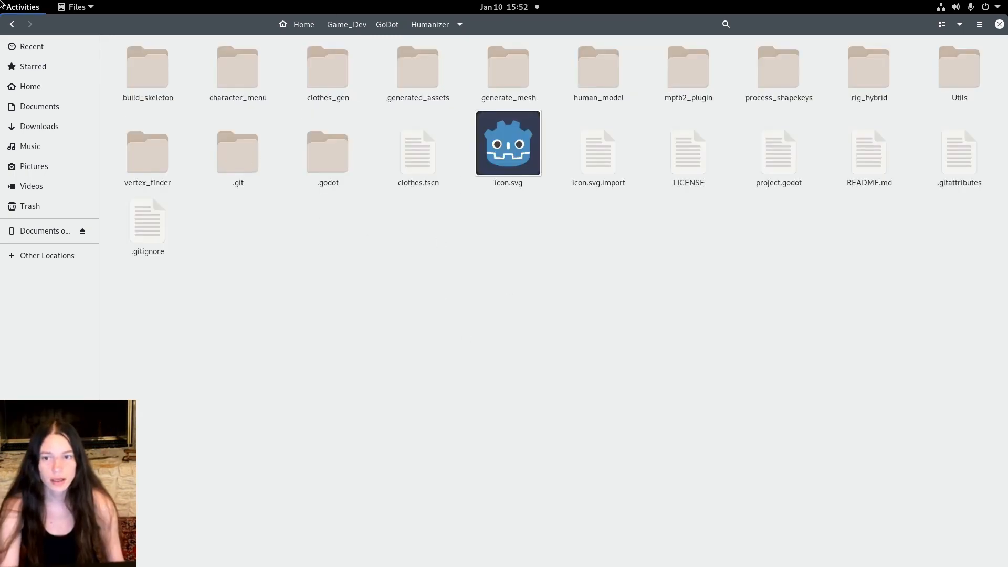
{"action": "left_click", "coordinate": [327, 191]}
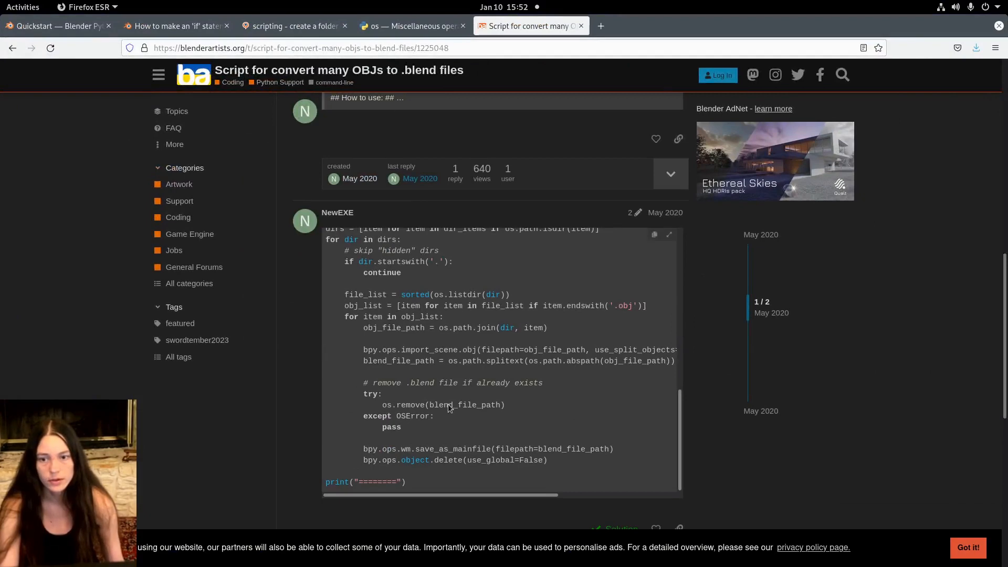
{"action": "scroll", "coordinate": [311, 333], "scroll_direction": "up", "scroll_amount": 2}
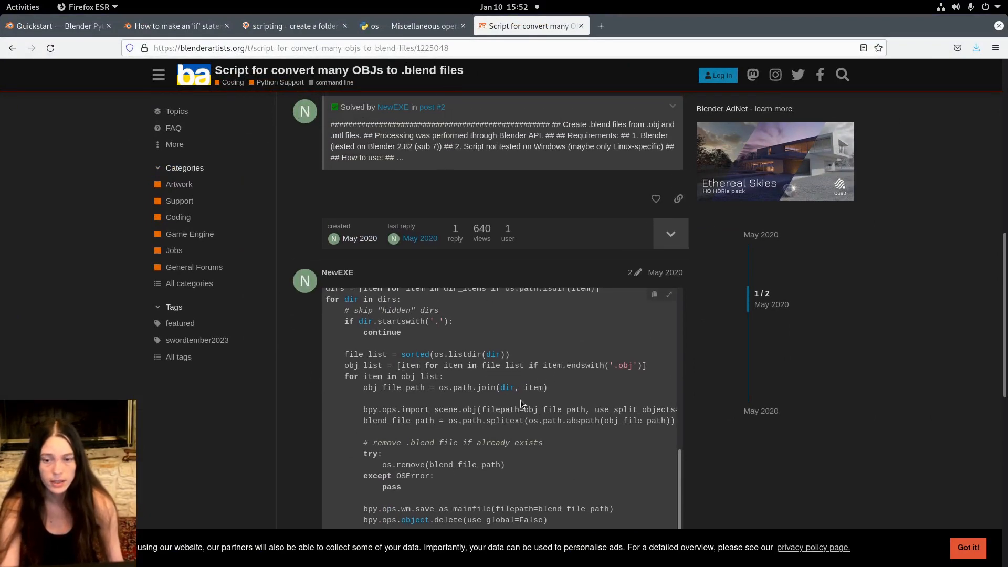
{"action": "scroll", "coordinate": [471, 374], "scroll_direction": "down", "scroll_amount": 8}
{"action": "scroll", "coordinate": [471, 374], "scroll_direction": "up", "scroll_amount": 6}
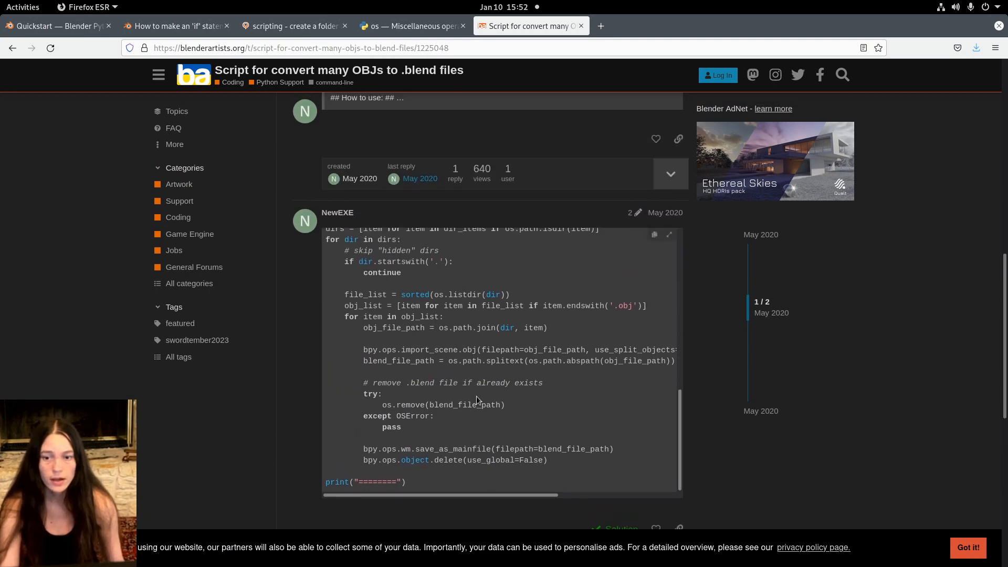
Switch to the file manager and locate obj_to_fbx_script.blend in the Humanizer clothes_gen folder
{"action": "mouse_move", "coordinate": [0, 0]}
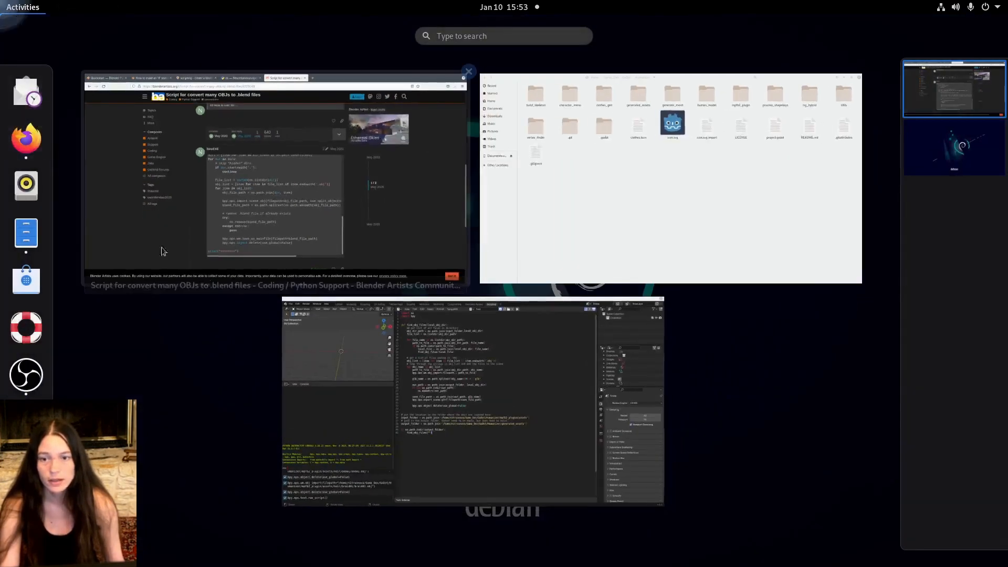
{"action": "left_click", "coordinate": [556, 213]}
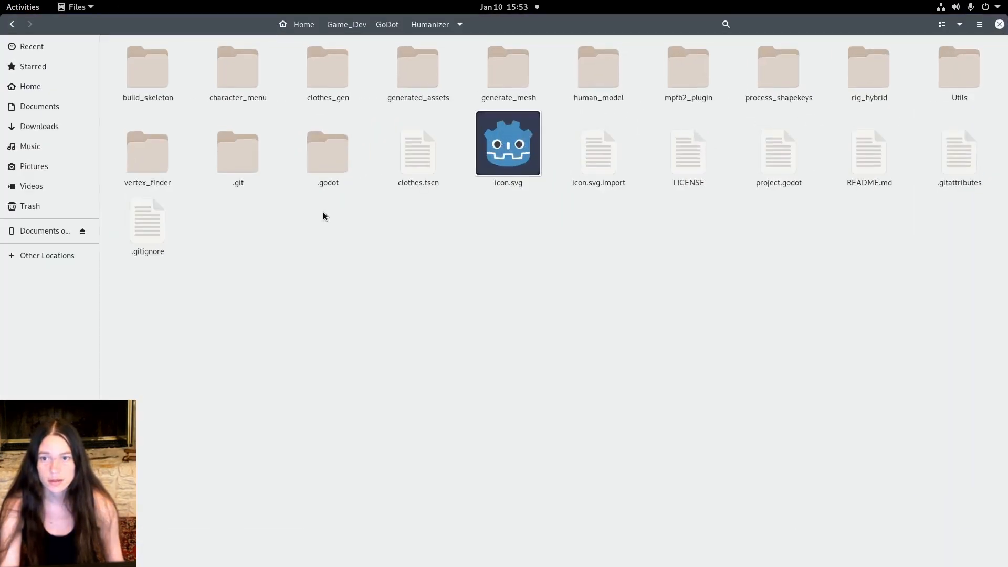
{"action": "double_click", "coordinate": [337, 71]}
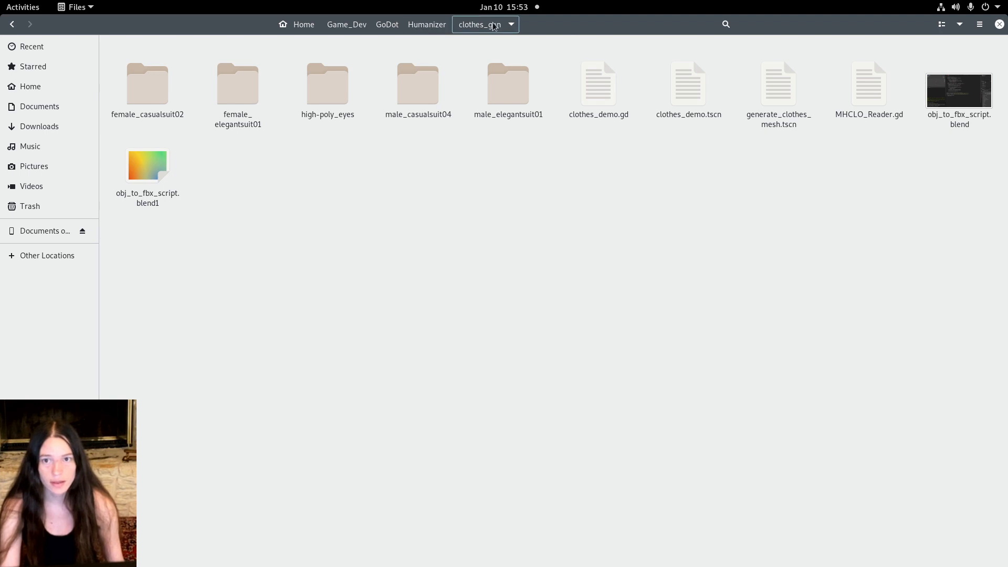
{"action": "left_click", "coordinate": [955, 93]}
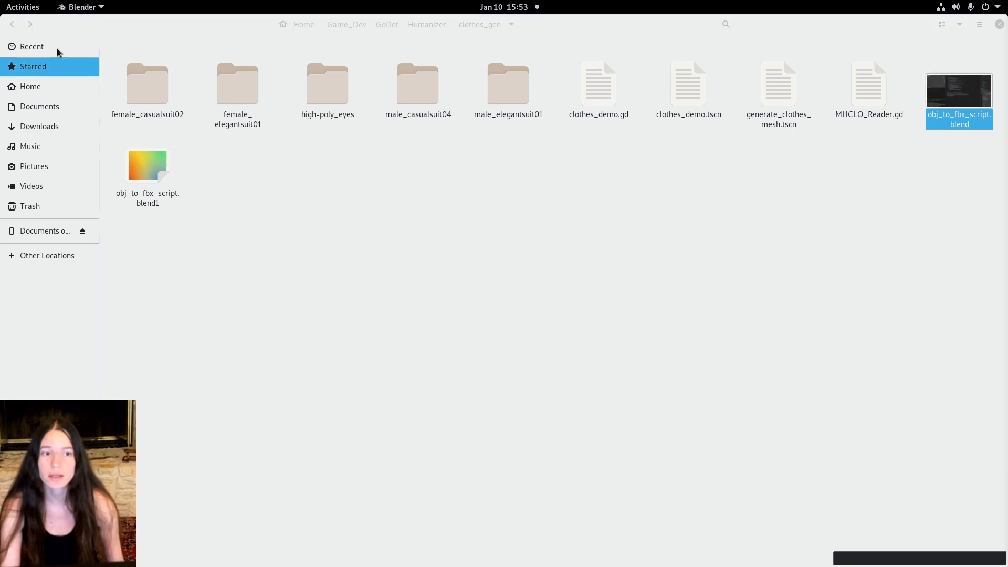
Switch to Blender, review the input folder path in the conversion script, and run the script to export the OBJ assets as GLB files
{"action": "mouse_move", "coordinate": [1, 1]}
{"action": "left_click", "coordinate": [456, 437]}
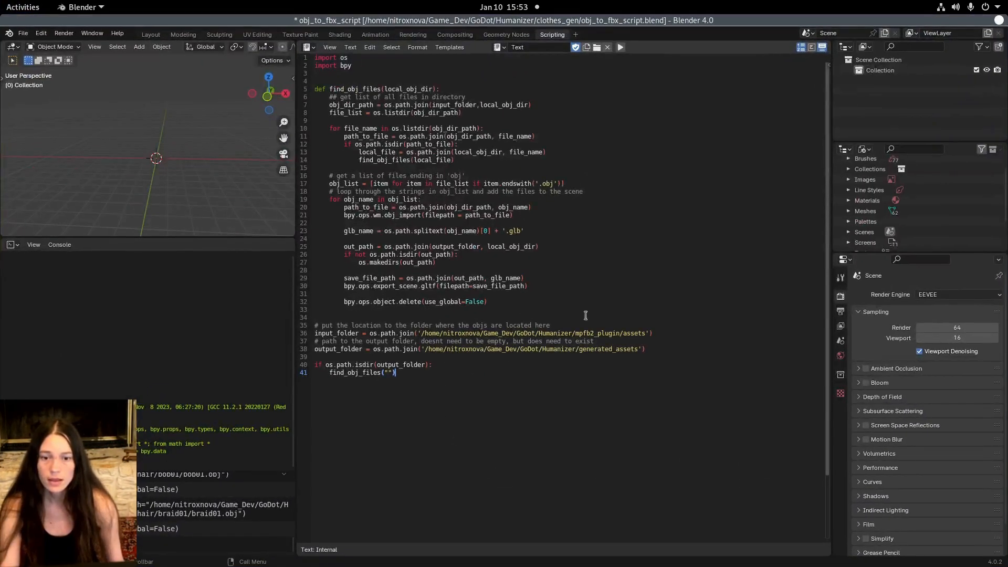
{"action": "left_click_drag", "start_coordinate": [421, 335], "coordinate": [645, 335]}
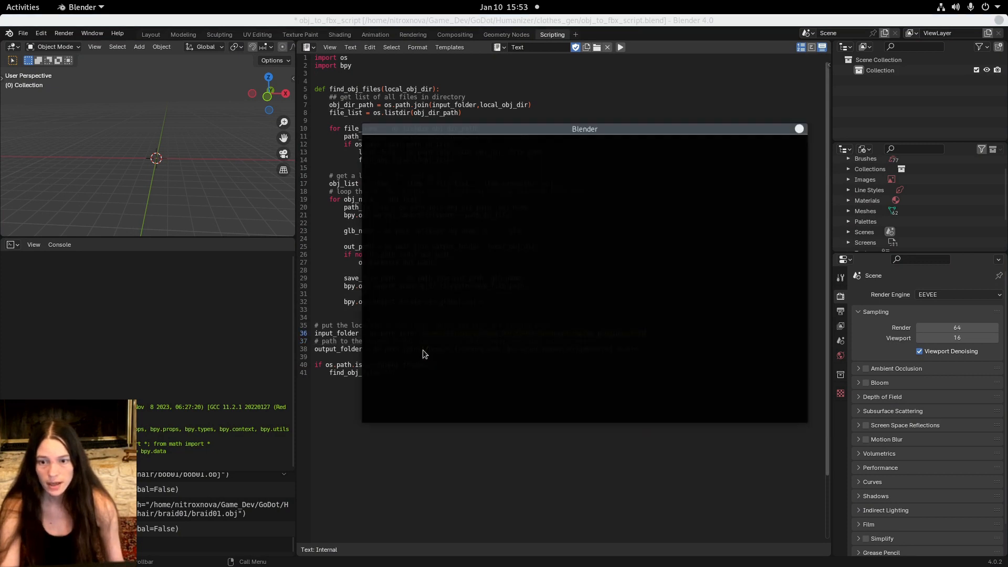
{"action": "left_click", "coordinate": [444, 470]}
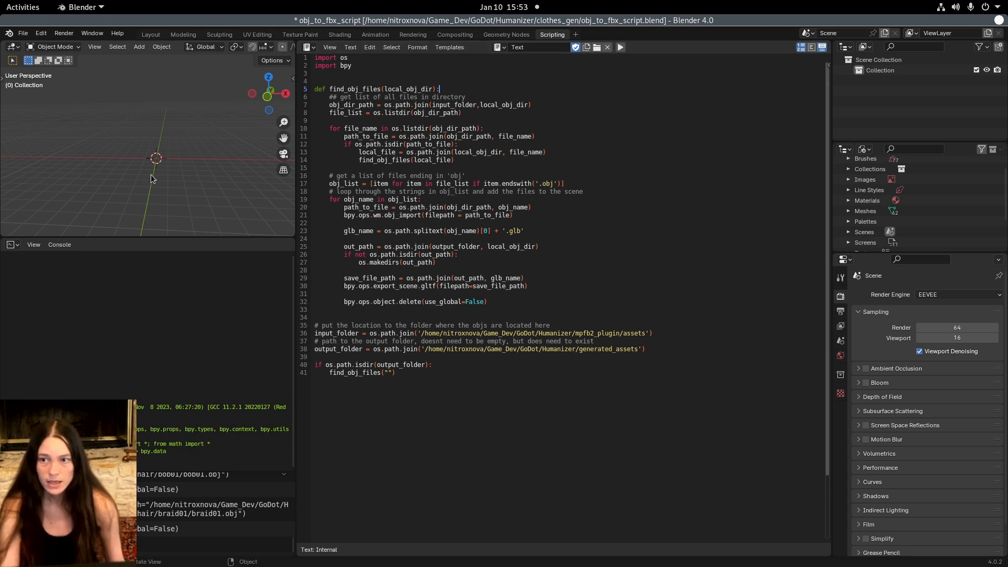
{"action": "middle_click_drag", "start_coordinate": [128, 172], "coordinate": [178, 169]}
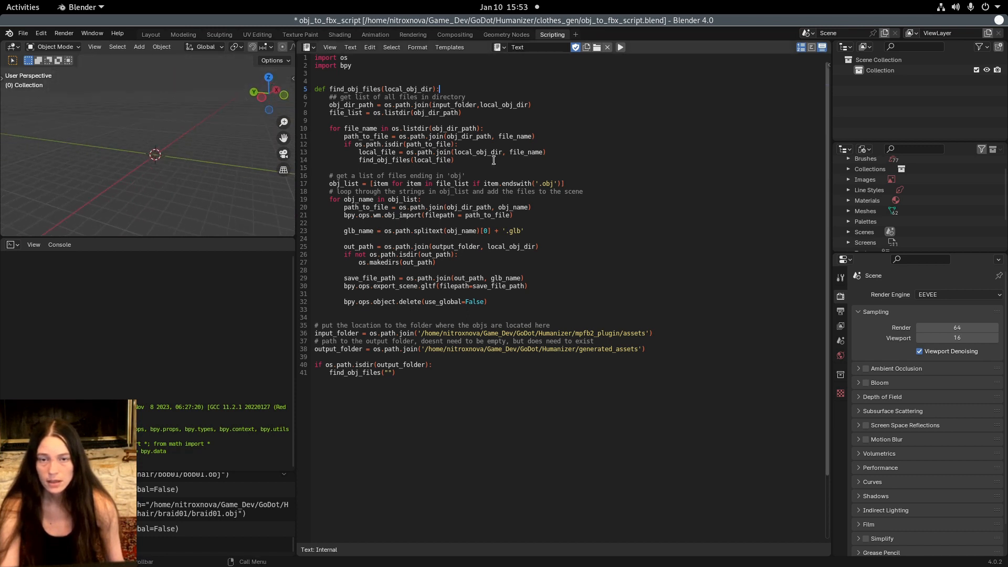
{"action": "left_click", "coordinate": [621, 47]}
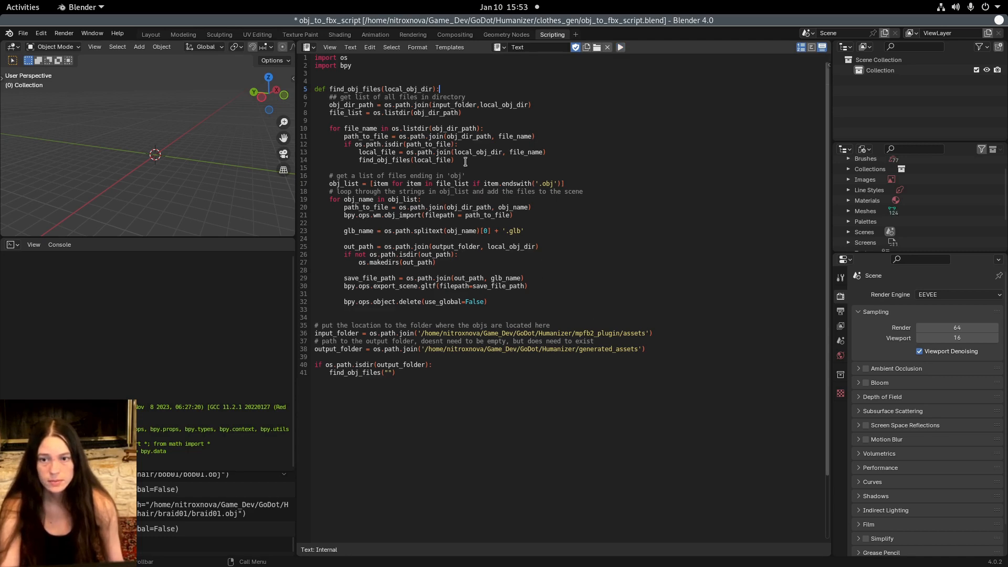
Switch to the file manager and check the exported GLB in Humanizer/generated_assets/clothes/female_casualsuit02
{"action": "mouse_move", "coordinate": [1, 2]}
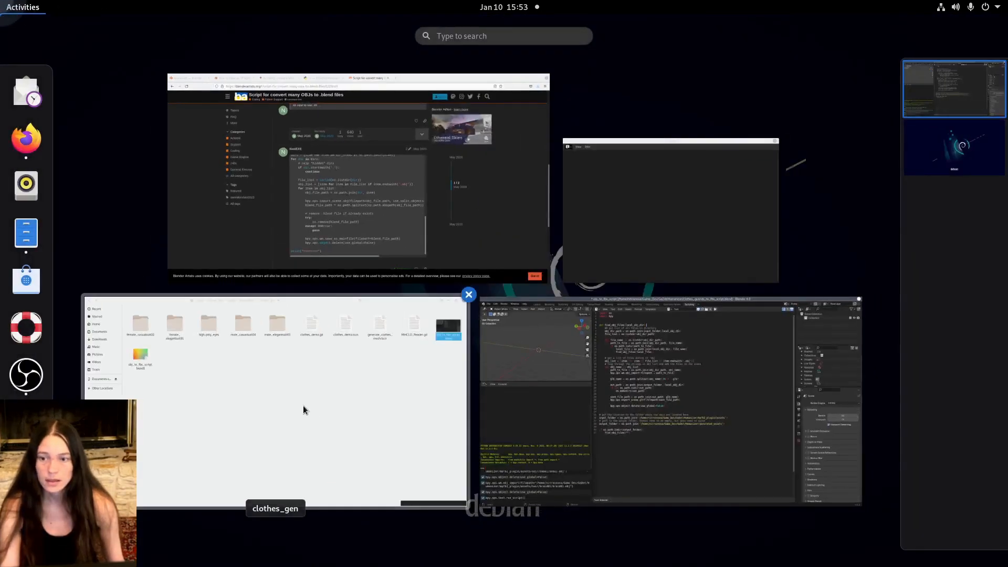
{"action": "left_click", "coordinate": [307, 409]}
{"action": "left_click", "coordinate": [427, 24]}
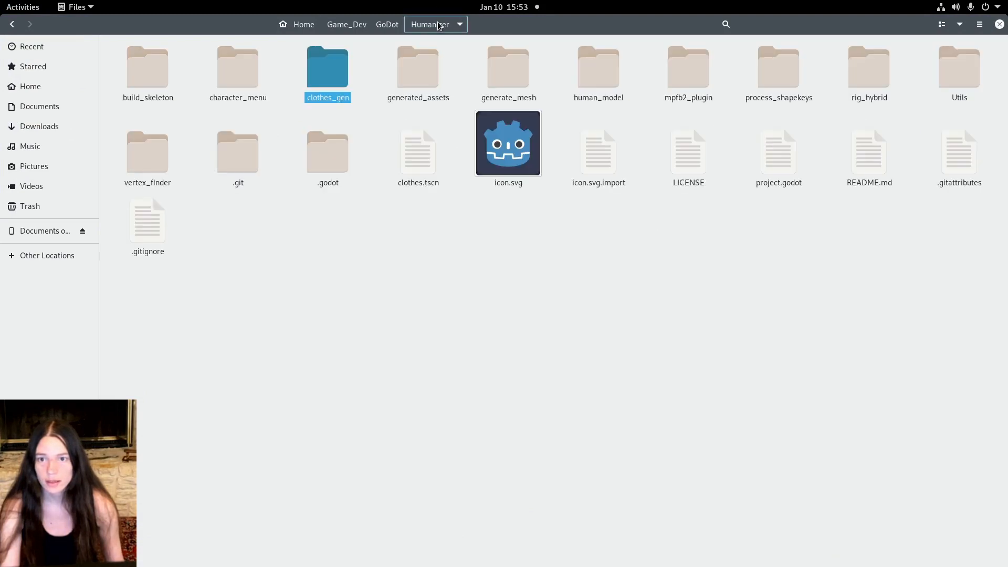
{"action": "double_click", "coordinate": [413, 78]}
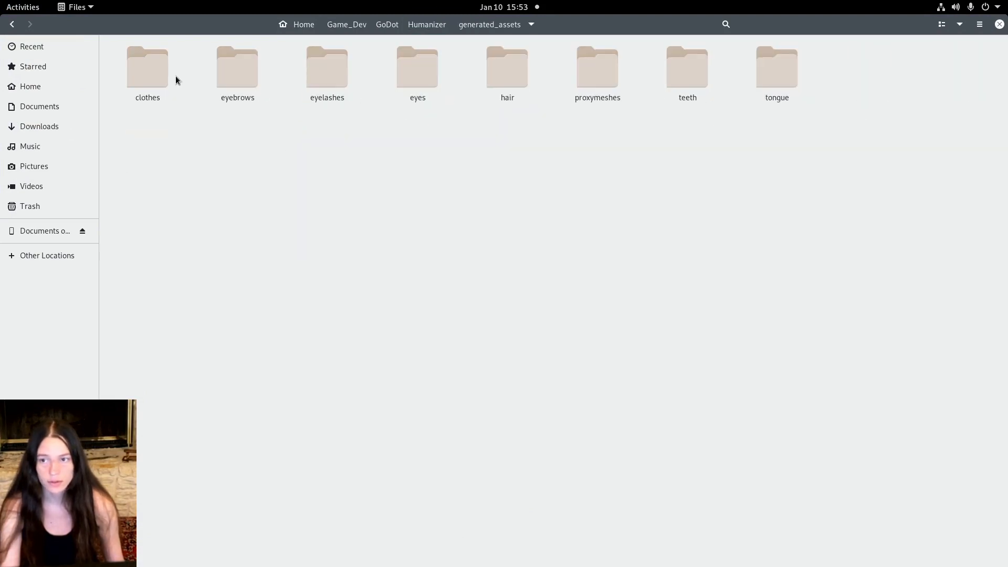
{"action": "double_click", "coordinate": [153, 71]}
{"action": "double_click", "coordinate": [404, 62]}
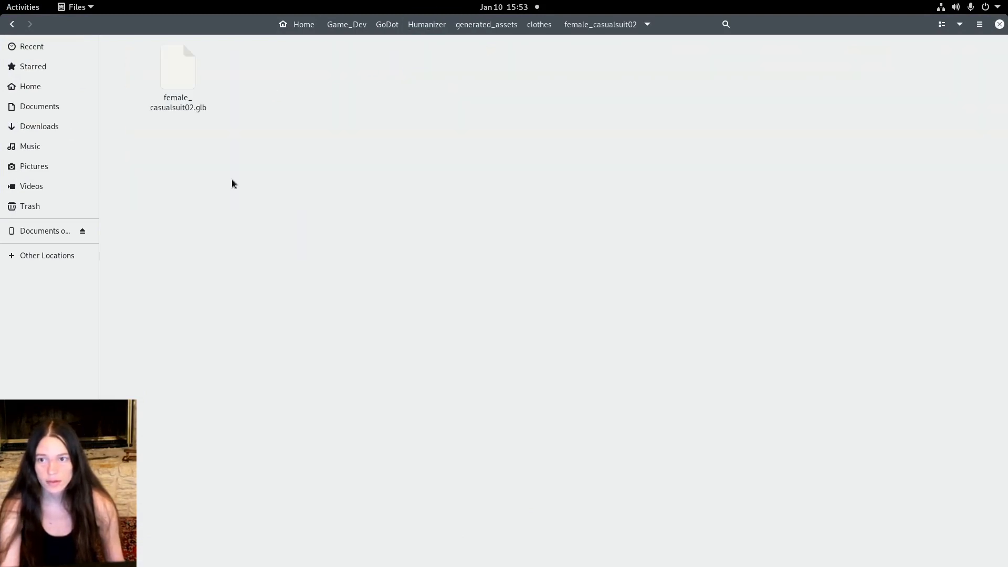
{"action": "left_click", "coordinate": [176, 61]}
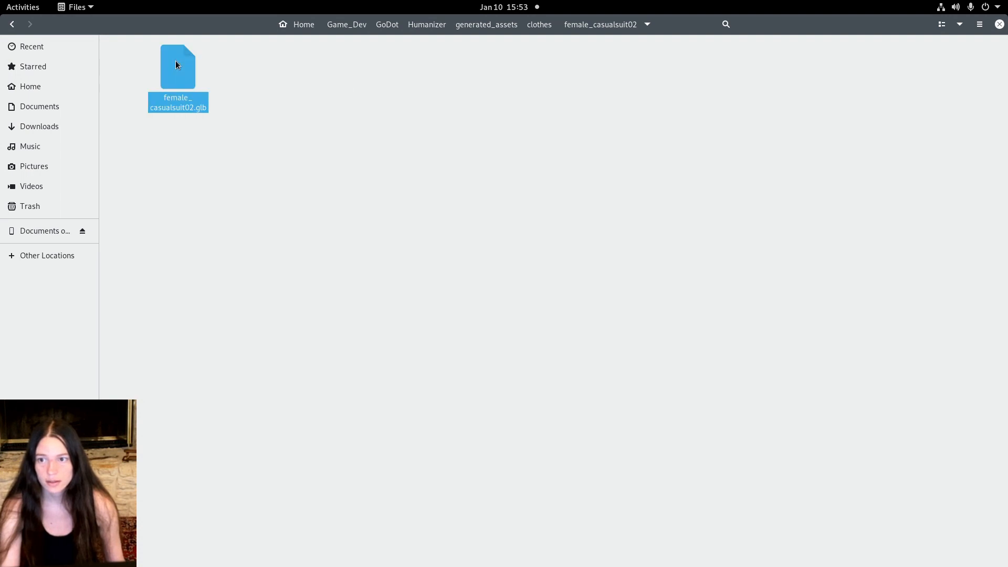
Check the female_elegantsuit01 and shoes02 folders under generated_assets/clothes for their exported GLB files
{"action": "left_click", "coordinate": [540, 24]}
{"action": "double_click", "coordinate": [513, 78]}
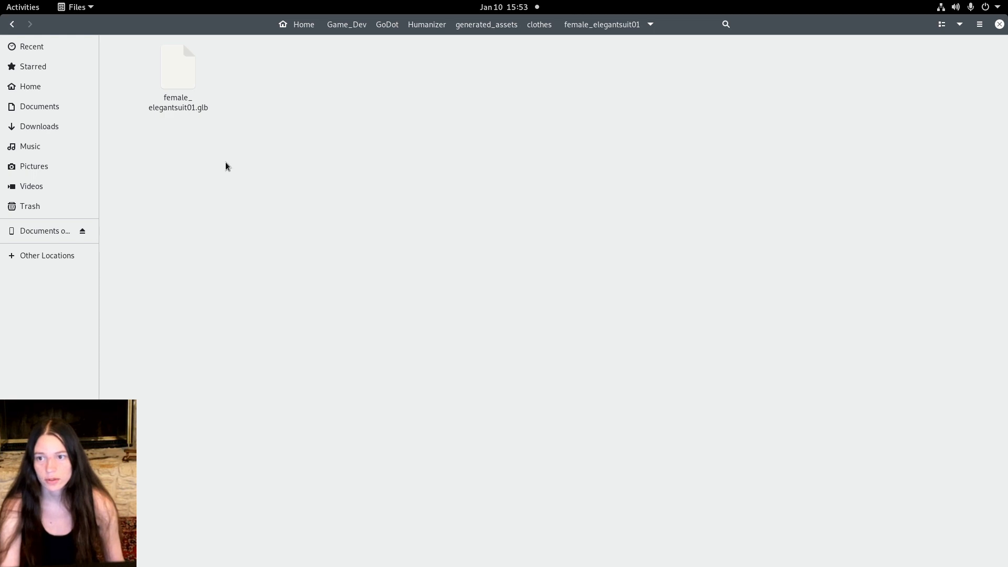
{"action": "left_click", "coordinate": [539, 31]}
{"action": "double_click", "coordinate": [596, 156]}
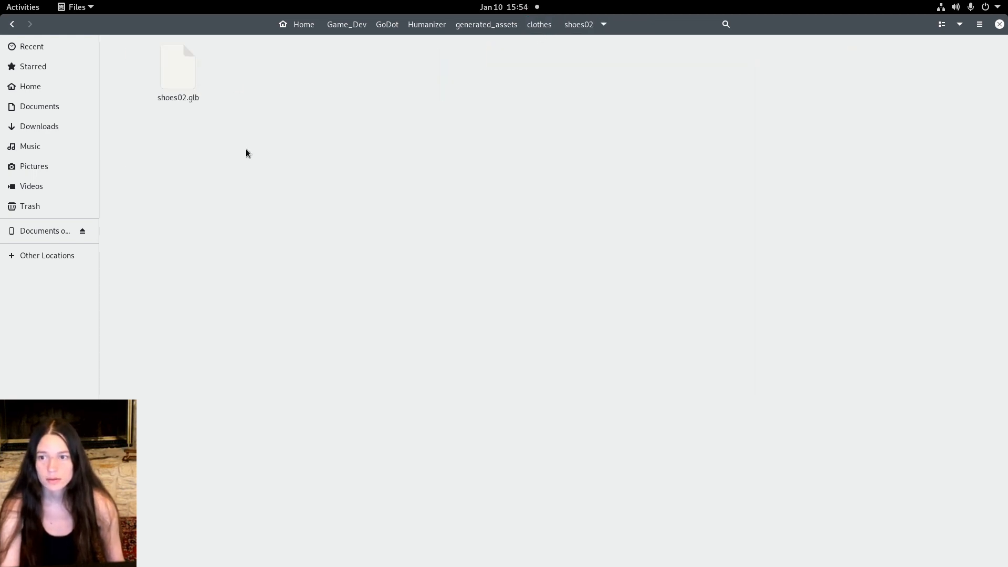
Check the eyelashes03 folder under generated_assets/eyelashes, and return to the generated_assets folder
{"action": "left_click", "coordinate": [489, 26]}
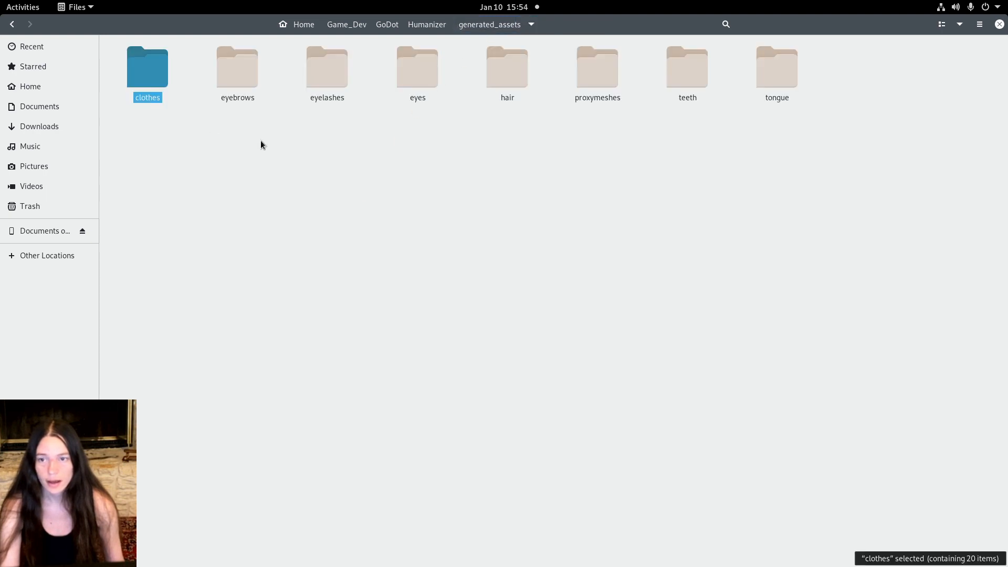
{"action": "double_click", "coordinate": [331, 81]}
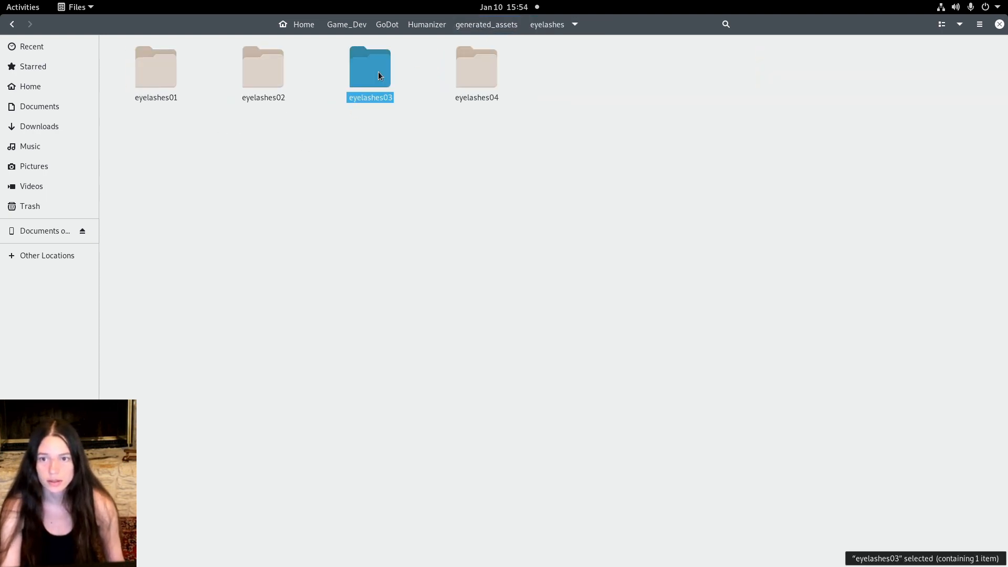
{"action": "double_click", "coordinate": [378, 72]}
{"action": "left_click", "coordinate": [544, 25]}
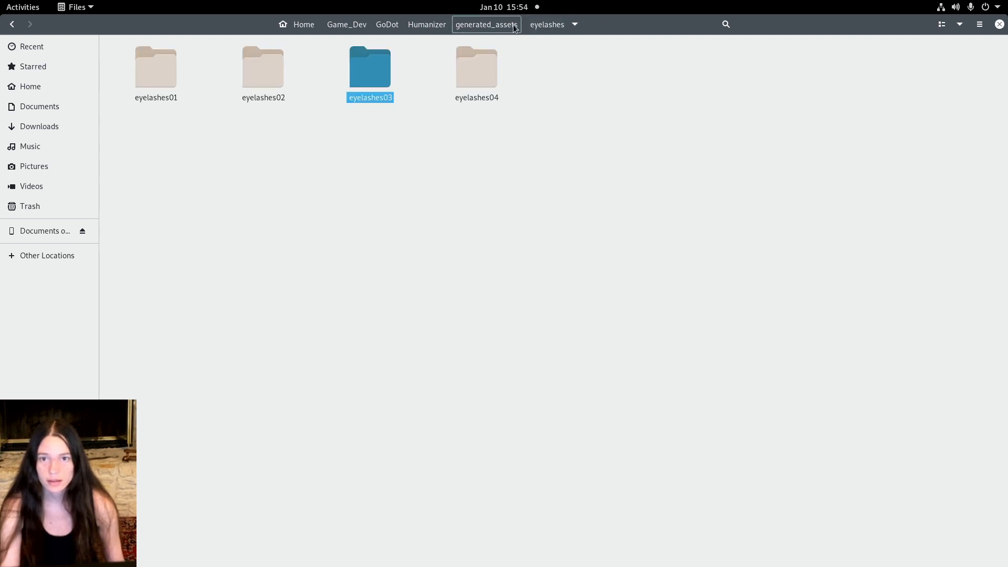
{"action": "left_click", "coordinate": [511, 24]}
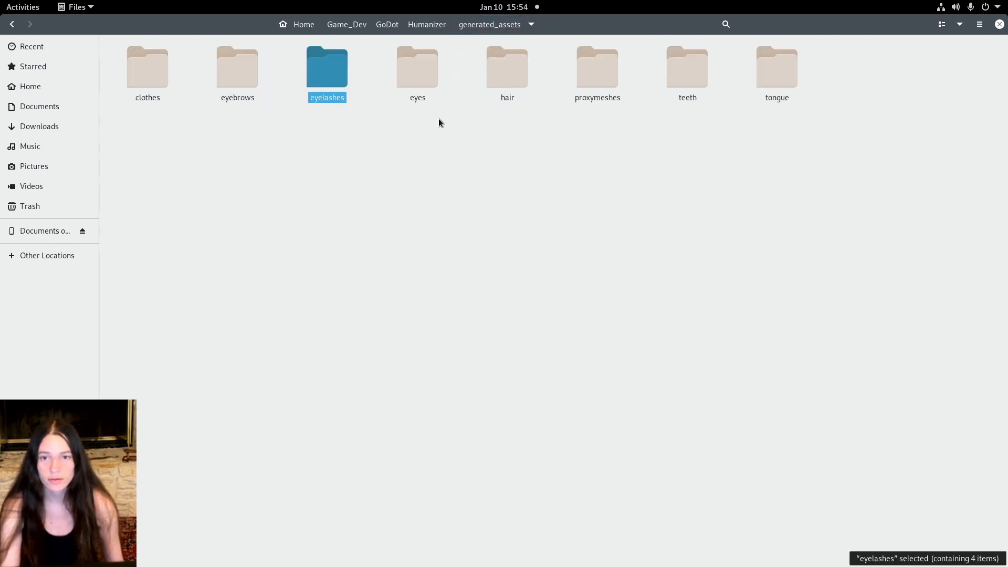
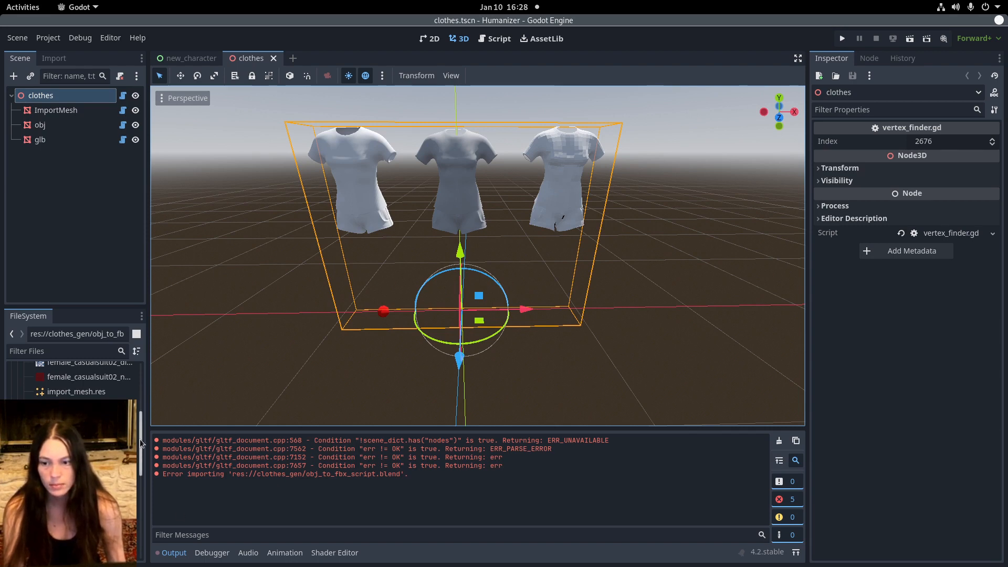
Switch from Godot to the file manager and examine the .gdignore file beside the script's .blend file in clothes_gen/obj_to_fbx
{"action": "scroll", "coordinate": [141, 443], "scroll_direction": "up", "scroll_amount": 10}
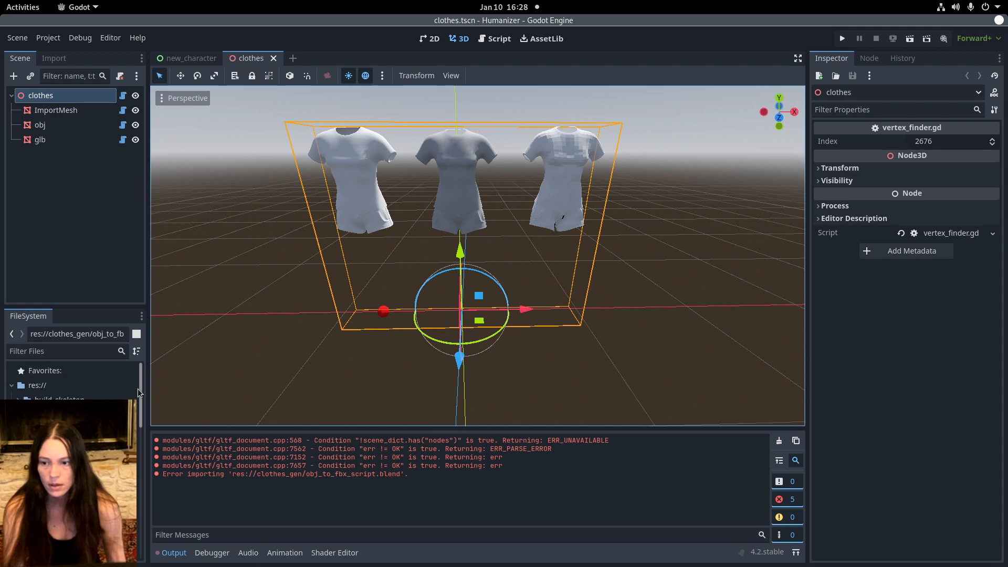
{"action": "mouse_move", "coordinate": [2, 4]}
{"action": "left_click", "coordinate": [295, 184]}
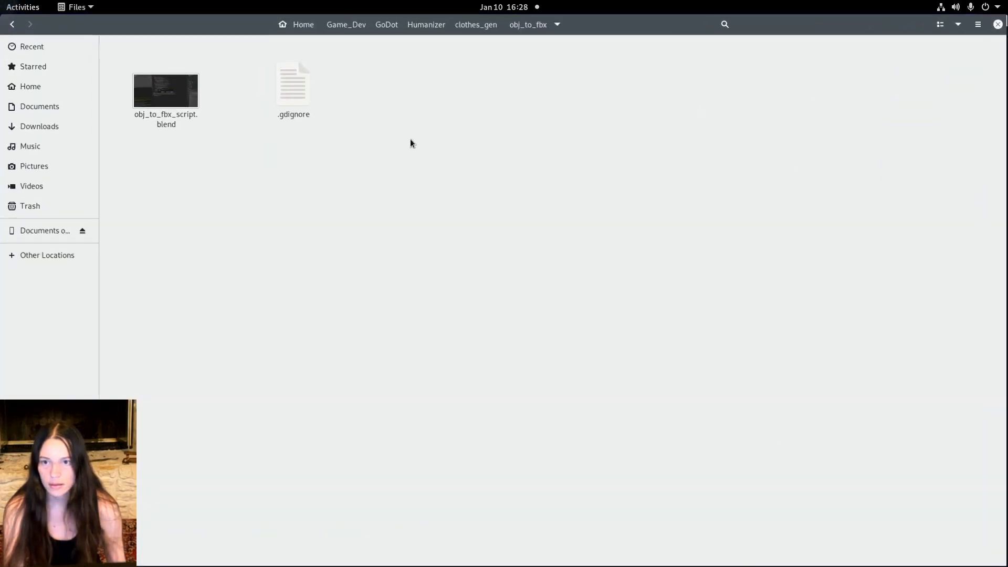
{"action": "left_click", "coordinate": [473, 24]}
{"action": "left_click", "coordinate": [613, 139]}
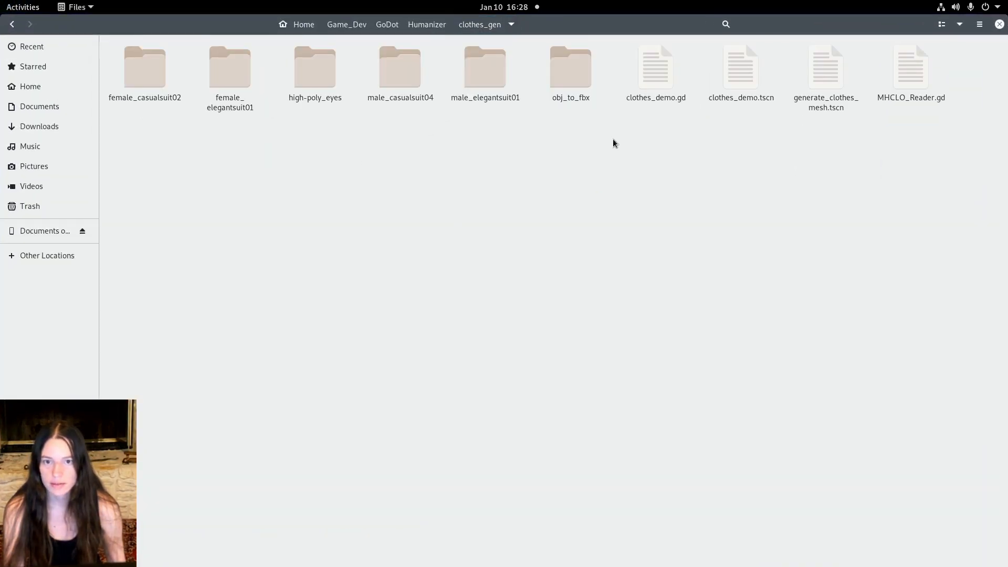
{"action": "double_click", "coordinate": [577, 77]}
{"action": "left_click", "coordinate": [492, 27]}
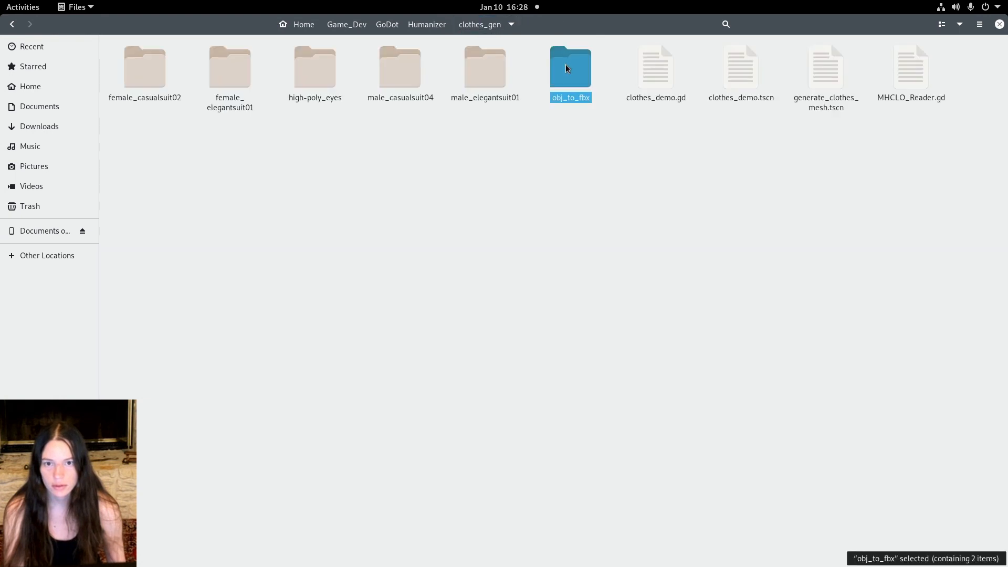
{"action": "double_click", "coordinate": [567, 68]}
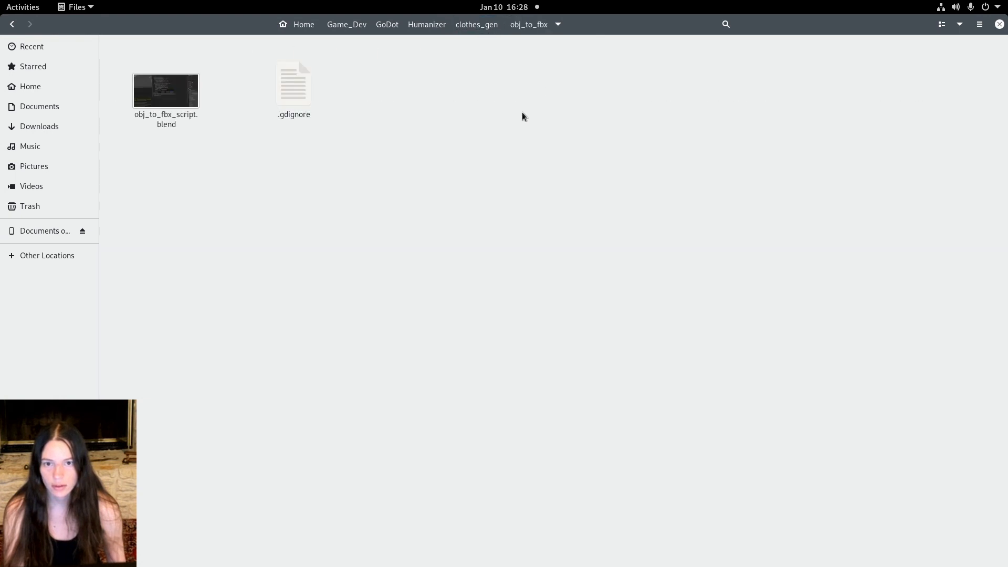
{"action": "left_click", "coordinate": [294, 87]}
{"action": "left_click", "coordinate": [383, 106]}
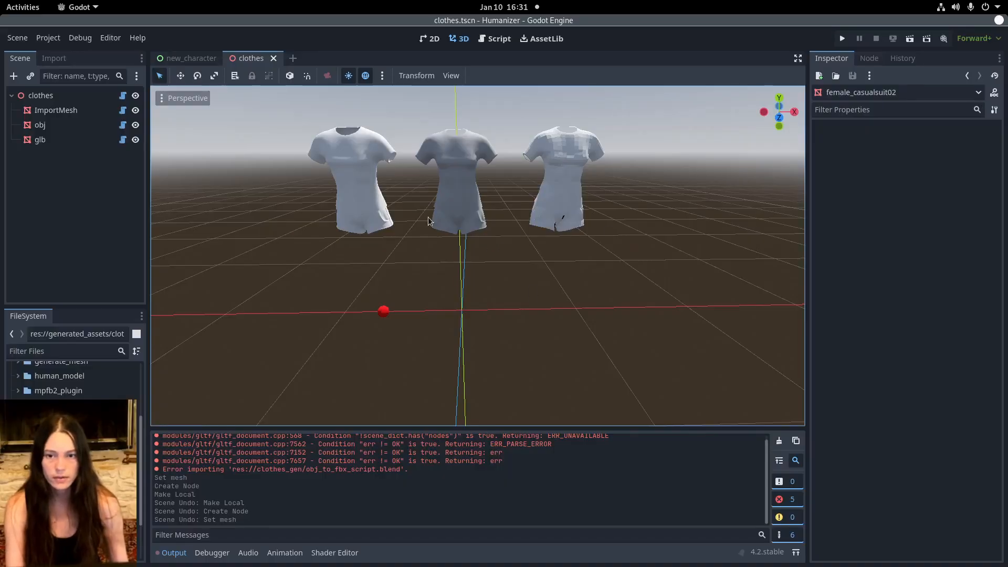
Locate the female_casualsuit02 GLB under generated_assets/clothes and place an instance of it in the clothes scene
{"action": "scroll", "coordinate": [74, 447], "scroll_direction": "up", "scroll_amount": 4}
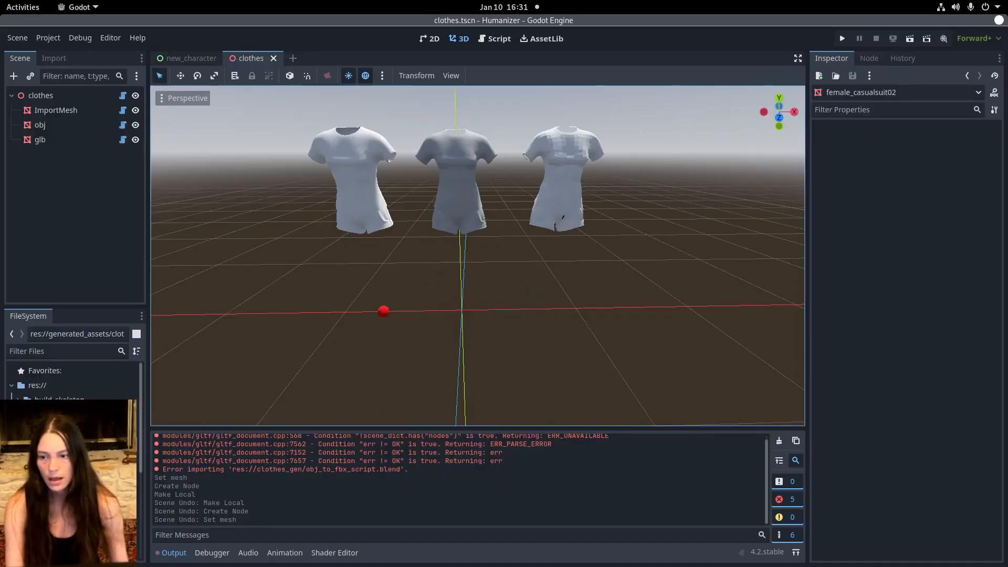
{"action": "left_click", "coordinate": [18, 444]}
{"action": "scroll", "coordinate": [73, 381], "scroll_direction": "down", "scroll_amount": 3}
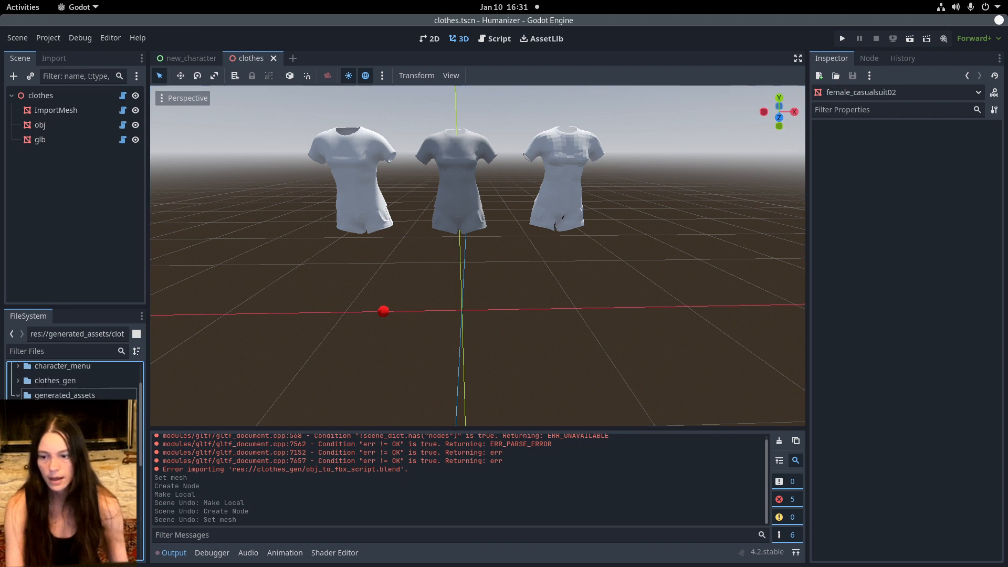
{"action": "left_click", "coordinate": [31, 446]}
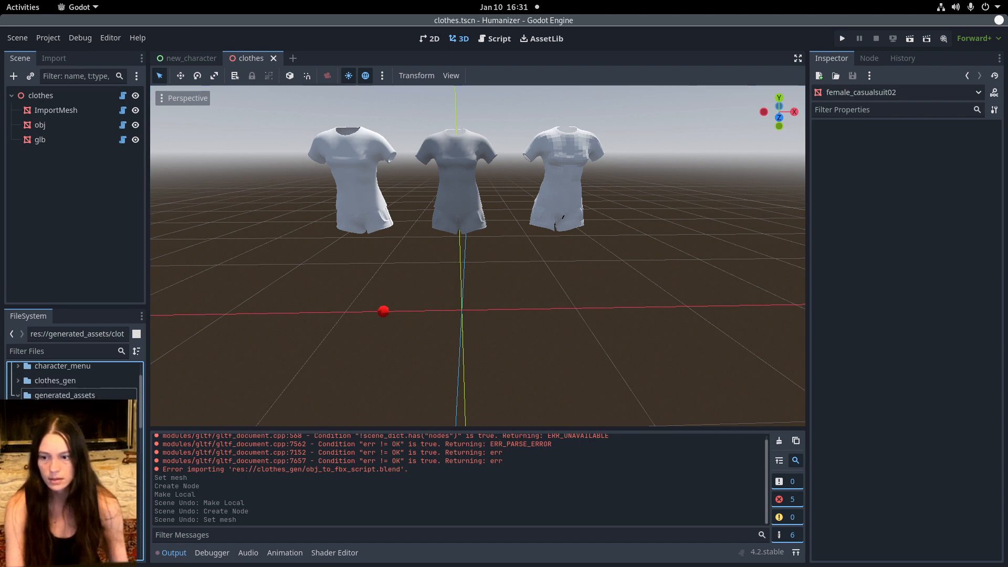
{"action": "scroll", "coordinate": [74, 457], "scroll_direction": "down", "scroll_amount": 1}
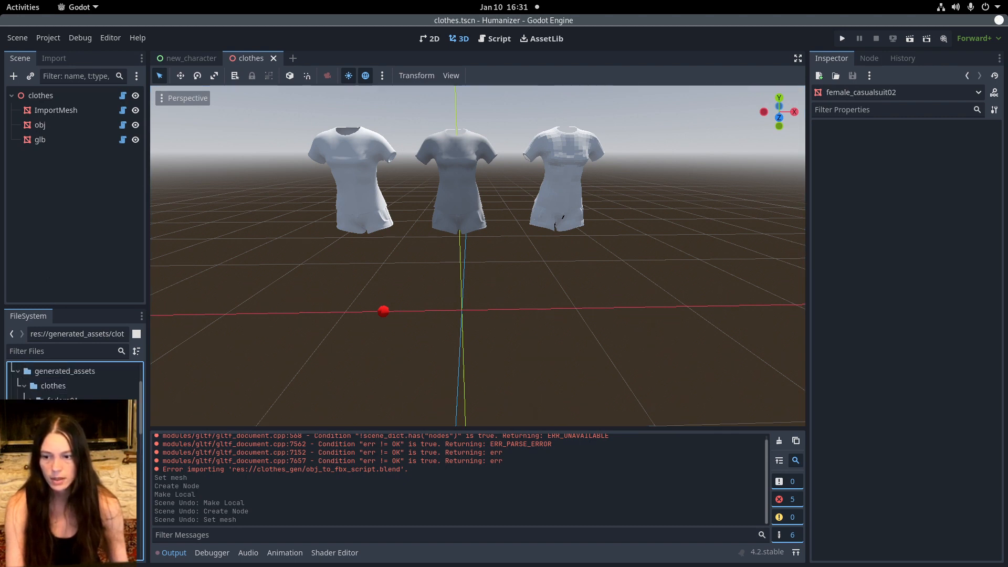
{"action": "scroll", "coordinate": [73, 457], "scroll_direction": "down", "scroll_amount": 2}
{"action": "scroll", "coordinate": [74, 457], "scroll_direction": "up", "scroll_amount": 1}
{"action": "left_click_drag", "start_coordinate": [78, 456], "coordinate": [712, 251]}
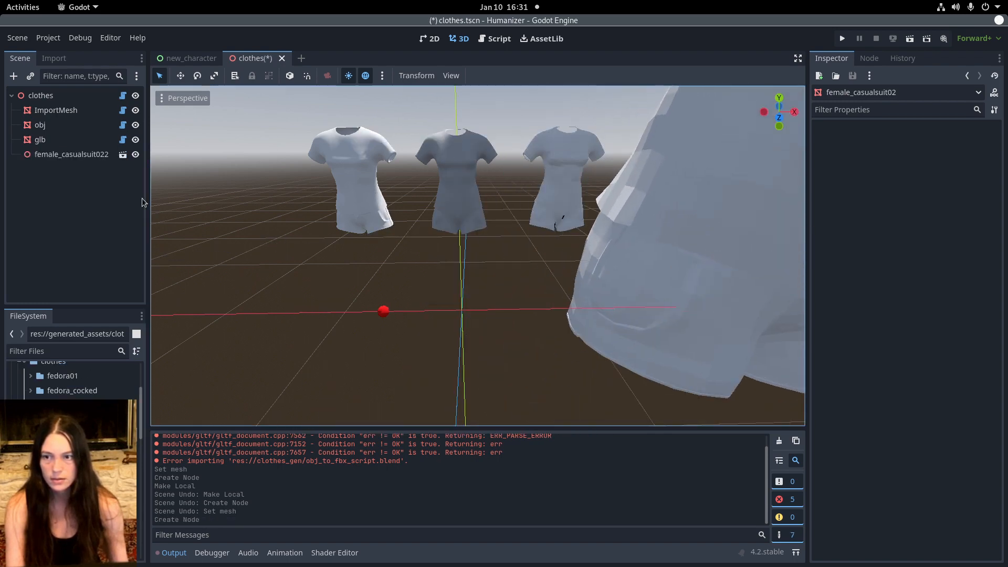
Make the female_casualsuit022 instance local and move its female_casualsuit02 mesh directly under the clothes root node
{"action": "right_click", "coordinate": [43, 156]}
{"action": "left_click", "coordinate": [105, 465]}
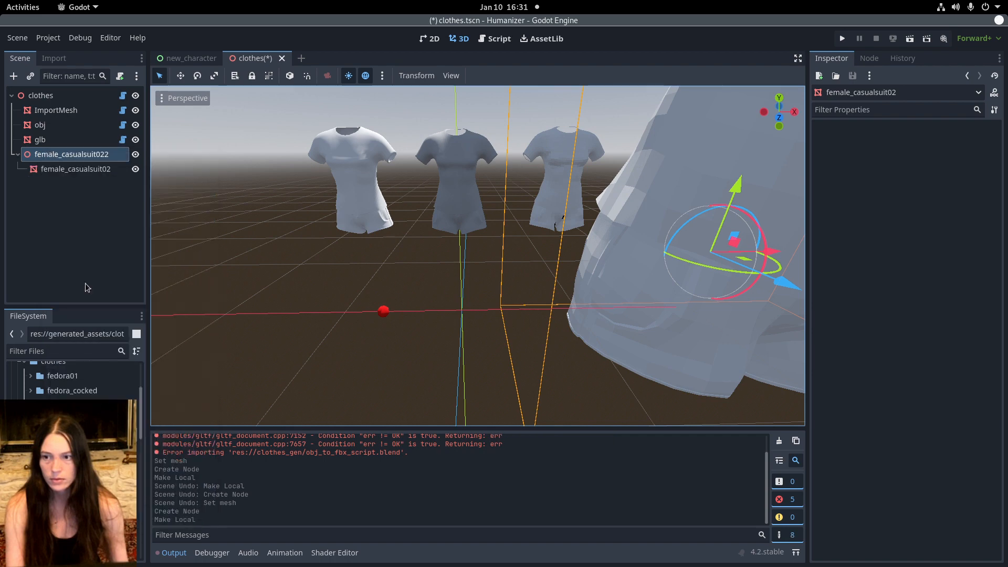
{"action": "left_click", "coordinate": [79, 169]}
{"action": "left_click_drag", "start_coordinate": [77, 169], "coordinate": [70, 148]}
Delete the old glb node and the emptied female_casualsuit022 parent node from the clothes scene
{"action": "left_click", "coordinate": [68, 141]}
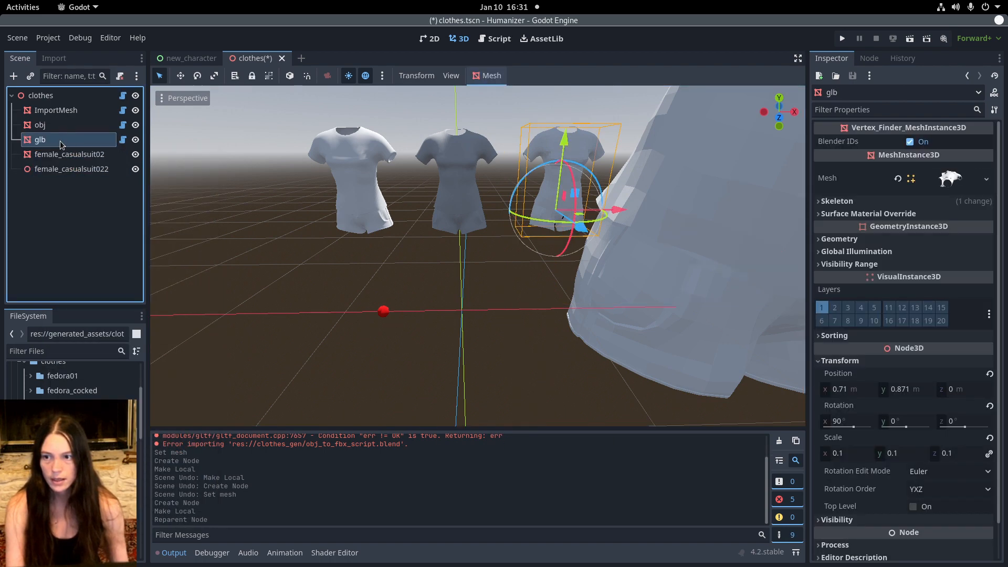
{"action": "right_click", "coordinate": [60, 140]}
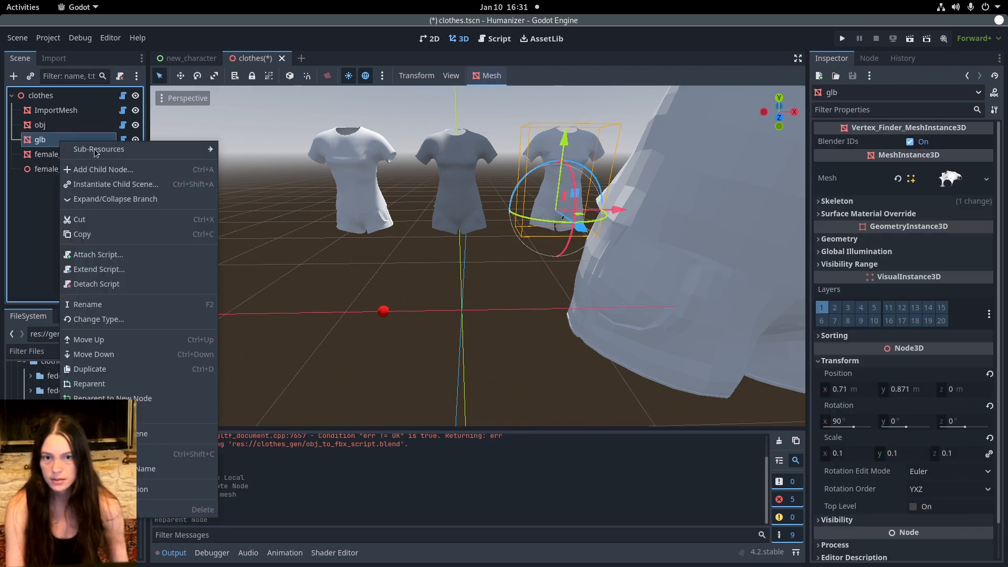
{"action": "left_click", "coordinate": [164, 510]}
{"action": "left_click", "coordinate": [528, 292]}
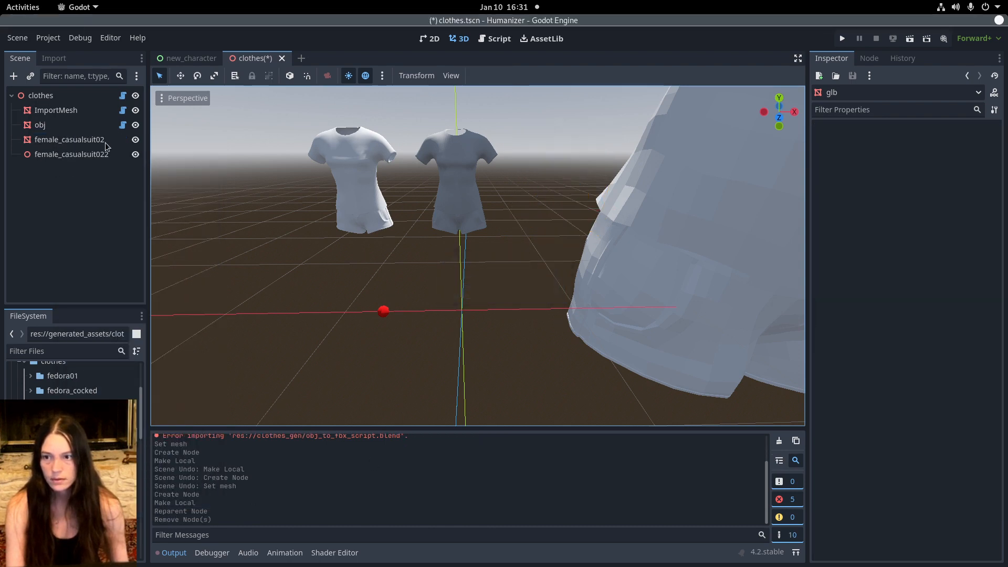
{"action": "left_click", "coordinate": [79, 154]}
{"action": "right_click", "coordinate": [78, 154]}
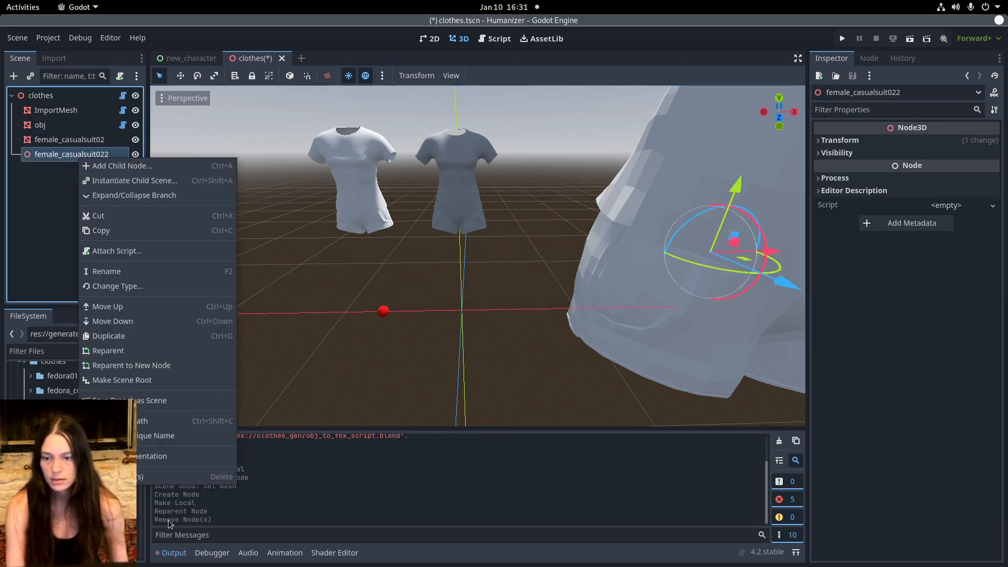
{"action": "left_click", "coordinate": [167, 477]}
{"action": "left_click", "coordinate": [531, 291]}
Rename the female_casualsuit02 mesh node as glb and attach the Vertex_Finder_MeshInstance3D script to it
{"action": "double_click", "coordinate": [73, 140]}
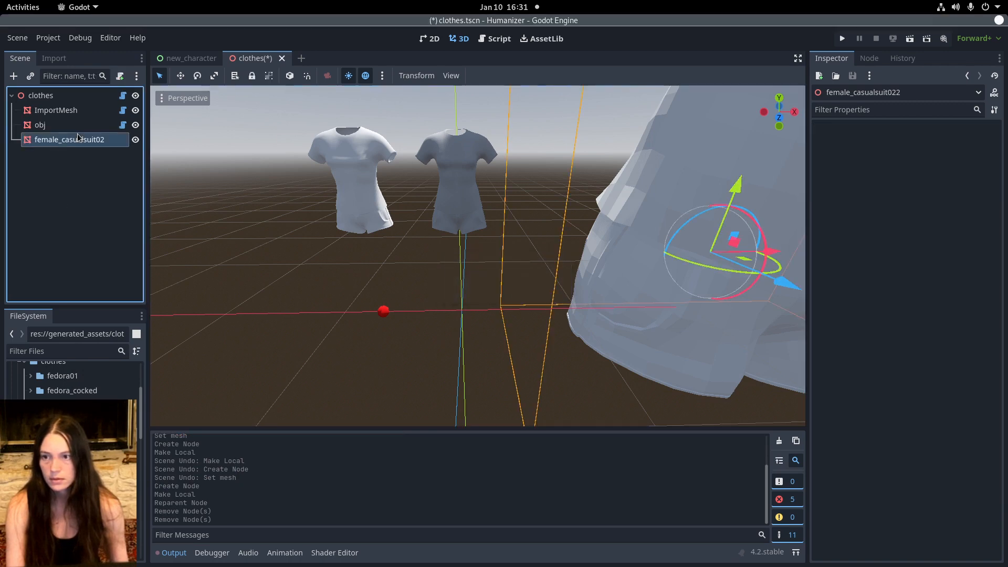
{"action": "type", "text": "glb"}
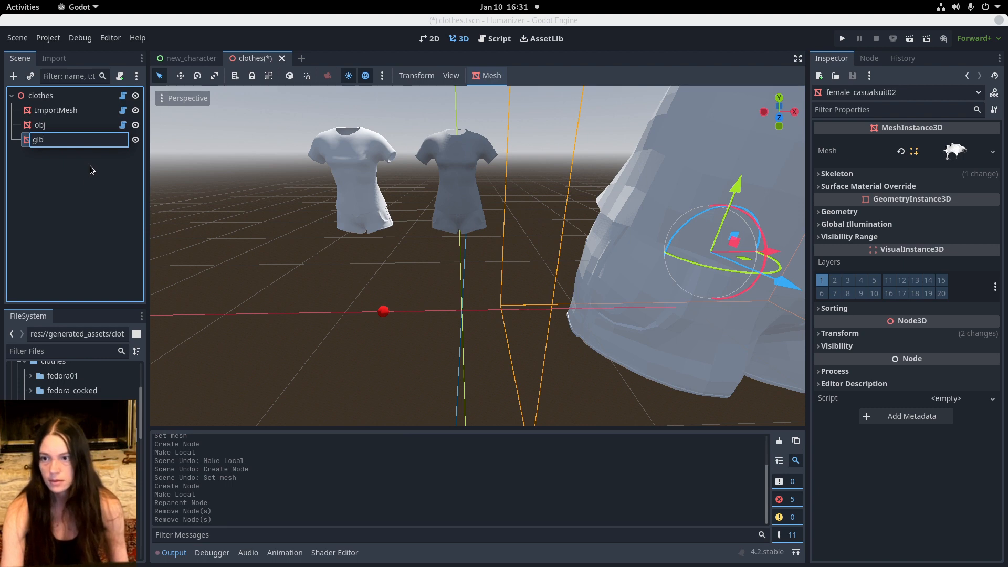
{"action": "key", "text": "Return"}
{"action": "scroll", "coordinate": [74, 378], "scroll_direction": "down", "scroll_amount": 10}
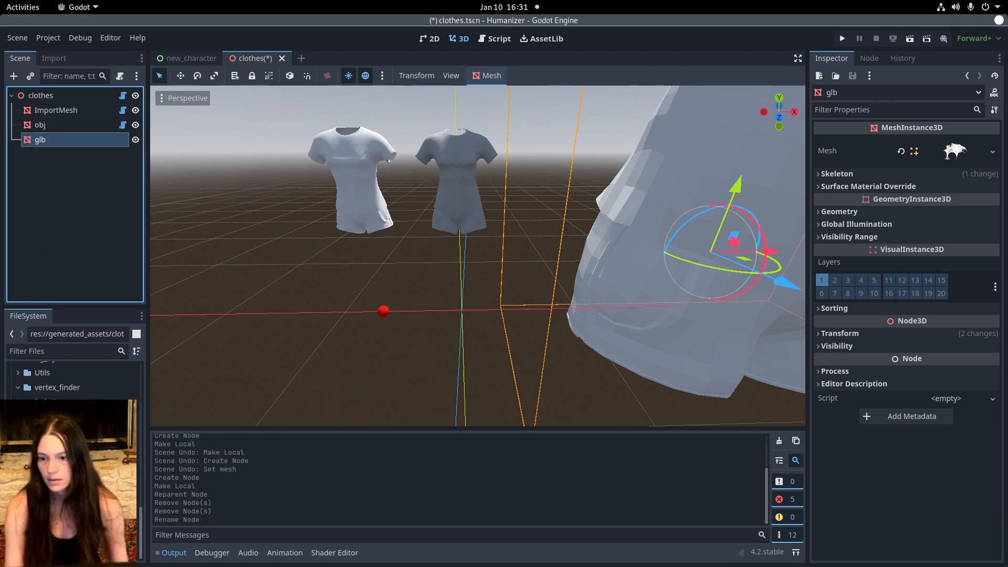
{"action": "left_click_drag", "start_coordinate": [79, 446], "coordinate": [83, 142]}
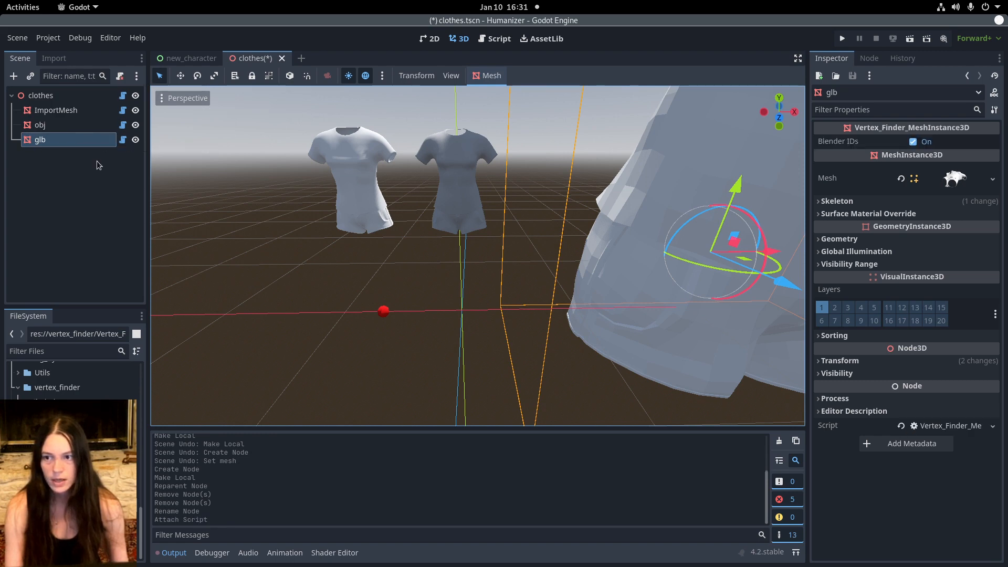
Reset the glb mesh's position to the origin and set its scale to 0.1 on all axes
{"action": "left_click", "coordinate": [849, 363]}
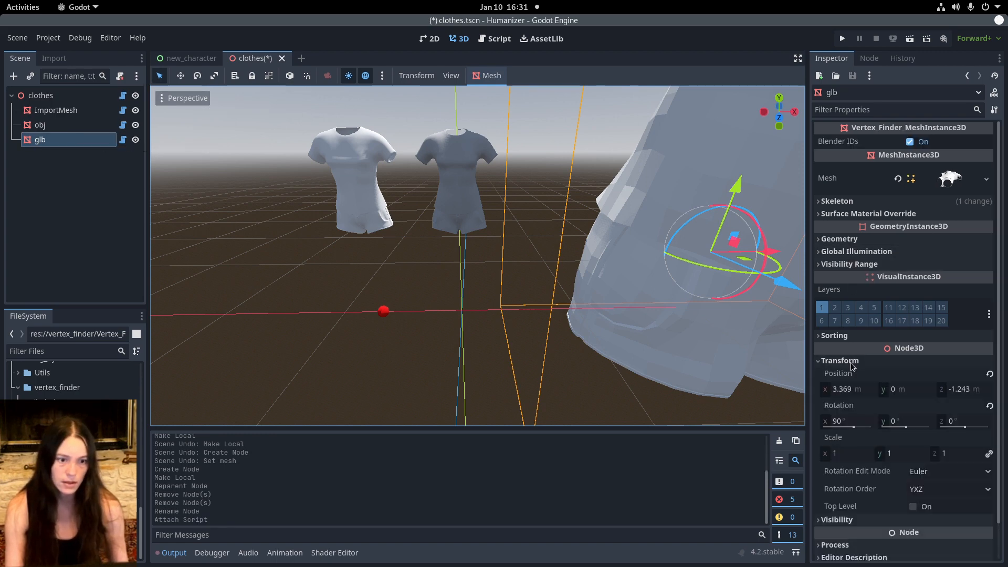
{"action": "left_click", "coordinate": [990, 374]}
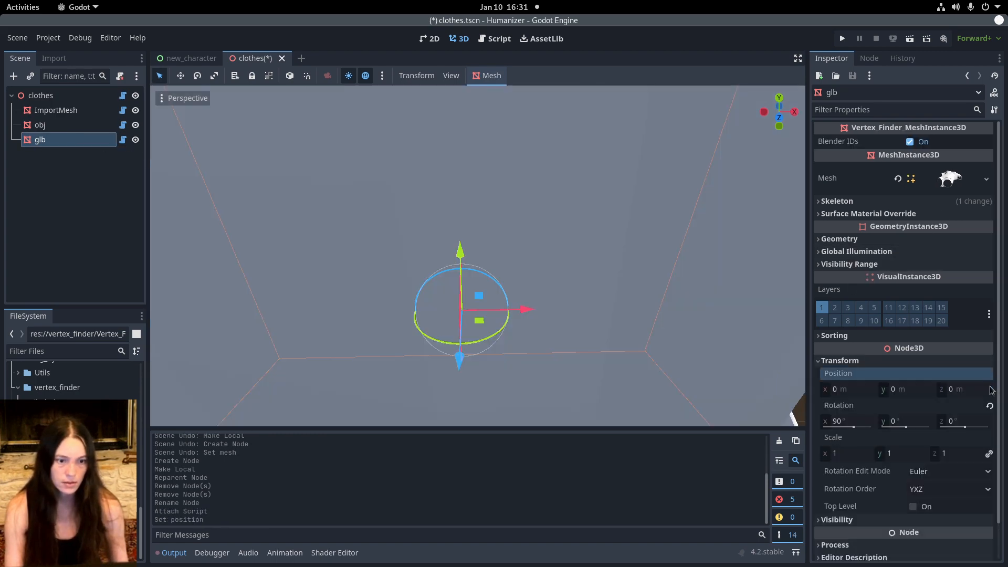
{"action": "left_click", "coordinate": [832, 455]}
{"action": "type", "text": ".1"}
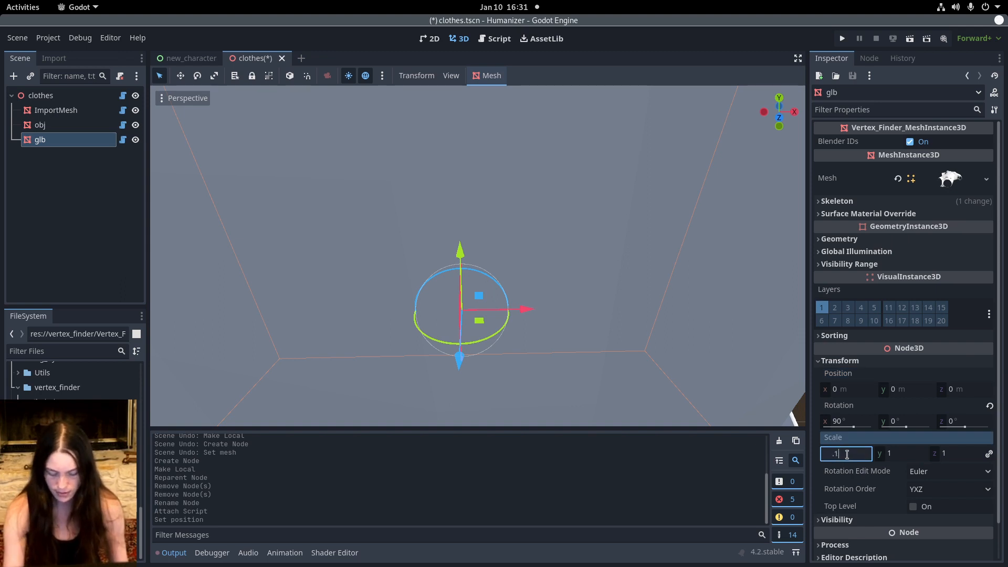
{"action": "key", "text": "Return"}
Move the glb mesh beside the other two shirts, to about x 0.81 m and y 0.87 m
{"action": "left_click_drag", "start_coordinate": [526, 308], "coordinate": [677, 315]}
{"action": "left_click_drag", "start_coordinate": [578, 250], "coordinate": [566, 147]}
{"action": "left_click_drag", "start_coordinate": [656, 220], "coordinate": [631, 221]}
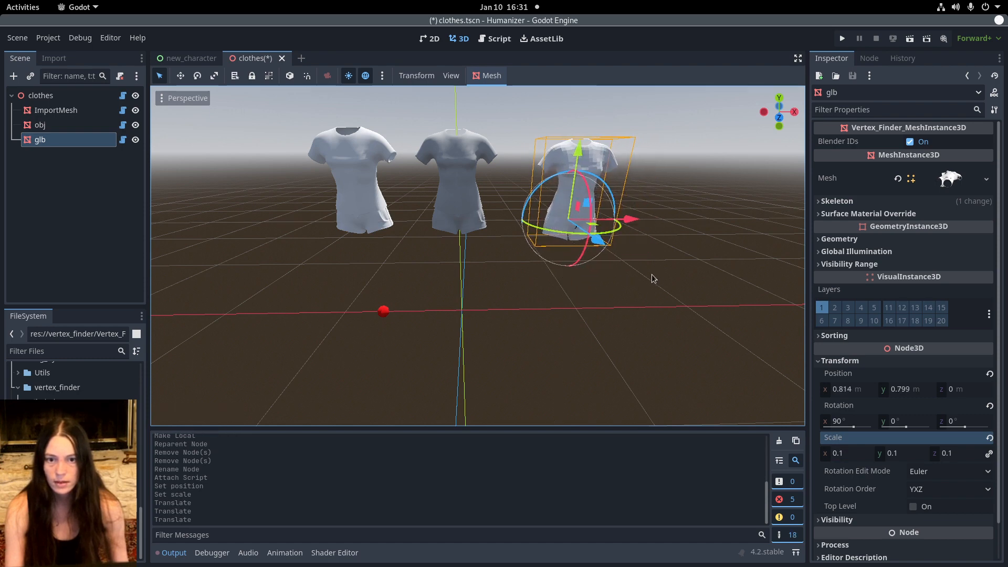
{"action": "mouse_move", "coordinate": [652, 275]}
{"action": "middle_mouse_down"}
{"action": "mouse_move", "coordinate": [536, 274]}
{"action": "mouse_move", "coordinate": [645, 272]}
{"action": "middle_mouse_up"}
{"action": "left_click_drag", "start_coordinate": [577, 148], "coordinate": [577, 136]}
Save the clothes scene, close it and reopen it from the vertex_finder folder
{"action": "key", "text": "ctrl+s"}
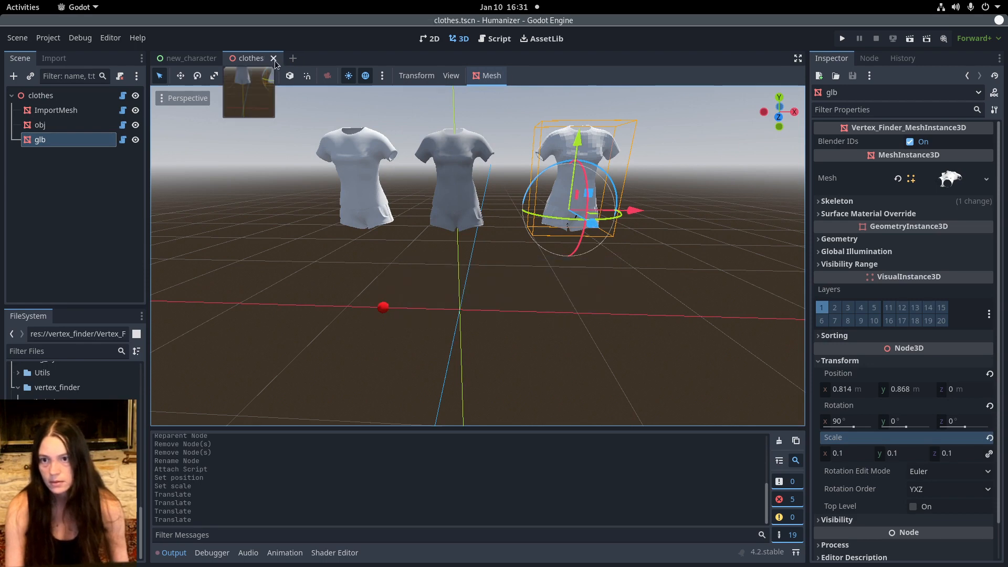
{"action": "left_click", "coordinate": [273, 59]}
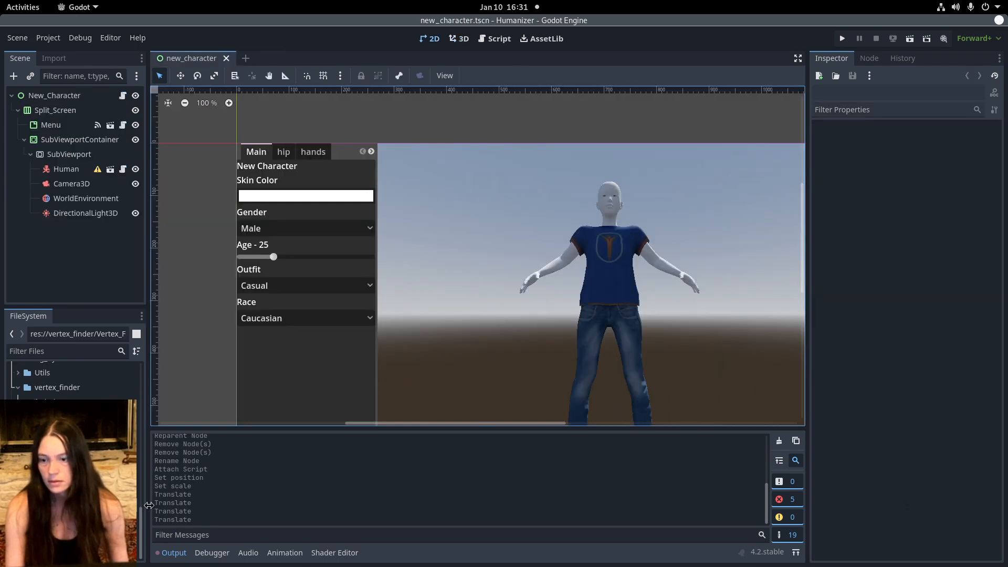
{"action": "double_click", "coordinate": [57, 402]}
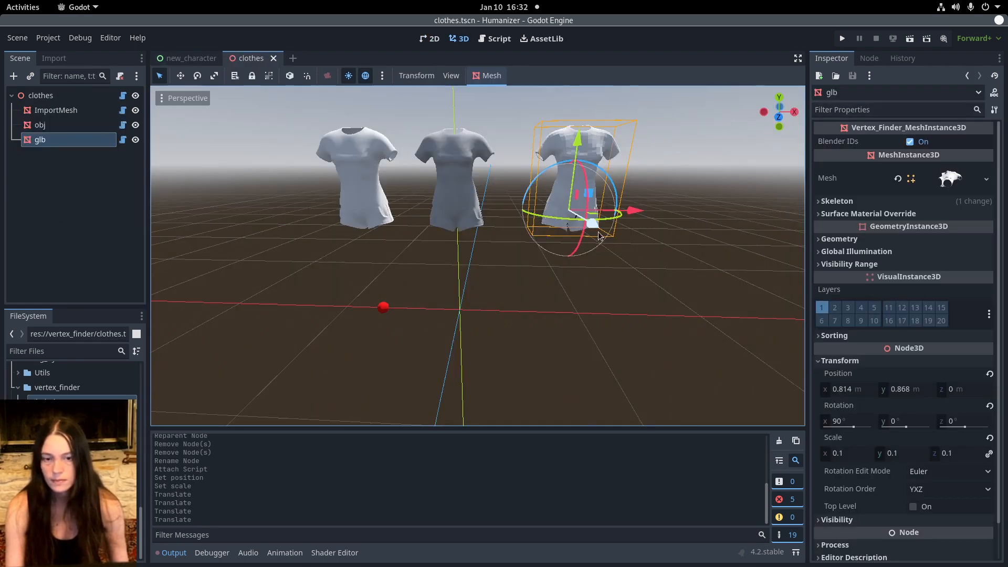
Set the clothes root node's vertex Index to 2651 and compare the marker positions on the three meshes
{"action": "left_click", "coordinate": [73, 96]}
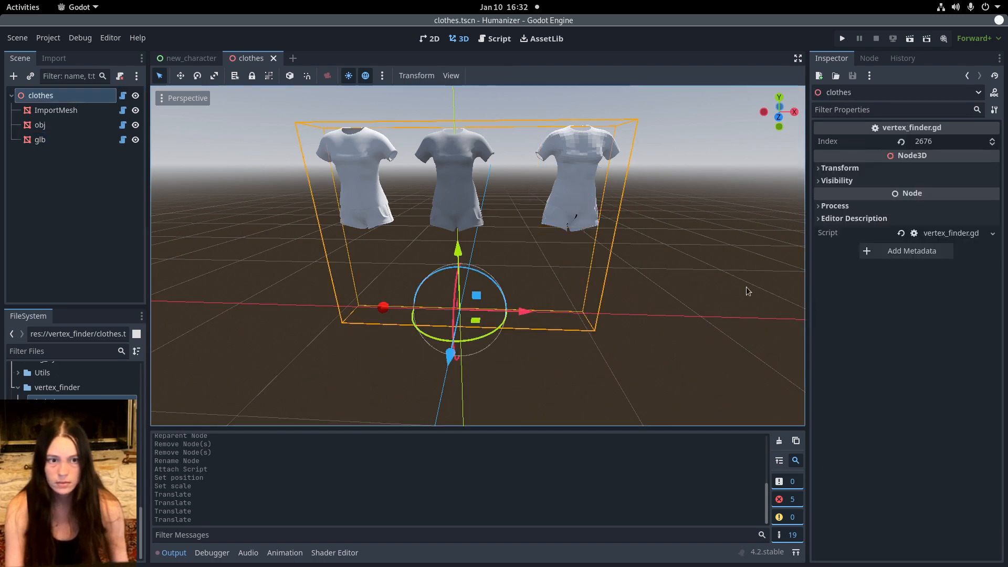
{"action": "left_click_drag", "start_coordinate": [940, 146], "coordinate": [927, 146]}
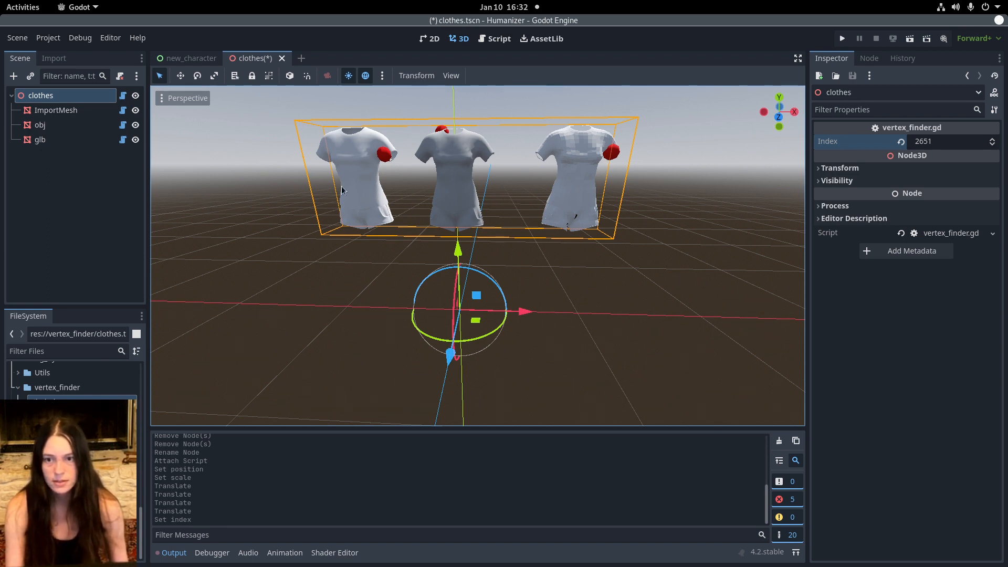
{"action": "middle_click_drag", "start_coordinate": [361, 290], "coordinate": [375, 244]}
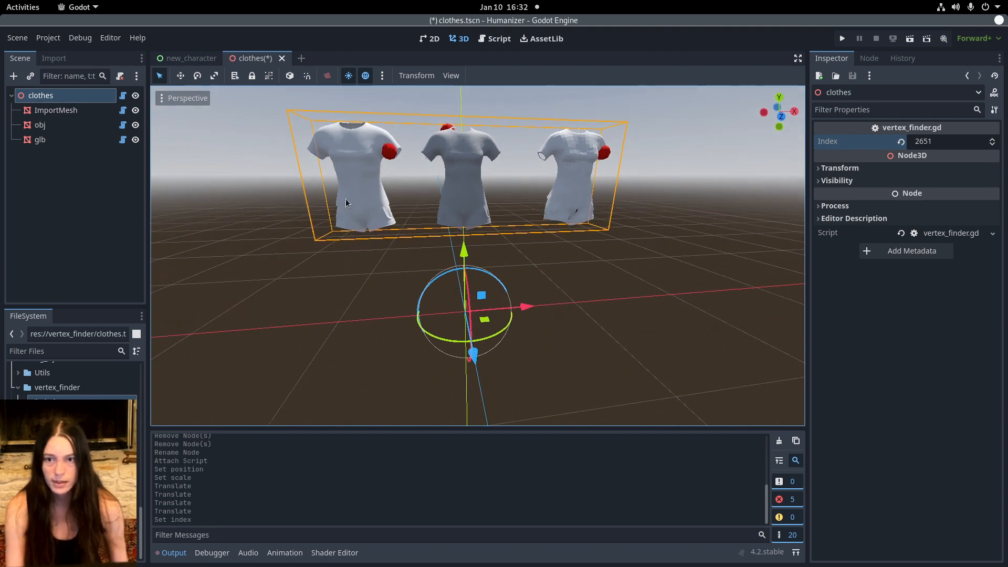
{"action": "middle_click_drag", "start_coordinate": [651, 312], "coordinate": [617, 312]}
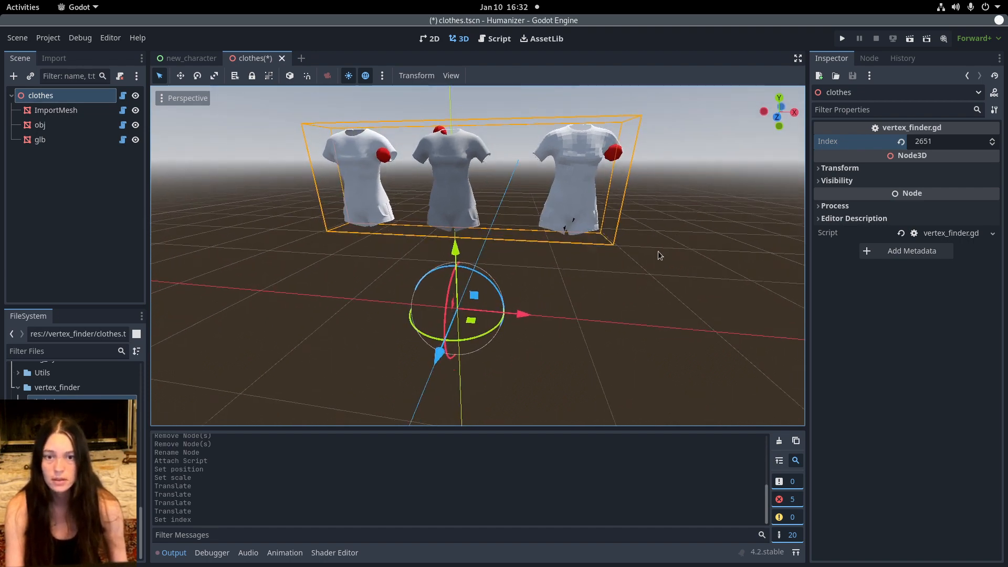
{"action": "middle_click_drag", "start_coordinate": [660, 254], "coordinate": [680, 254]}
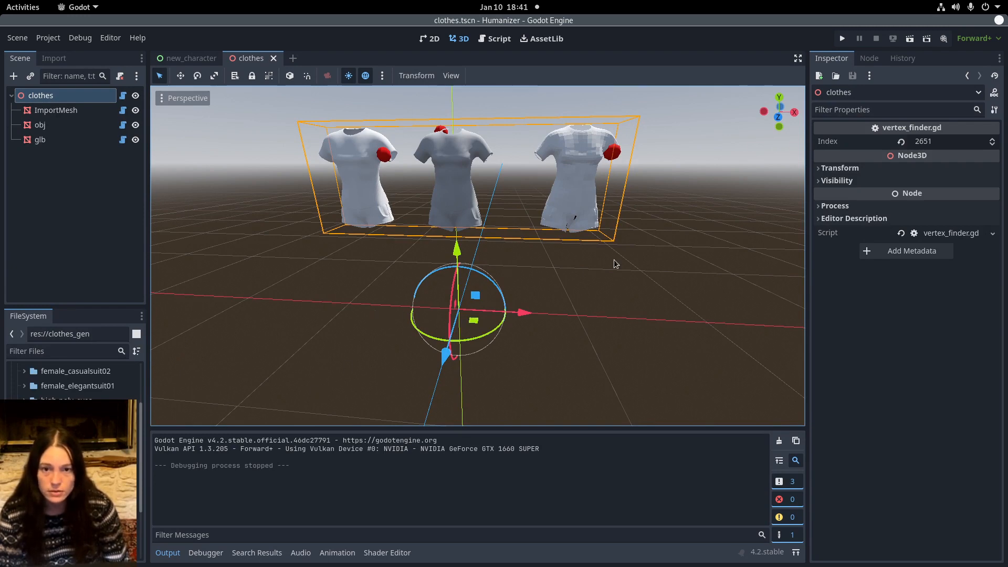
Create a new scene with a Node3D root and rename the root glb_to_mesh
{"action": "left_click", "coordinate": [297, 59]}
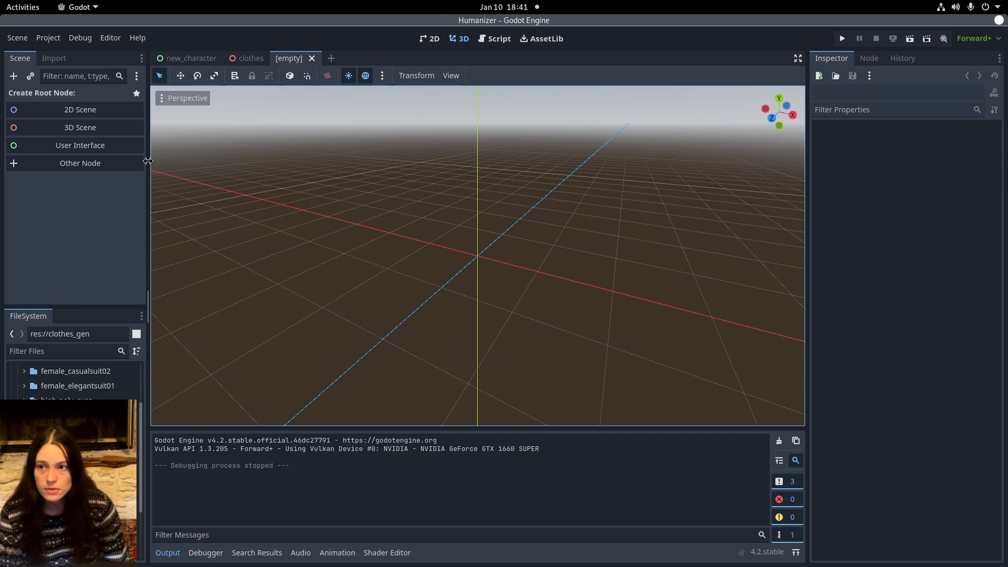
{"action": "left_click", "coordinate": [115, 128]}
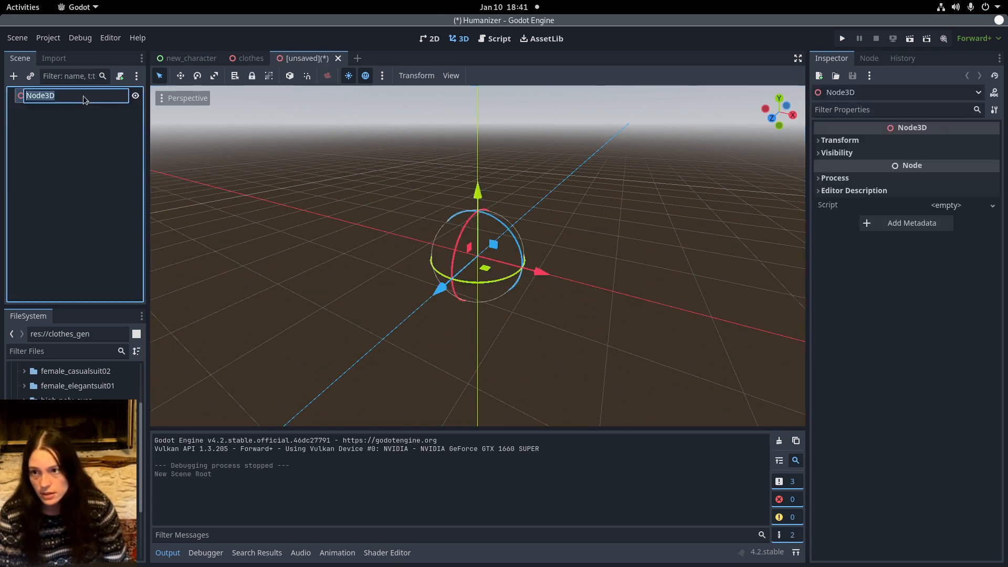
{"action": "double_click", "coordinate": [83, 97]}
{"action": "type", "text": "glb"}
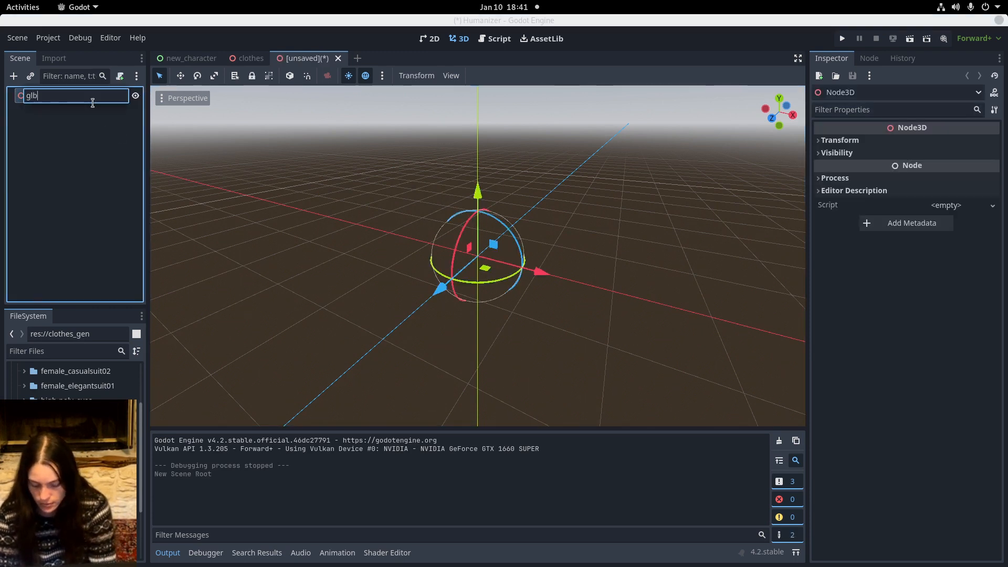
{"action": "type", "text": "_to_mesh"}
{"action": "key", "text": "Return"}
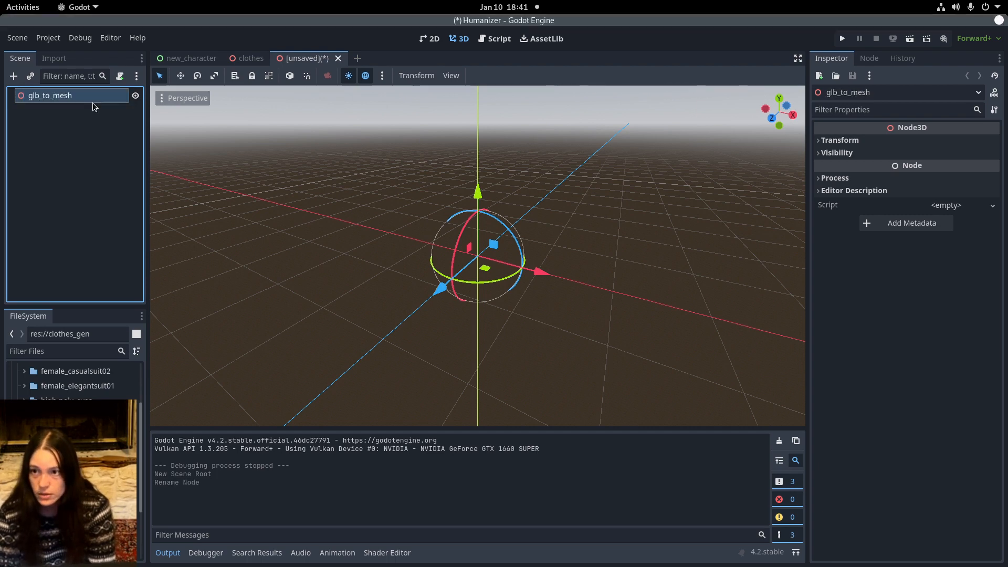
Save the scene as glb_to_mesh.tscn in res://clothes_gen and attach a built-in GDScript to its root node
{"action": "key", "text": "ctrl+s"}
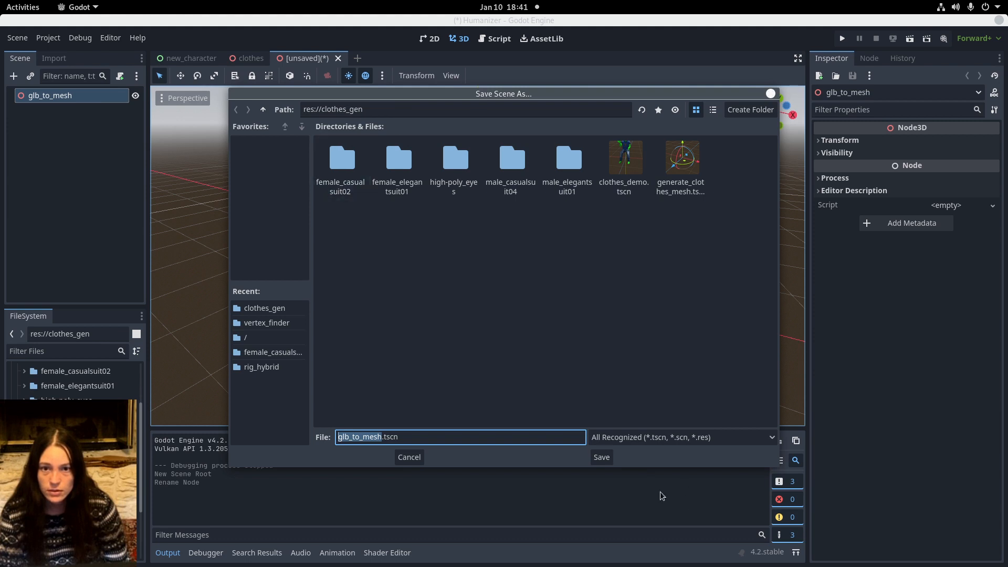
{"action": "left_click", "coordinate": [602, 457]}
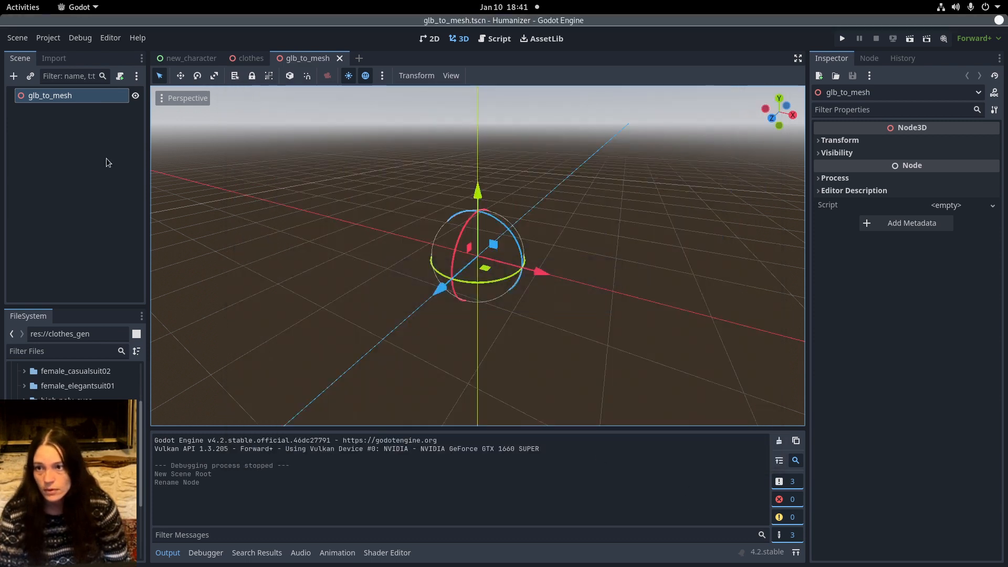
{"action": "left_click", "coordinate": [120, 79]}
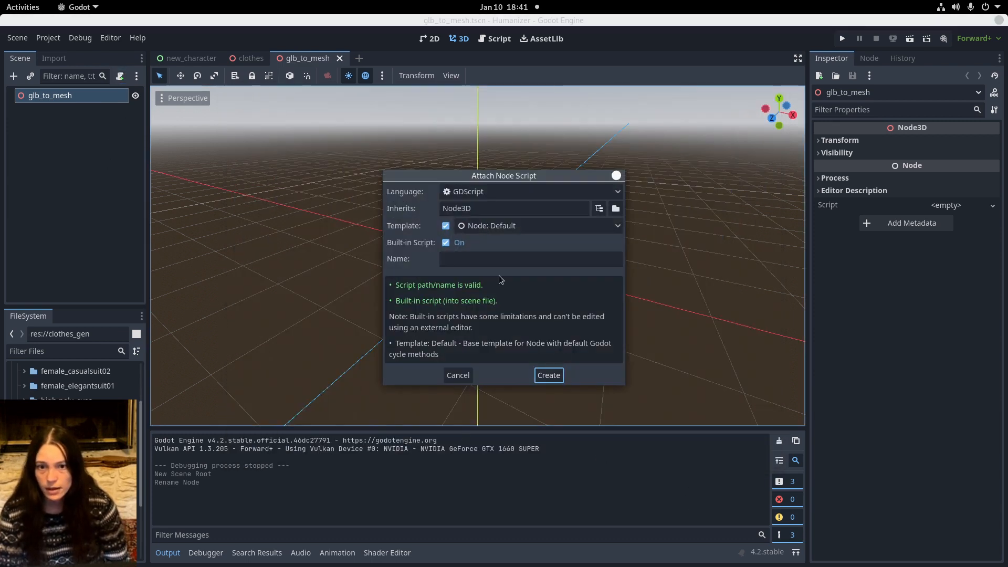
{"action": "left_click", "coordinate": [548, 375]}
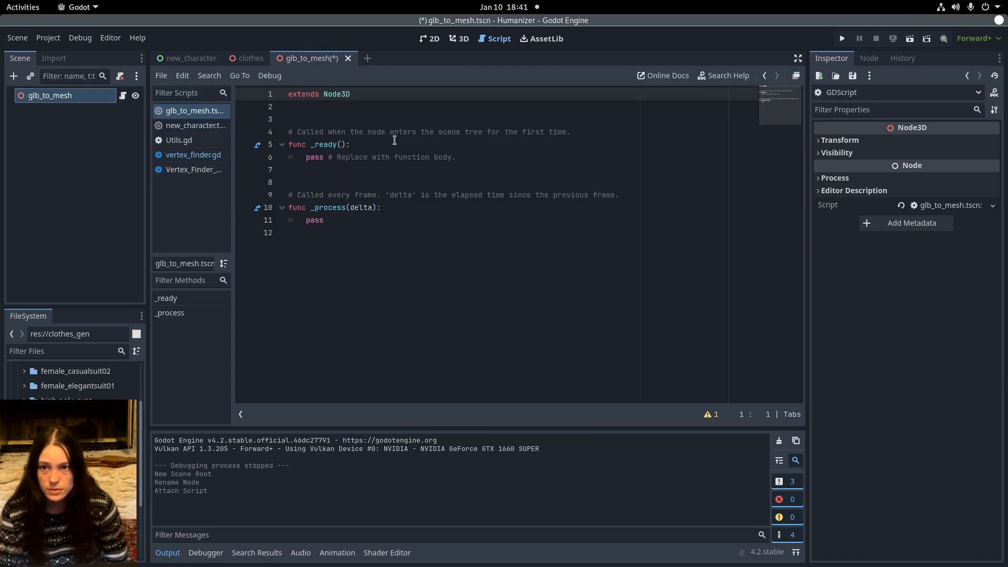
Switch to Firefox and copy the glTF loading code, without its comments, from the 3D scenes section of the Godot docs
{"action": "key", "text": "super"}
{"action": "left_click", "coordinate": [459, 382]}
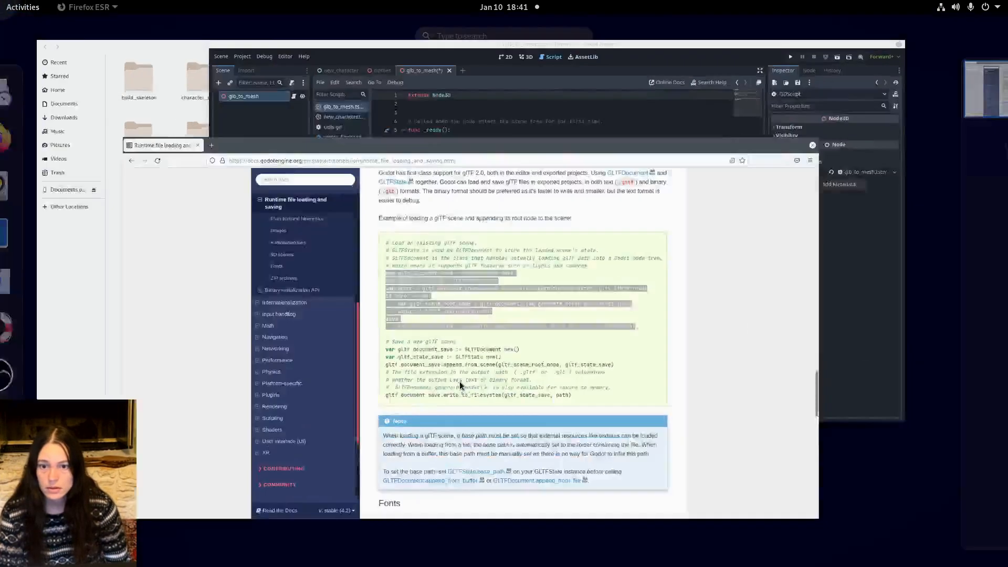
{"action": "left_click", "coordinate": [474, 248]}
{"action": "scroll", "coordinate": [474, 298], "scroll_direction": "up", "scroll_amount": 3}
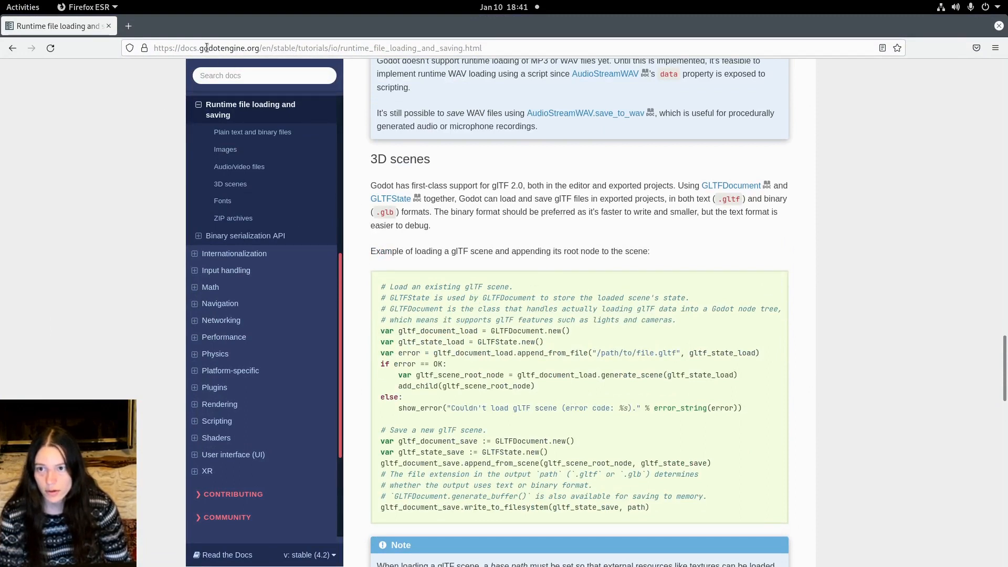
{"action": "scroll", "coordinate": [443, 366], "scroll_direction": "down", "scroll_amount": 2}
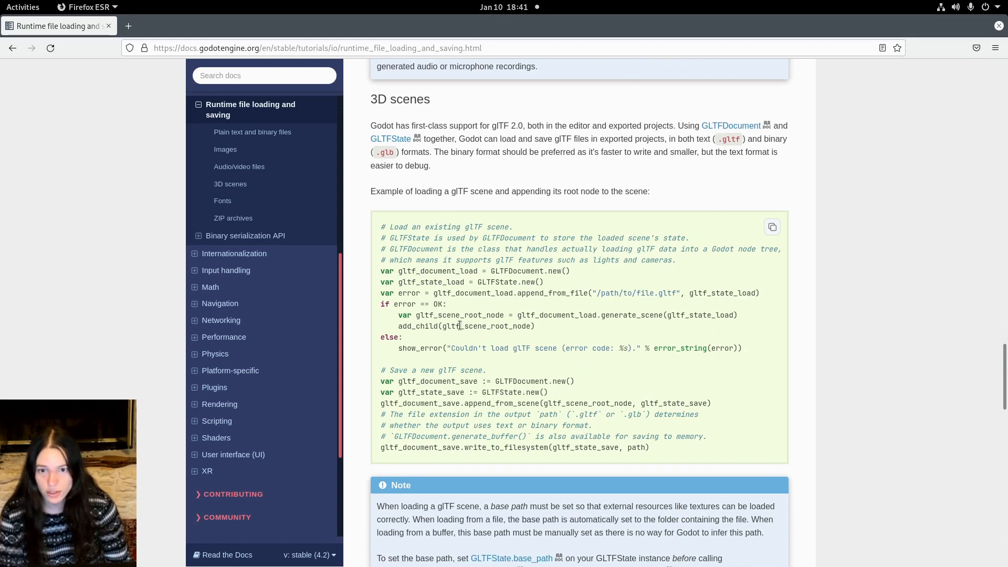
{"action": "left_click_drag", "start_coordinate": [746, 349], "coordinate": [373, 275]}
{"action": "key", "text": "ctrl+c"}
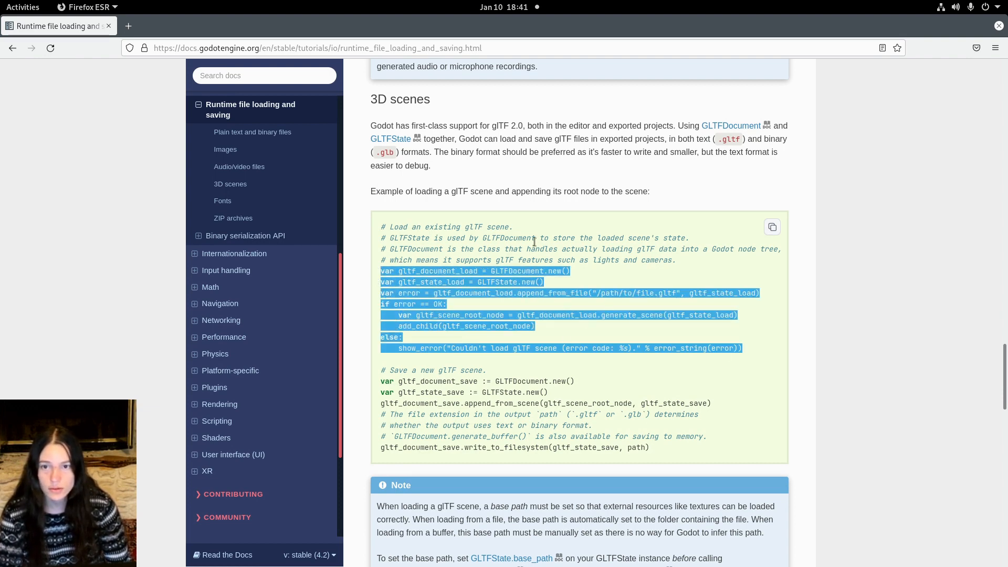
{"action": "scroll", "coordinate": [535, 242], "scroll_direction": "up", "scroll_amount": 8}
{"action": "scroll", "coordinate": [543, 368], "scroll_direction": "down", "scroll_amount": 3}
{"action": "scroll", "coordinate": [558, 349], "scroll_direction": "down", "scroll_amount": 3}
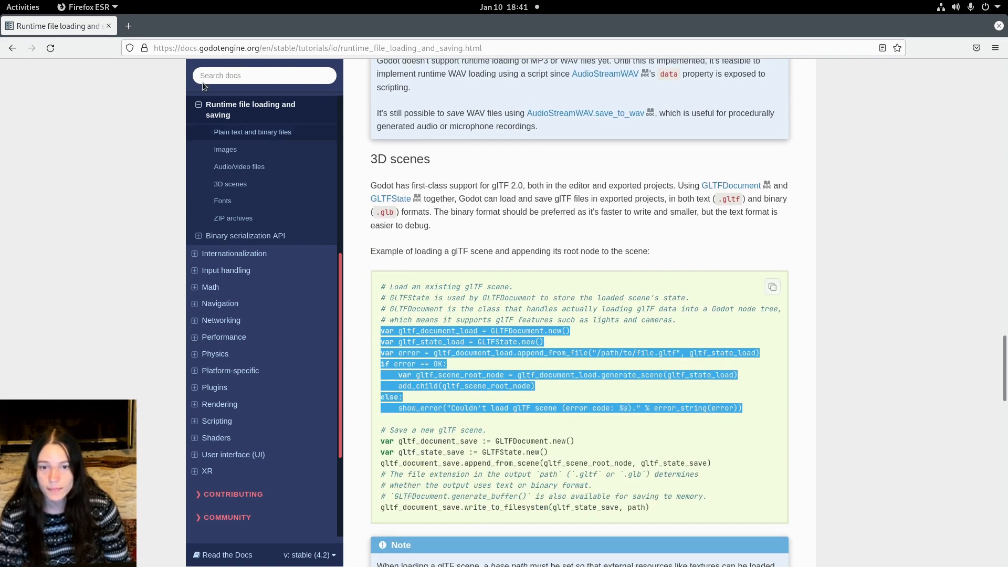
Switch back to Godot and delete the template _ready and _process functions with their comments from the glb_to_mesh script
{"action": "key", "text": "super"}
{"action": "left_click", "coordinate": [619, 216]}
{"action": "left_click_drag", "start_coordinate": [414, 272], "coordinate": [278, 133]}
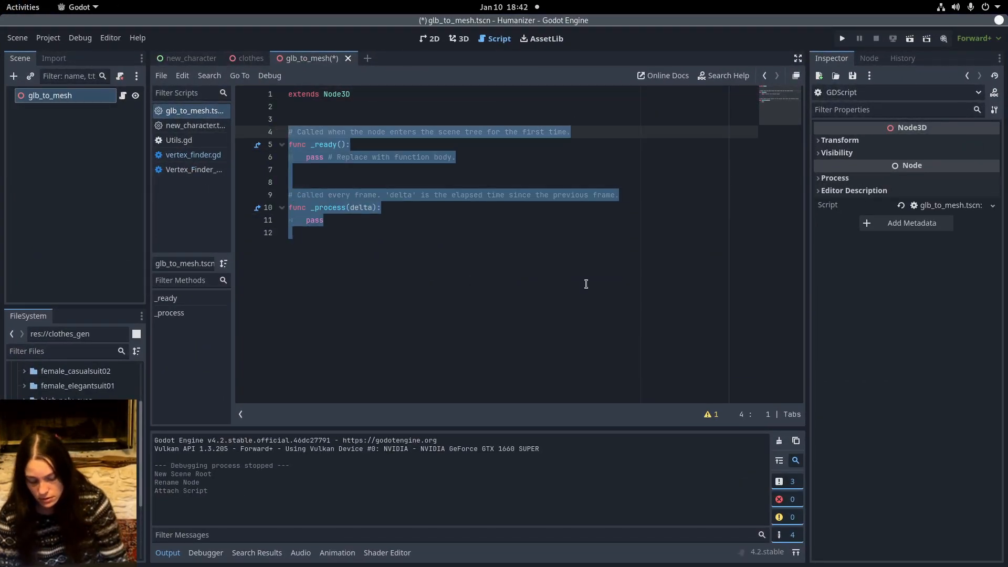
{"action": "key", "text": "BackSpace"}
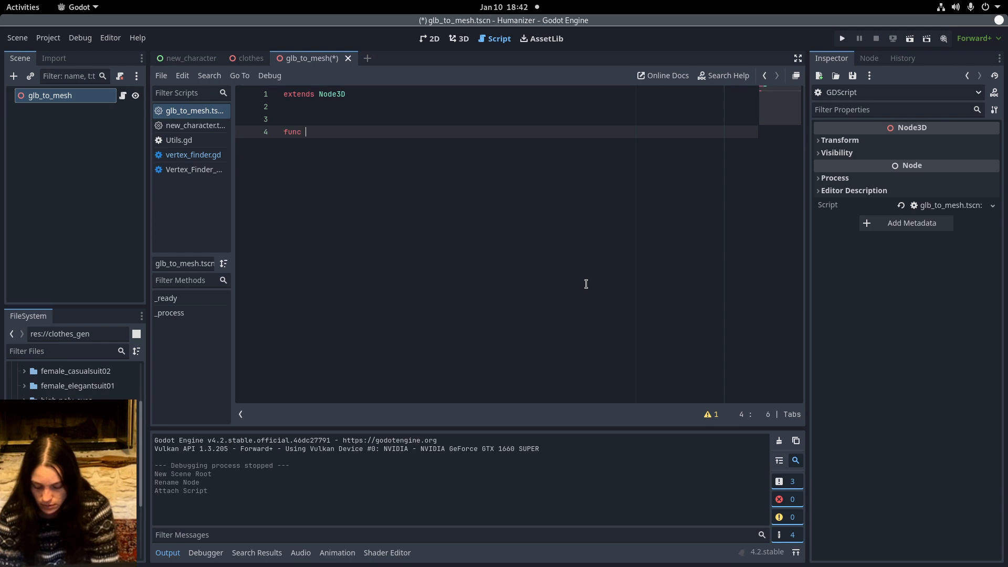
Declare the function load_glb(glb_path): and paste the copied glTF loading code as its body
{"action": "type", "text": "func load_glb(glb_path)L"}
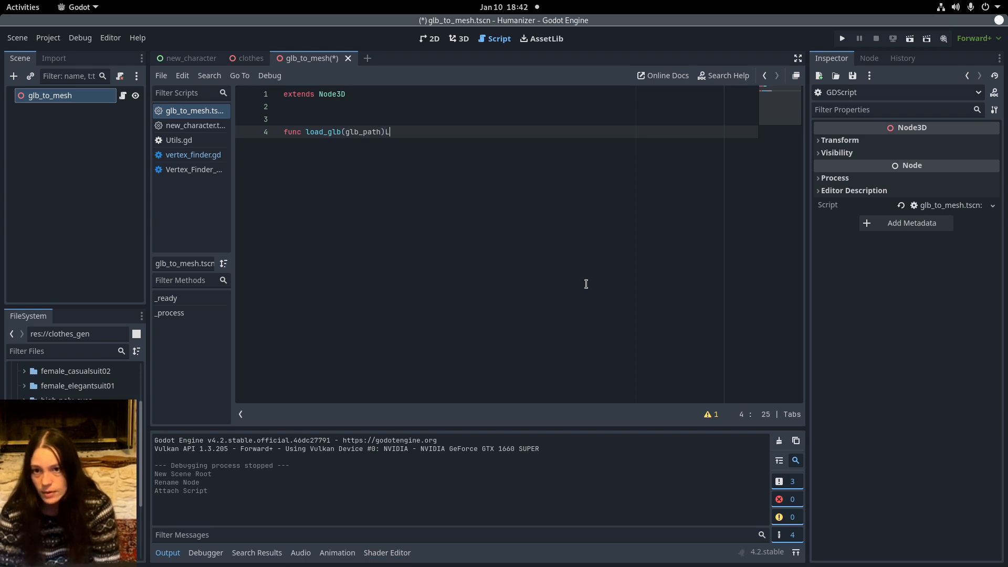
{"action": "key", "text": "BackSpace"}
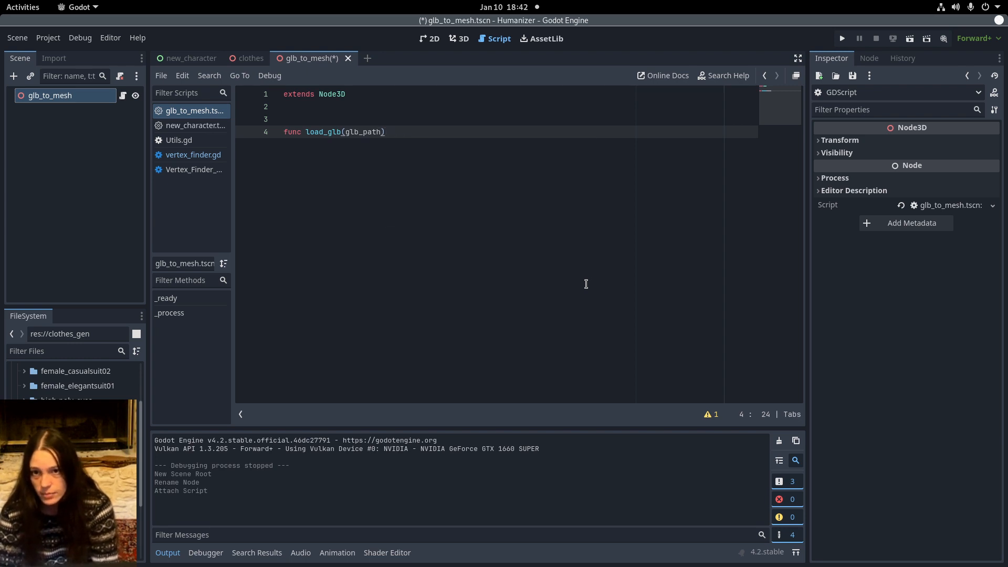
{"action": "key", "text": "Return"}
{"action": "key", "text": "ctrl+v"}
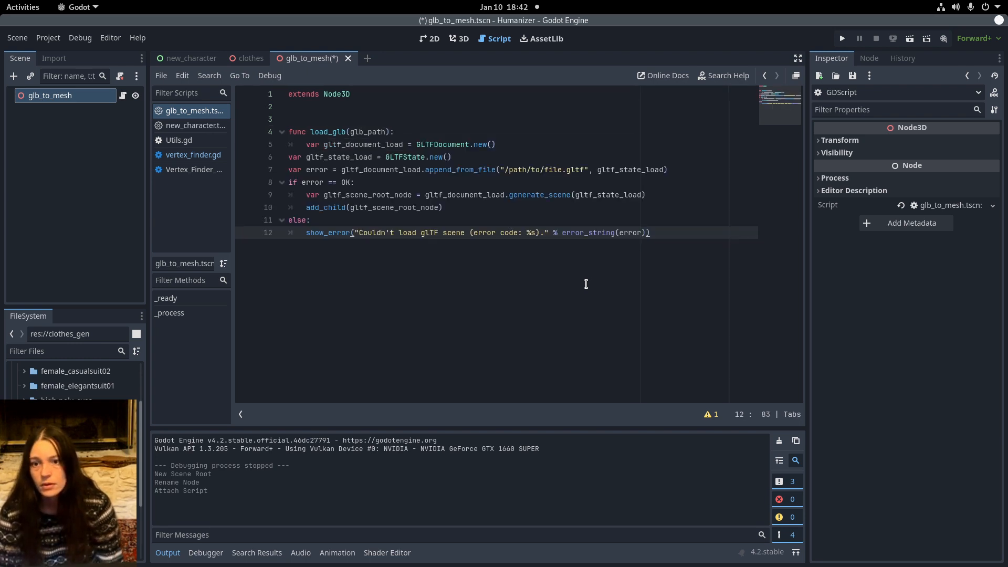
Indent the remaining pasted lines inside load_glb and replace show_error with print in the else branch
{"action": "left_click_drag", "start_coordinate": [342, 158], "coordinate": [350, 232]}
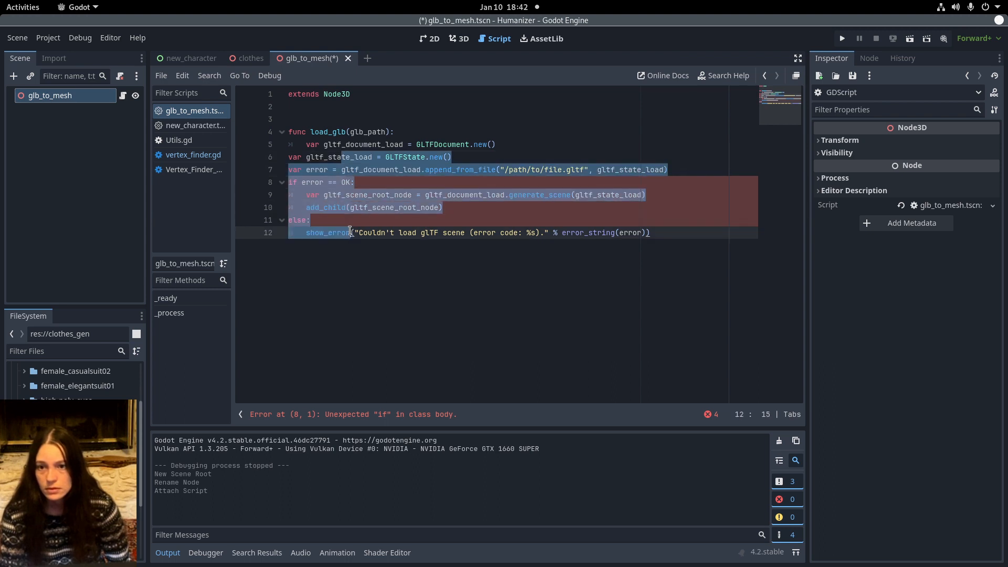
{"action": "key", "text": "Tab"}
{"action": "left_click", "coordinate": [529, 158]}
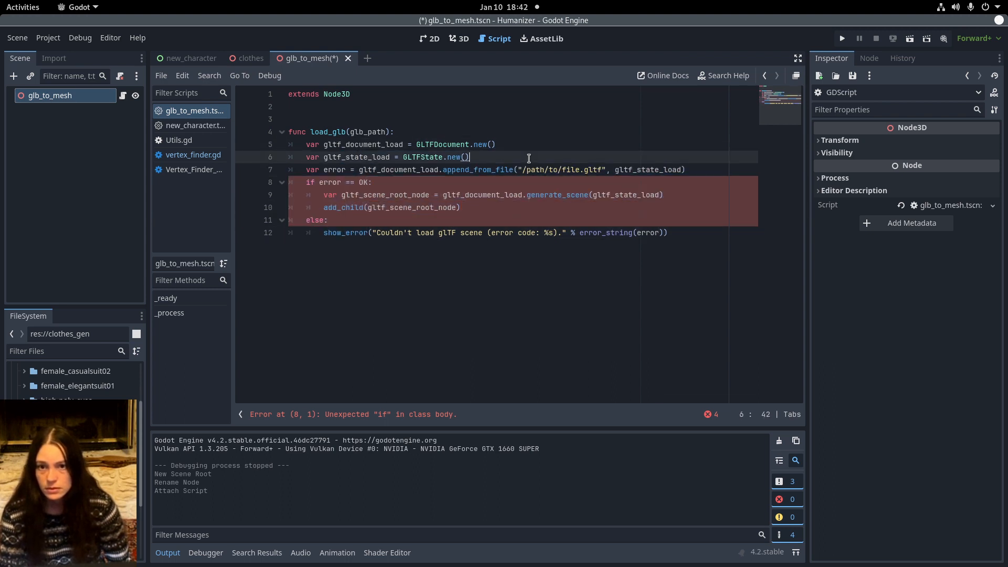
{"action": "double_click", "coordinate": [346, 235]}
{"action": "type", "text": "print"}
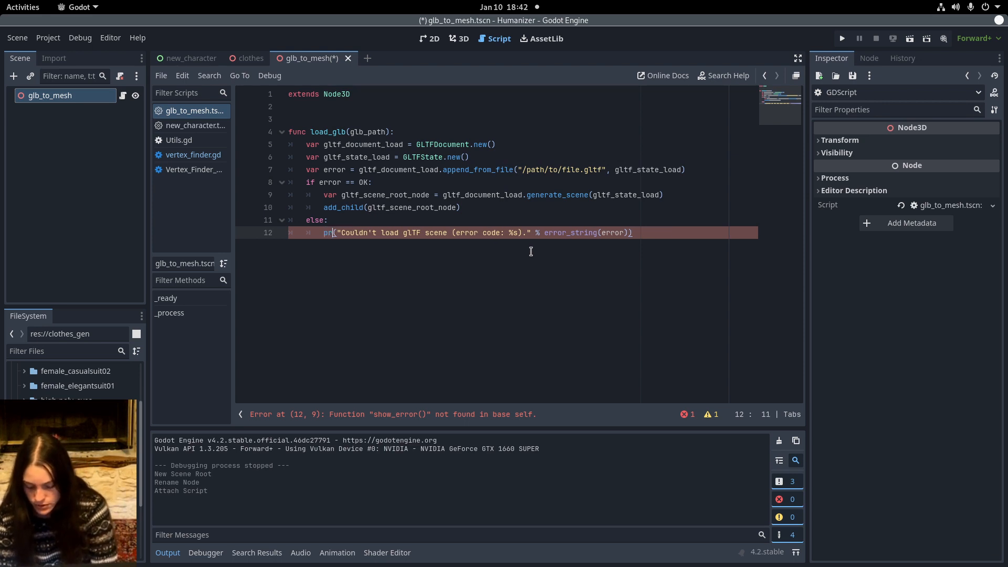
Replace the placeholder file path in the append_from_file call with the glb_path parameter
{"action": "double_click", "coordinate": [383, 132]}
{"action": "key", "text": "ctrl+c"}
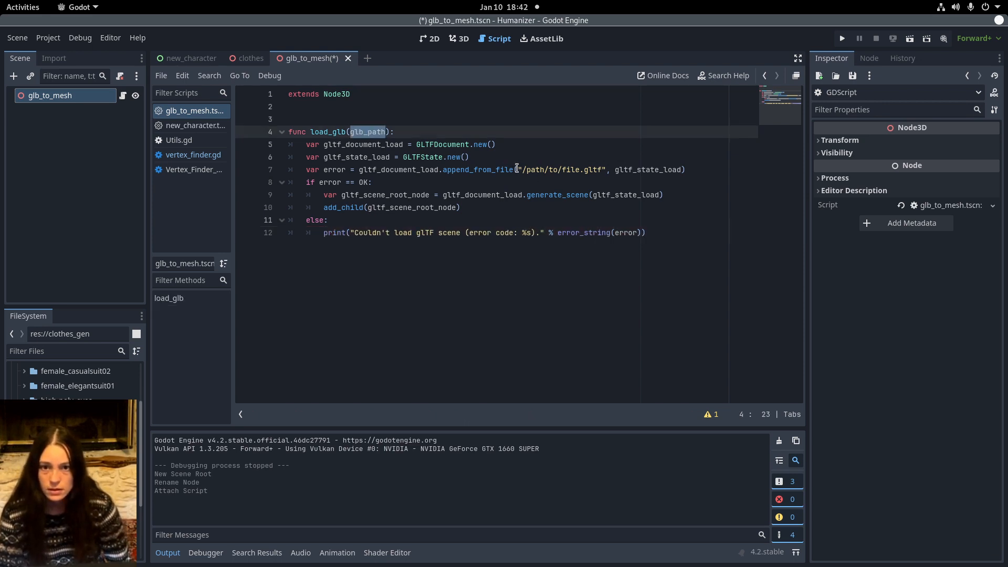
{"action": "left_click_drag", "start_coordinate": [518, 169], "coordinate": [607, 170]}
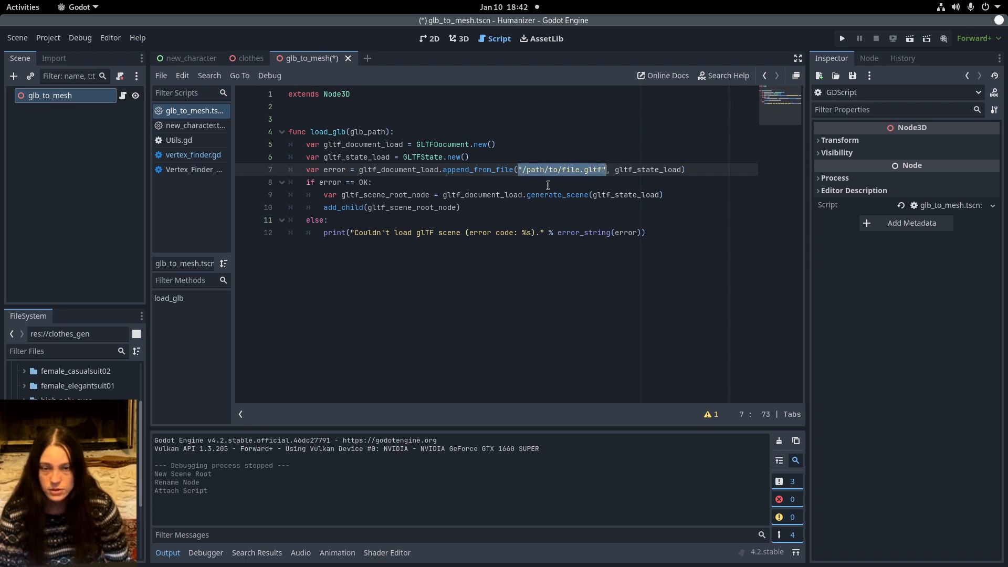
{"action": "key", "text": "ctrl+v"}
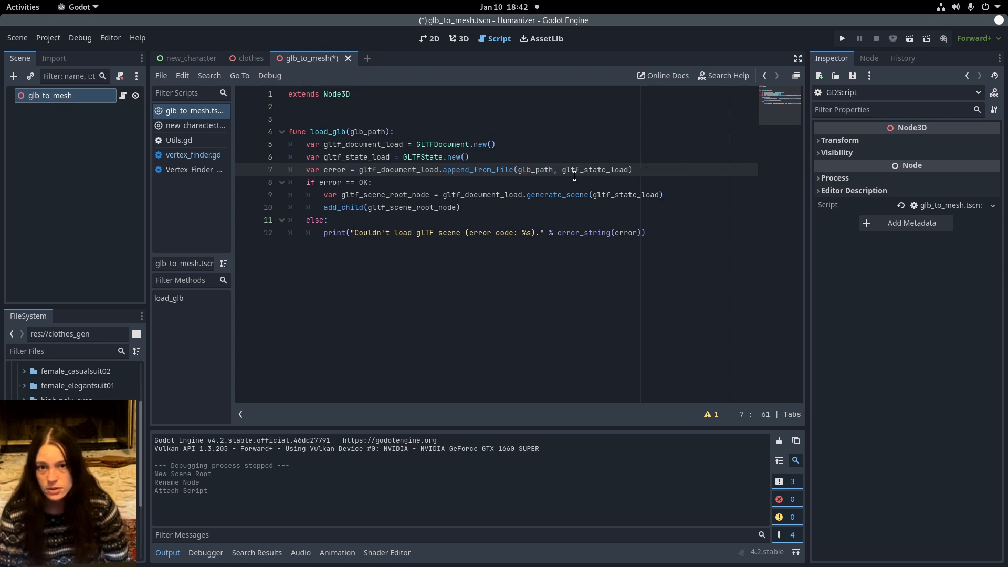
Add a _ready() function above load_glb and start a load_glb() call in its body
{"action": "left_click", "coordinate": [370, 106]}
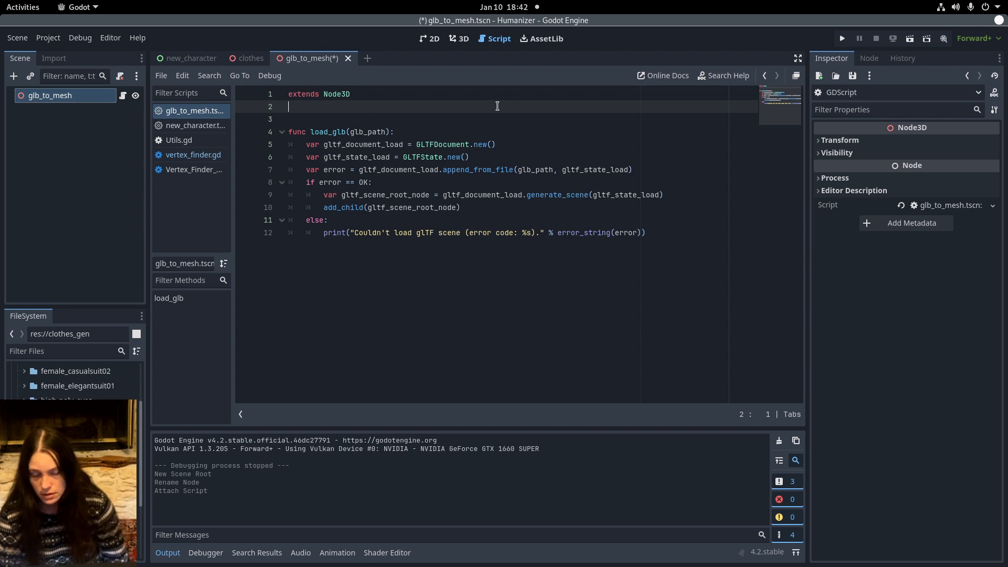
{"action": "key", "text": "Return"}
{"action": "type", "text": "fuync"}
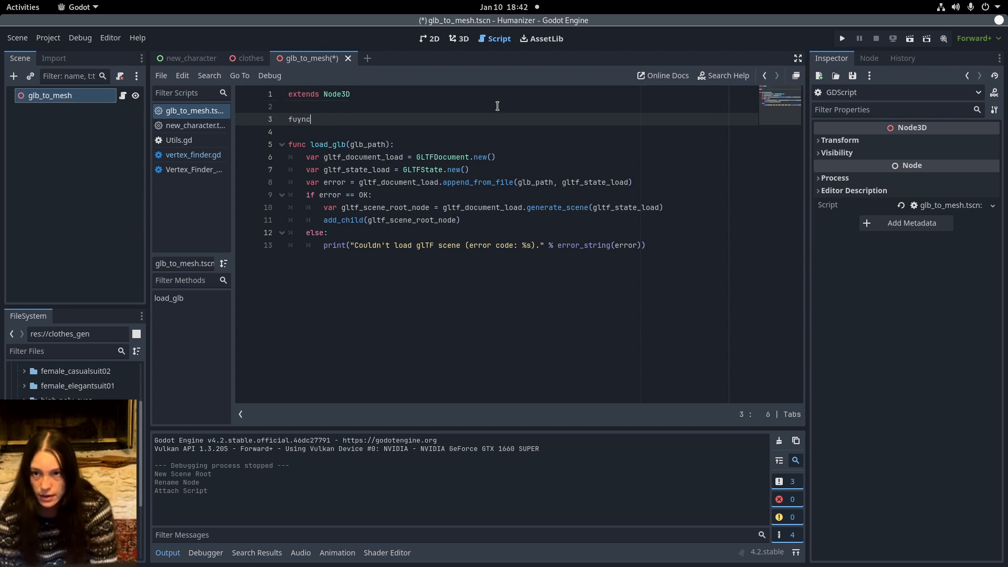
{"action": "key", "text": "BackSpace"}
{"action": "key", "text": "BackSpace"}
{"action": "key", "text": "BackSpace"}
{"action": "type", "text": "nc"}
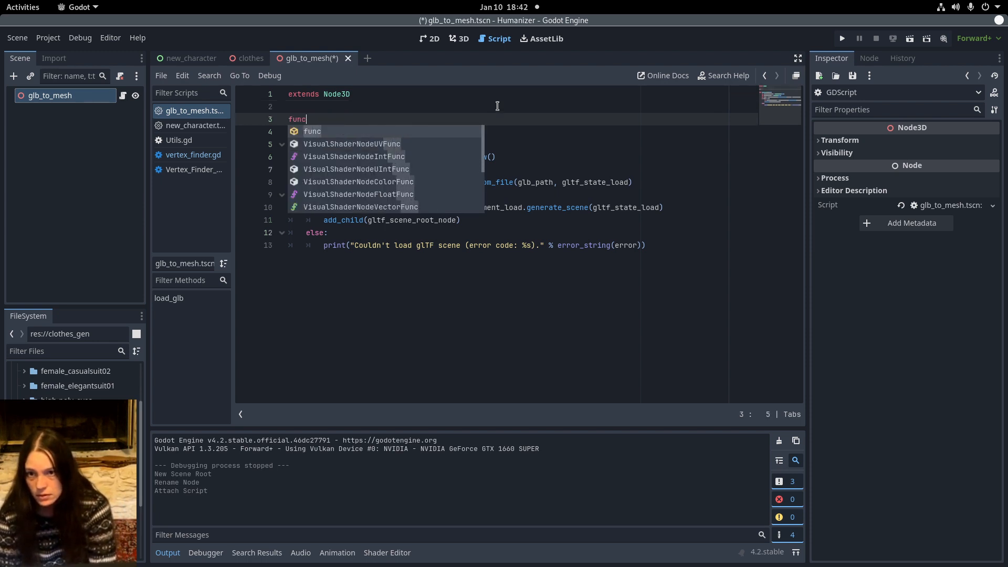
{"action": "type", "text": " _re"}
{"action": "key", "text": "Return"}
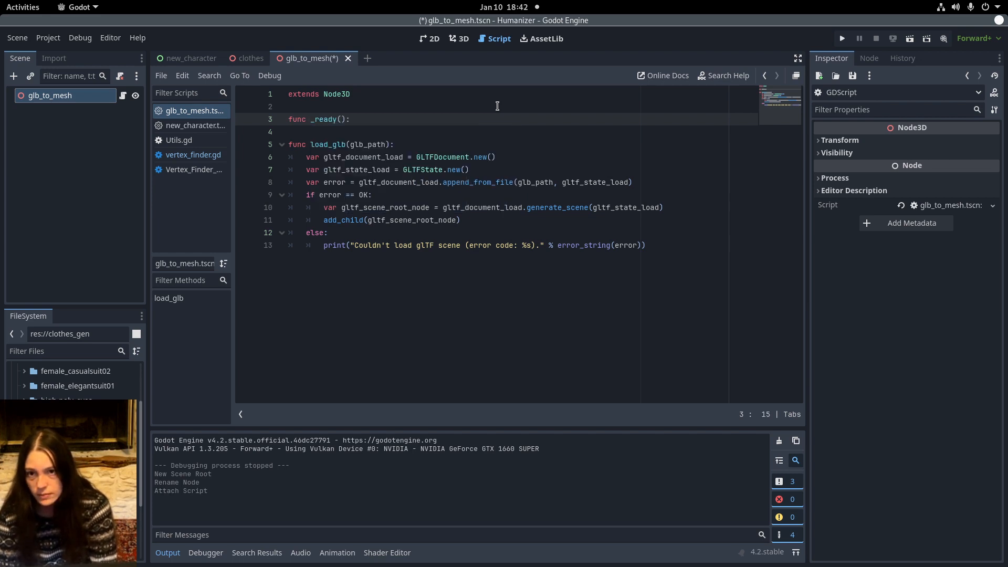
{"action": "key", "text": "Return"}
{"action": "type", "text": "load"}
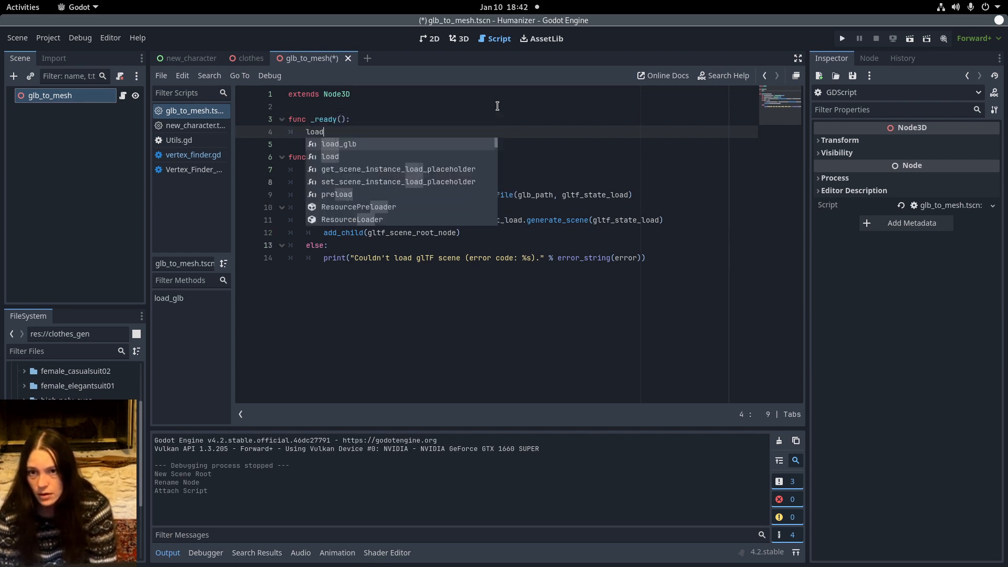
{"action": "key", "text": "Return"}
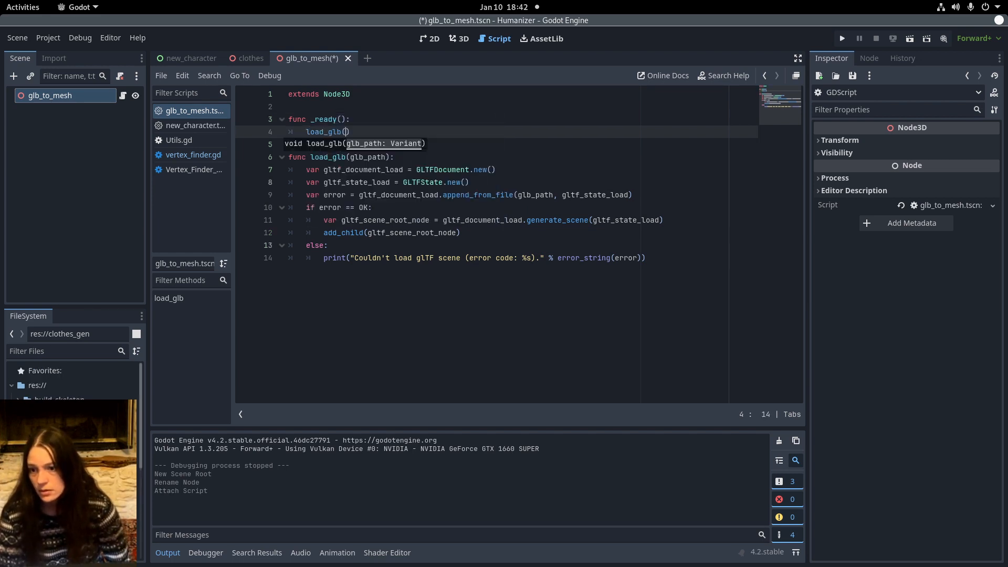
Pass the path of female_casualsuit02.glb from the generated_assets/clothes folder as the argument of the load_glb call
{"action": "left_click", "coordinate": [19, 429]}
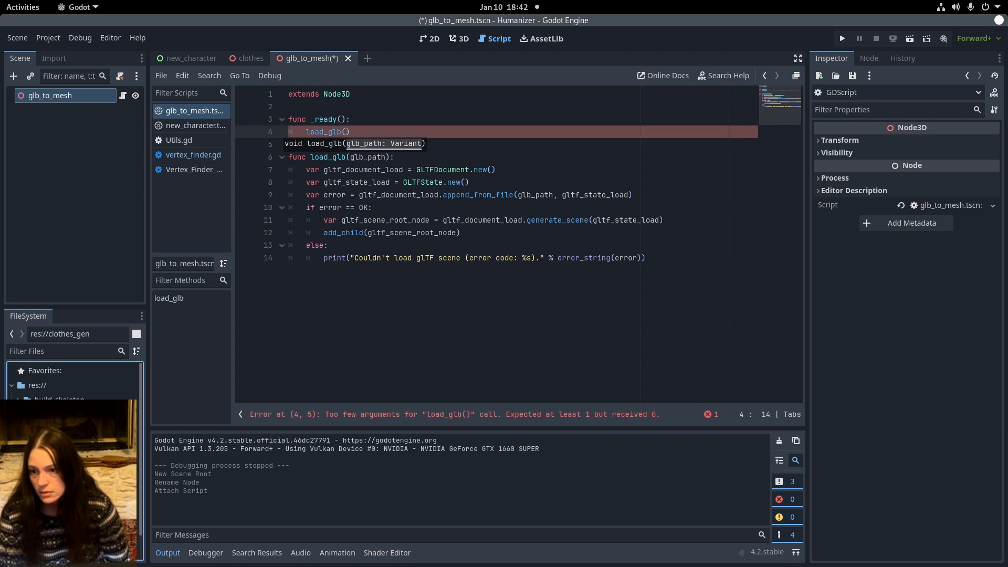
{"action": "left_click", "coordinate": [58, 444]}
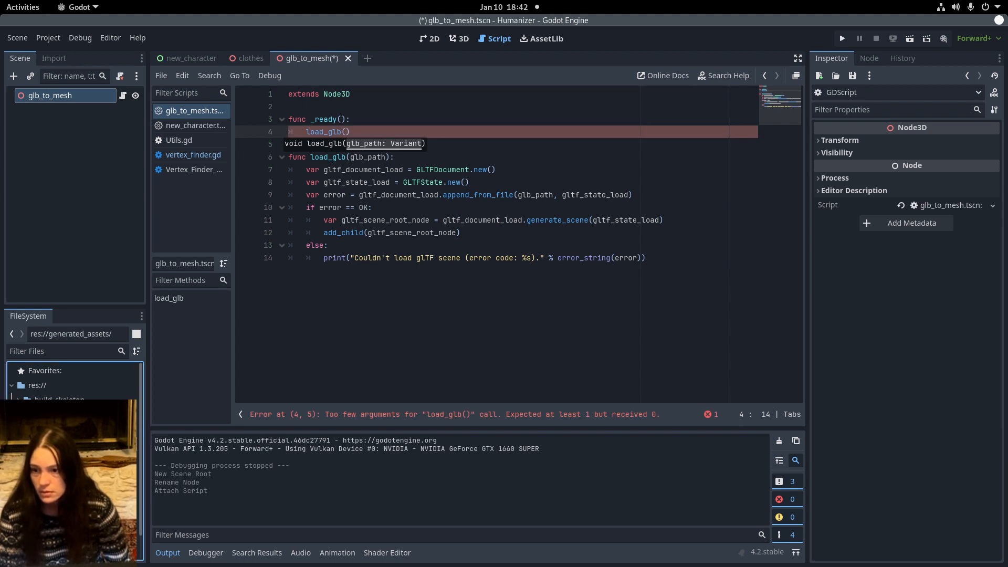
{"action": "scroll", "coordinate": [37, 442], "scroll_direction": "down", "scroll_amount": 3}
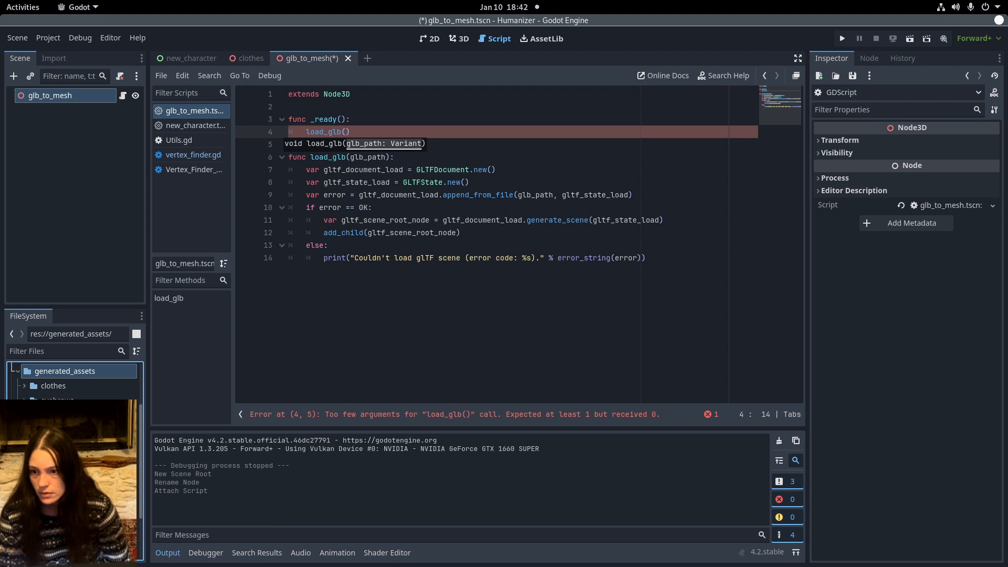
{"action": "left_click", "coordinate": [24, 388]}
{"action": "scroll", "coordinate": [23, 392], "scroll_direction": "down", "scroll_amount": 1}
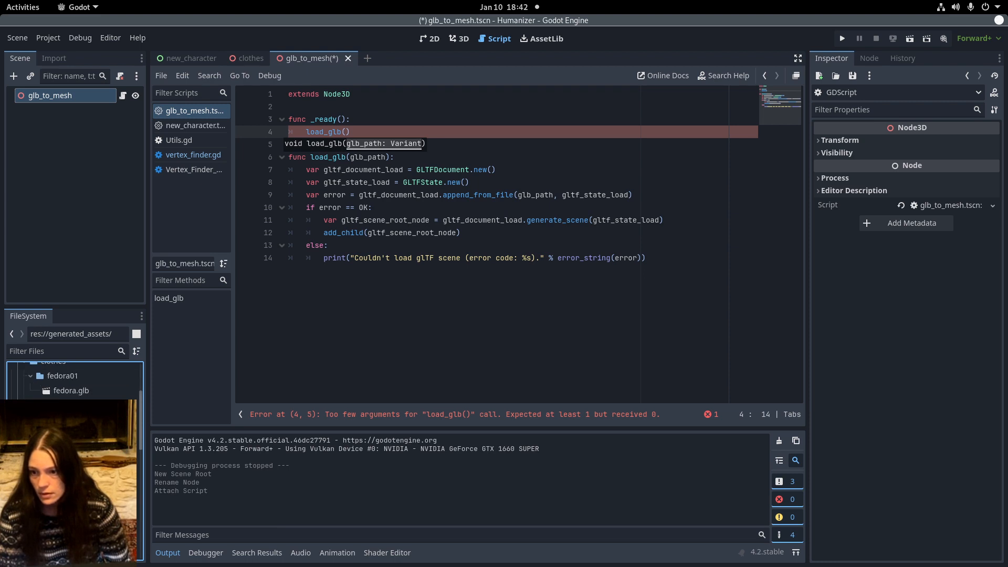
{"action": "left_click_drag", "start_coordinate": [74, 420], "coordinate": [348, 131]}
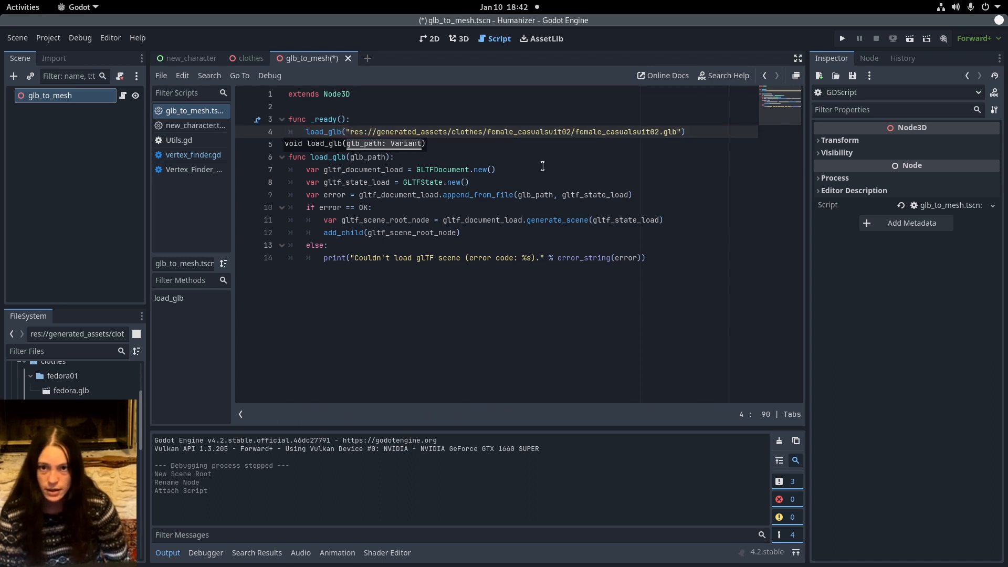
Run the current scene to test the GLB loading and close the game window
{"action": "left_click", "coordinate": [702, 133]}
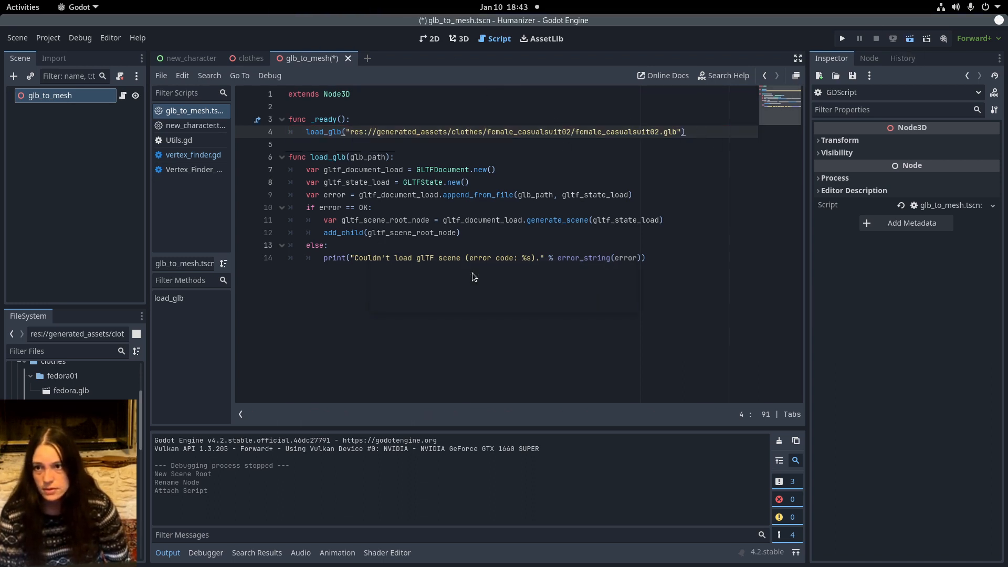
{"action": "key", "text": "F6"}
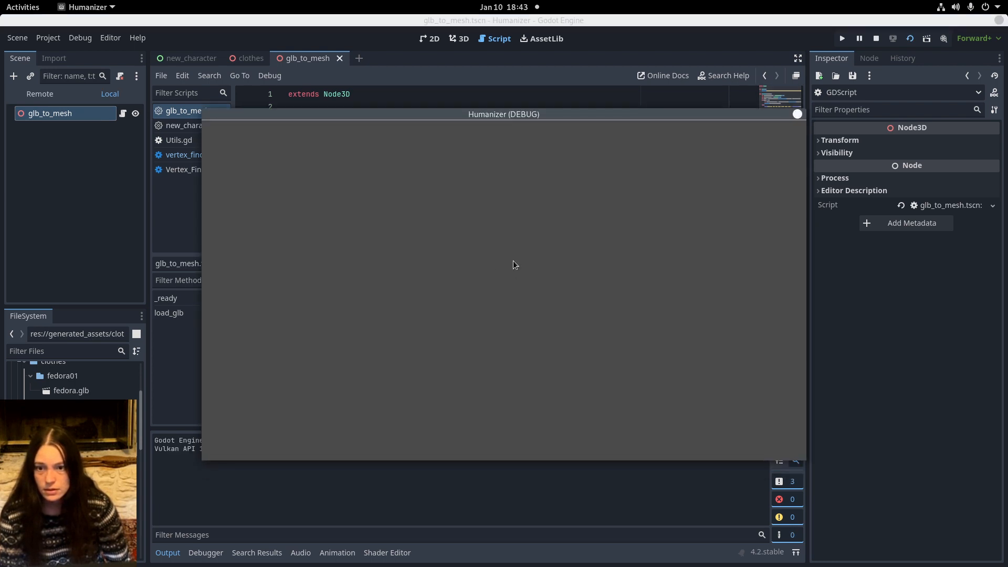
{"action": "left_click", "coordinate": [797, 114]}
Add a Camera3D child node to glb_to_mesh in the 3D view and move it away from the origin along the Z axis
{"action": "left_click", "coordinate": [464, 41]}
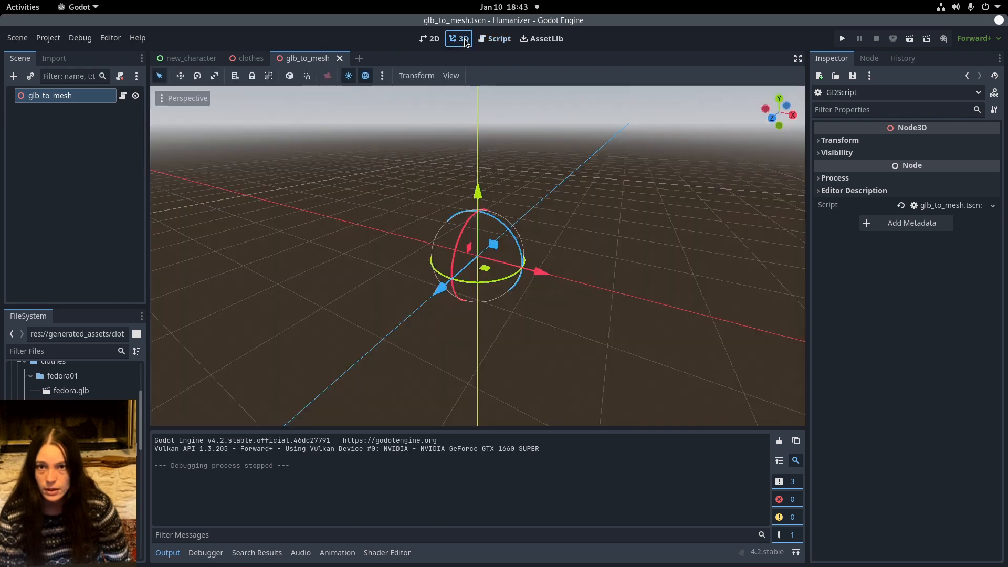
{"action": "right_click", "coordinate": [78, 97]}
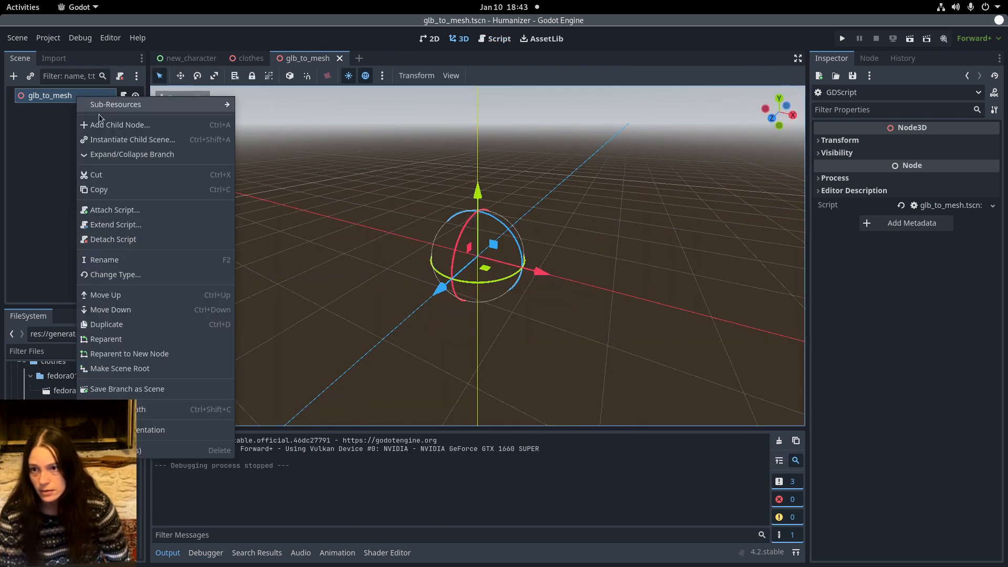
{"action": "left_click", "coordinate": [111, 126]}
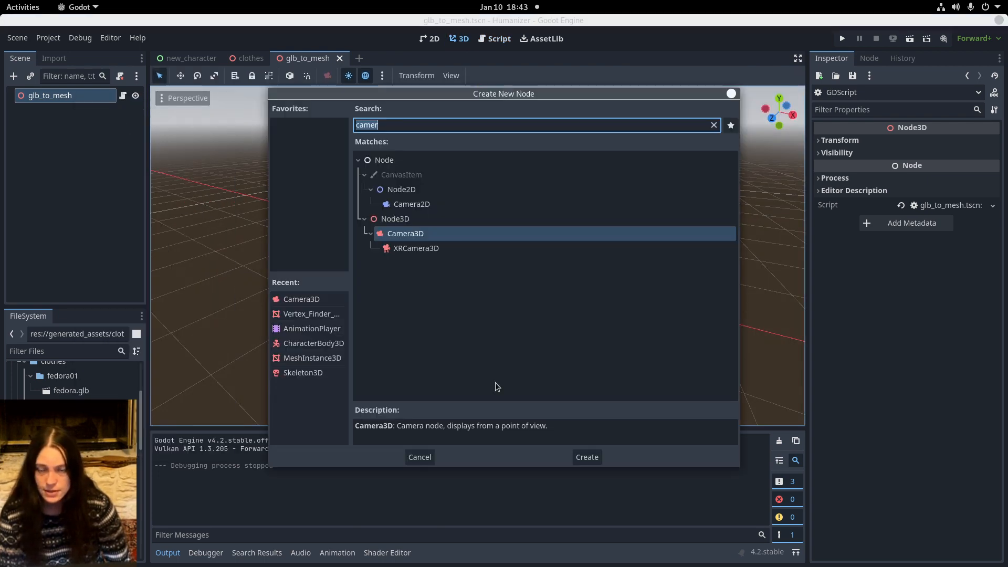
{"action": "double_click", "coordinate": [412, 236]}
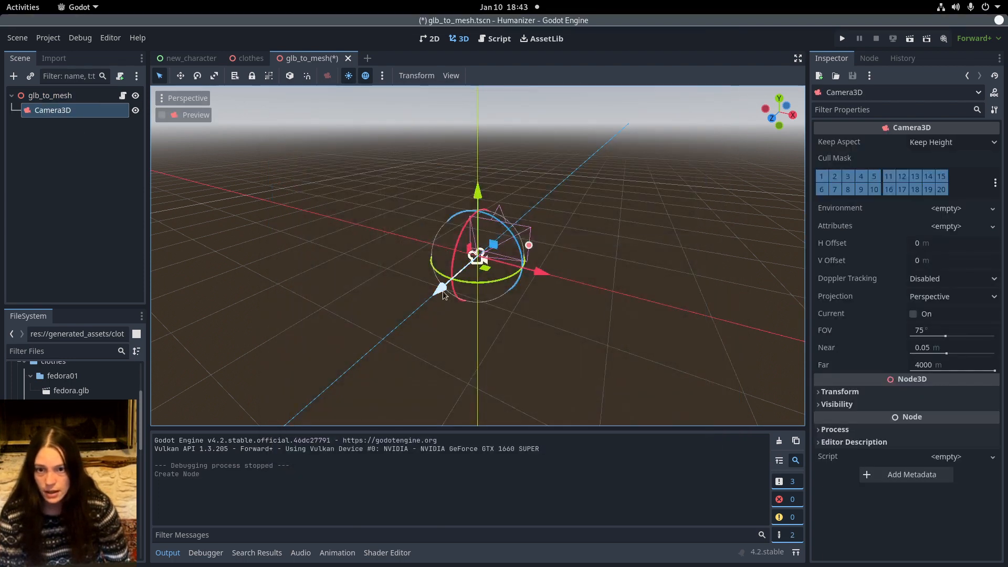
{"action": "left_click_drag", "start_coordinate": [442, 295], "coordinate": [270, 440]}
{"action": "left_click_drag", "start_coordinate": [209, 492], "coordinate": [209, 493]}
{"action": "scroll", "coordinate": [336, 373], "scroll_direction": "down", "scroll_amount": 8}
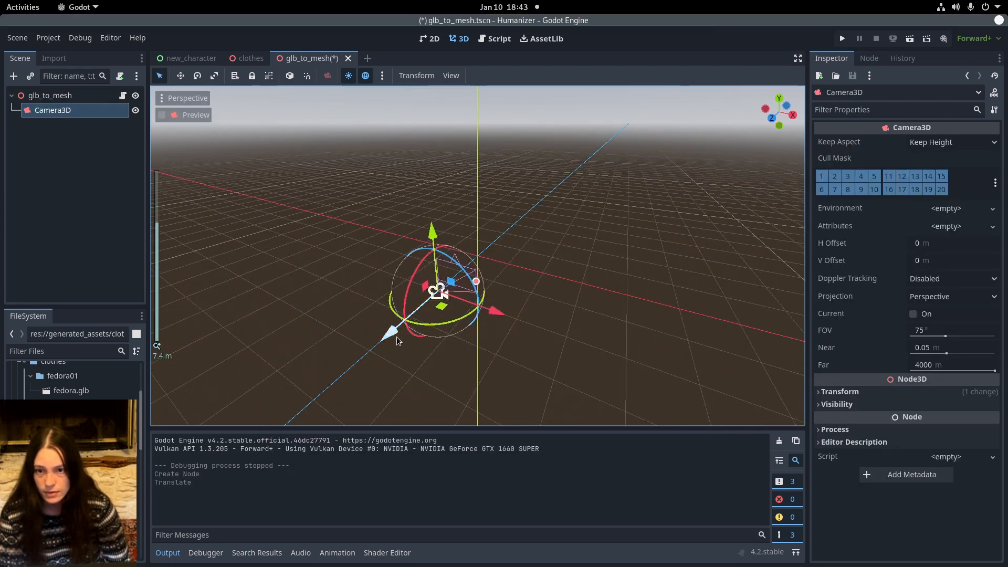
{"action": "left_click_drag", "start_coordinate": [391, 337], "coordinate": [303, 414]}
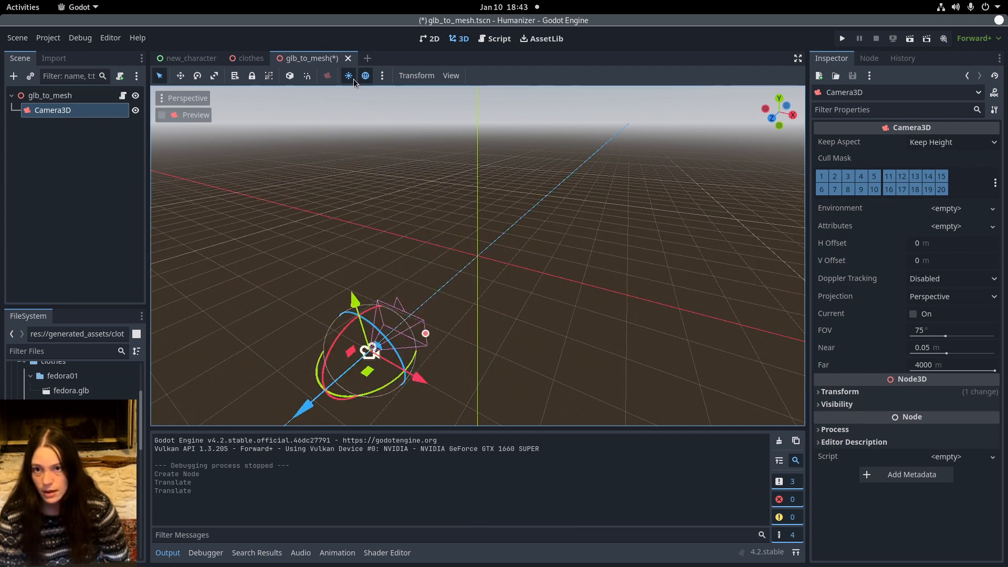
Add the preview sun and the preview environment to the scene
{"action": "left_click", "coordinate": [382, 76]}
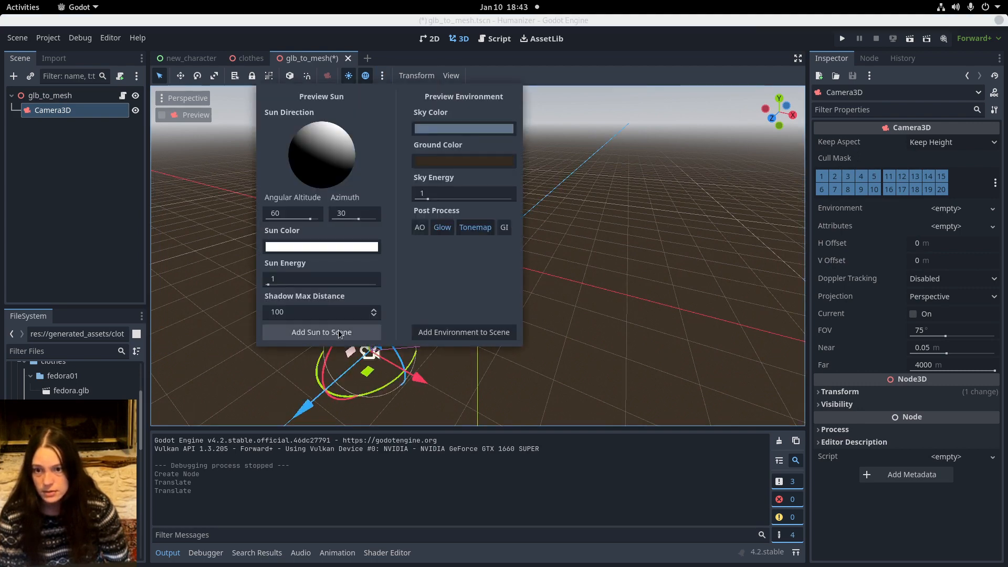
{"action": "left_click", "coordinate": [333, 331]}
{"action": "left_click", "coordinate": [383, 76]}
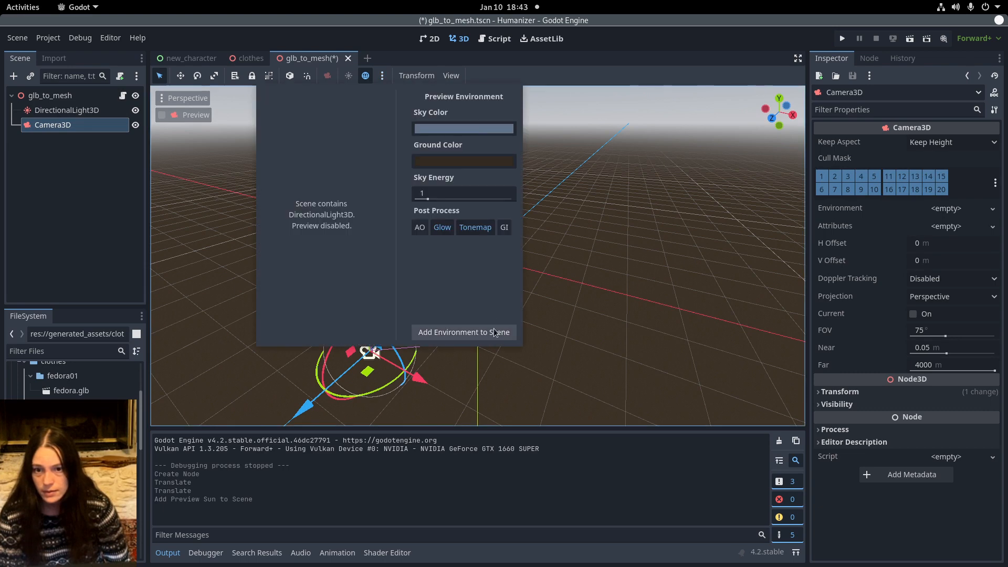
{"action": "left_click", "coordinate": [463, 332]}
{"action": "middle_click_drag", "start_coordinate": [545, 278], "coordinate": [487, 270]}
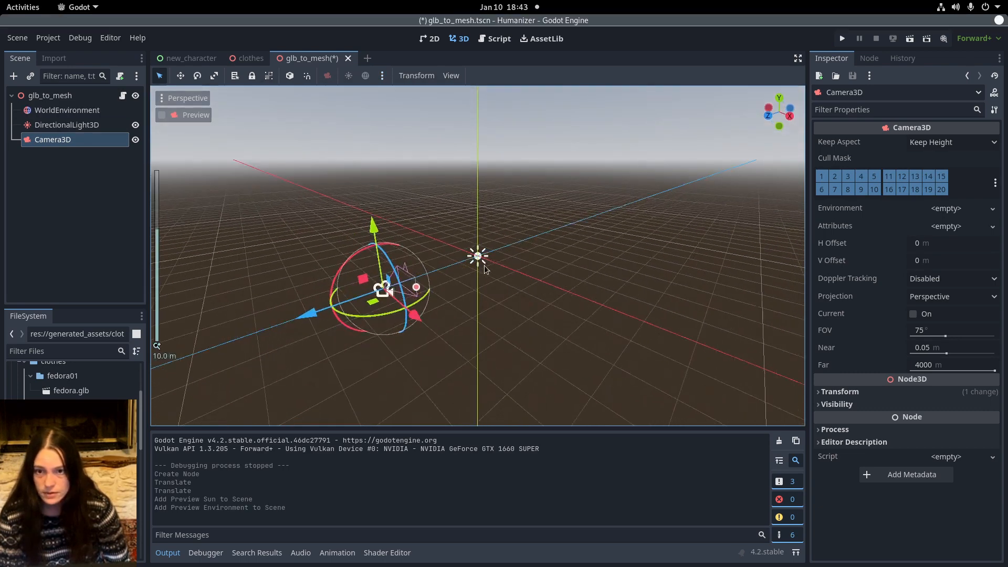
Test-run the current scene and move the Camera3D farther back along the Z axis and upward
{"action": "left_click", "coordinate": [911, 38]}
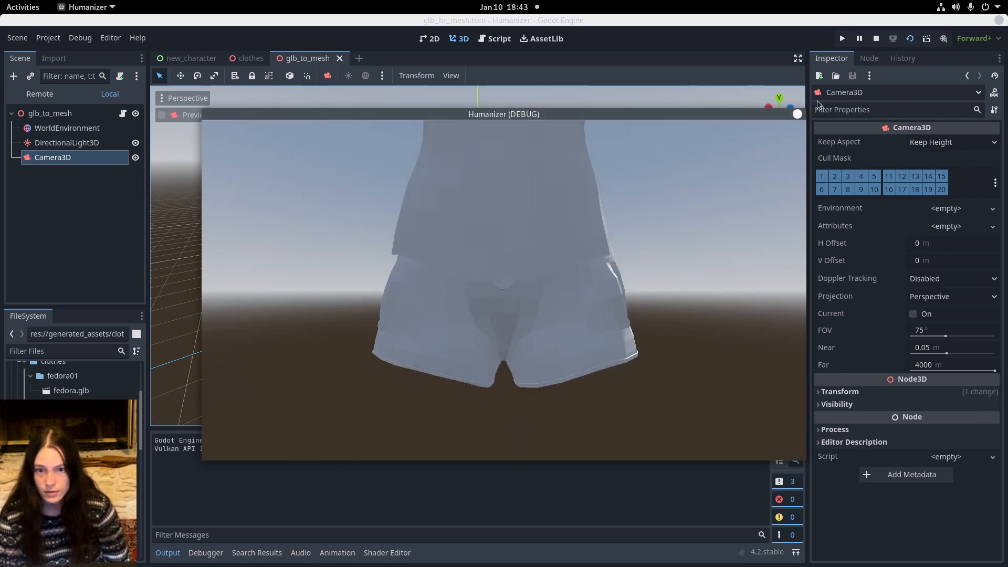
{"action": "left_click", "coordinate": [797, 115]}
{"action": "left_click_drag", "start_coordinate": [312, 317], "coordinate": [176, 362]}
{"action": "left_click_drag", "start_coordinate": [286, 257], "coordinate": [271, 223]}
Replace the load_glb argument in _ready with the path of female_elegantsuit01.glb, save, and run the current scene
{"action": "left_click", "coordinate": [123, 96]}
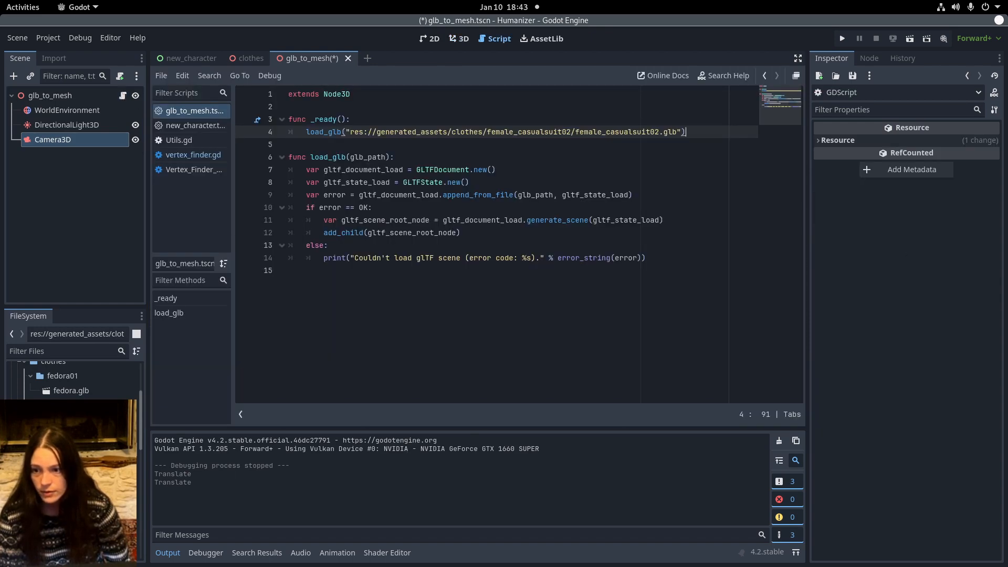
{"action": "left_click", "coordinate": [30, 450]}
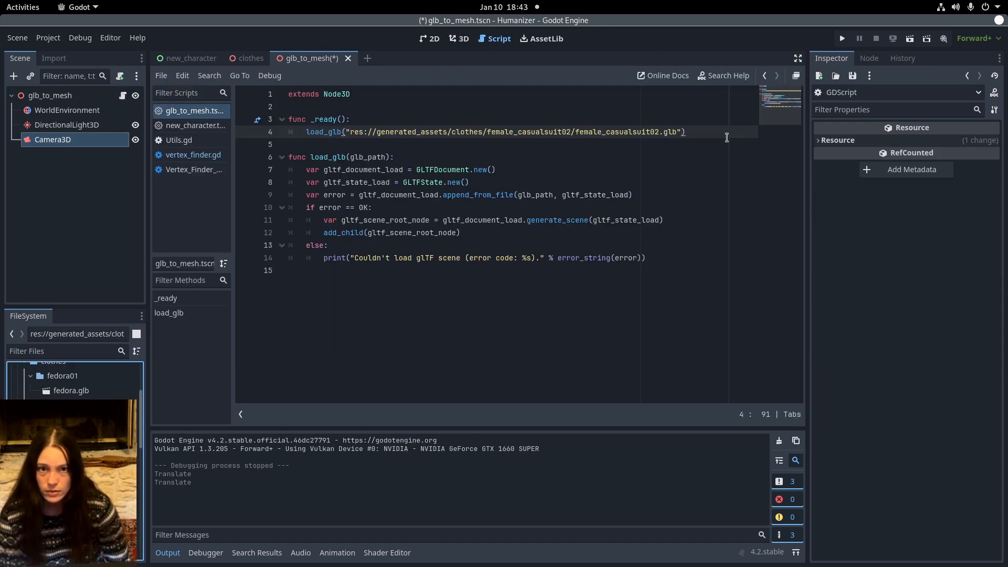
{"action": "left_click", "coordinate": [388, 141]}
{"action": "left_click_drag", "start_coordinate": [388, 139], "coordinate": [347, 133]}
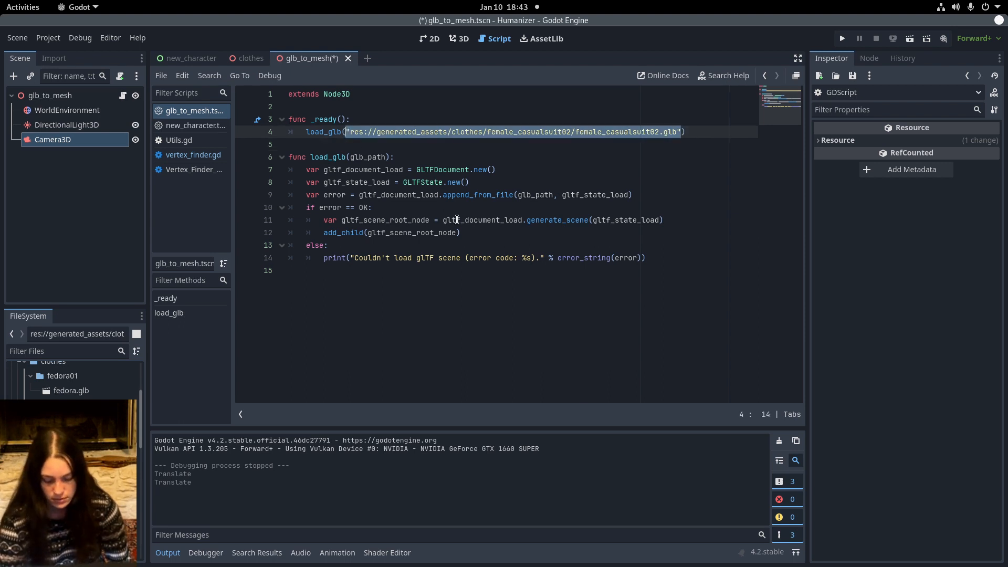
{"action": "key", "text": "BackSpace"}
{"action": "left_click_drag", "start_coordinate": [90, 464], "coordinate": [345, 133]}
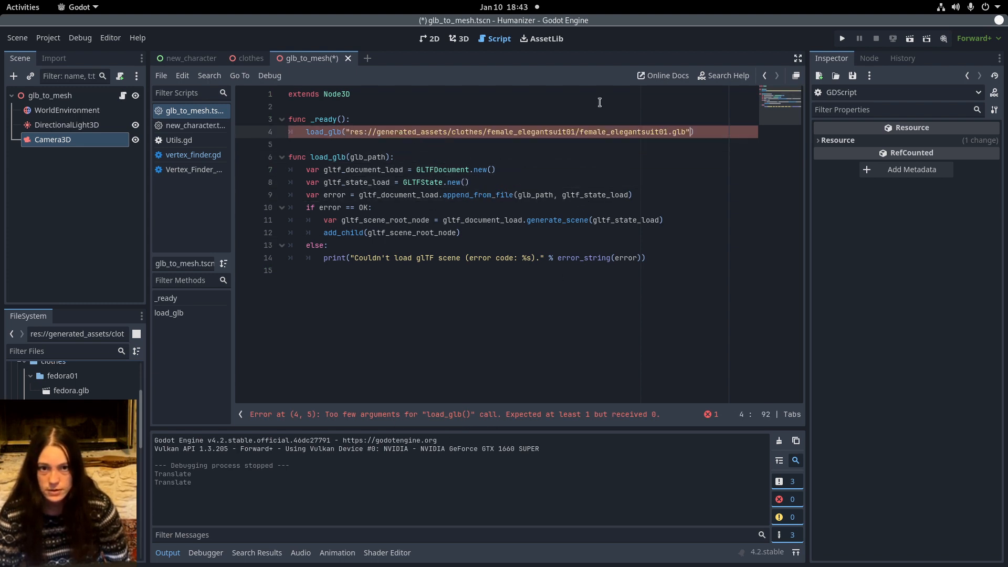
{"action": "key", "text": "ctrl+s"}
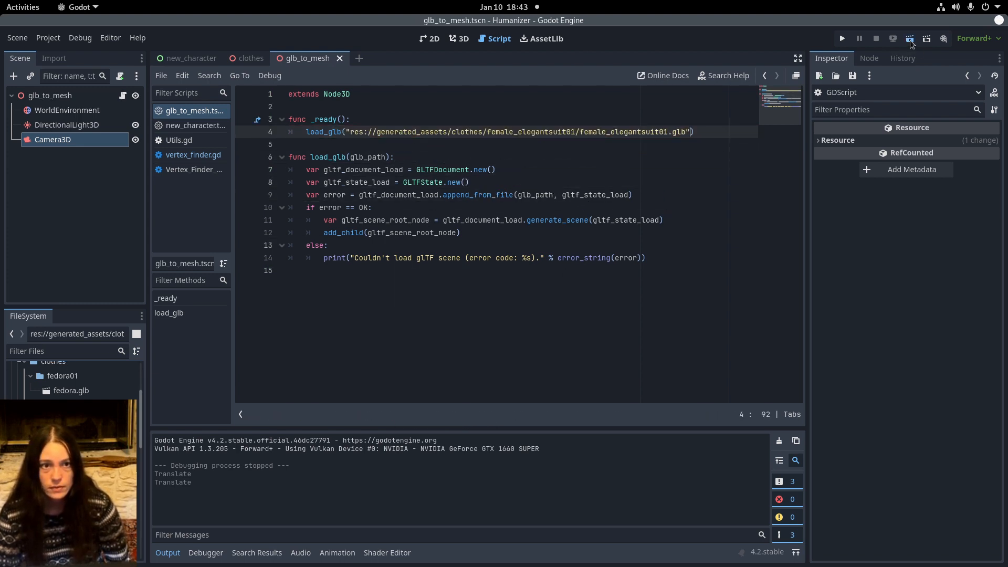
{"action": "left_click", "coordinate": [911, 40]}
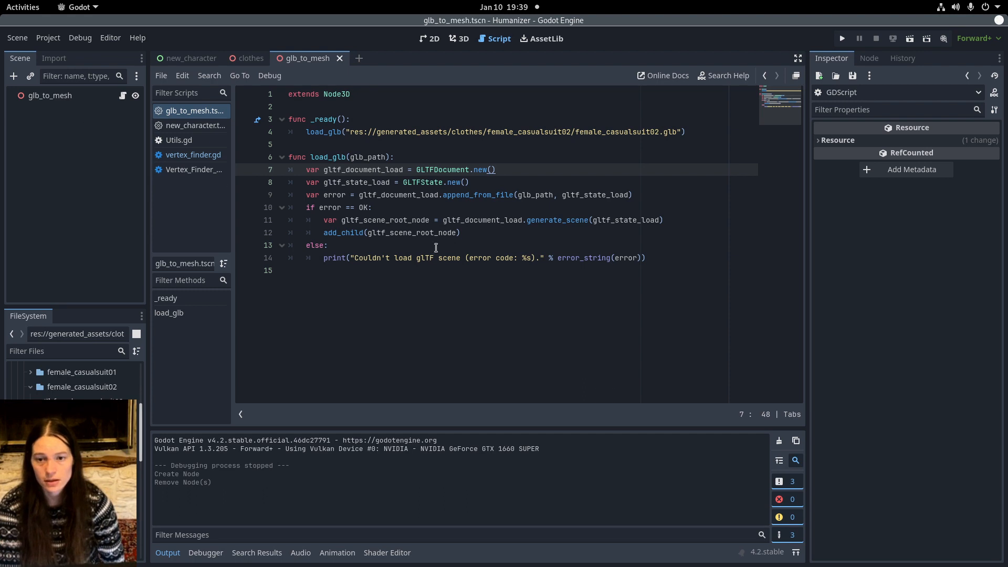
Replace the add_child call in load_glb with a return of gltf_scene_root_node
{"action": "left_click", "coordinate": [475, 235]}
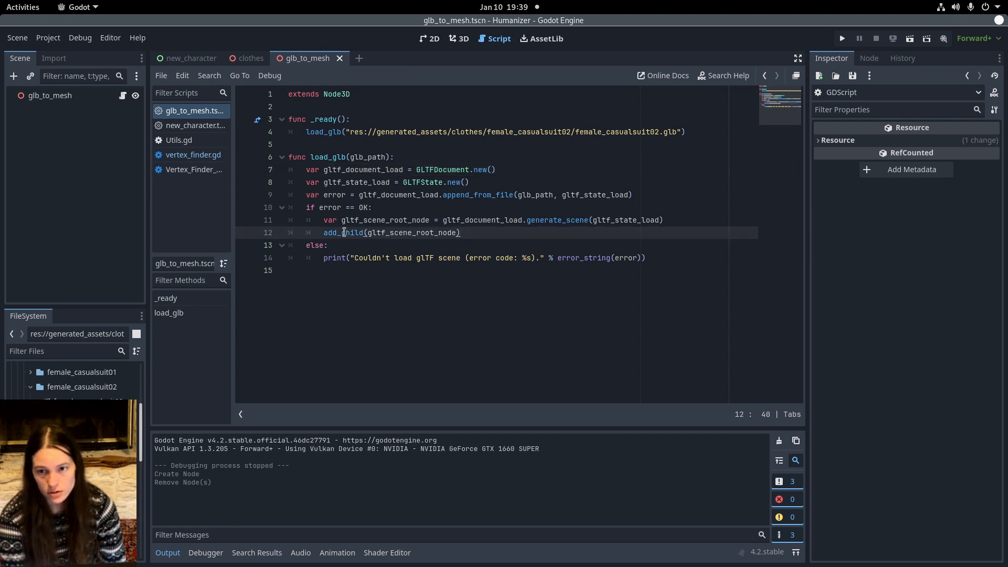
{"action": "key", "text": "BackSpace"}
{"action": "left_click_drag", "start_coordinate": [367, 235], "coordinate": [317, 235]}
{"action": "key", "text": "BackSpace"}
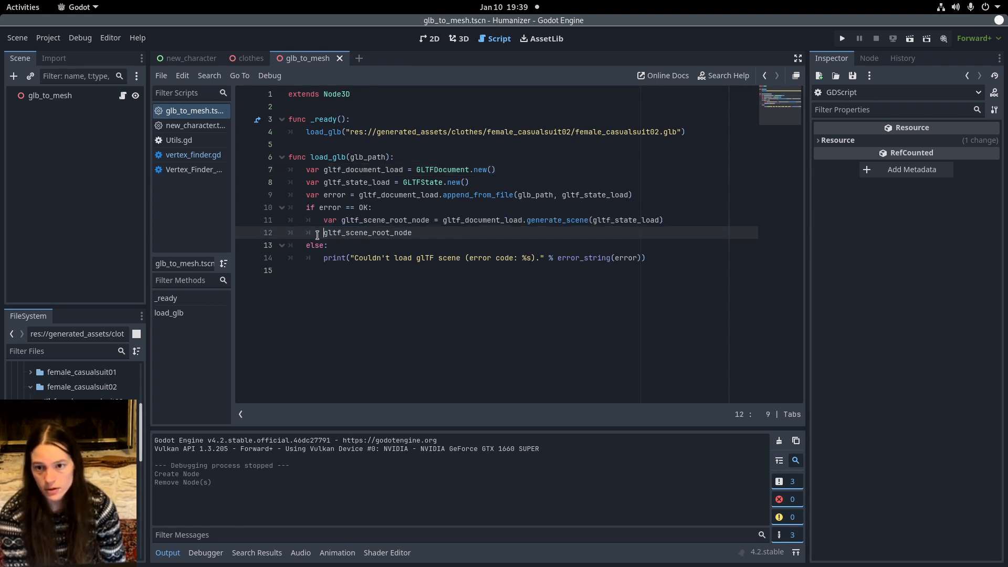
{"action": "type", "text": "return"}
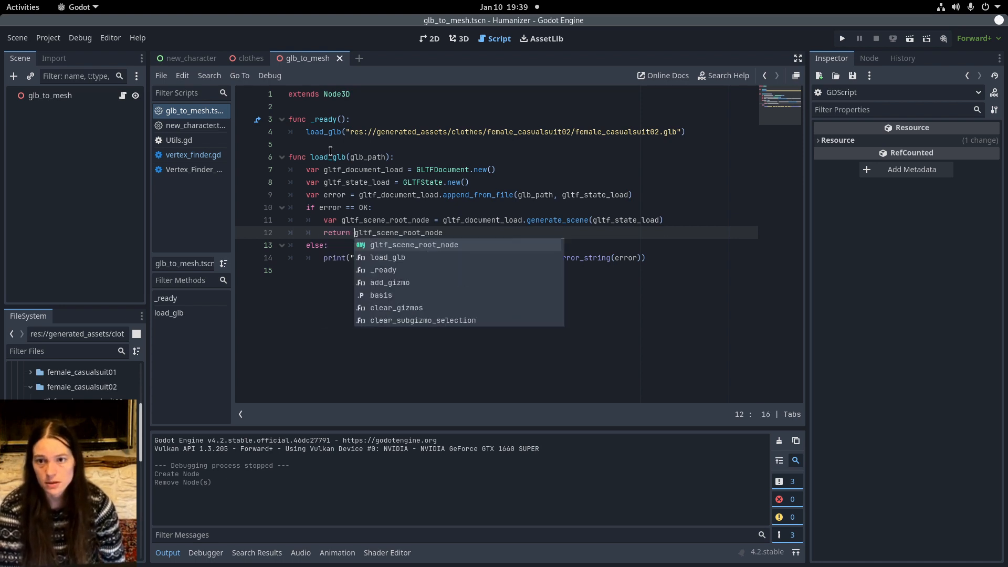
Store the result of the load_glb call in _ready in a new variable named glb_node
{"action": "left_click", "coordinate": [304, 132]}
{"action": "type", "text": "vb"}
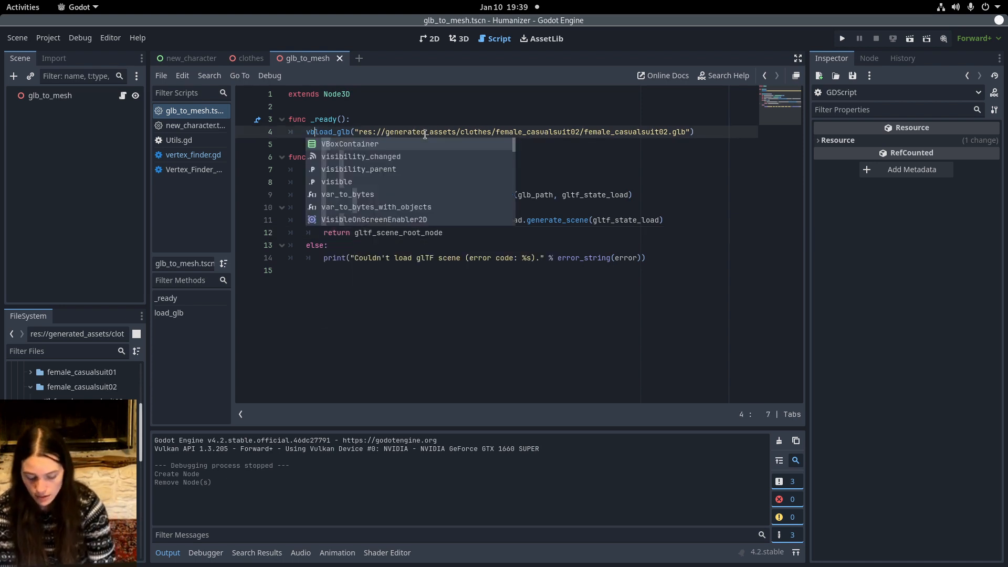
{"action": "key", "text": "BackSpace"}
{"action": "type", "text": "ar c"}
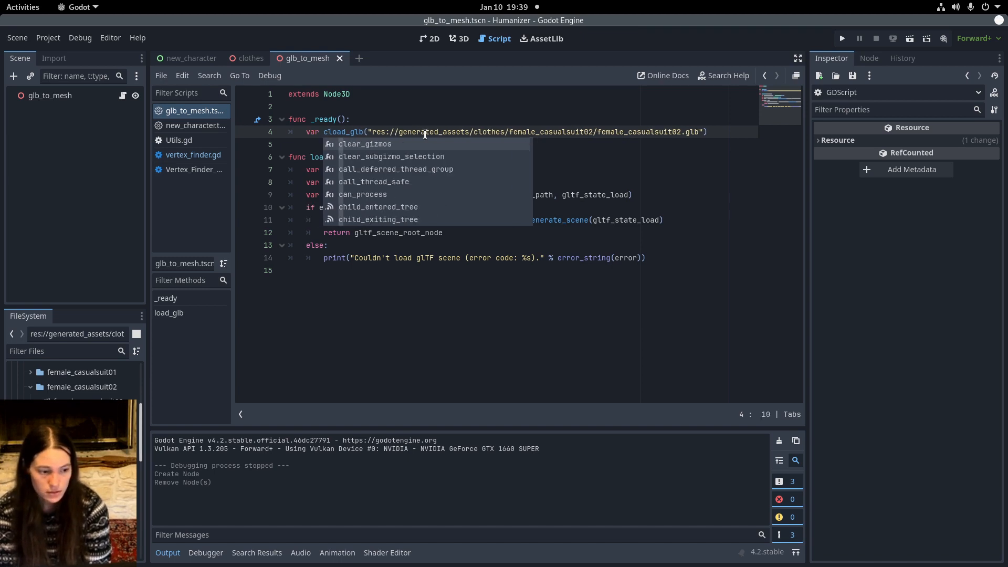
{"action": "key", "text": "BackSpace"}
{"action": "type", "text": "glb_node "}
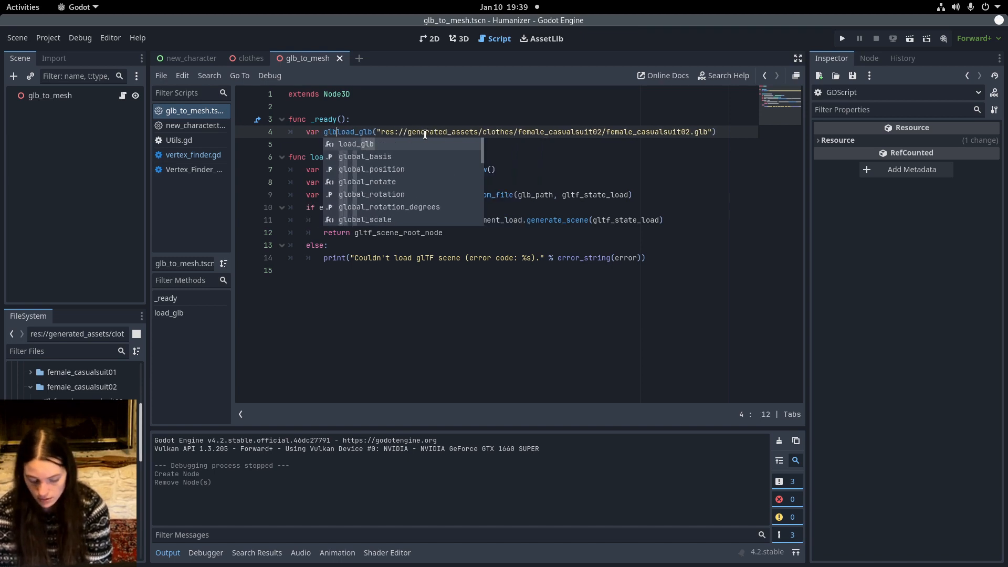
{"action": "type", "text": "="}
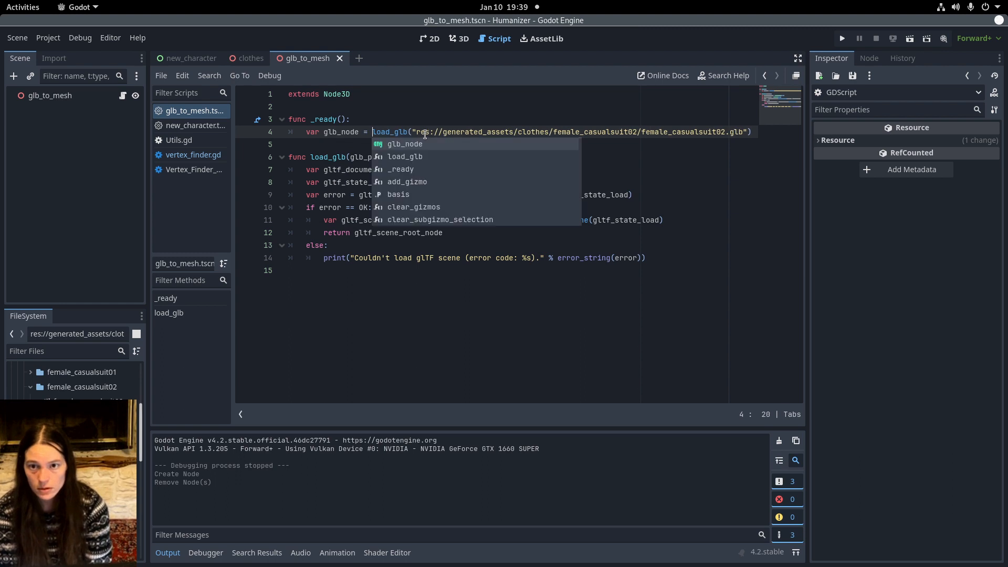
Declare an exported variable clothes_path below the extends line and move the female_casualsuit02.glb path string from the load_glb call into it
{"action": "left_click", "coordinate": [420, 89]}
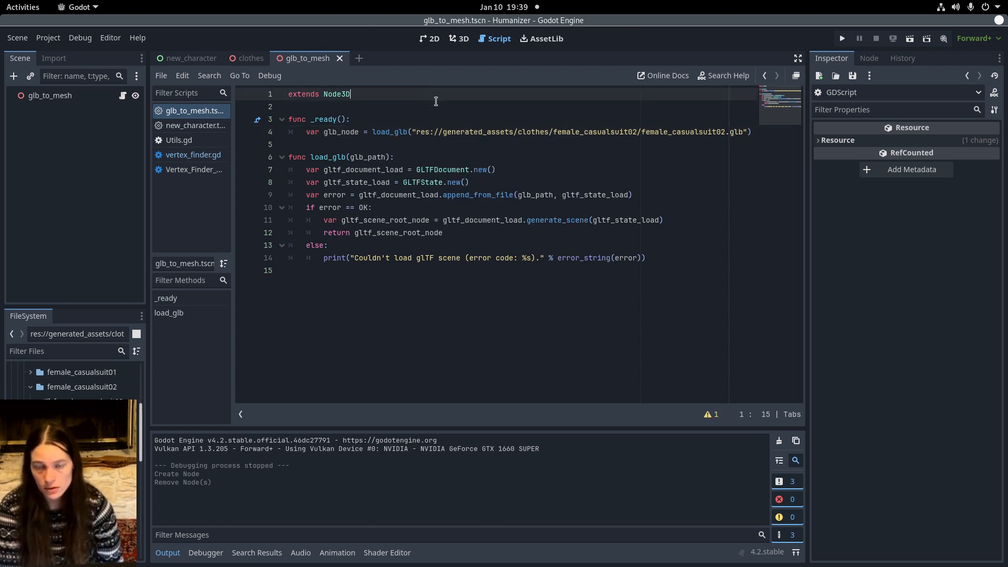
{"action": "key", "text": "Return"}
{"action": "key", "text": "Return"}
{"action": "type", "text": "@"}
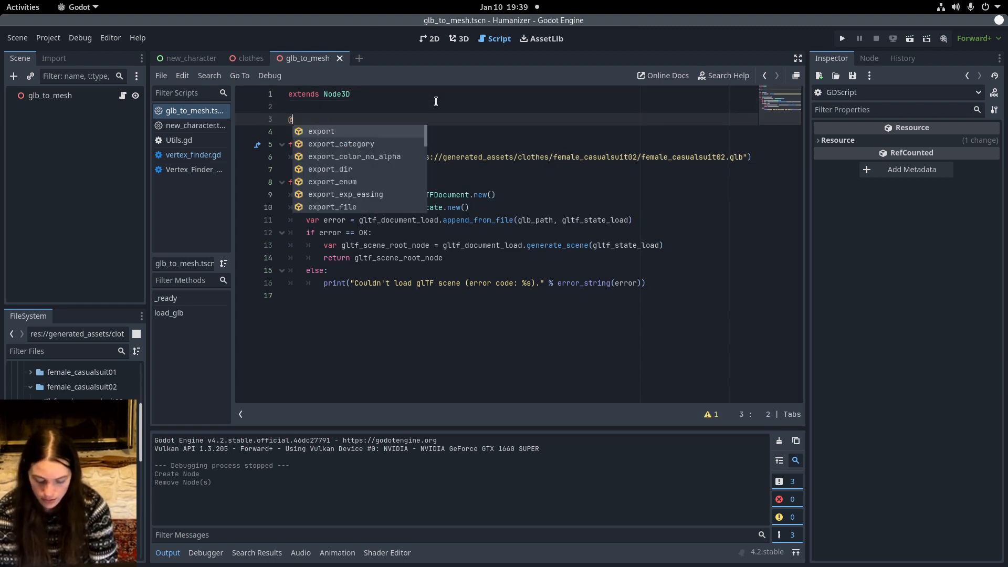
{"action": "type", "text": "export v"}
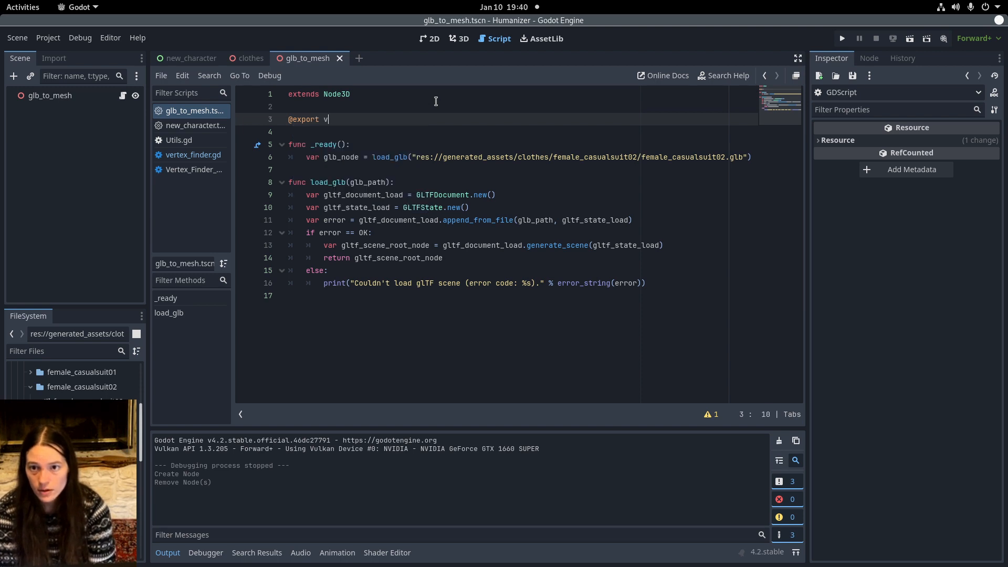
{"action": "type", "text": "ar clothes"}
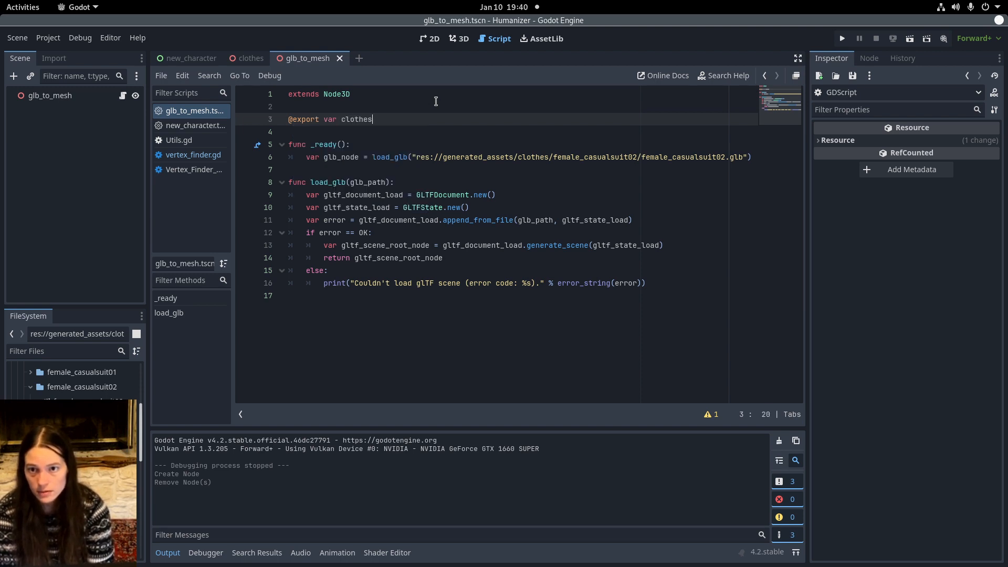
{"action": "type", "text": "_path ="}
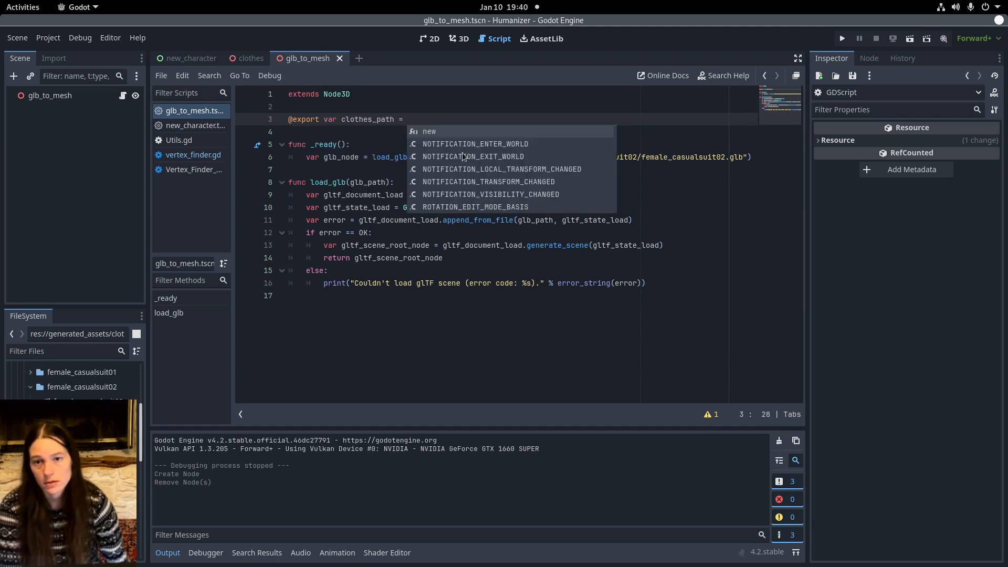
{"action": "left_click_drag", "start_coordinate": [748, 157], "coordinate": [409, 151]}
{"action": "key", "text": "ctrl+x"}
{"action": "left_click", "coordinate": [426, 119]}
{"action": "key", "text": "ctrl+v"}
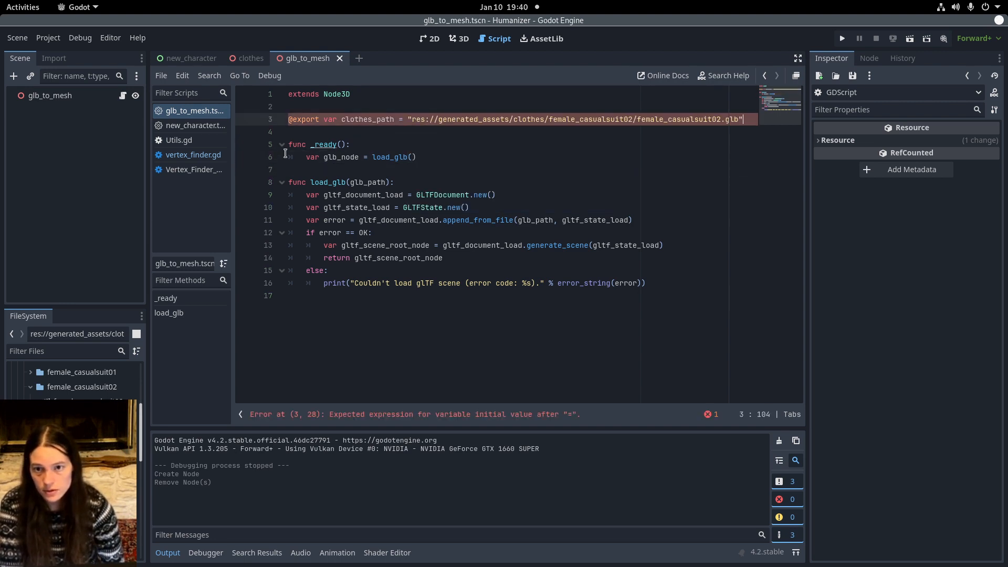
Pass clothes_path as the argument of load_glb in _ready and add a new line below
{"action": "double_click", "coordinate": [369, 120]}
{"action": "key", "text": "ctrl+c"}
{"action": "left_click", "coordinate": [413, 157]}
{"action": "key", "text": "ctrl+v"}
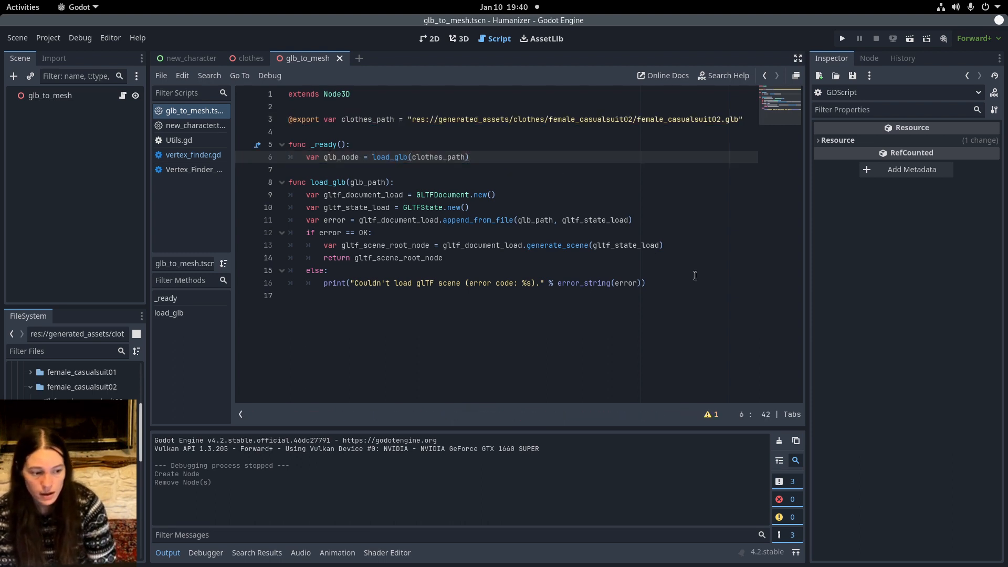
{"action": "key", "text": "Return"}
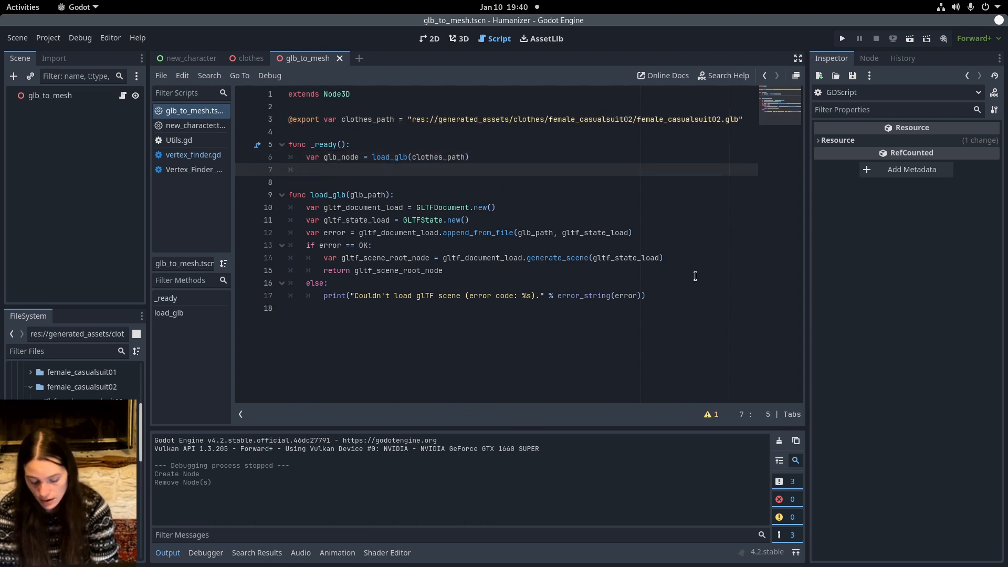
Place the asset from the female_casualsuit02 folder in the 3D scene and make the instance local
{"action": "left_click", "coordinate": [464, 39]}
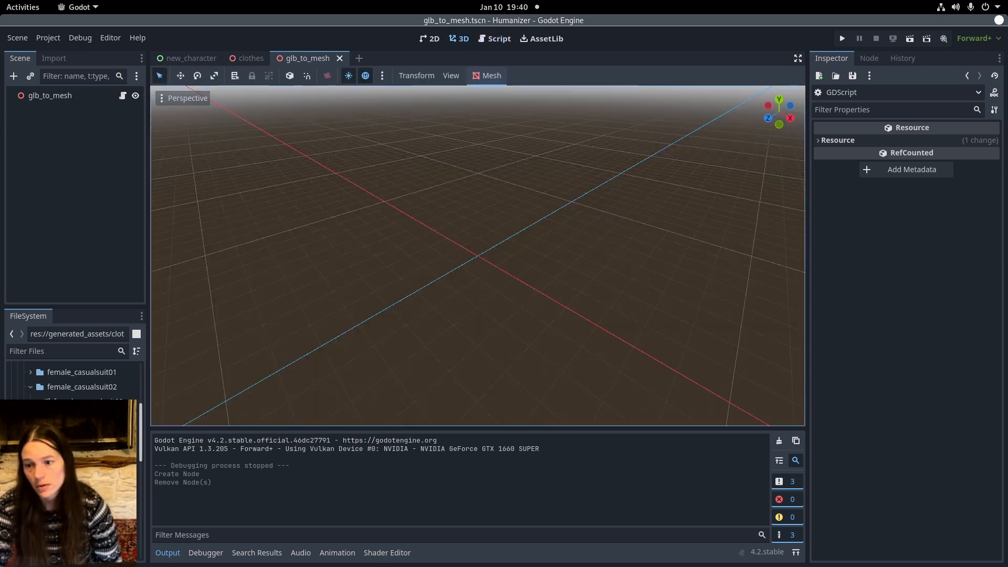
{"action": "left_click_drag", "start_coordinate": [89, 400], "coordinate": [471, 258]}
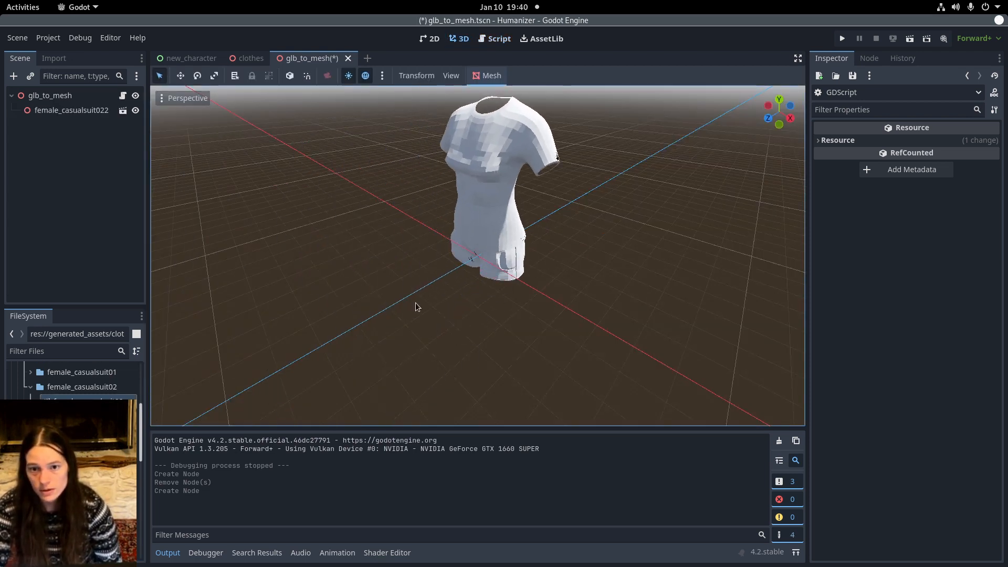
{"action": "left_click", "coordinate": [64, 110]}
{"action": "right_click", "coordinate": [62, 110]}
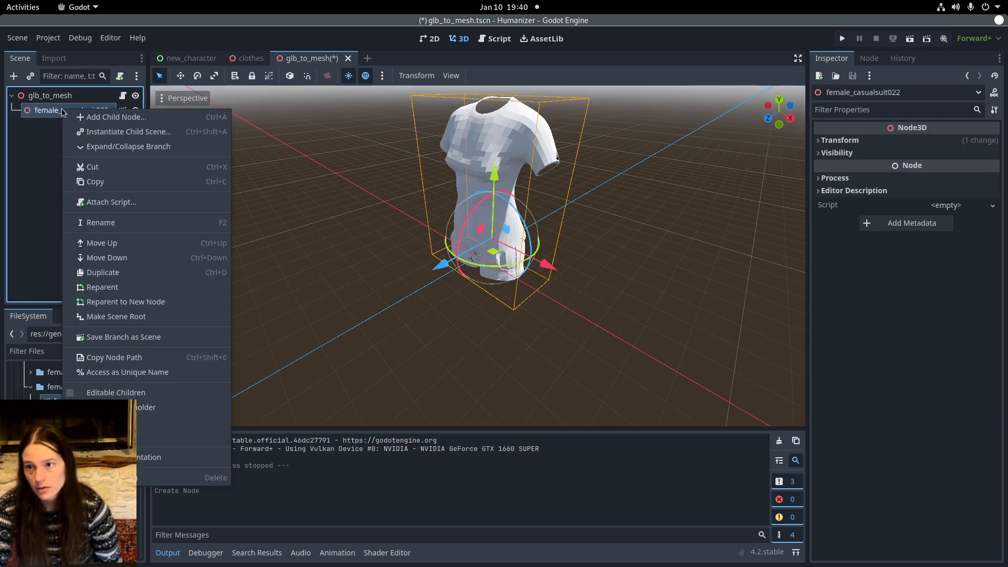
{"action": "left_click", "coordinate": [105, 423]}
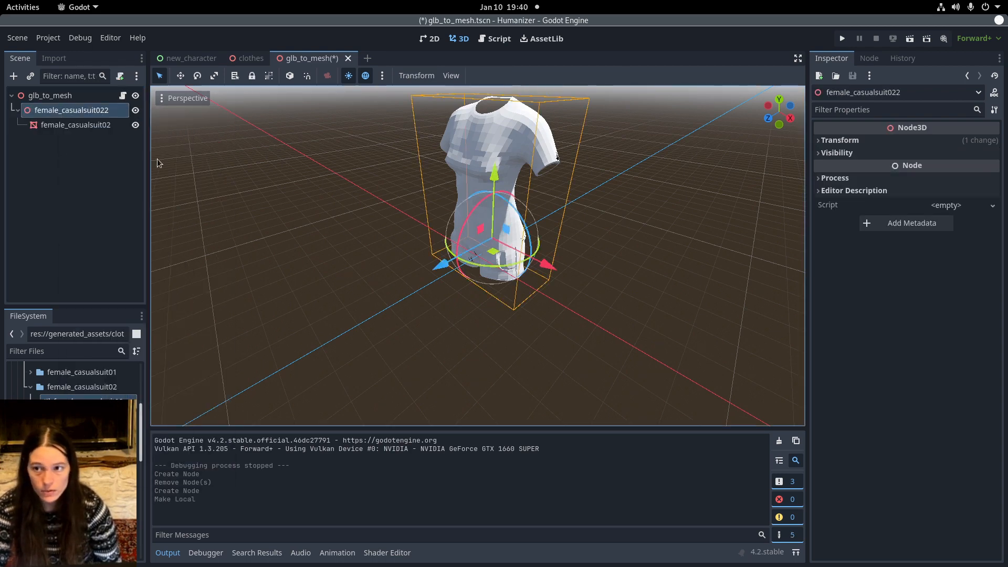
Examine the node types and properties of the instance's root node and its child mesh node
{"action": "left_click", "coordinate": [70, 129]}
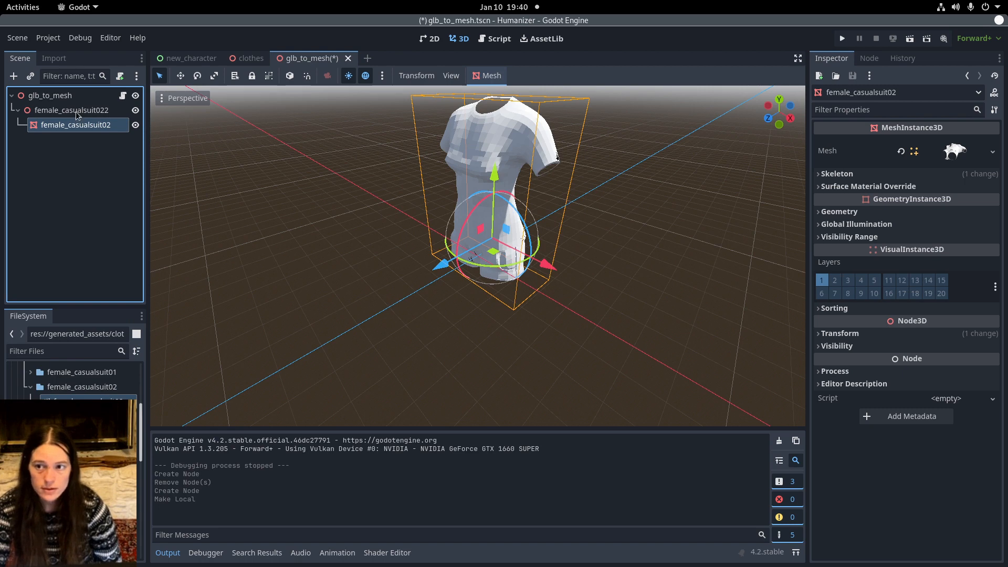
{"action": "left_click", "coordinate": [76, 112]}
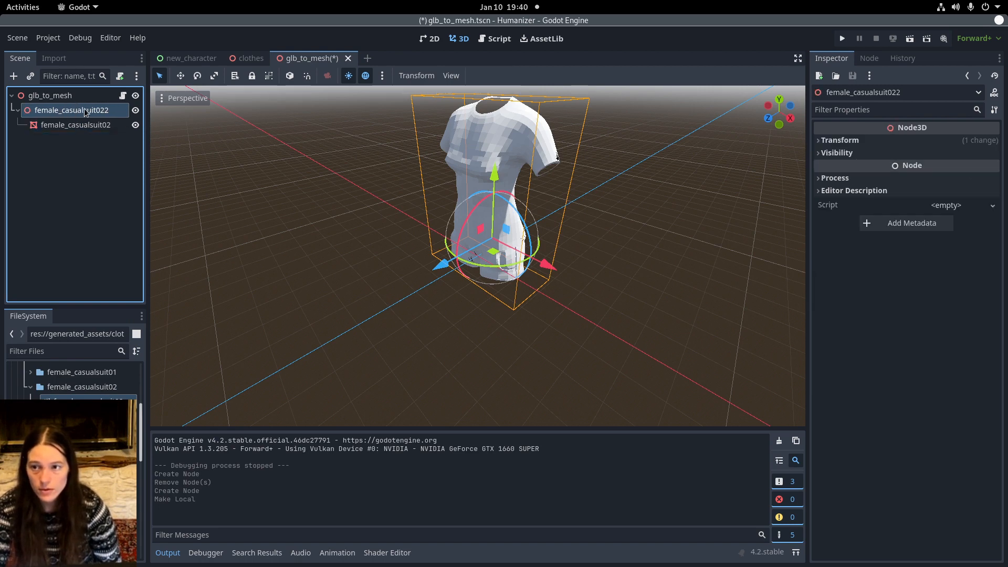
{"action": "left_click", "coordinate": [77, 126]}
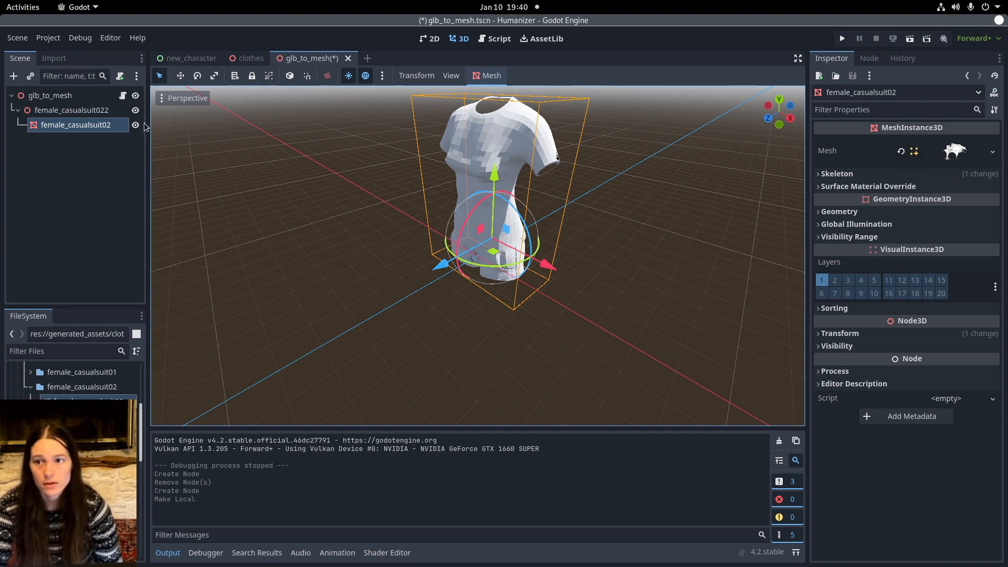
Delete the female_casualsuit022 node and its child from the scene
{"action": "right_click", "coordinate": [93, 111]}
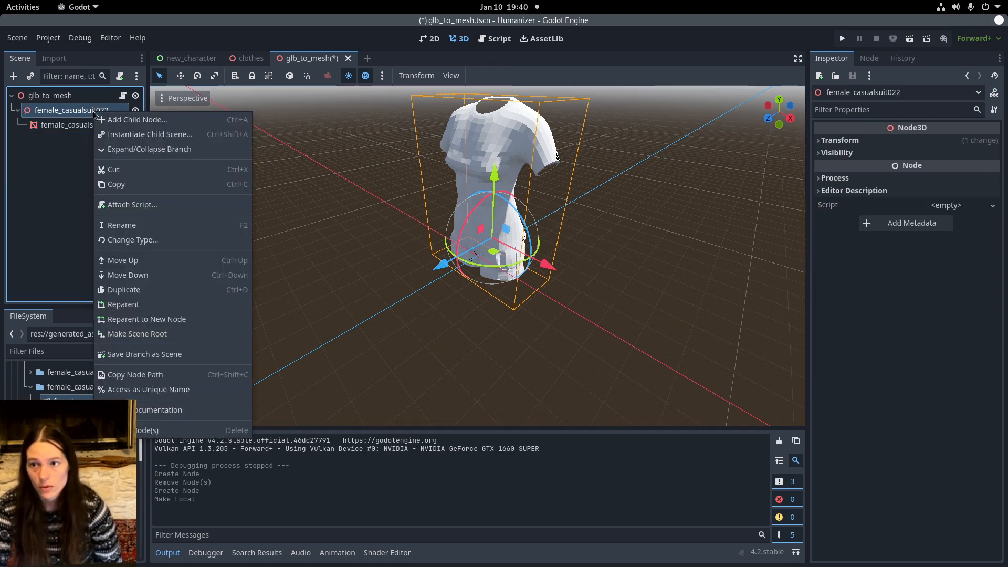
{"action": "left_click", "coordinate": [139, 431]}
{"action": "left_click", "coordinate": [541, 291]}
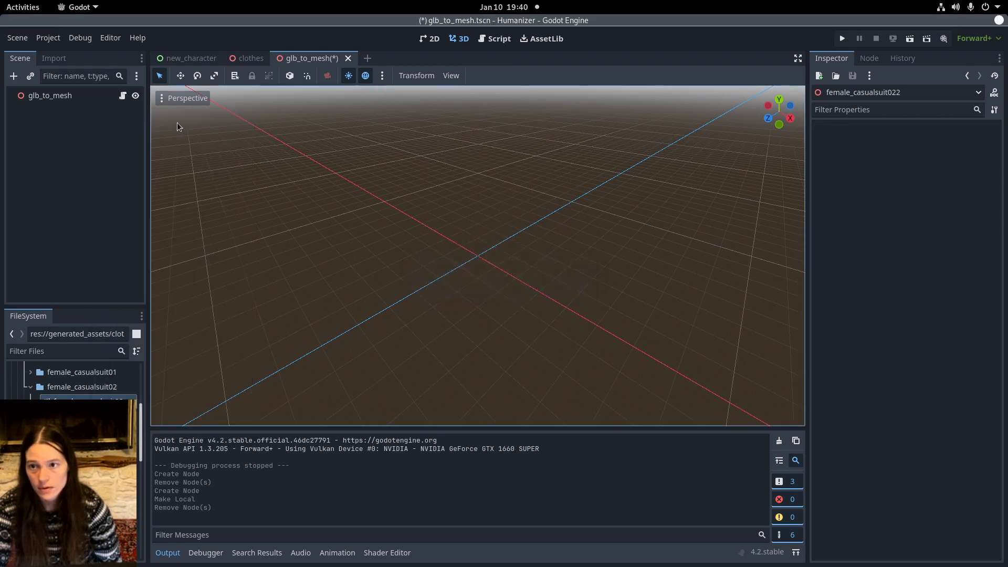
In the glb_to_mesh script's _ready function, declare import_mesh as glb_node.get_child(0).mesh
{"action": "left_click", "coordinate": [123, 95]}
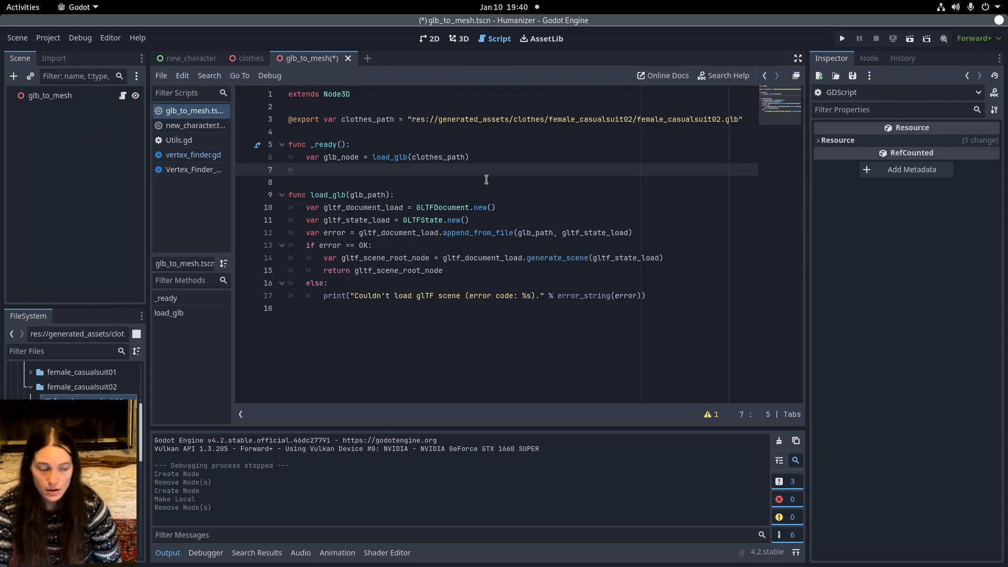
{"action": "type", "text": "r i"}
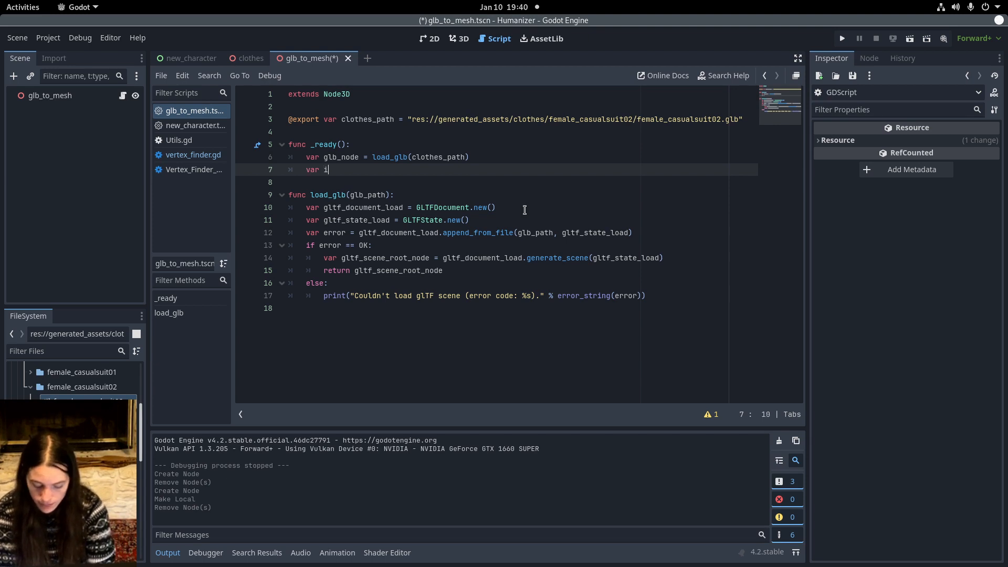
{"action": "type", "text": "mport_mesh"}
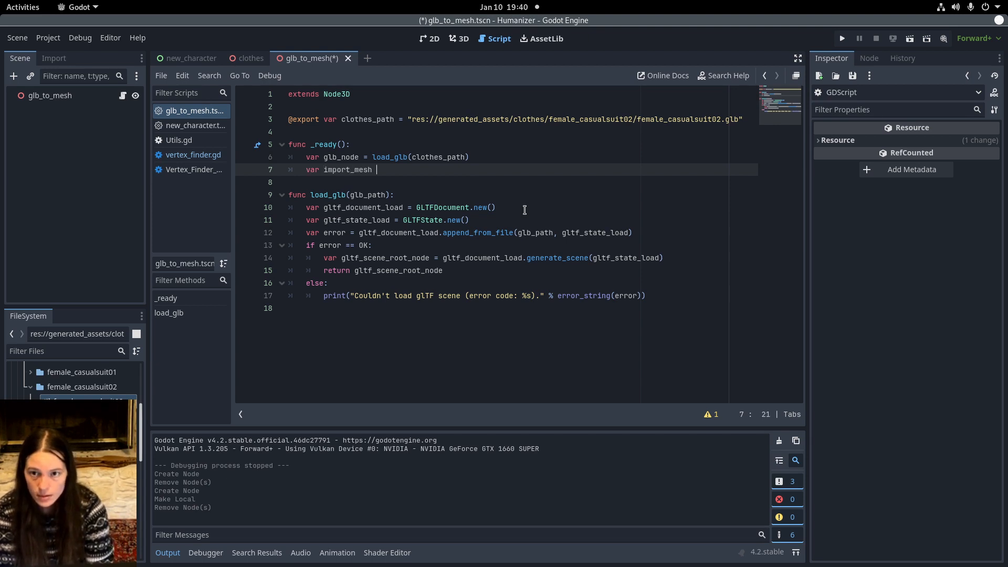
{"action": "type", "text": " = glb_node.get"}
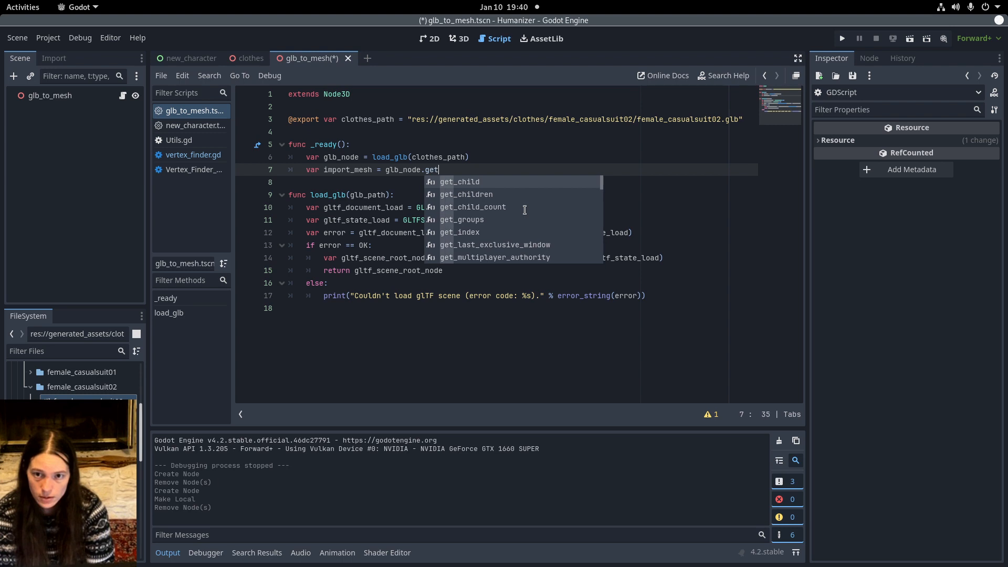
{"action": "key", "text": "Return"}
{"action": "type", "text": "0)"}
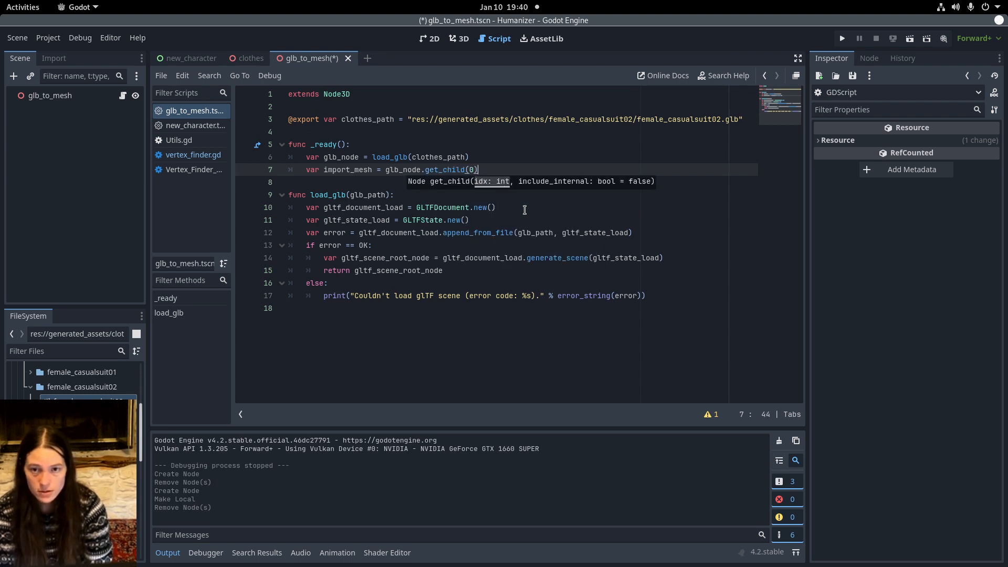
{"action": "type", "text": "."}
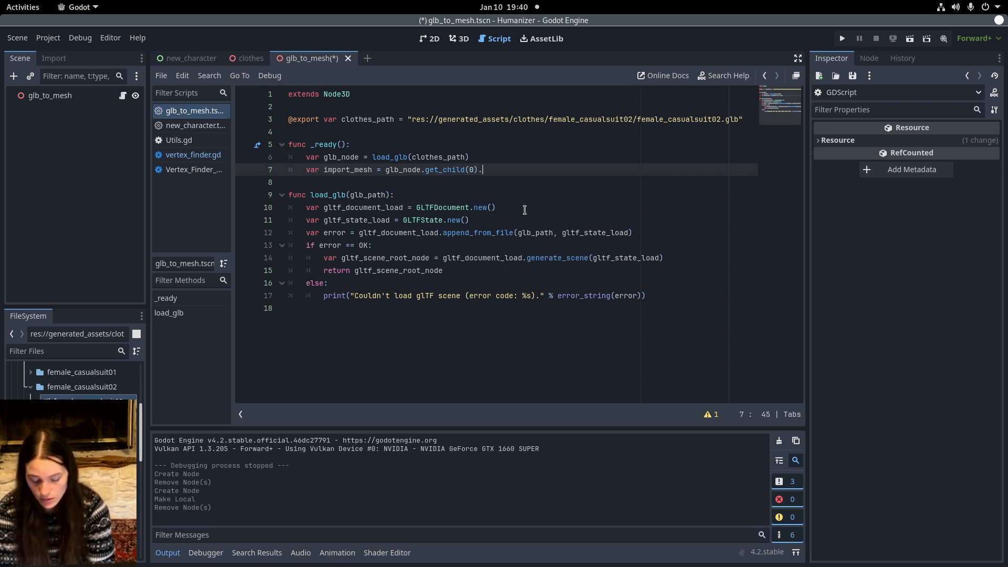
{"action": "type", "text": "mesh"}
{"action": "key", "text": "Return"}
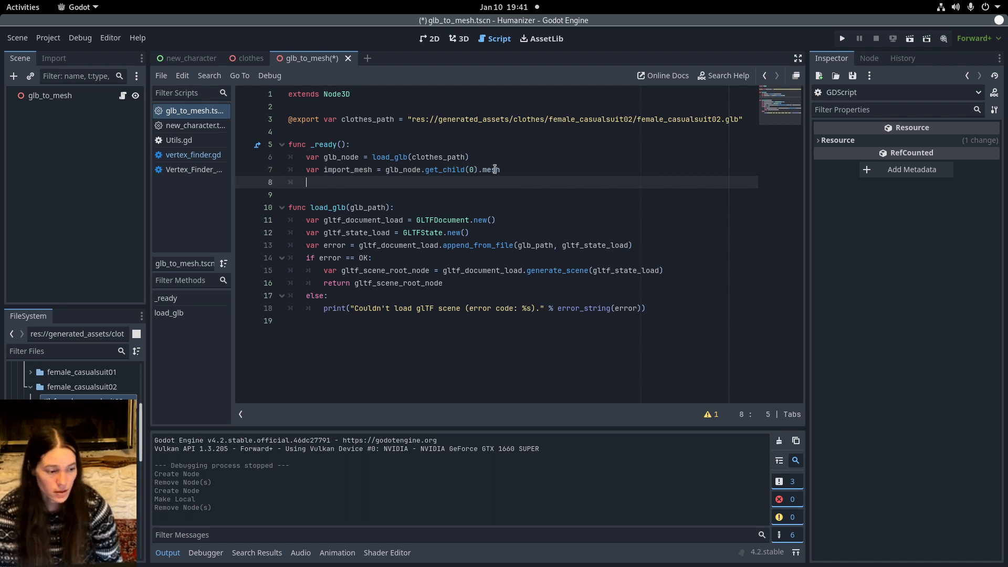
Declare clothes_name in _ready as clothes_path.get_file() and highlight the file name part of the exported path
{"action": "type", "text": "var "}
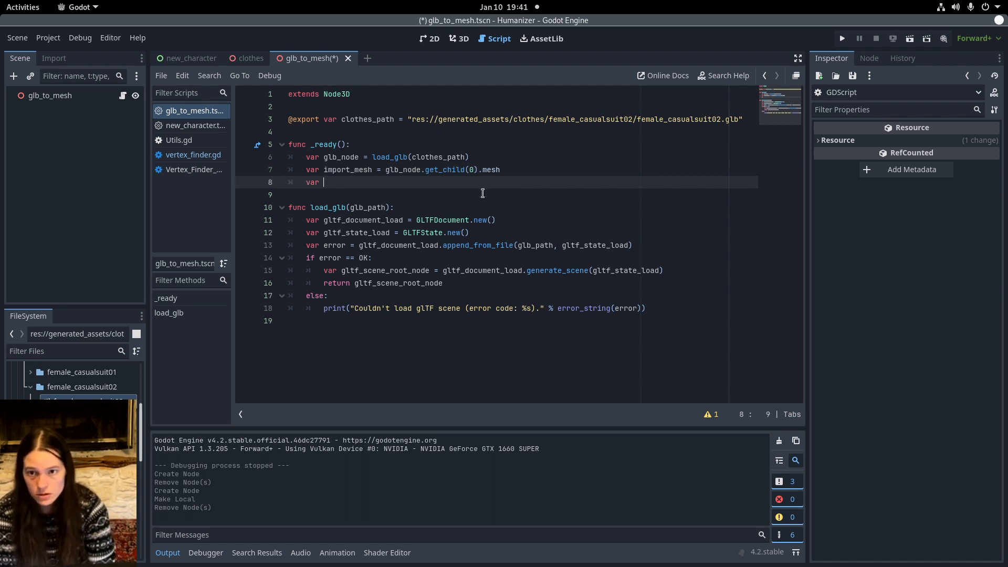
{"action": "type", "text": "clothes"}
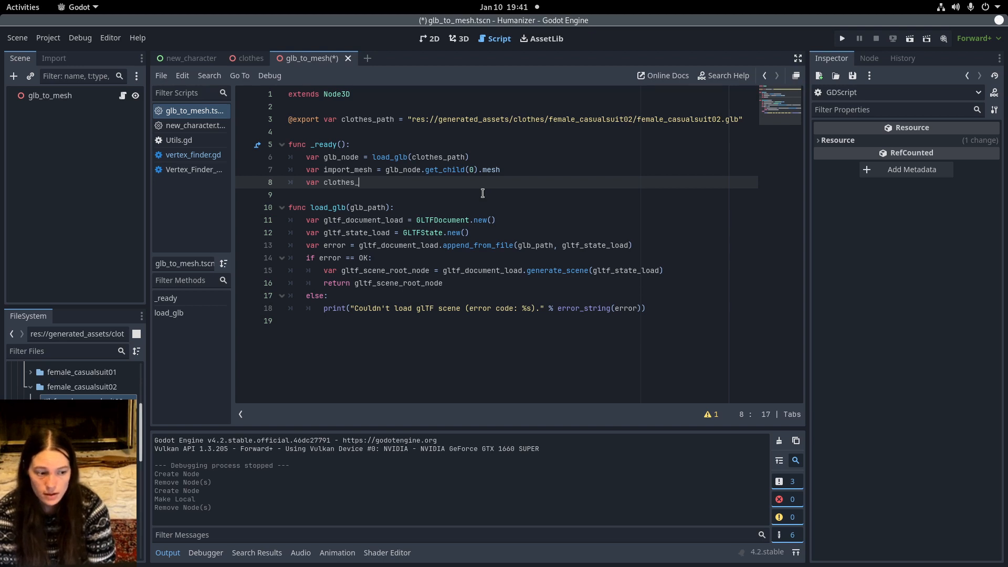
{"action": "type", "text": "_name ="}
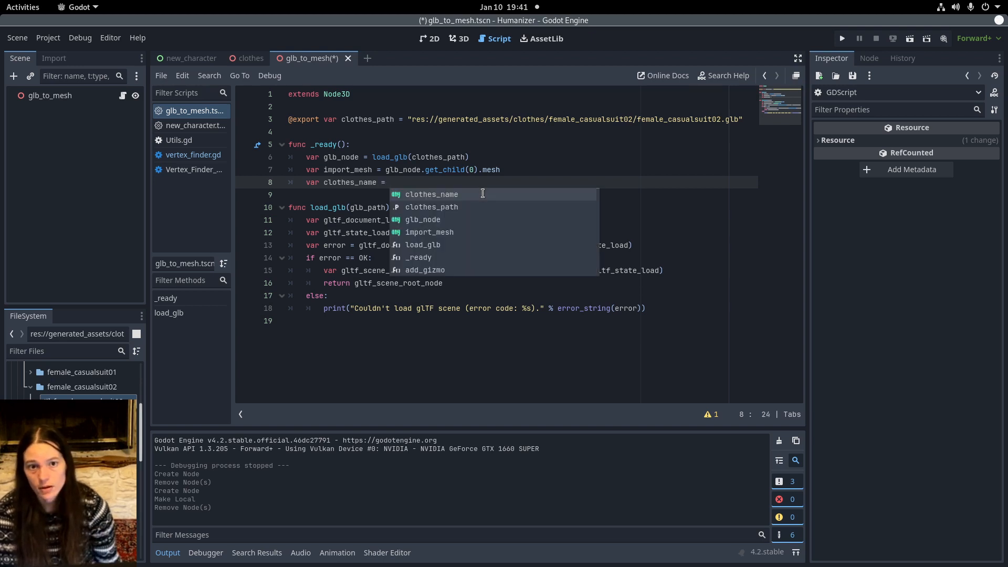
{"action": "double_click", "coordinate": [370, 124]}
{"action": "key", "text": "ctrl+c"}
{"action": "left_click", "coordinate": [414, 181]}
{"action": "key", "text": "ctrl+v"}
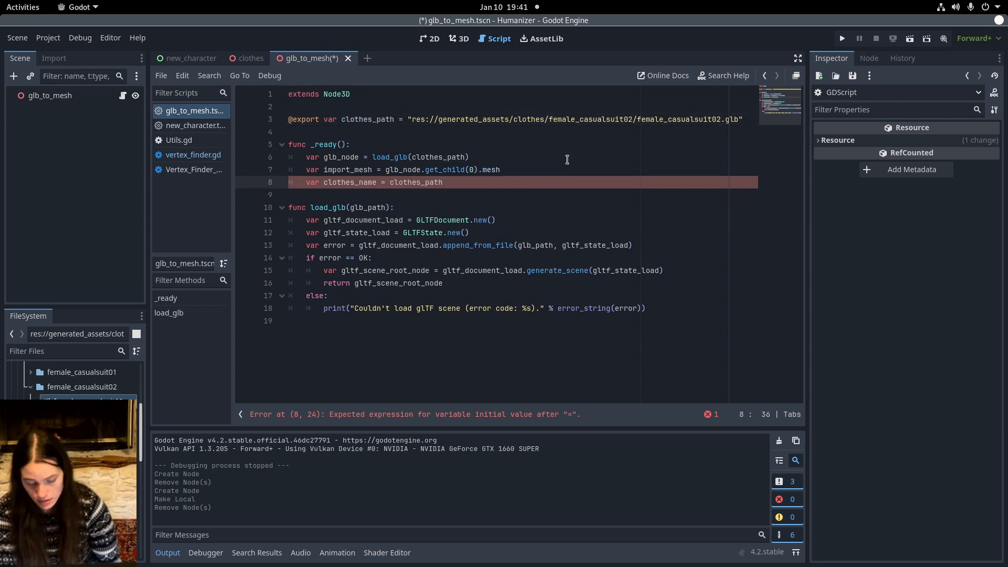
{"action": "type", "text": ".f"}
{"action": "key", "text": "BackSpace"}
{"action": "type", "text": "g"}
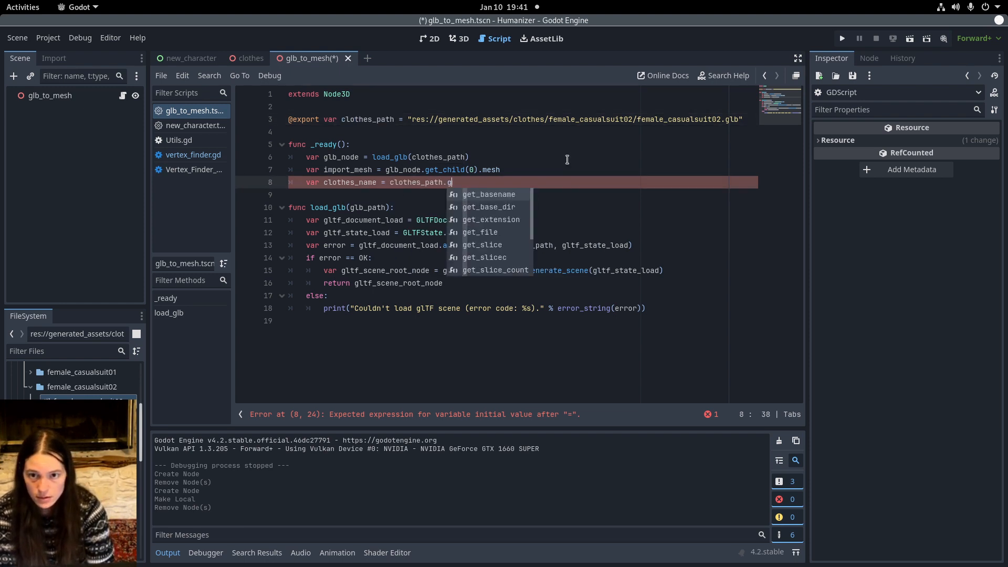
{"action": "type", "text": "et_f"}
{"action": "key", "text": "Return"}
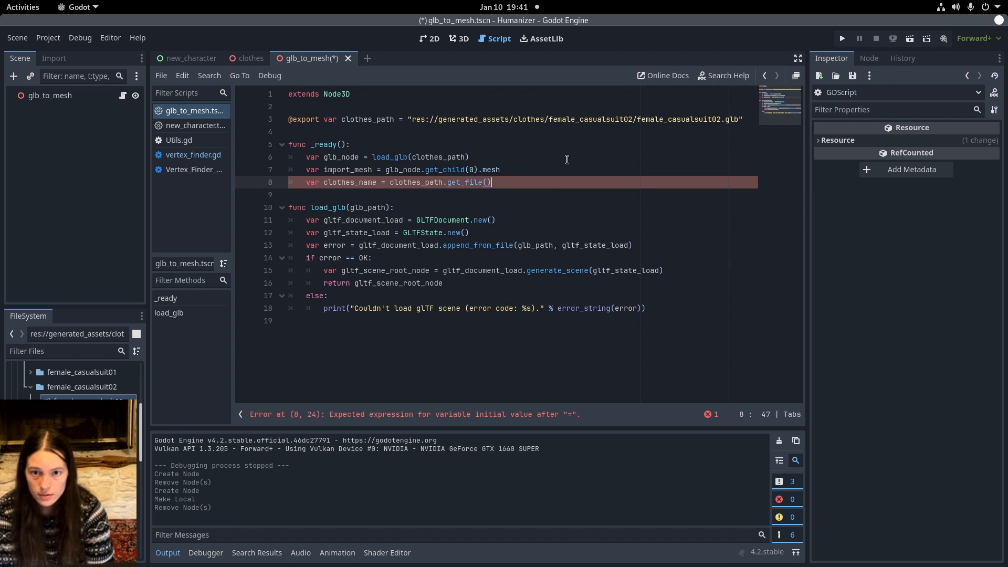
{"action": "left_click_drag", "start_coordinate": [639, 119], "coordinate": [740, 122]}
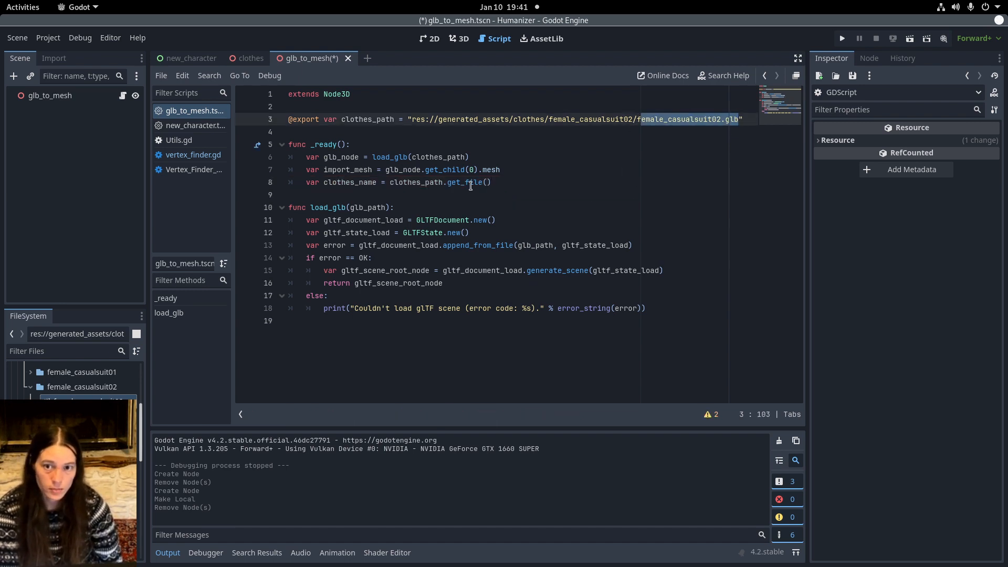
Append .get_basename() to the clothes_name declaration and highlight the female_casualsuit02 base name in the exported path
{"action": "left_click", "coordinate": [525, 177]}
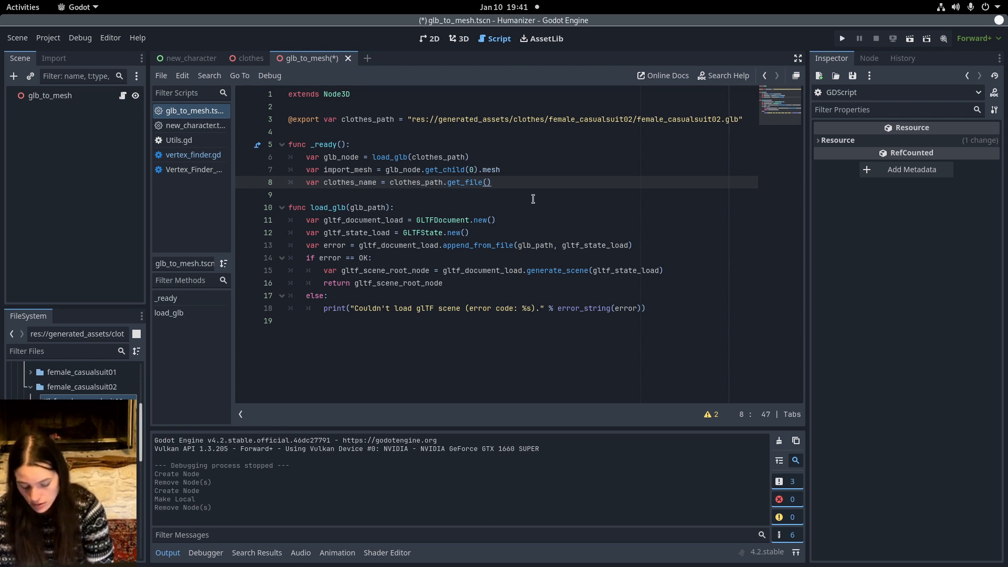
{"action": "type", "text": ".get_basename()"}
{"action": "key", "text": "Return"}
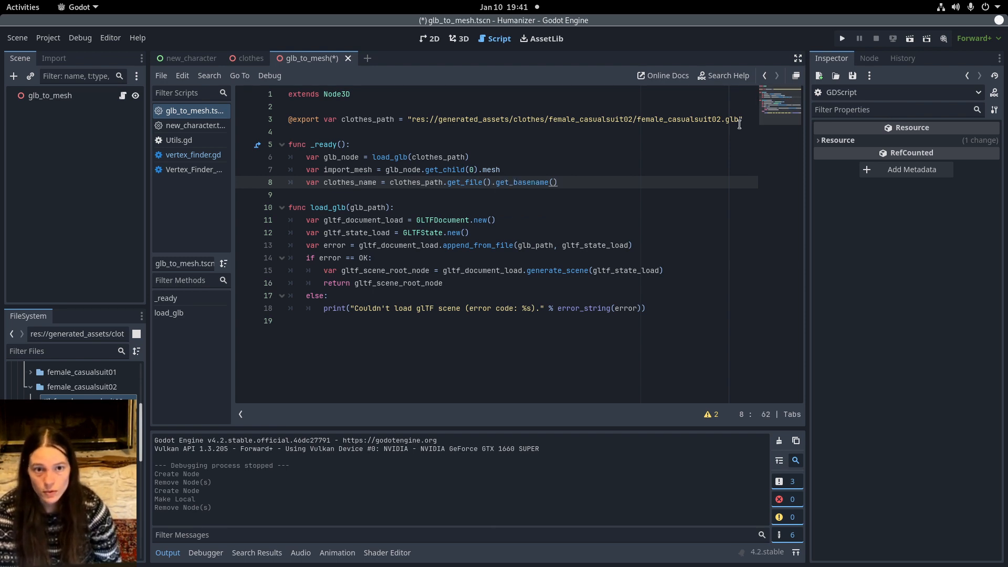
{"action": "double_click", "coordinate": [704, 120]}
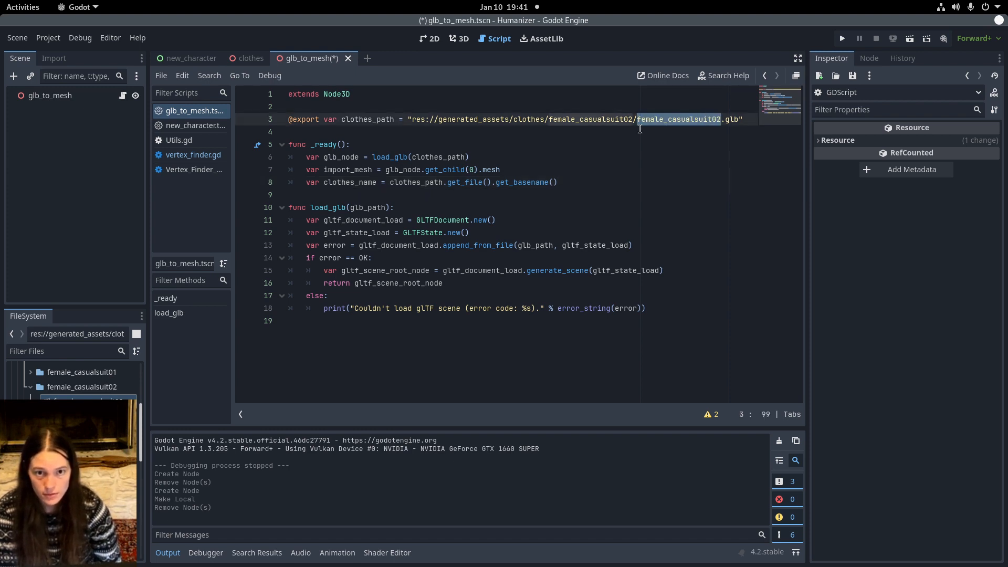
Declare save_path in _ready as clothes_path.get_base_dir() and highlight the matching folder part of the exported path
{"action": "left_click", "coordinate": [576, 188]}
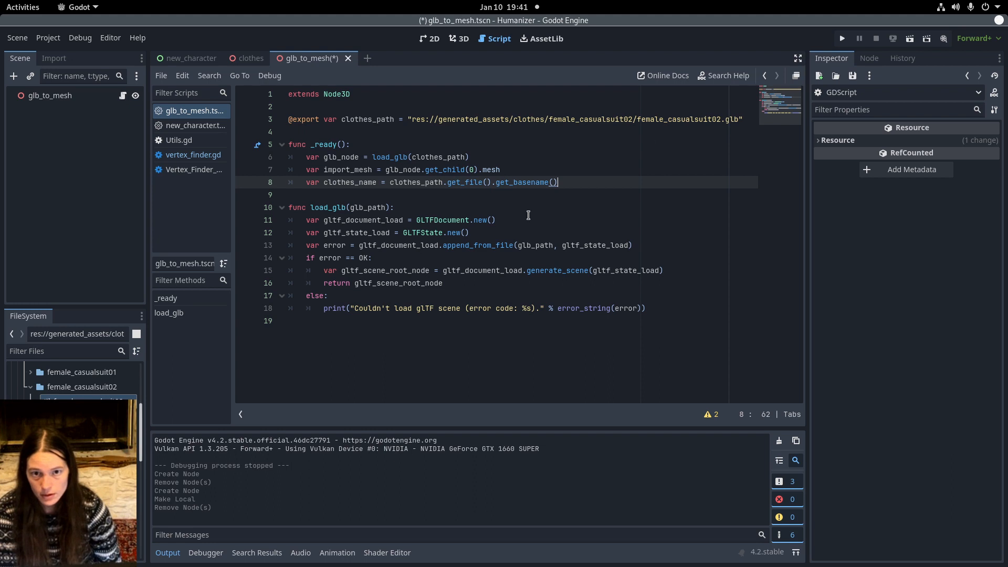
{"action": "key", "text": "Return"}
{"action": "type", "text": "v"}
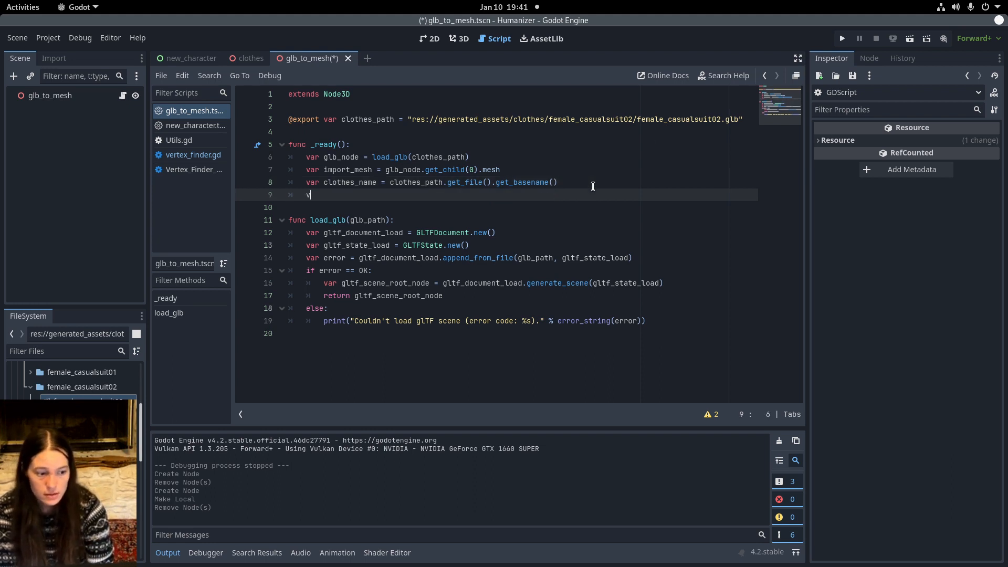
{"action": "type", "text": "ar"}
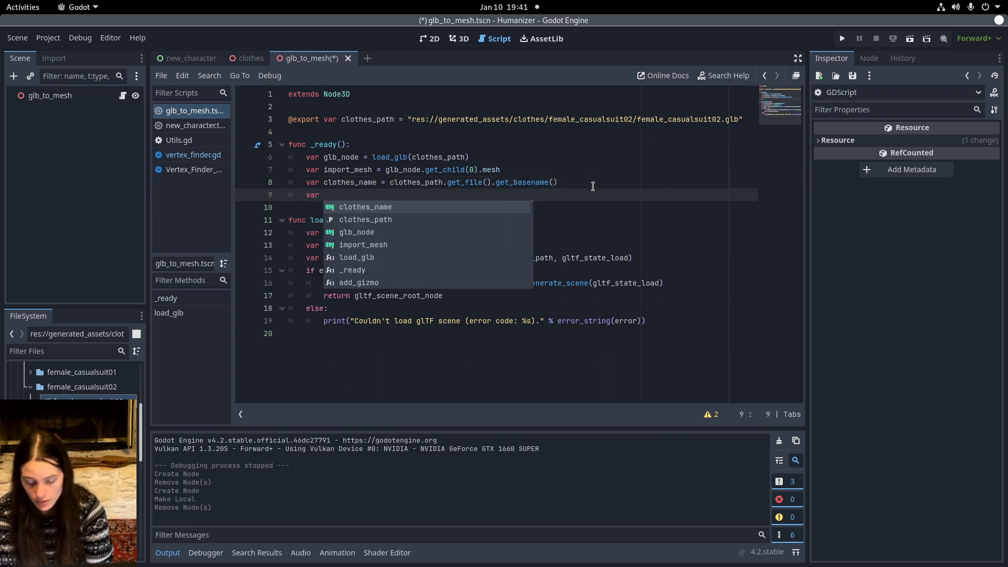
{"action": "type", "text": " save_path"}
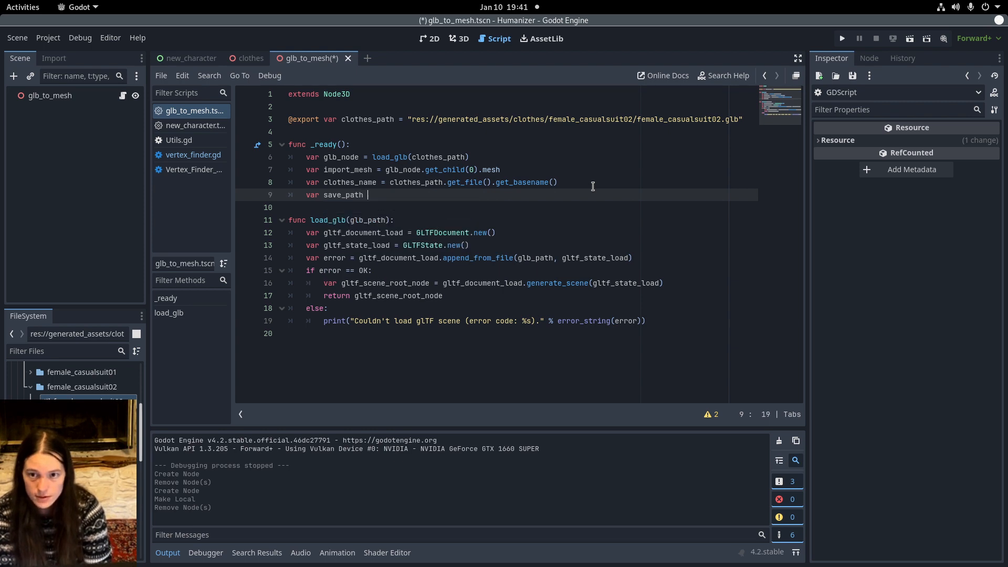
{"action": "type", "text": " ="}
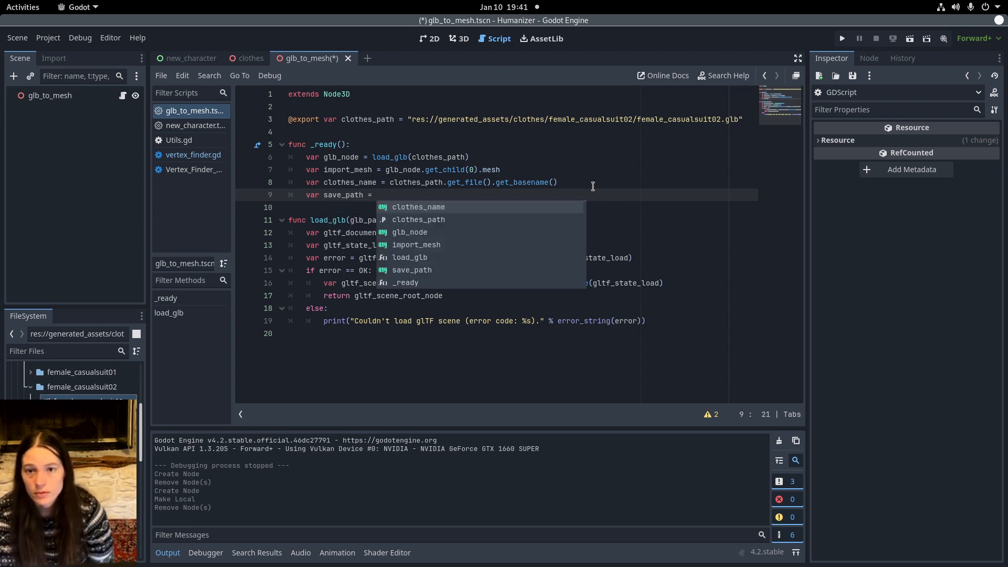
{"action": "double_click", "coordinate": [370, 119]}
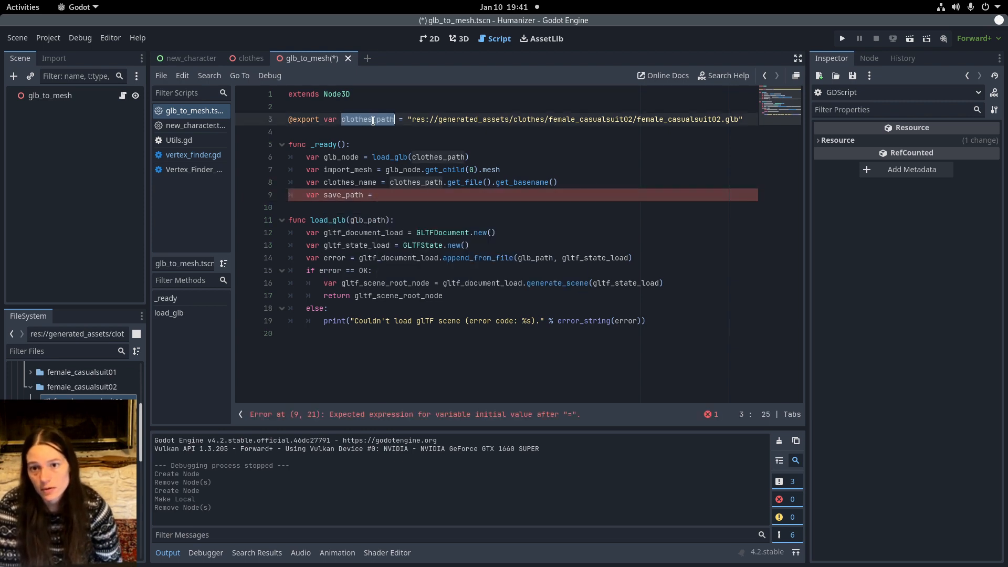
{"action": "left_click", "coordinate": [385, 194]}
{"action": "key", "text": "ctrl+v"}
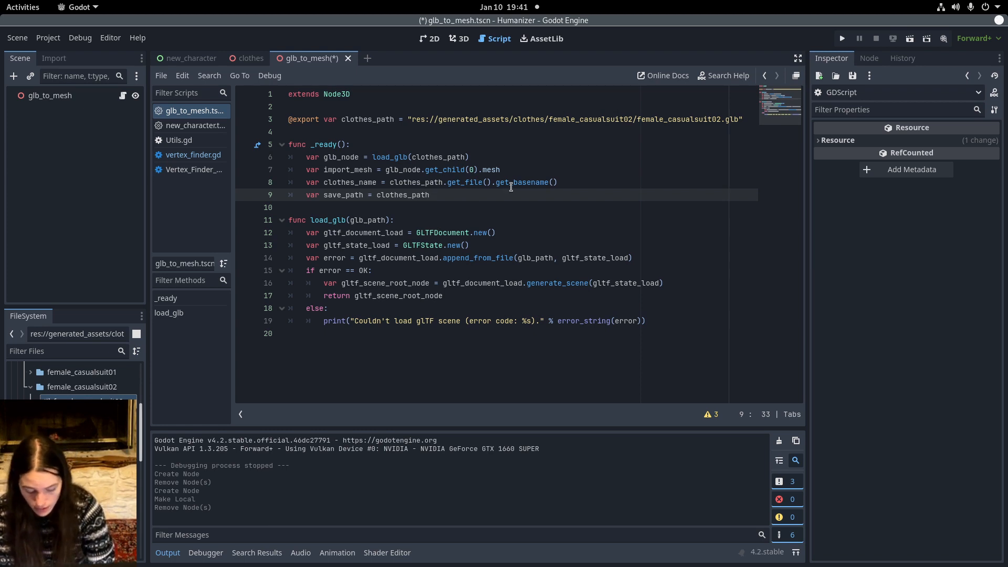
{"action": "type", "text": "get"}
{"action": "key", "text": "Down"}
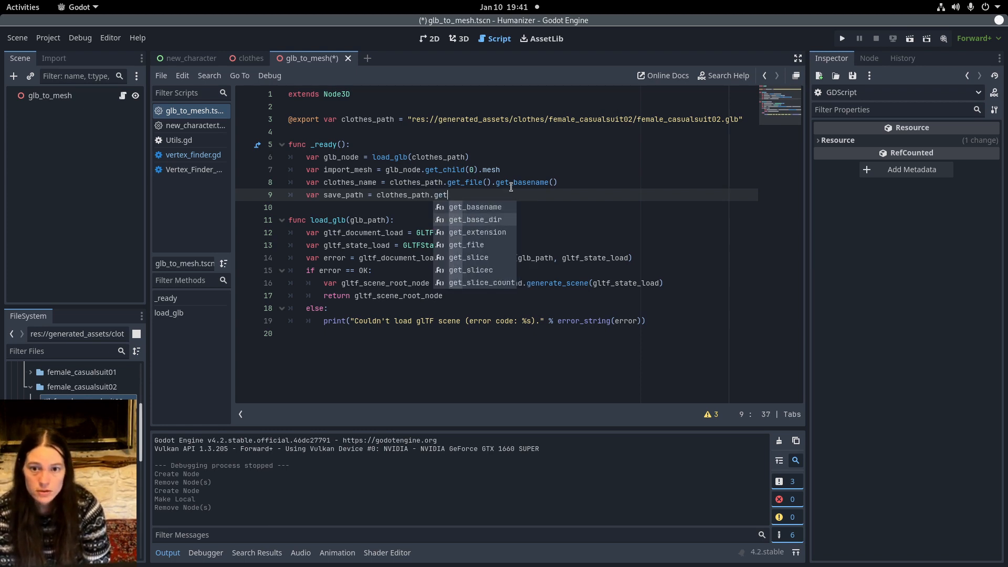
{"action": "key", "text": "Return"}
{"action": "left_click_drag", "start_coordinate": [634, 119], "coordinate": [413, 123]}
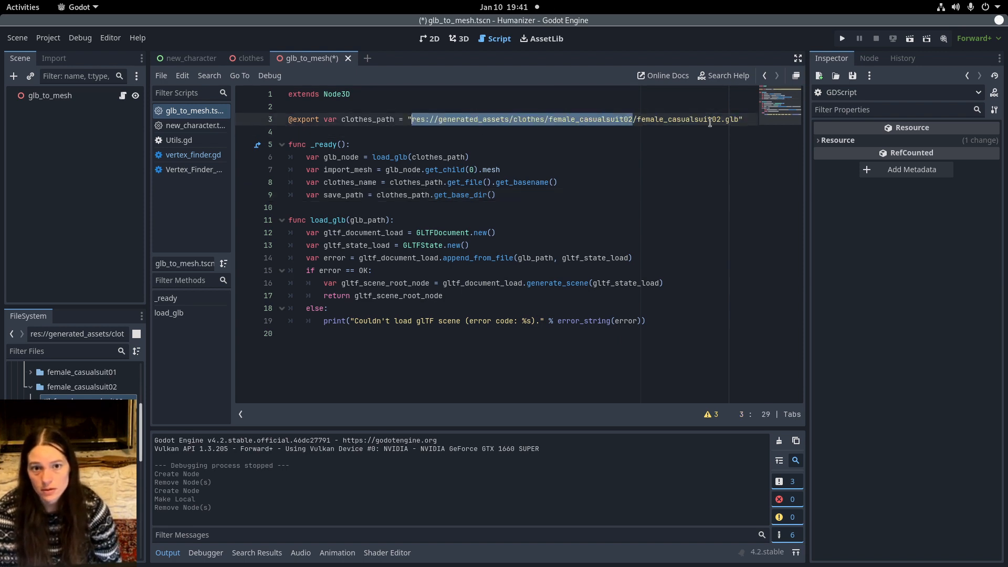
Extend the save_path expression with + "/" + clothes_name + ".res"
{"action": "left_click", "coordinate": [564, 195]}
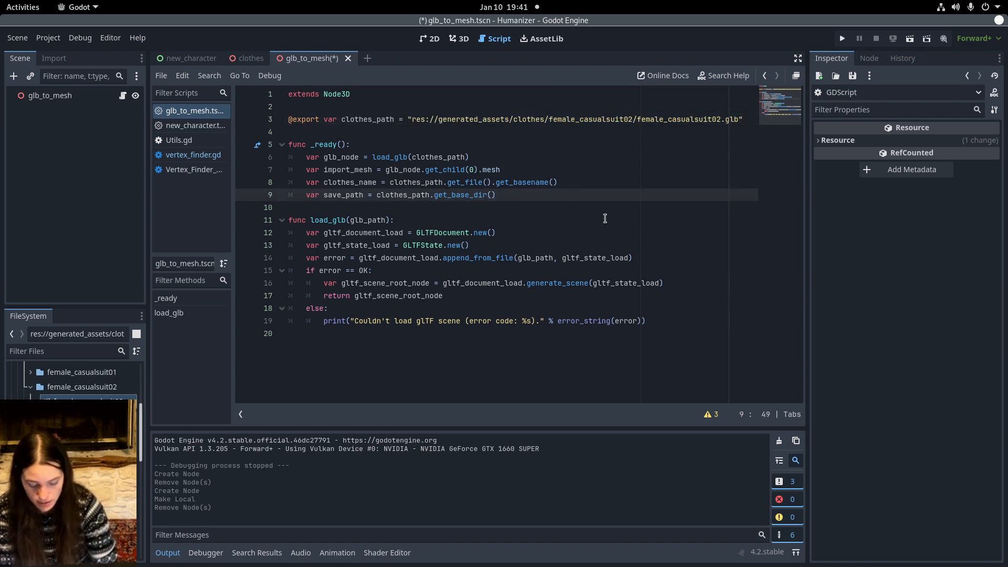
{"action": "type", "text": "+ \"/"}
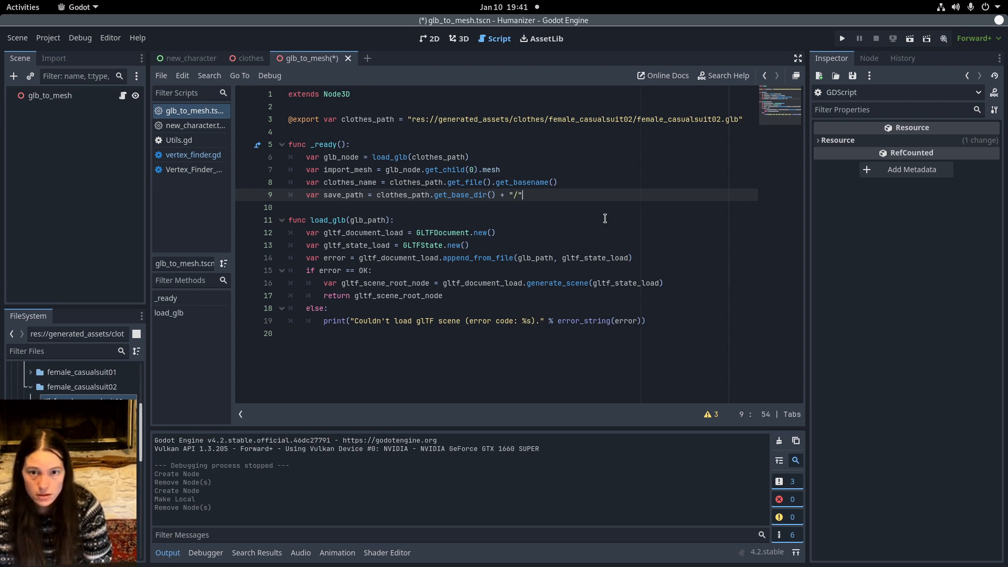
{"action": "type", "text": "\" + cl"}
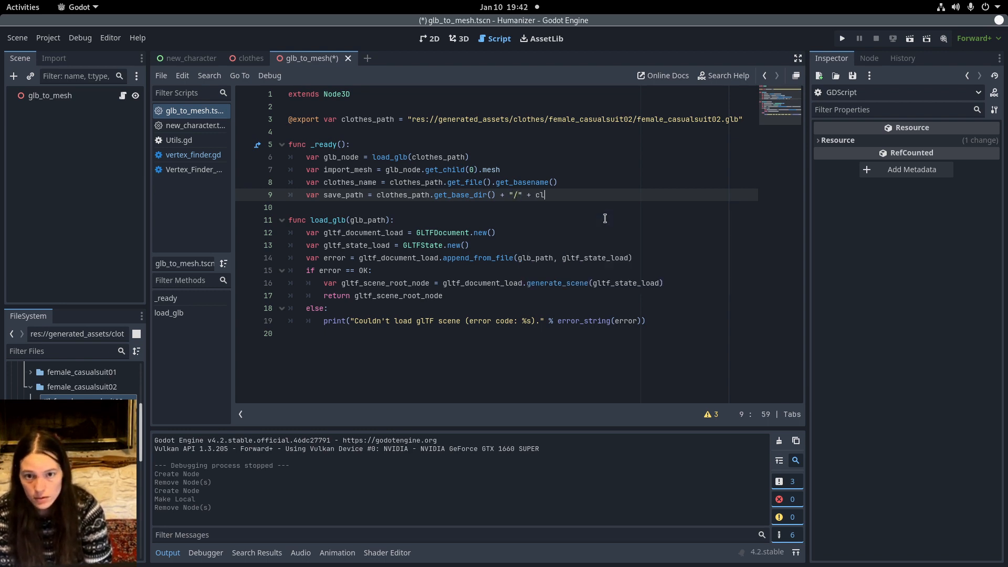
{"action": "type", "text": "othes_name"}
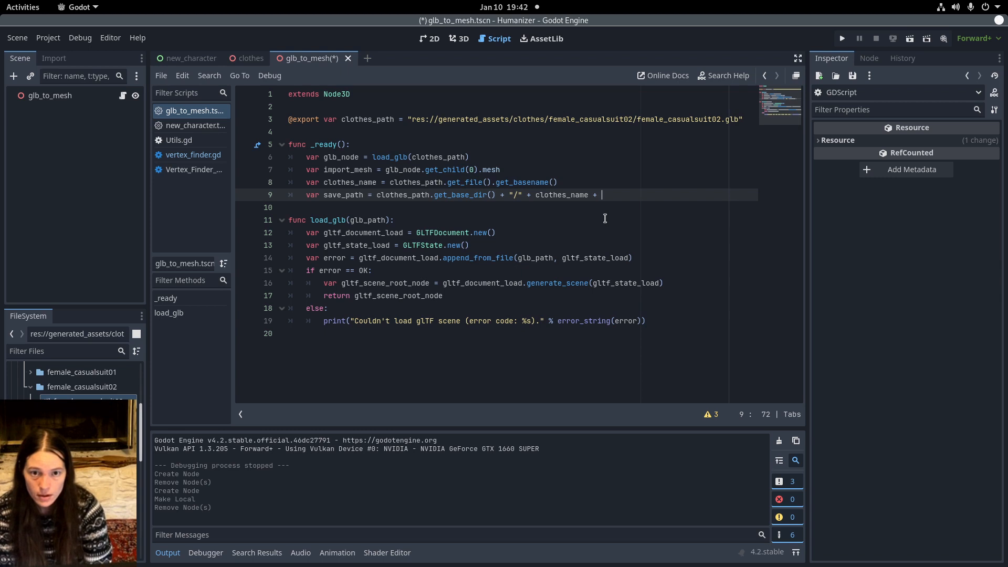
{"action": "type", "text": " + \".res\""}
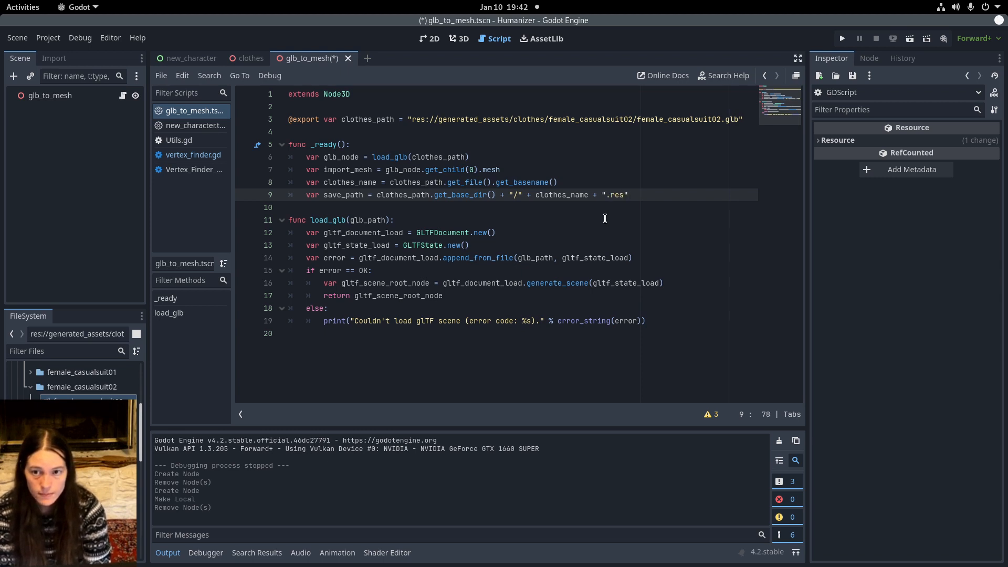
Add a ResourceSaver.save call at the end of _ready that saves import_mesh to save_path
{"action": "key", "text": "Return"}
{"action": "type", "text": "R"}
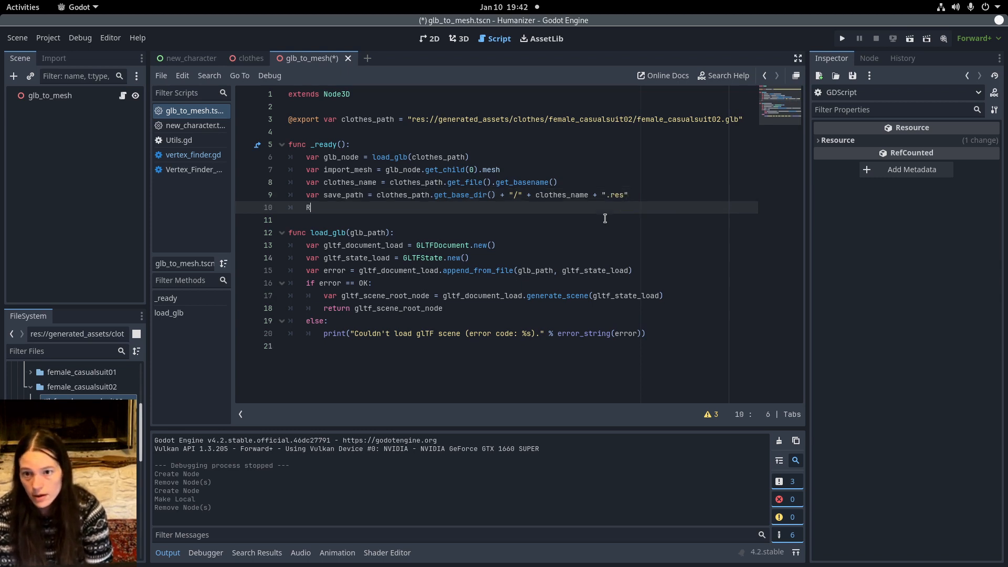
{"action": "type", "text": "esource"}
{"action": "key", "text": "Return"}
{"action": "type", "text": "Saver.sa"}
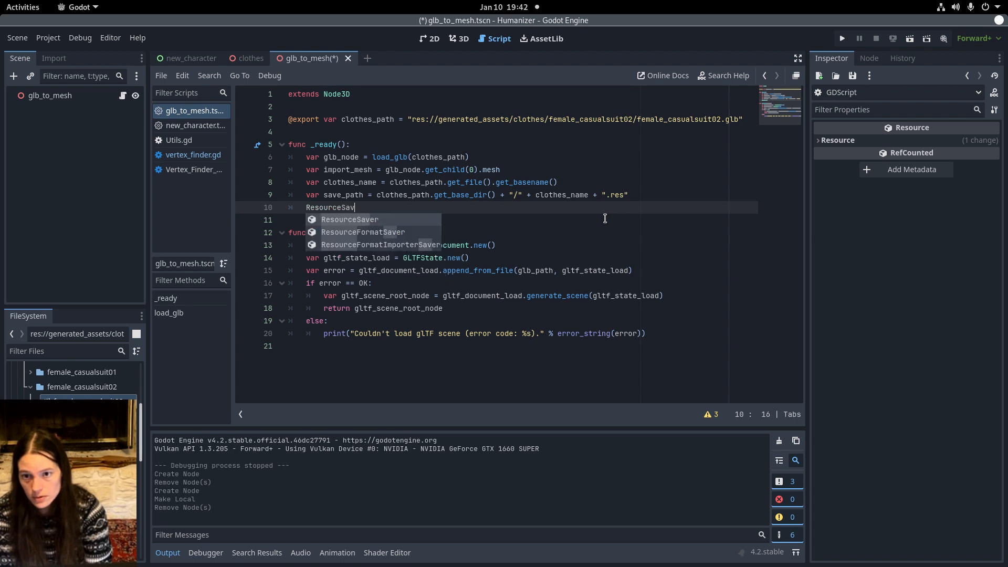
{"action": "type", "text": "("}
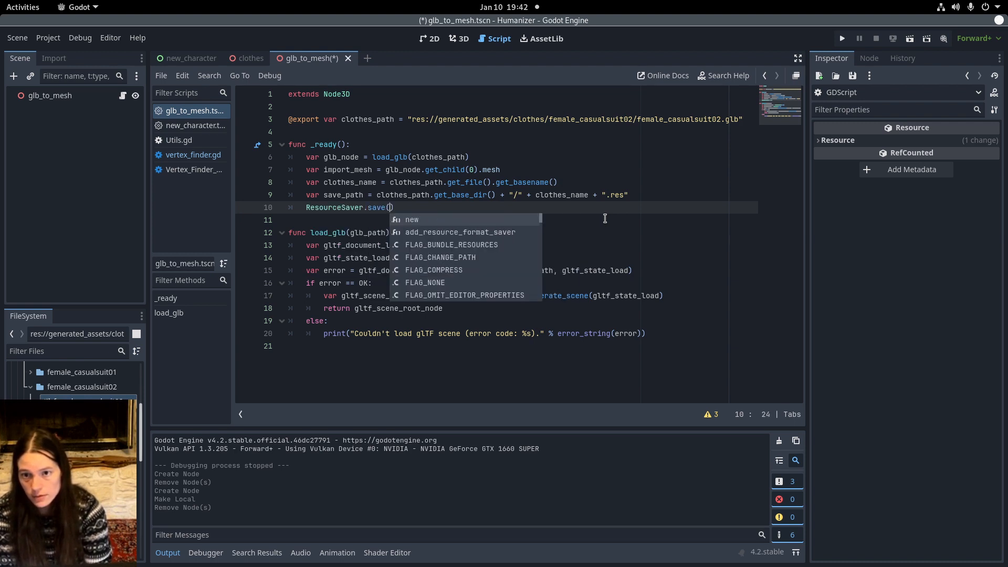
{"action": "type", "text": "impo"}
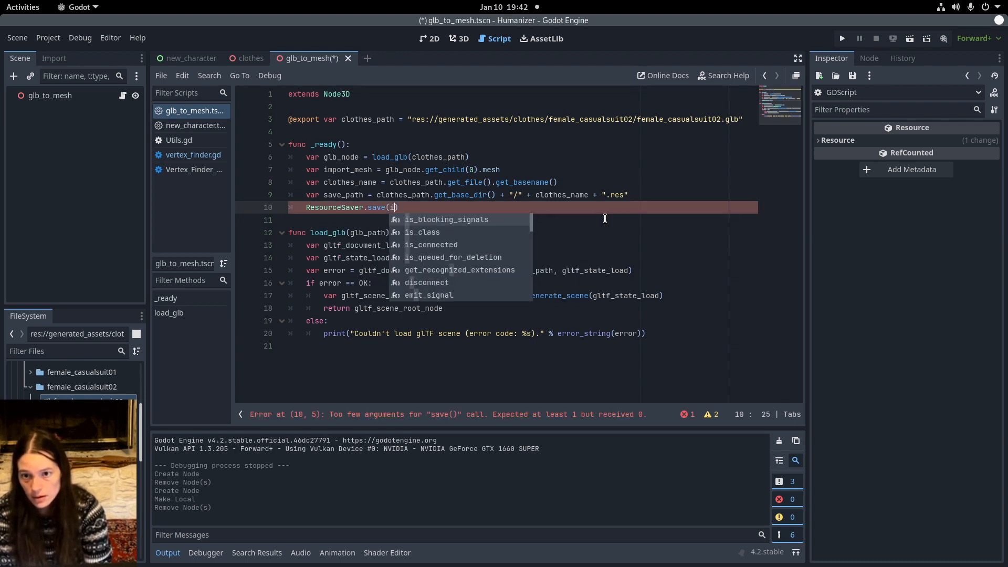
{"action": "key", "text": "Return"}
{"action": "type", "text": ","}
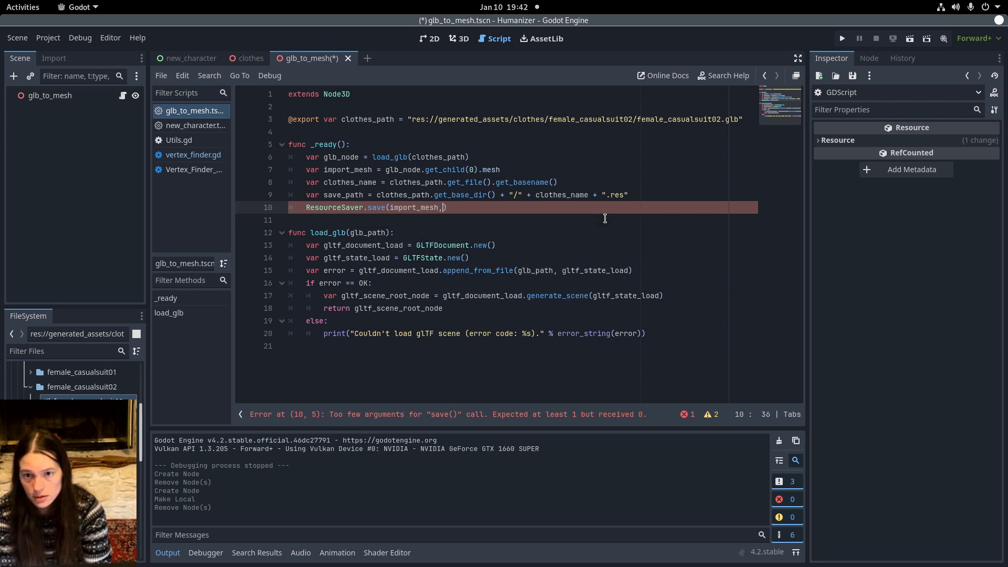
{"action": "type", "text": "sa"}
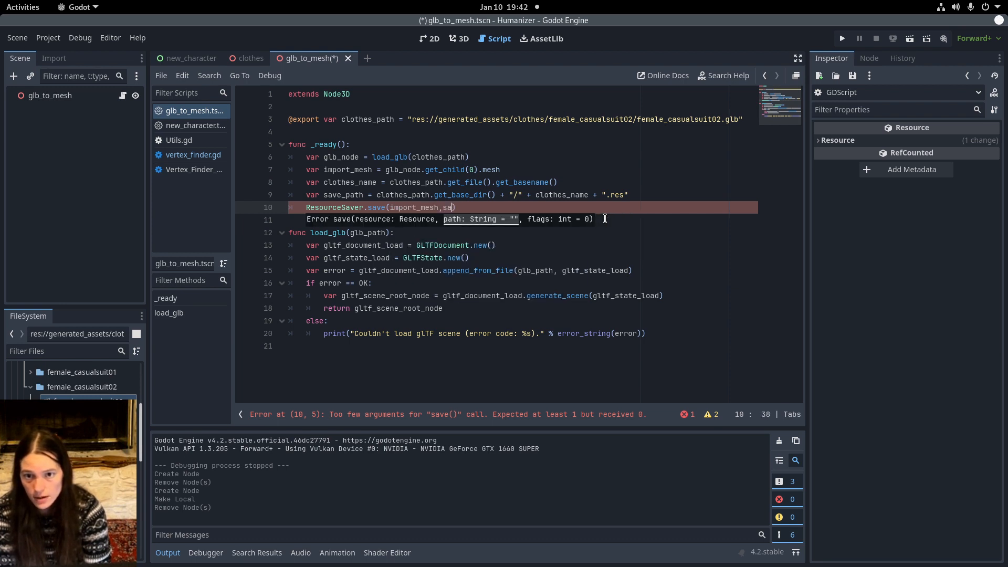
{"action": "type", "text": "ve_pa"}
{"action": "key", "text": "Return"}
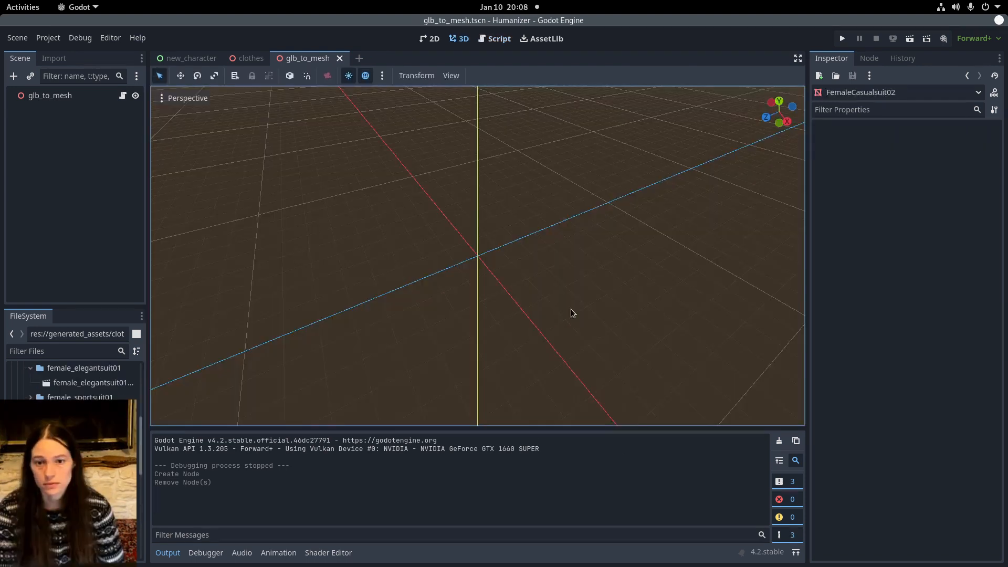
Run the glb_to_mesh scene, close its debug window, and select the generated resource file in the female_casualsuit02 folder
{"action": "left_click", "coordinate": [910, 42]}
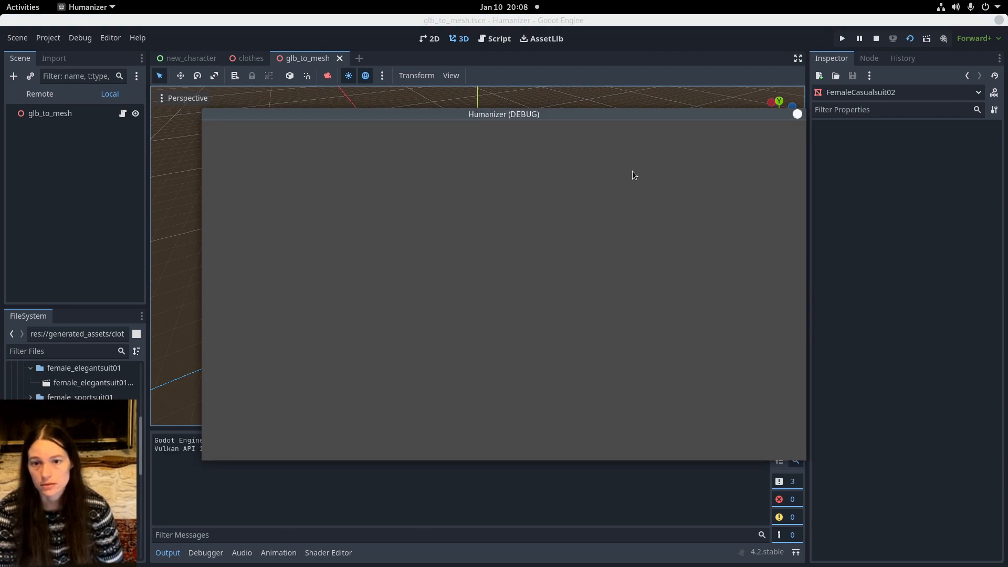
{"action": "left_click", "coordinate": [797, 114]}
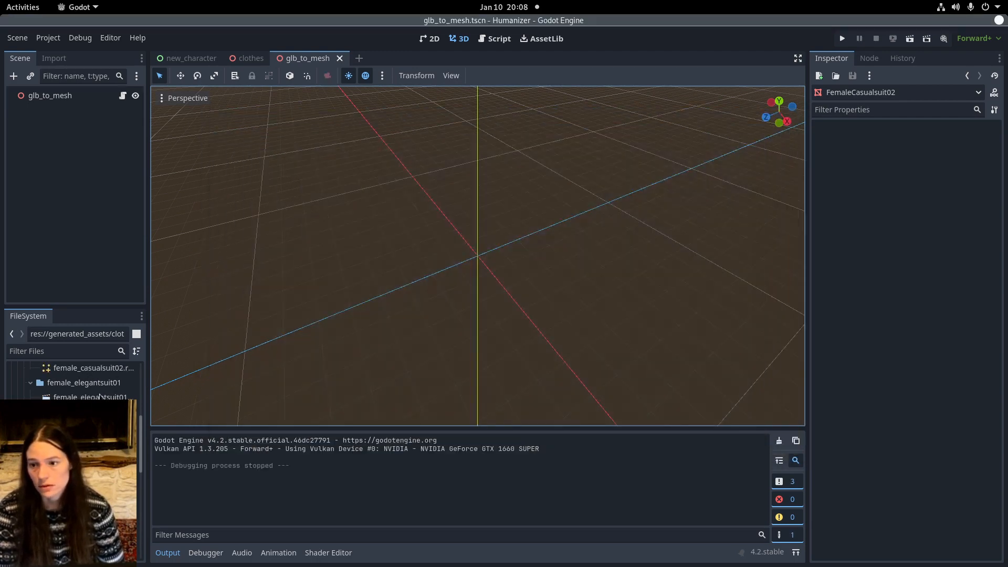
{"action": "scroll", "coordinate": [100, 397], "scroll_direction": "down", "scroll_amount": 1}
{"action": "scroll", "coordinate": [95, 392], "scroll_direction": "up", "scroll_amount": 2}
{"action": "left_click", "coordinate": [91, 388]}
{"action": "scroll", "coordinate": [91, 391], "scroll_direction": "down", "scroll_amount": 1}
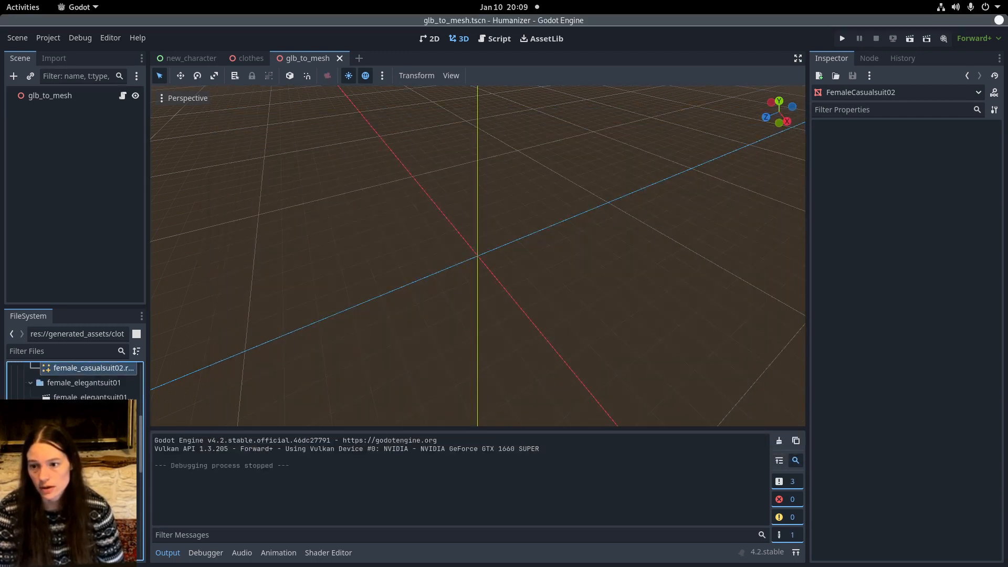
{"action": "scroll", "coordinate": [37, 368], "scroll_direction": "up", "scroll_amount": 1}
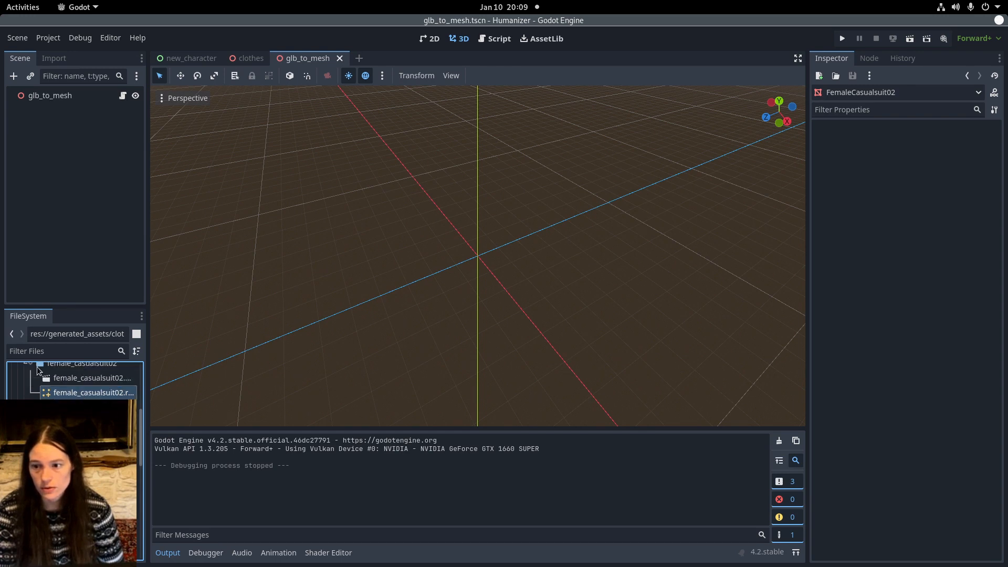
Place the generated female_casualsuit02 mesh resource in the 3D scene and inspect it from several angles
{"action": "left_click_drag", "start_coordinate": [90, 394], "coordinate": [465, 272]}
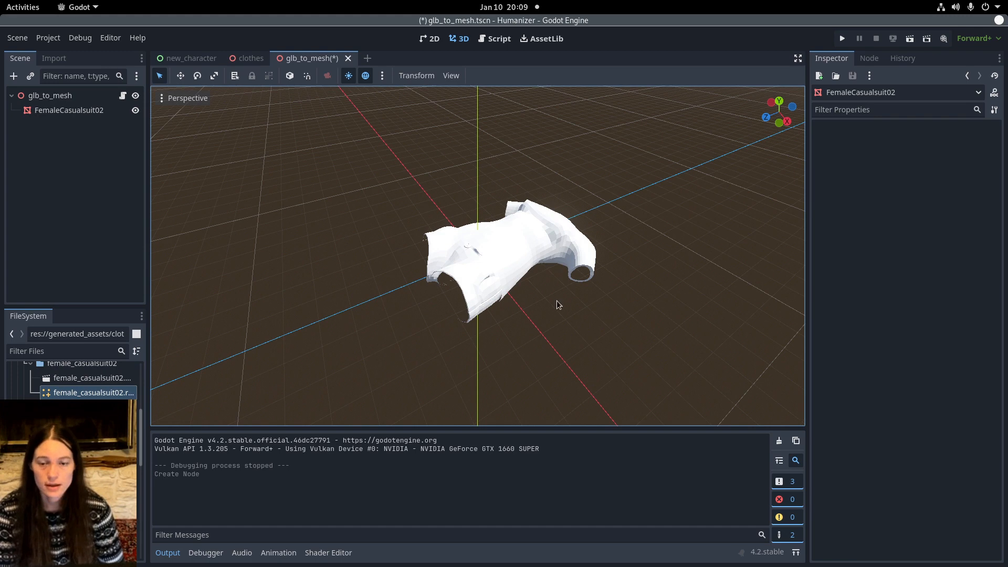
{"action": "middle_click_drag", "start_coordinate": [557, 300], "coordinate": [562, 272]}
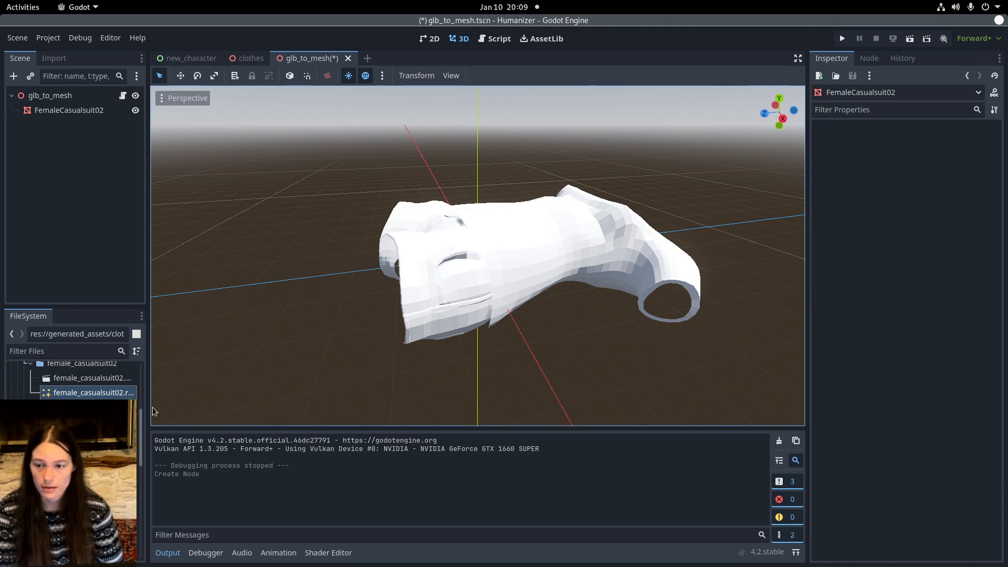
{"action": "middle_click_drag", "start_coordinate": [579, 333], "coordinate": [573, 263]}
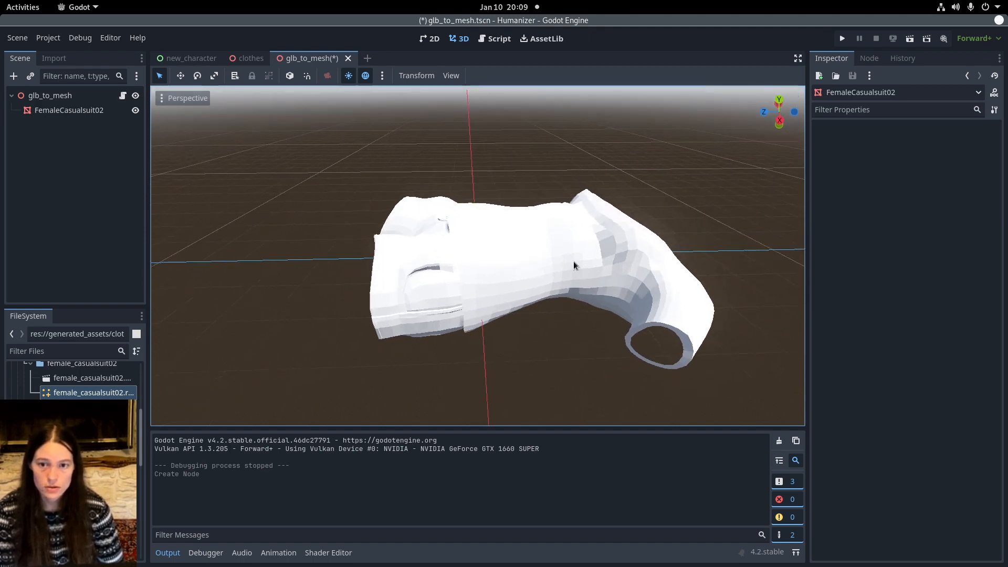
{"action": "middle_click_drag", "start_coordinate": [433, 275], "coordinate": [493, 279]}
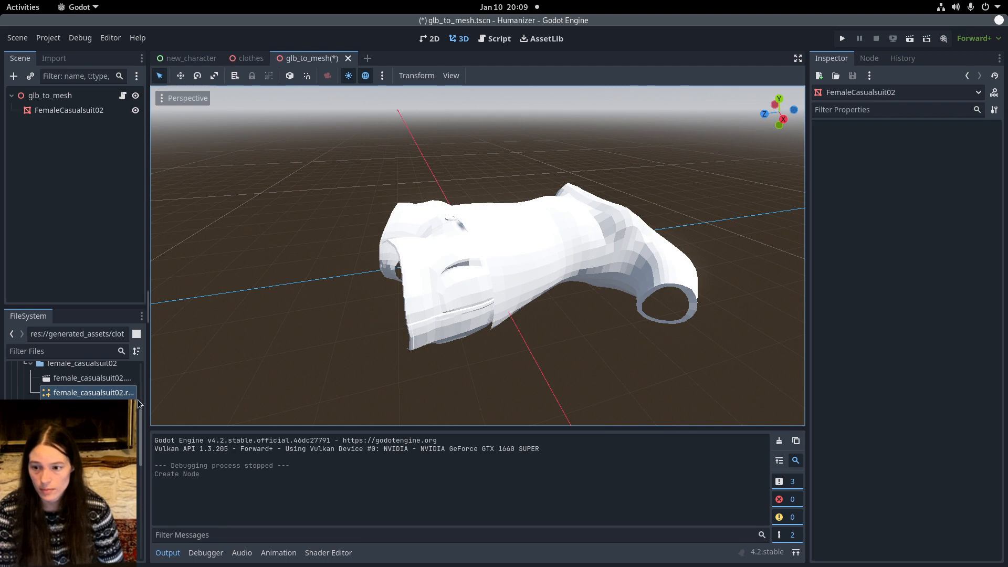
{"action": "scroll", "coordinate": [572, 328], "scroll_direction": "down", "scroll_amount": 3}
{"action": "middle_click_drag", "start_coordinate": [556, 322], "coordinate": [498, 256]}
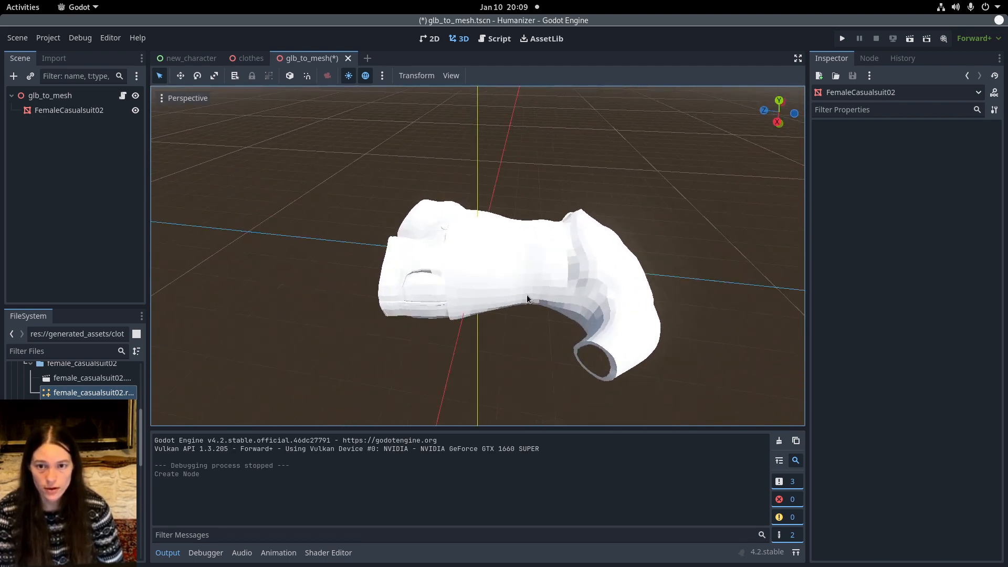